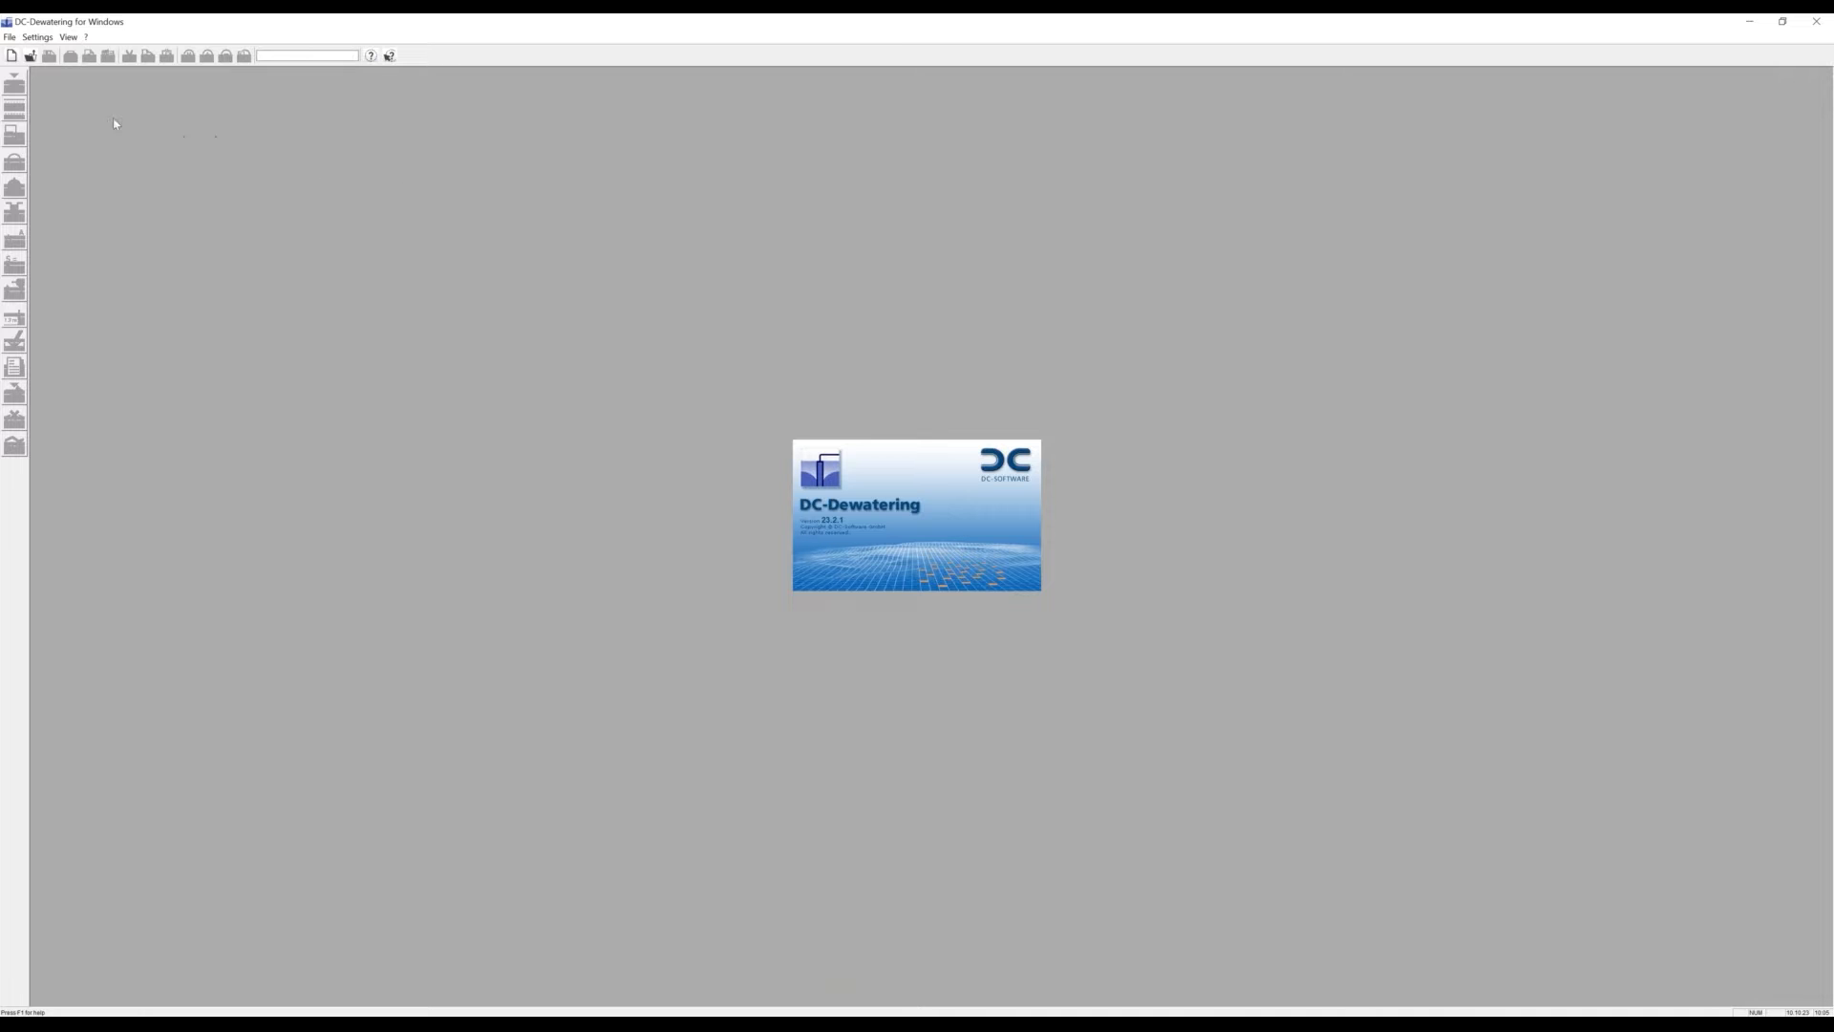
Create a new project and review the analysis configuration, accepting its default settings
{"action": "left_click", "coordinate": [10, 56]}
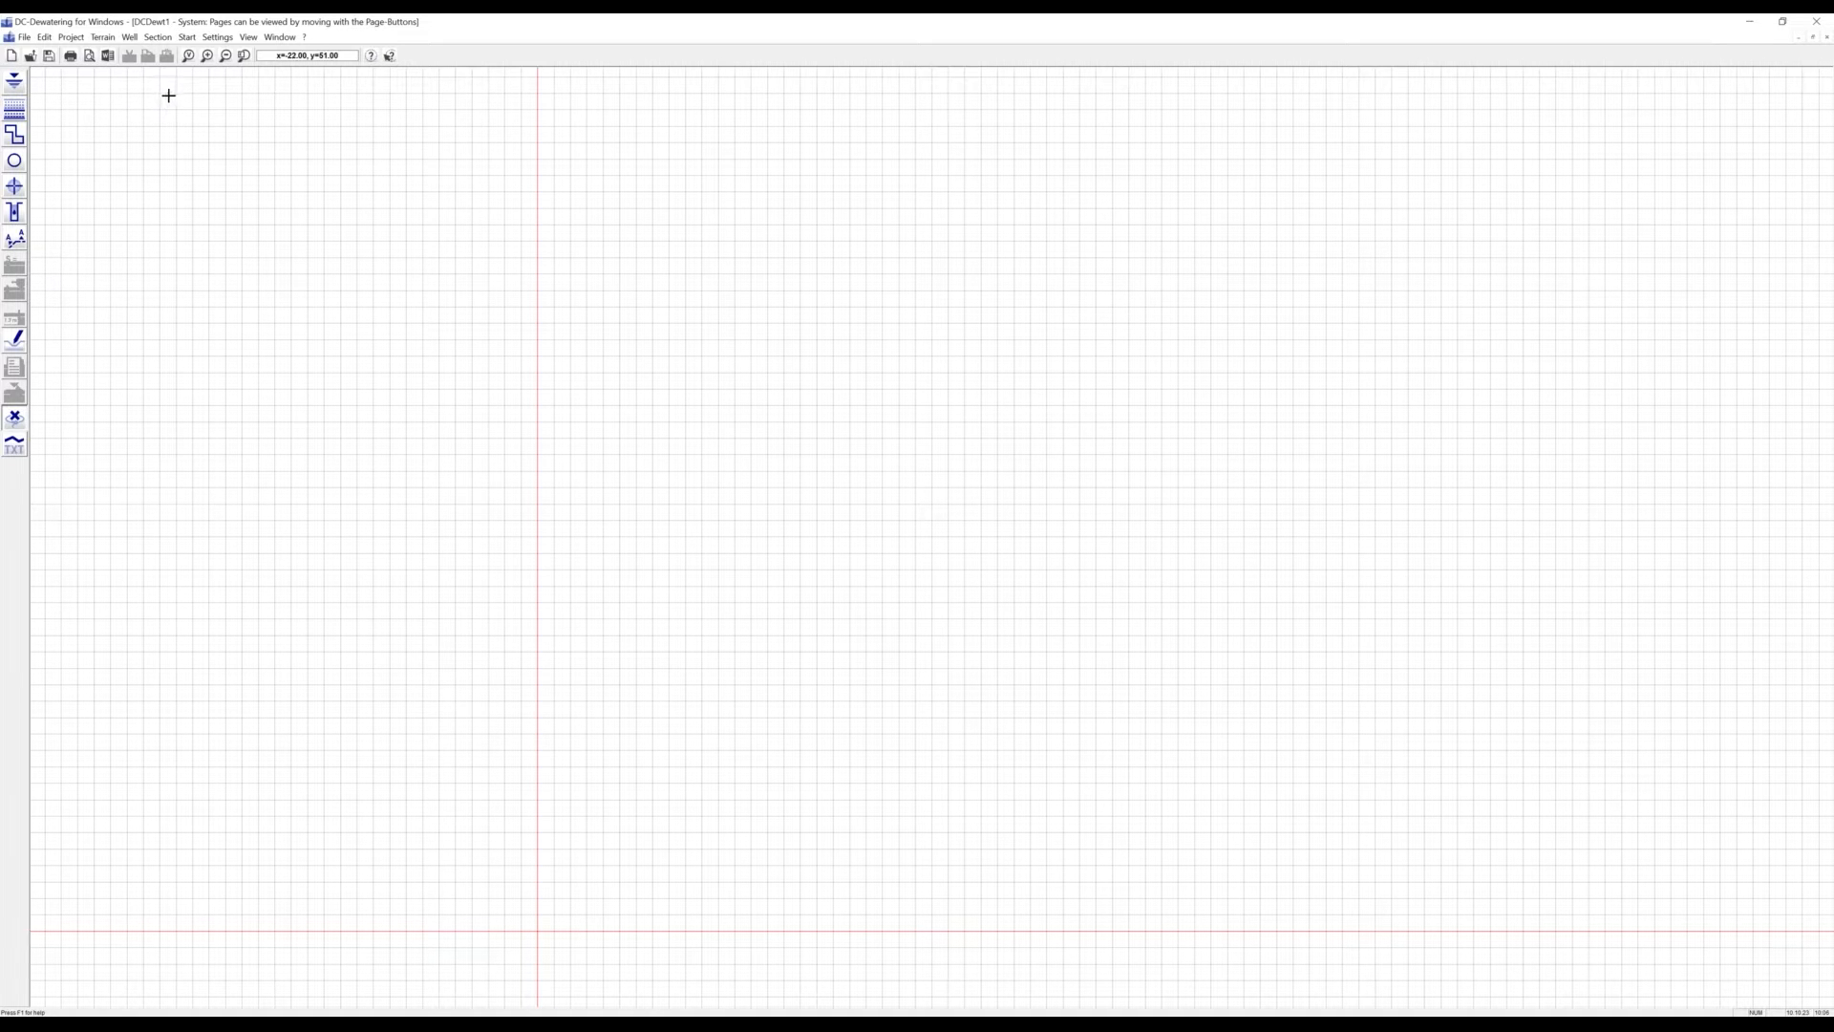
{"action": "left_click", "coordinate": [215, 38]}
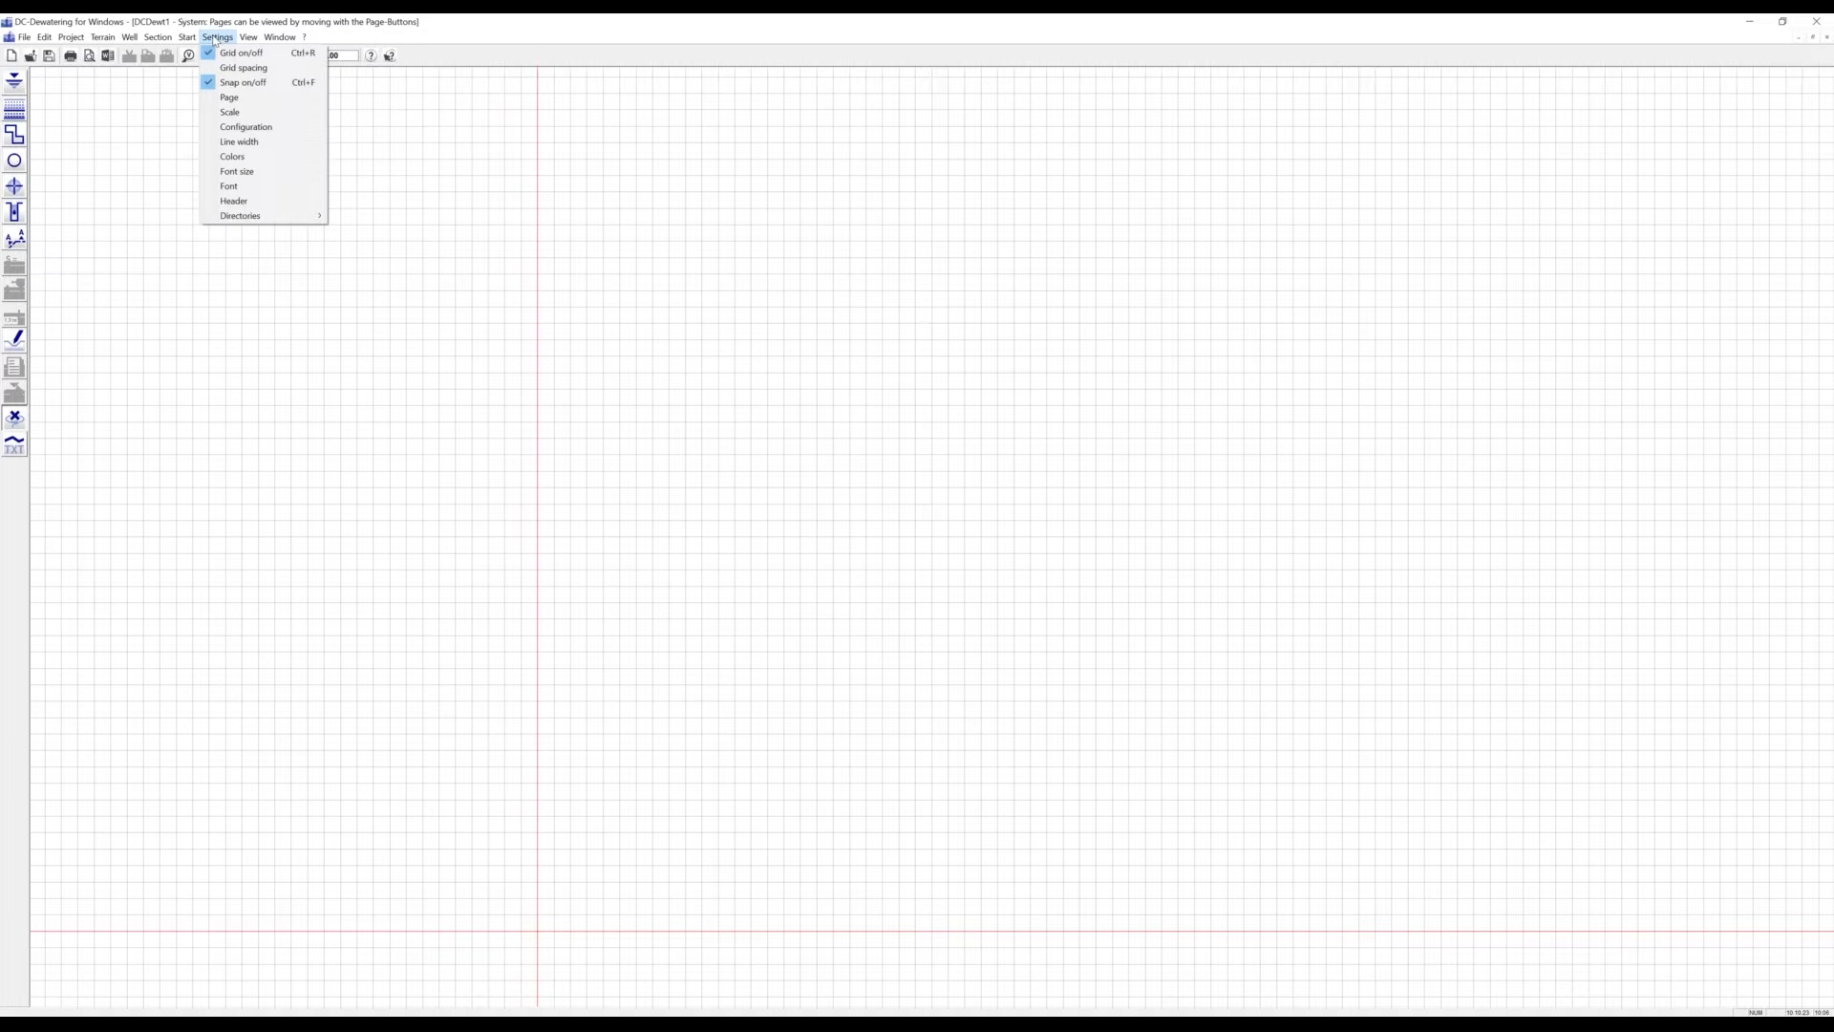
{"action": "left_click", "coordinate": [228, 130]}
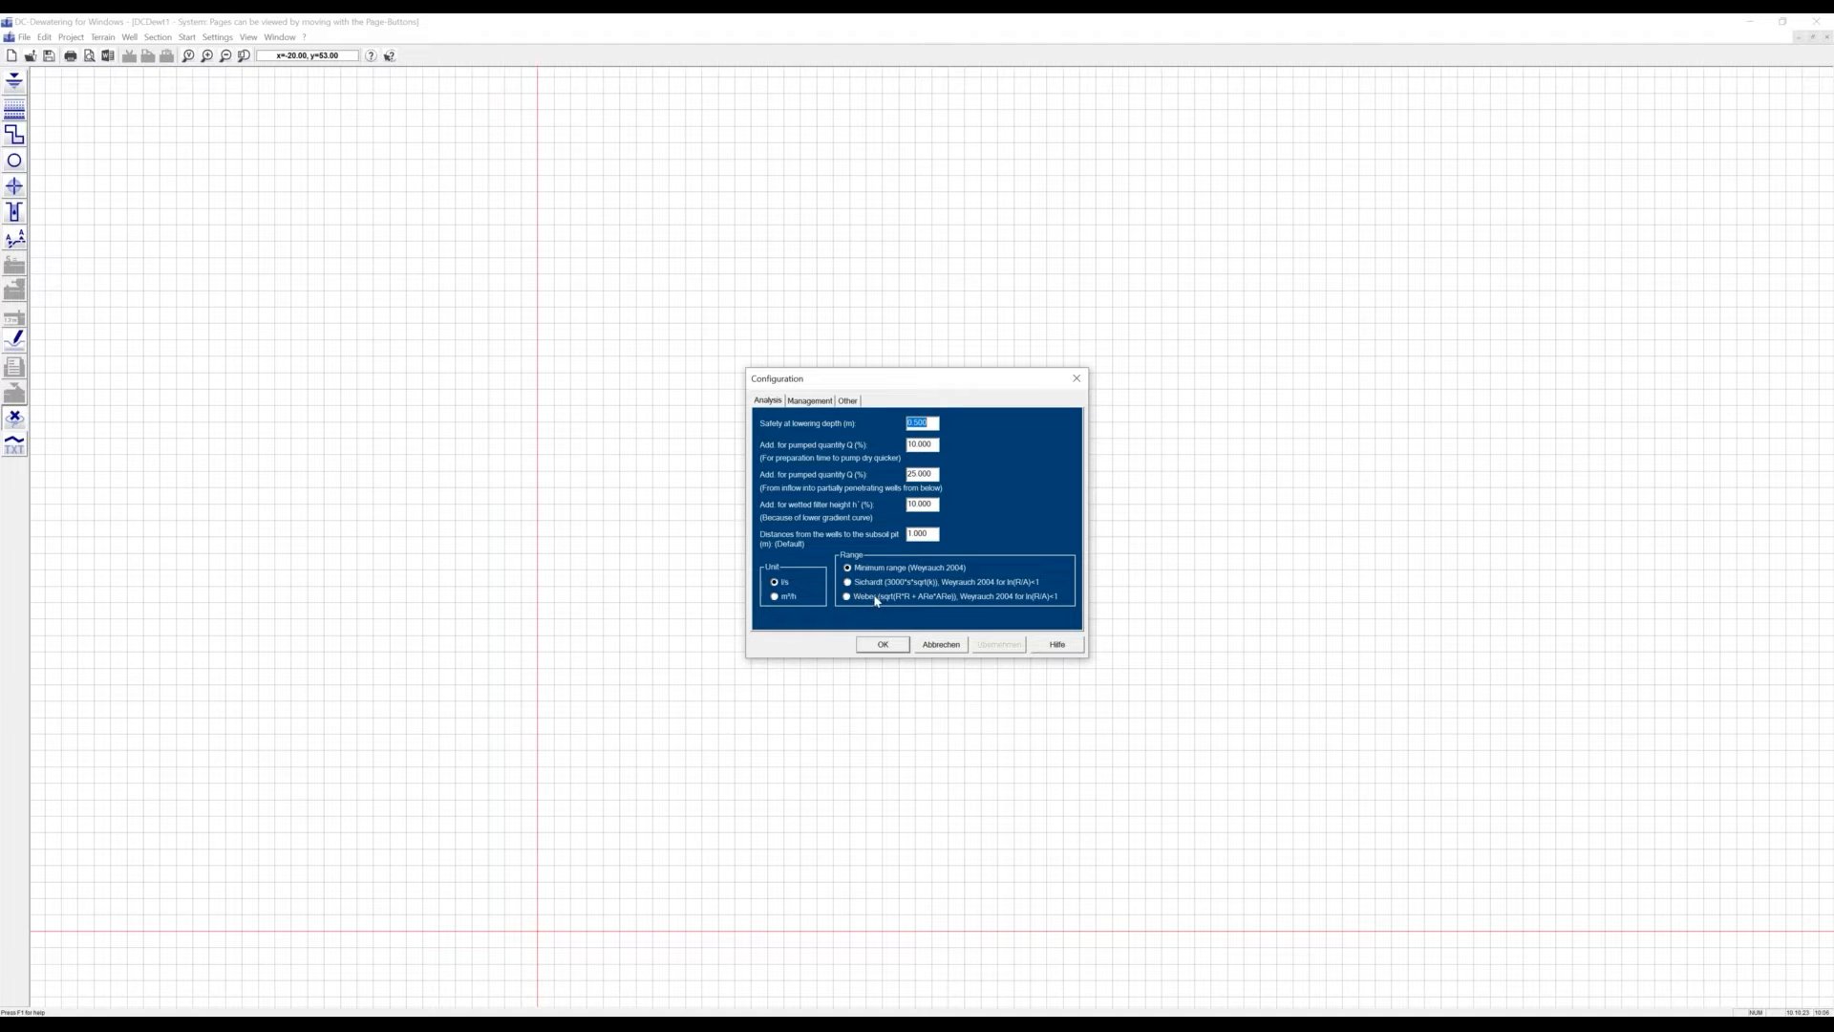
{"action": "left_click", "coordinate": [880, 646]}
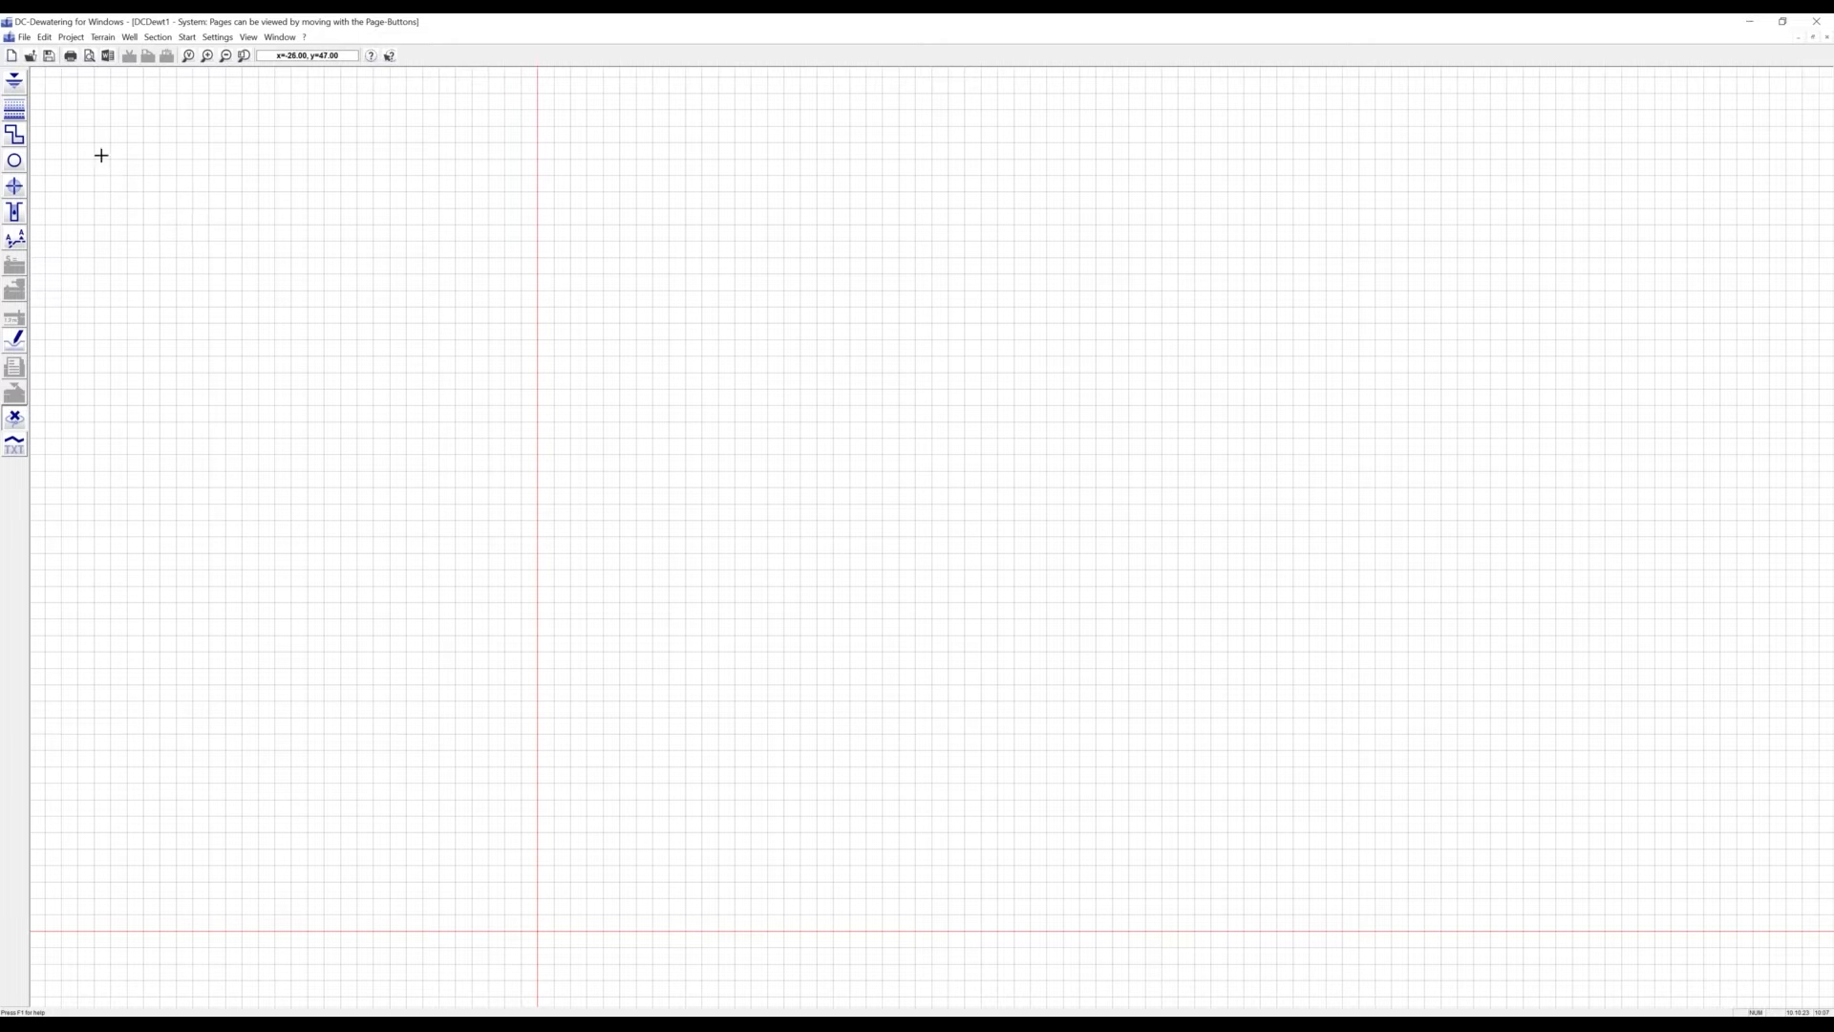
Define the subsoil with a ground water depth of 1.5 m and an aquitard depth of 18 m, consulting the manual on vacuum drainage
{"action": "left_click", "coordinate": [15, 81]}
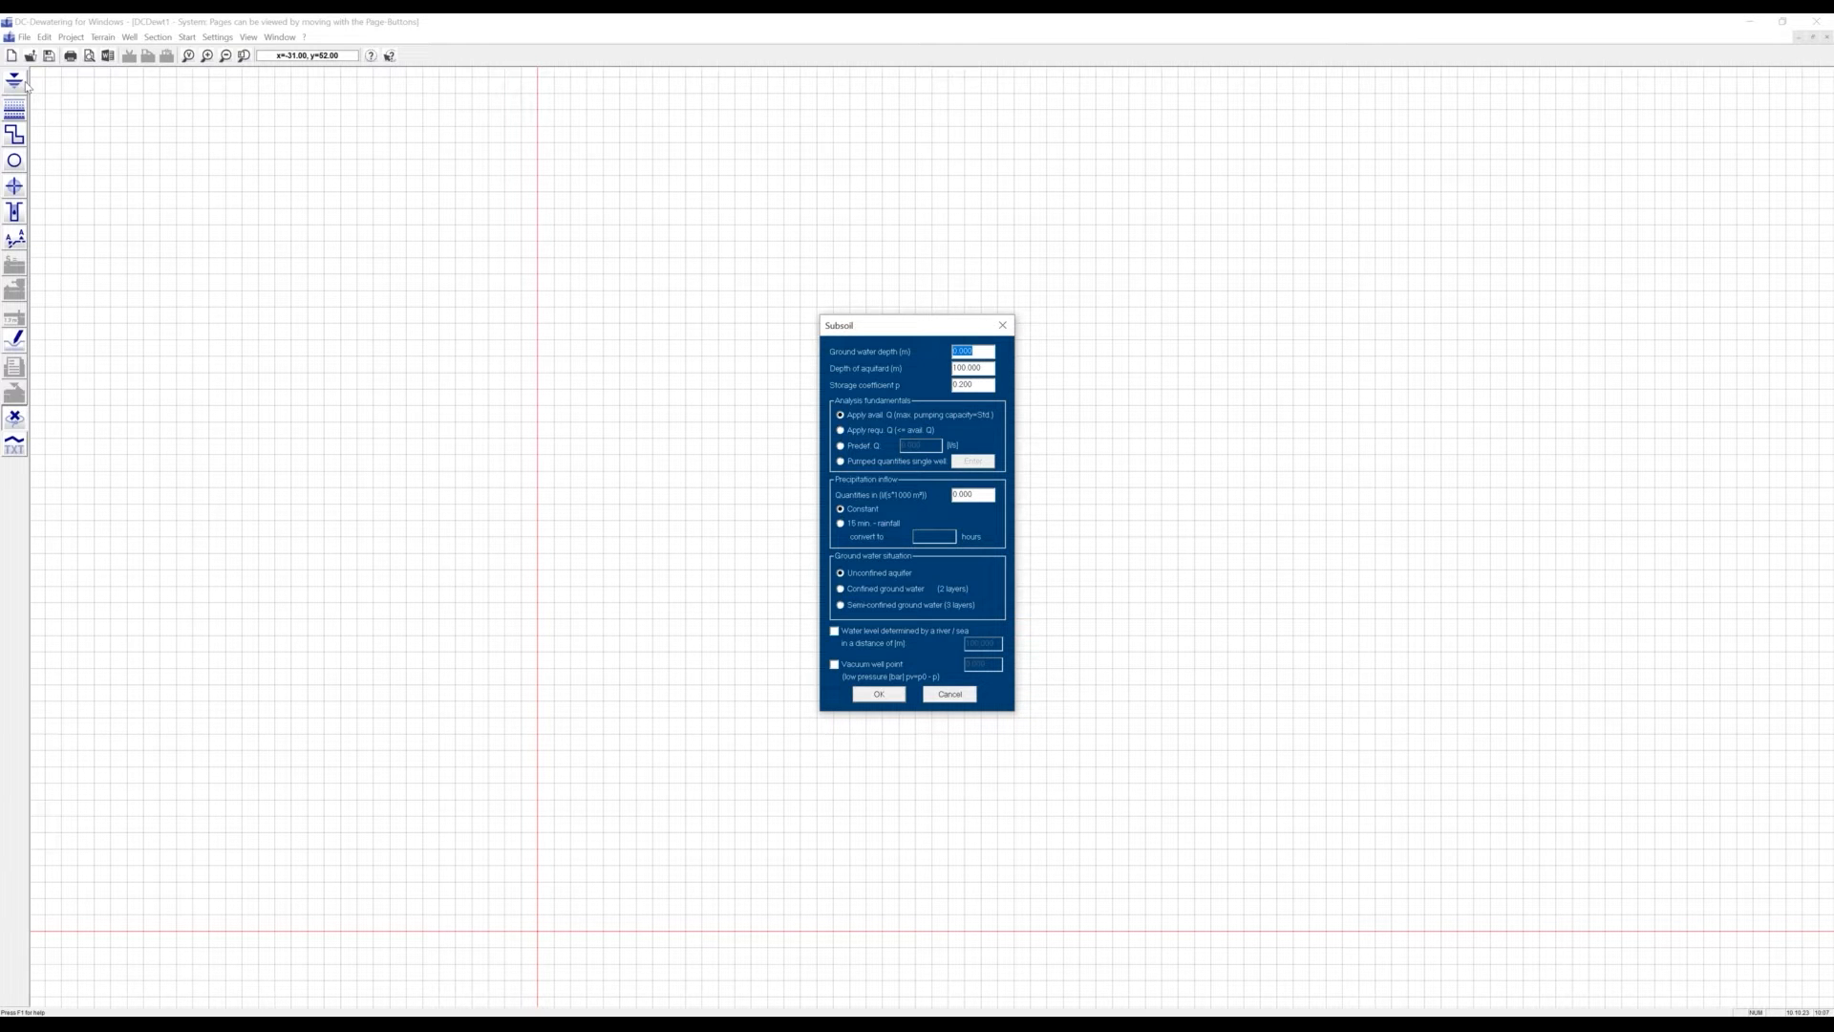
{"action": "type", "text": "1"}
{"action": "key", "text": "Tab"}
{"action": "type", "text": "1"}
{"action": "left_click", "coordinate": [1123, 1011]}
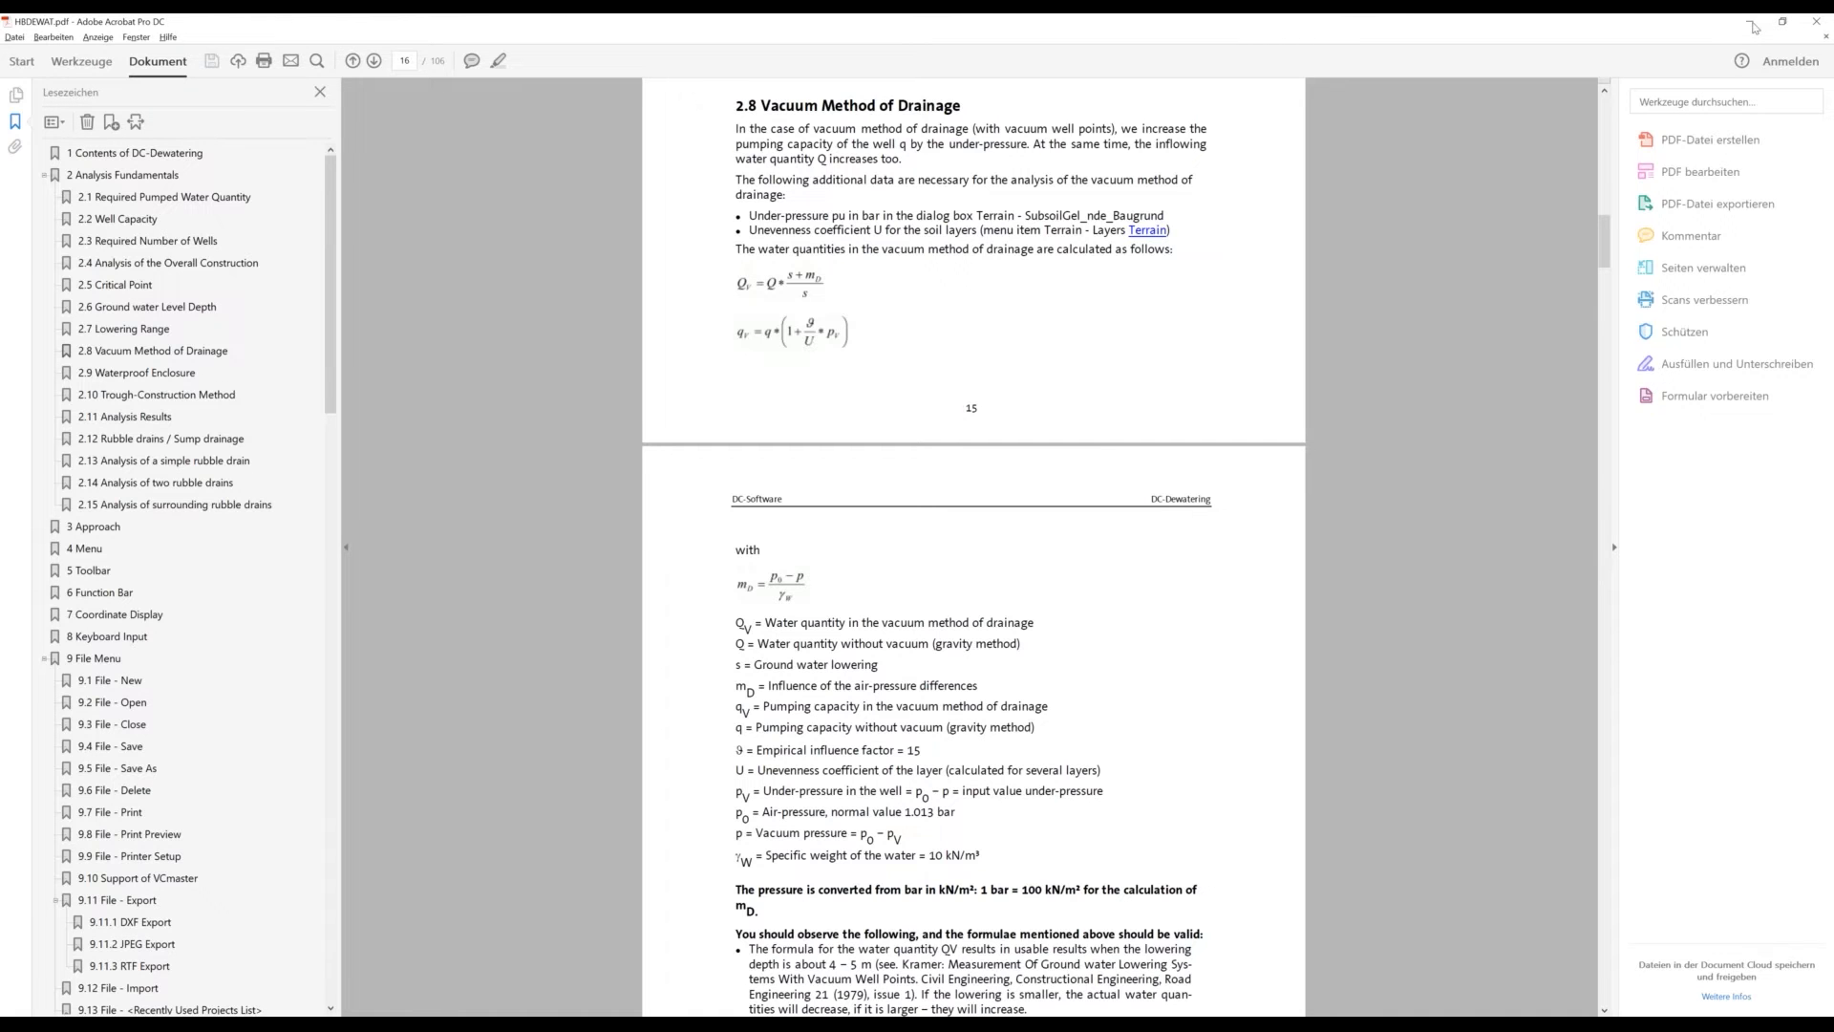
{"action": "left_click", "coordinate": [1754, 27]}
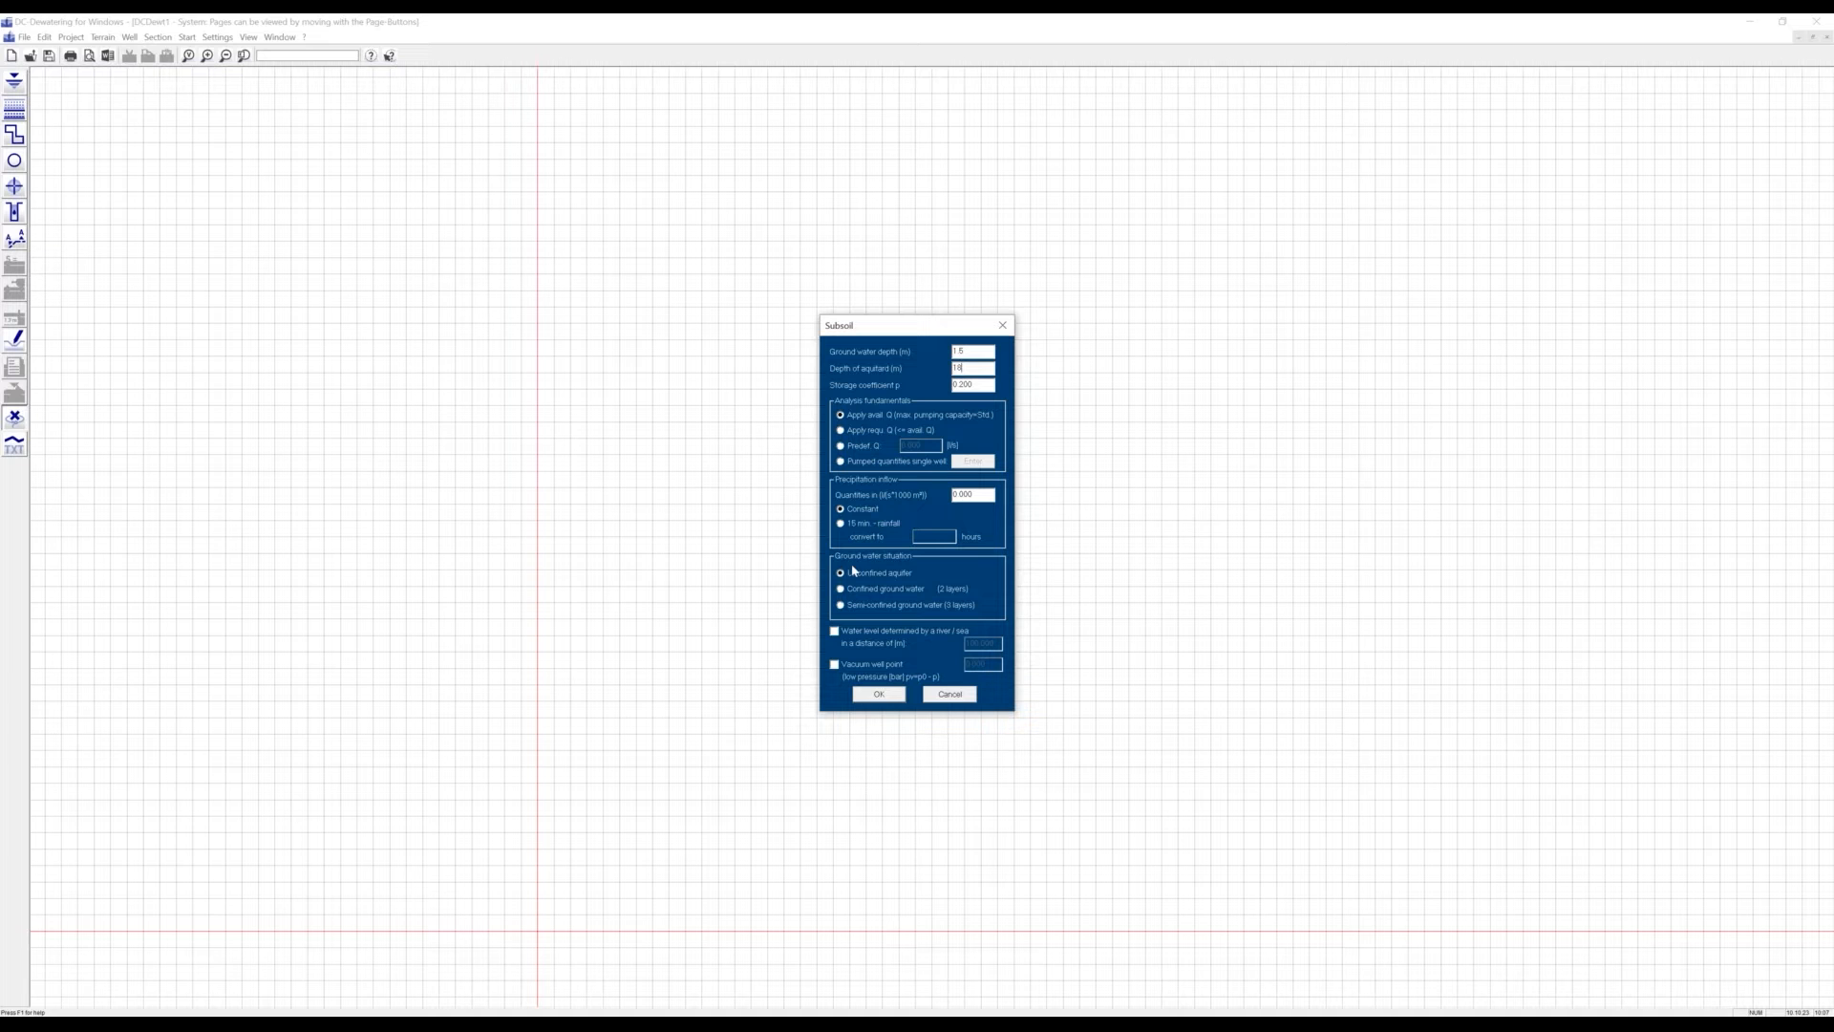
{"action": "left_click", "coordinate": [879, 694]}
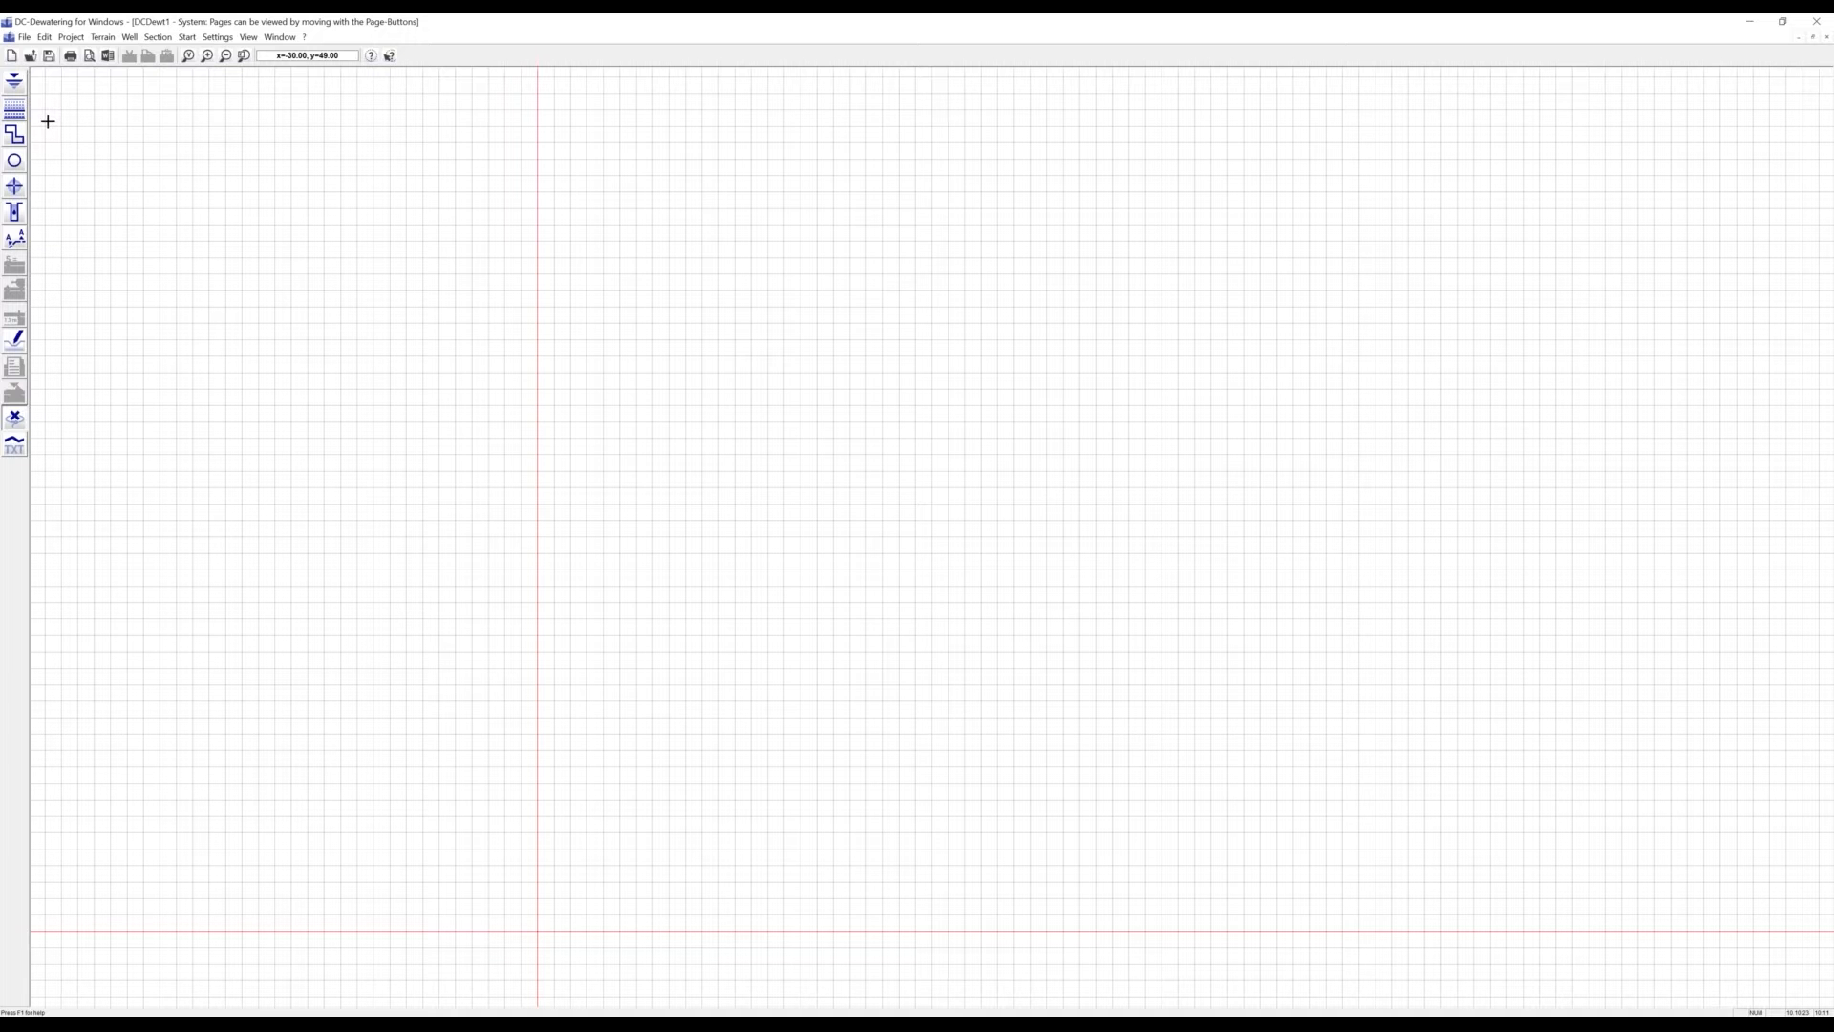
Define a permeable soil layer with a name, bottom edge depth 18 m, an adjusted permeability coefficient and porous component 0.3
{"action": "left_click", "coordinate": [14, 108]}
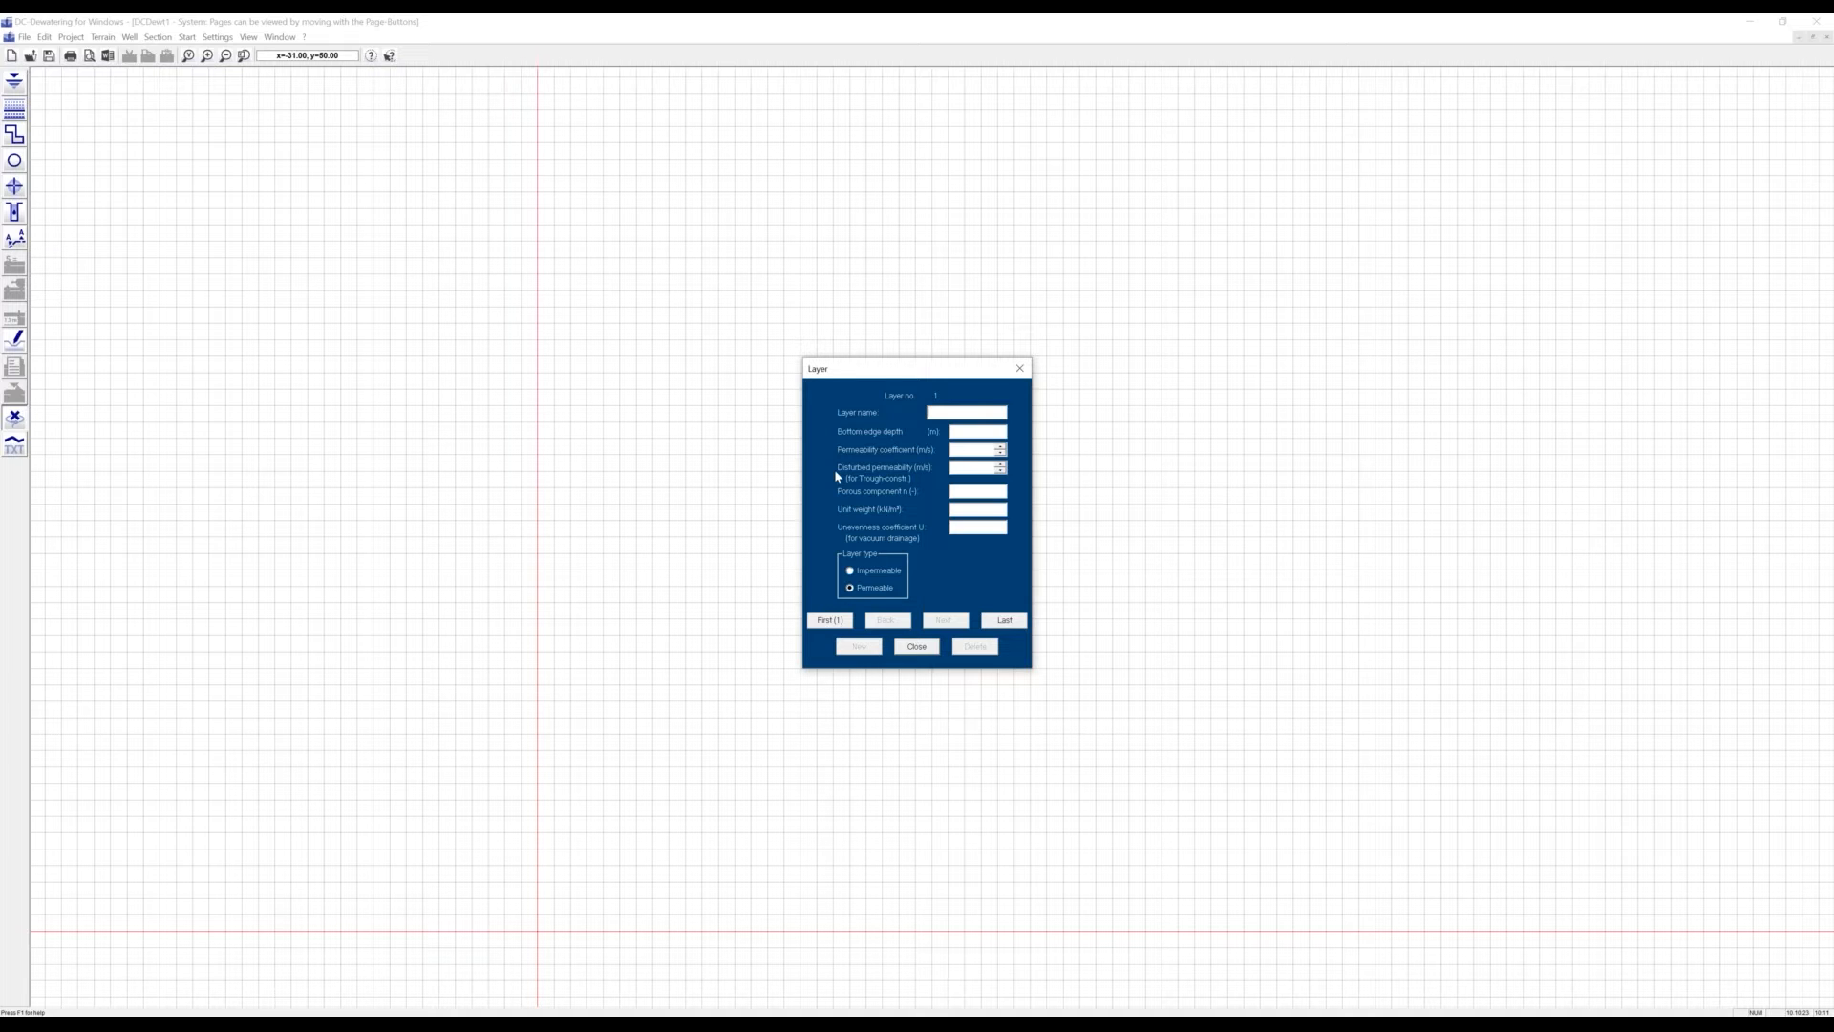
{"action": "type", "text": "G"}
{"action": "left_click", "coordinate": [965, 430]}
{"action": "type", "text": "18"}
{"action": "left_click", "coordinate": [1000, 455]}
{"action": "left_click", "coordinate": [1000, 456]}
{"action": "left_click", "coordinate": [961, 494]}
{"action": "type", "text": "0.3"}
{"action": "left_click", "coordinate": [914, 648]}
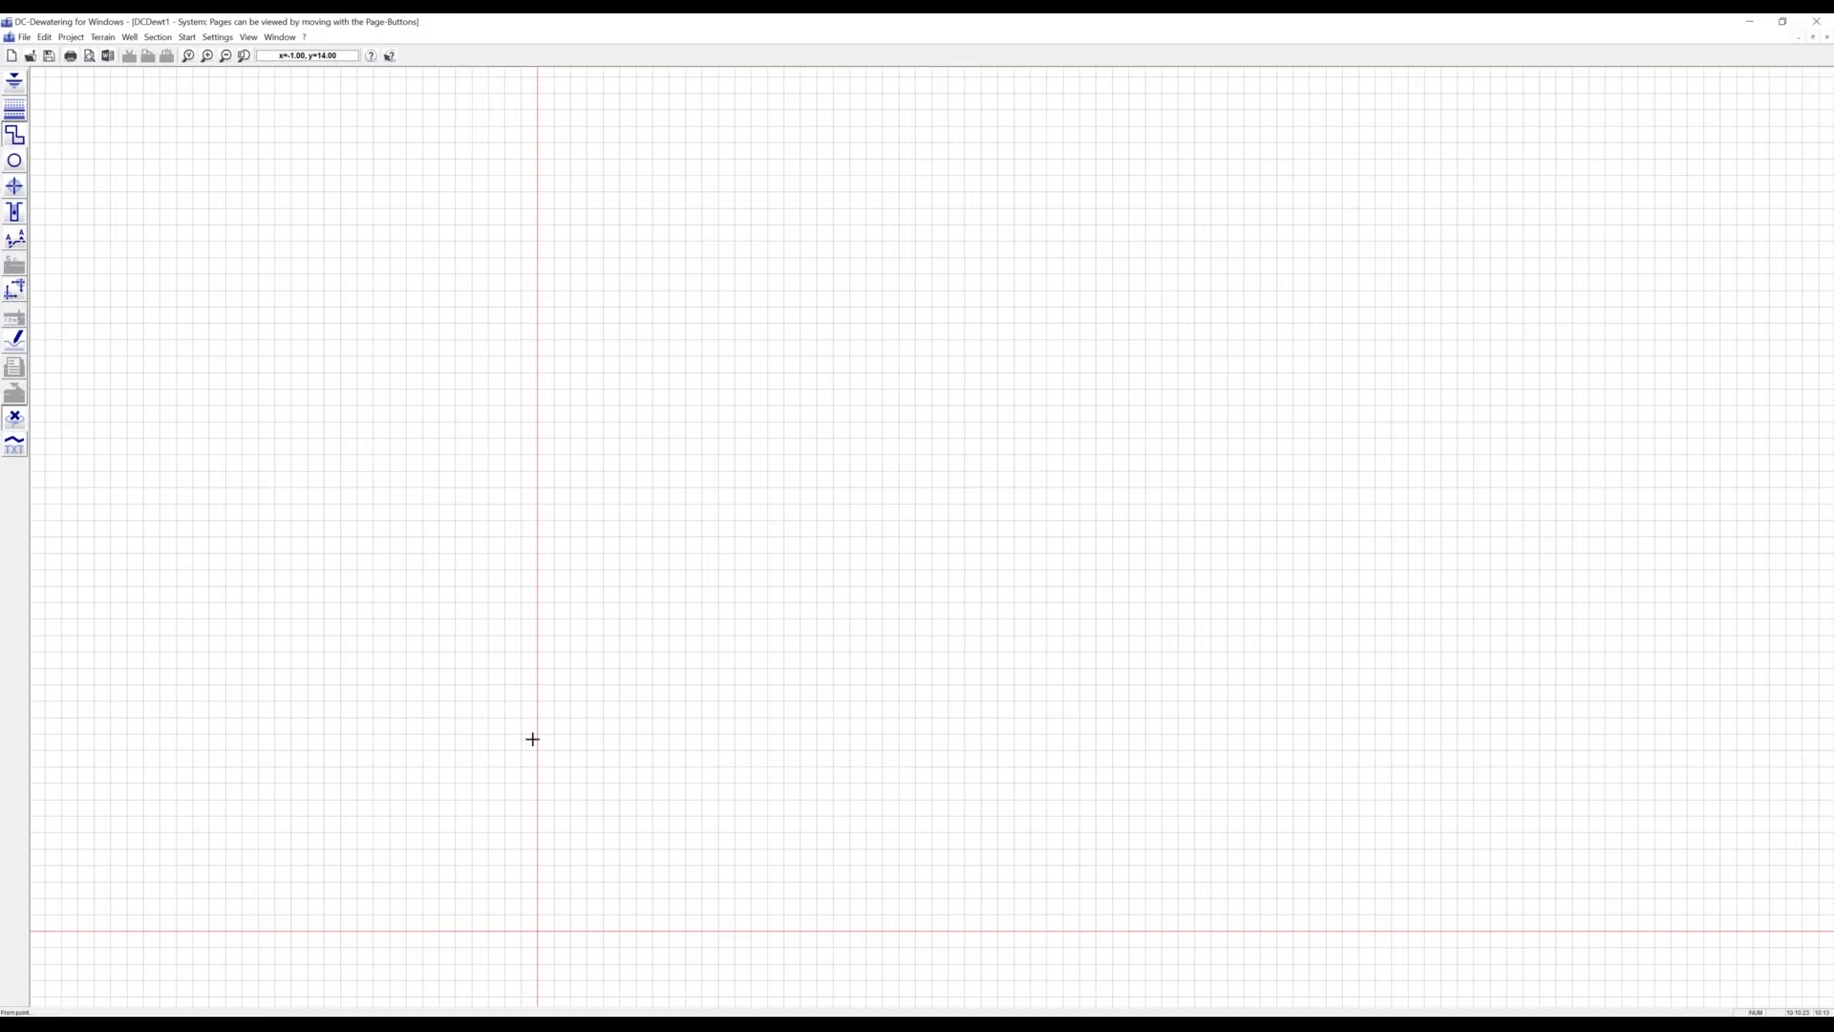
Draw a rectangular subsoil pit 10 m wide and 20 m long from the origin and enter its sector depth
{"action": "left_click", "coordinate": [537, 930]}
{"action": "left_click", "coordinate": [537, 602]}
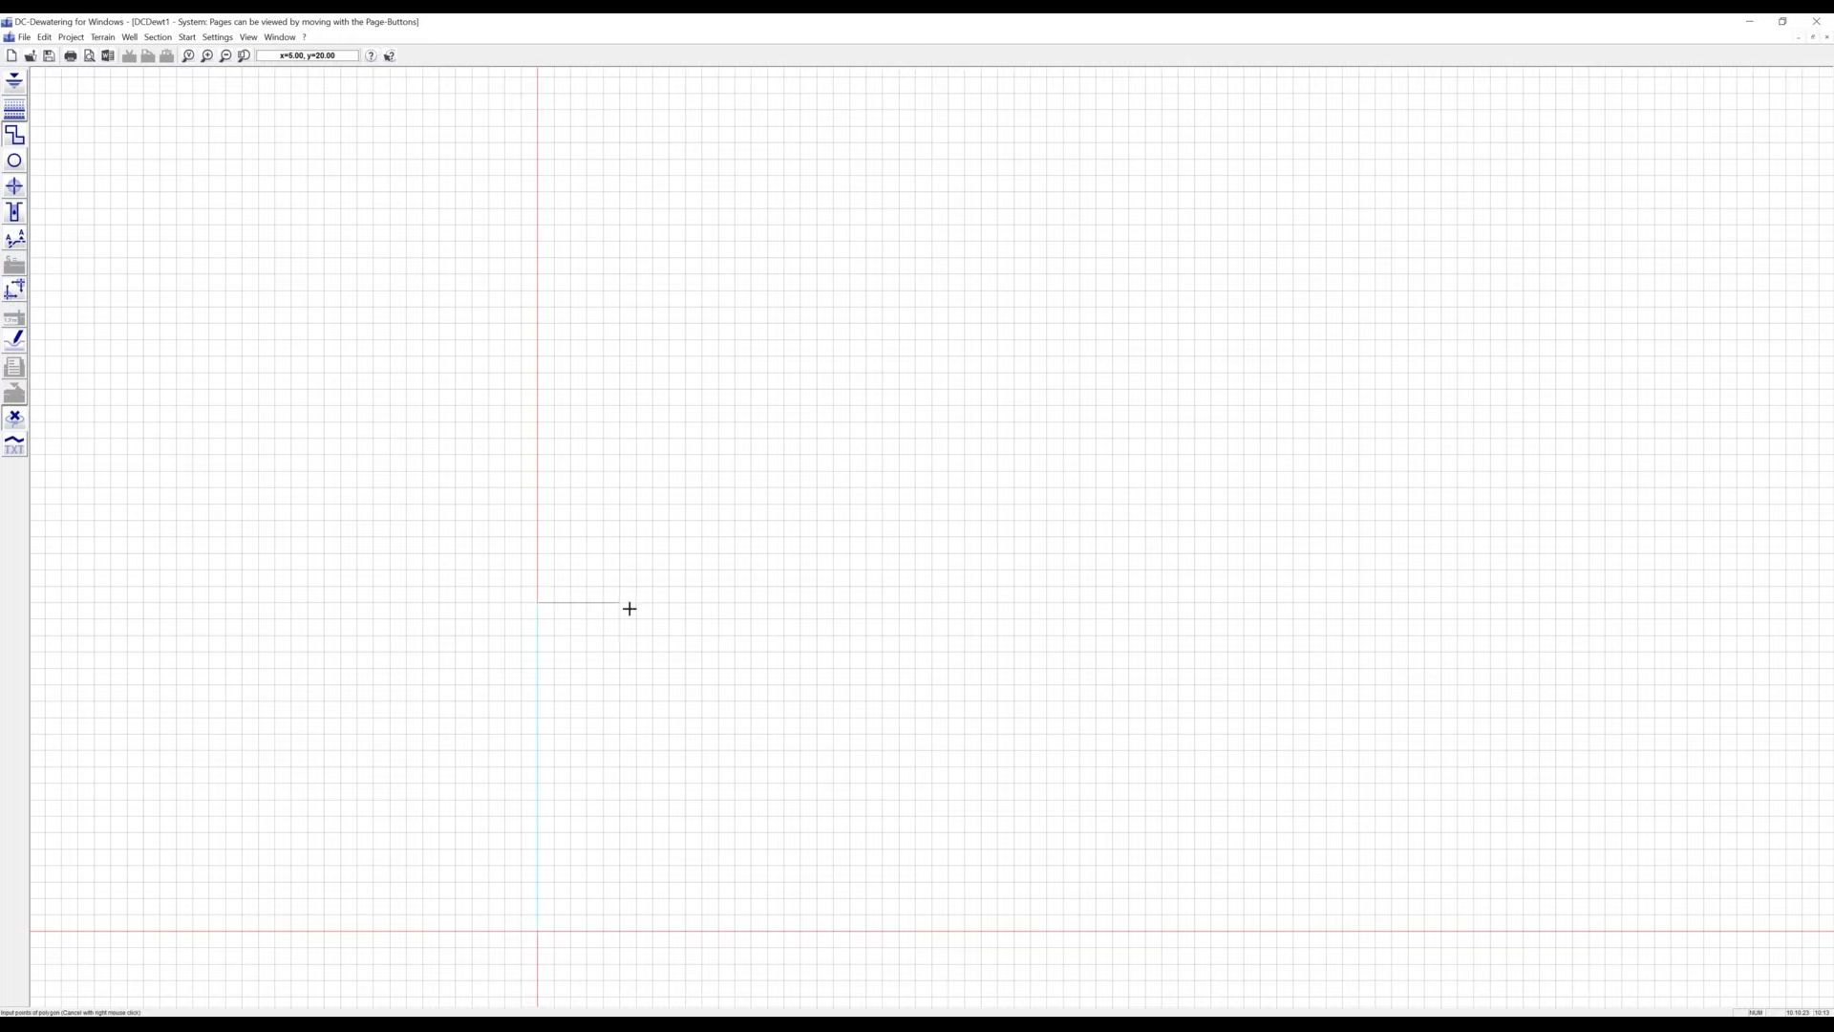
{"action": "left_click", "coordinate": [698, 605]}
{"action": "left_click", "coordinate": [705, 929]}
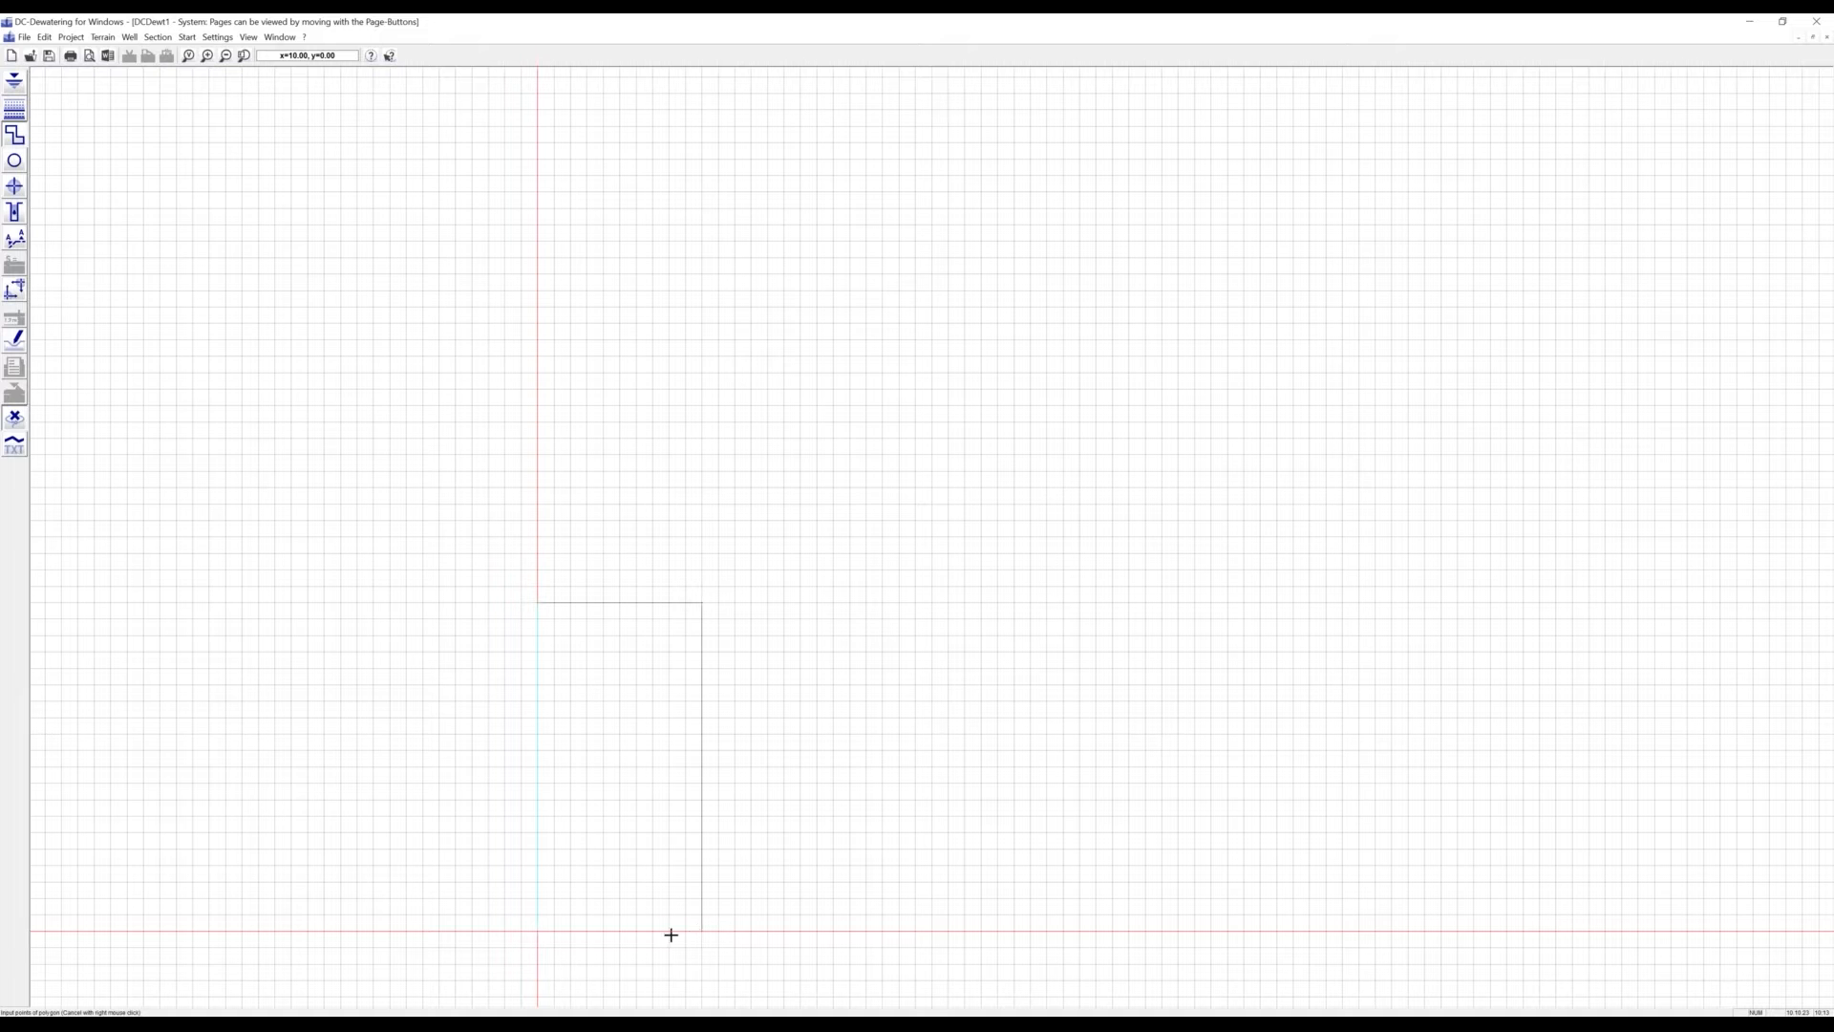
{"action": "left_click", "coordinate": [539, 929]}
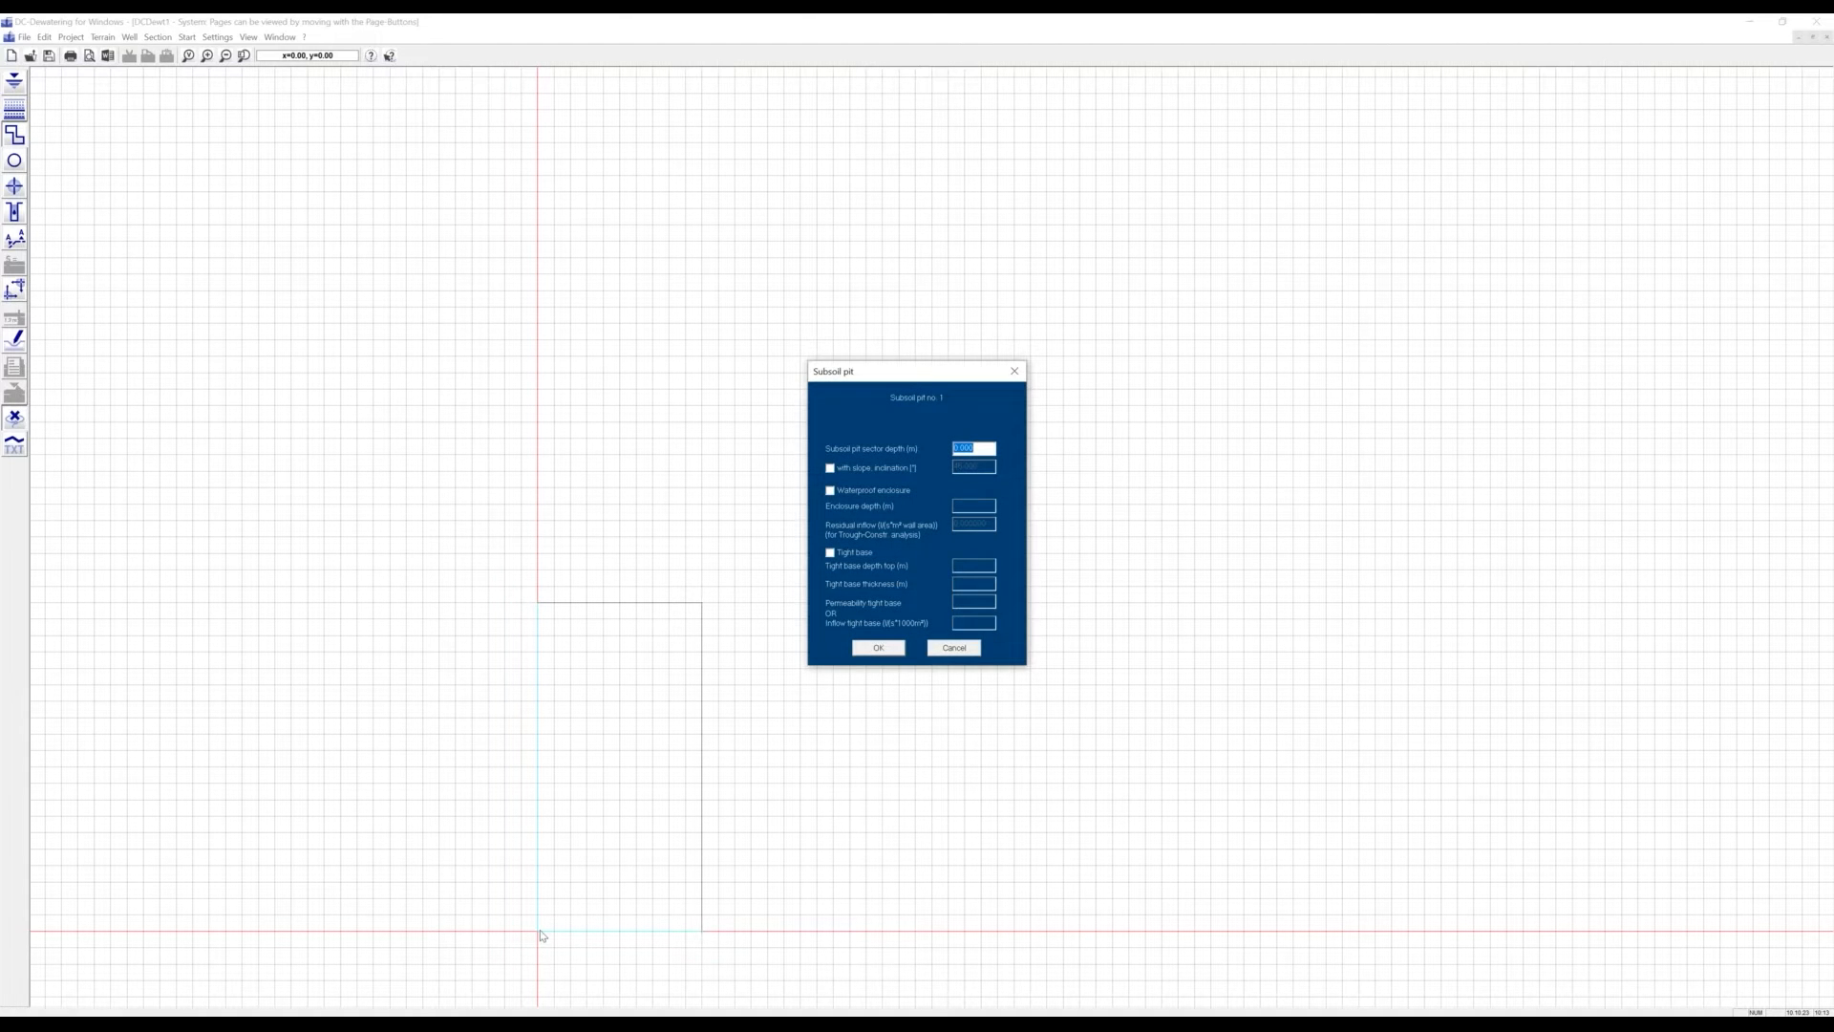
{"action": "type", "text": "6"}
{"action": "left_click", "coordinate": [878, 648]}
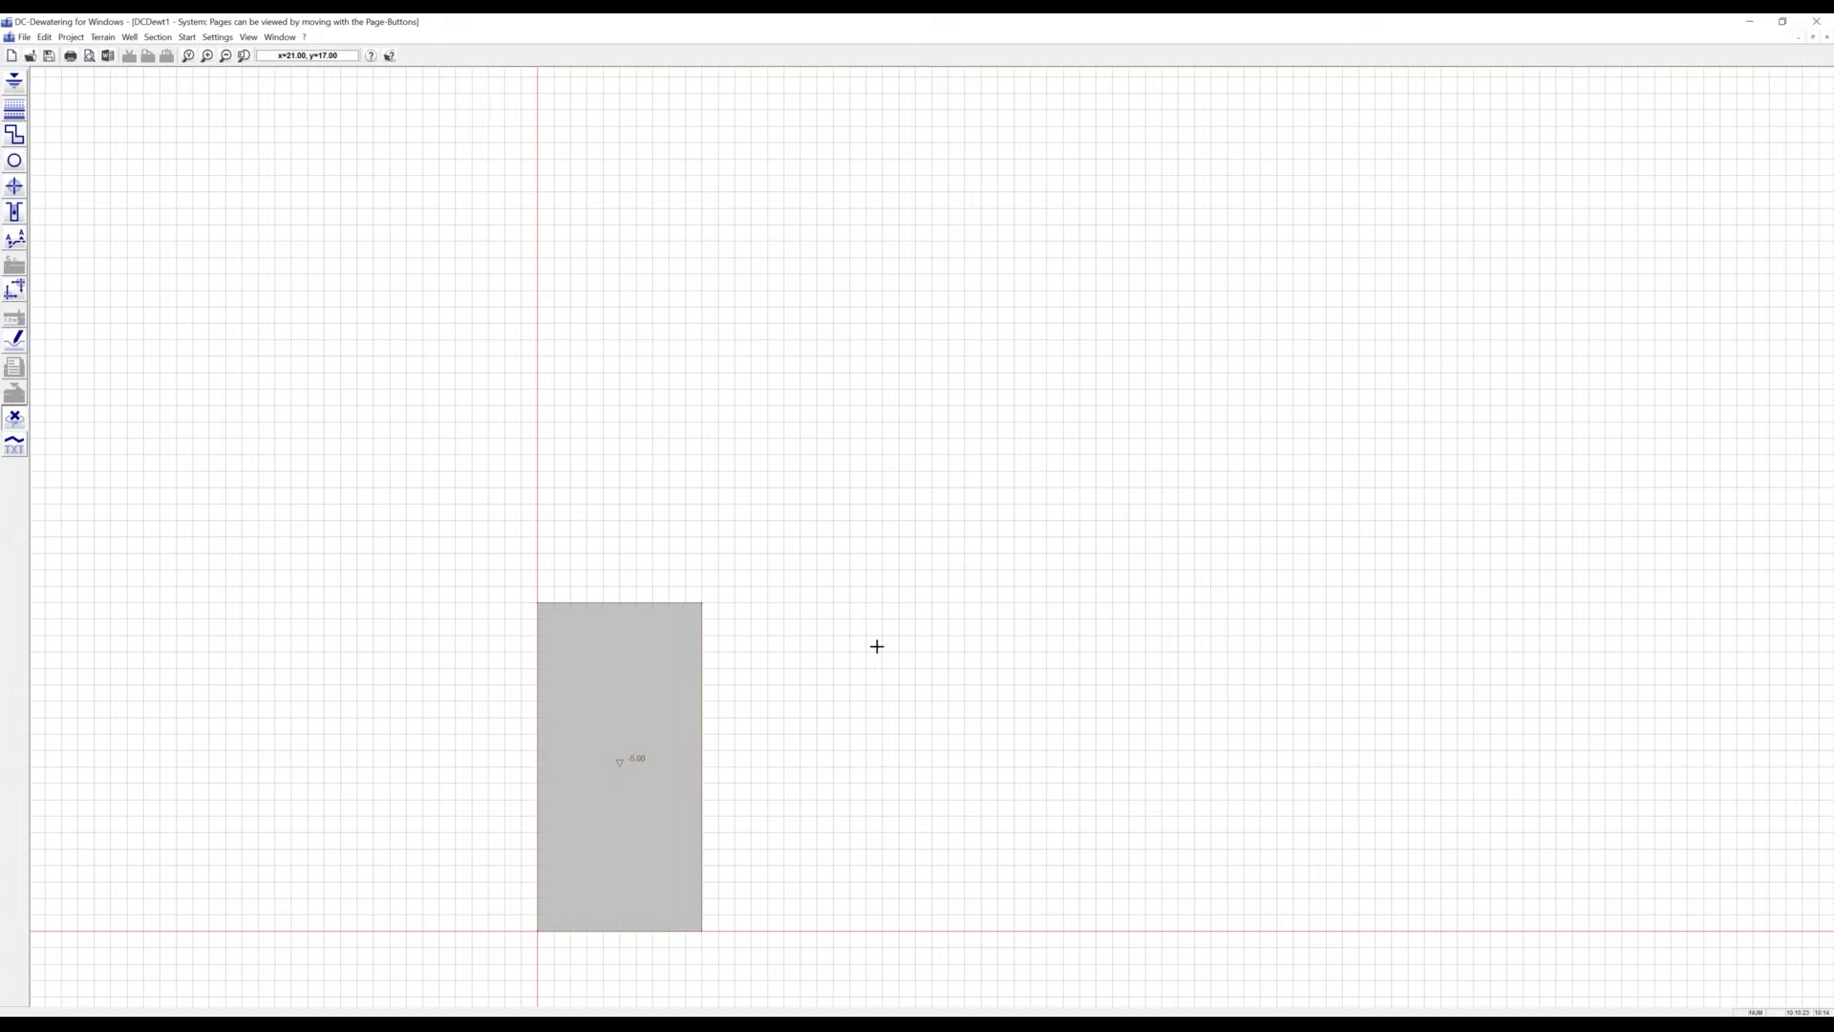
Place a well at x -1, y 21 with bottom edge depth 18 m and check the dewatering analysis
{"action": "left_click", "coordinate": [15, 188]}
{"action": "left_click", "coordinate": [516, 587]}
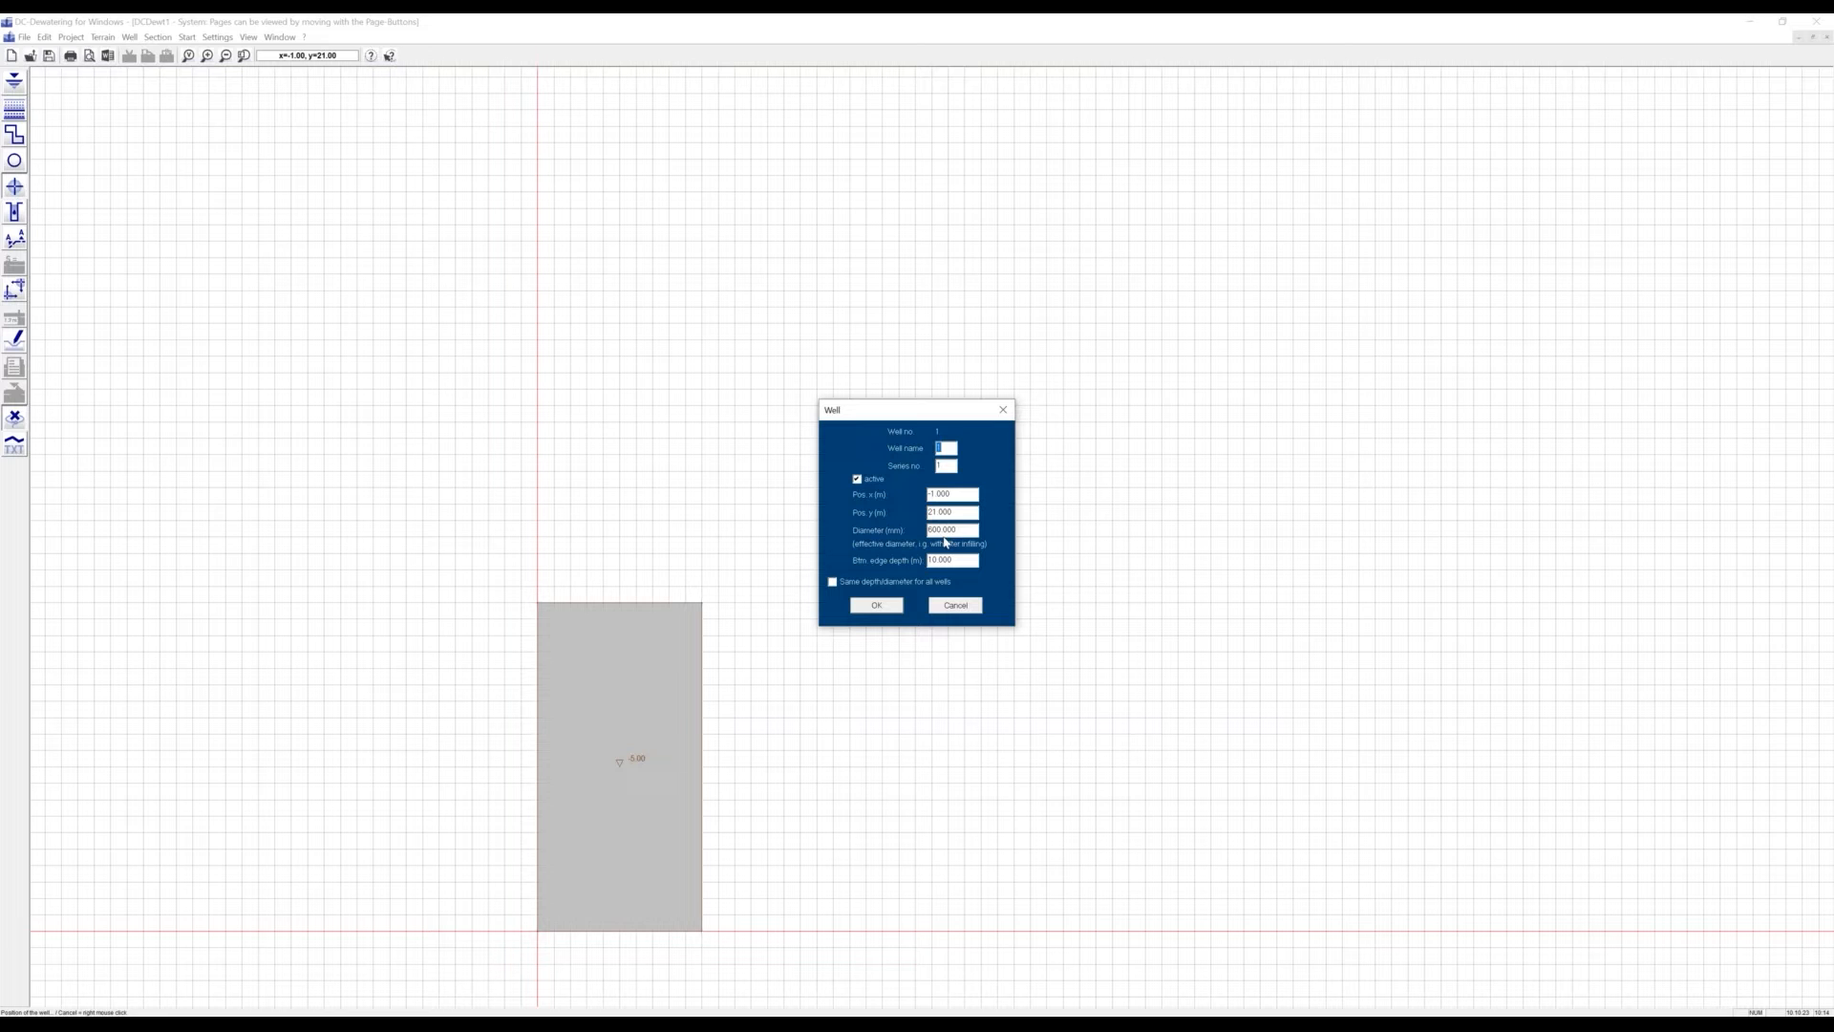
{"action": "left_click_drag", "start_coordinate": [958, 563], "coordinate": [912, 565]}
{"action": "type", "text": "18"}
{"action": "left_click", "coordinate": [897, 609]}
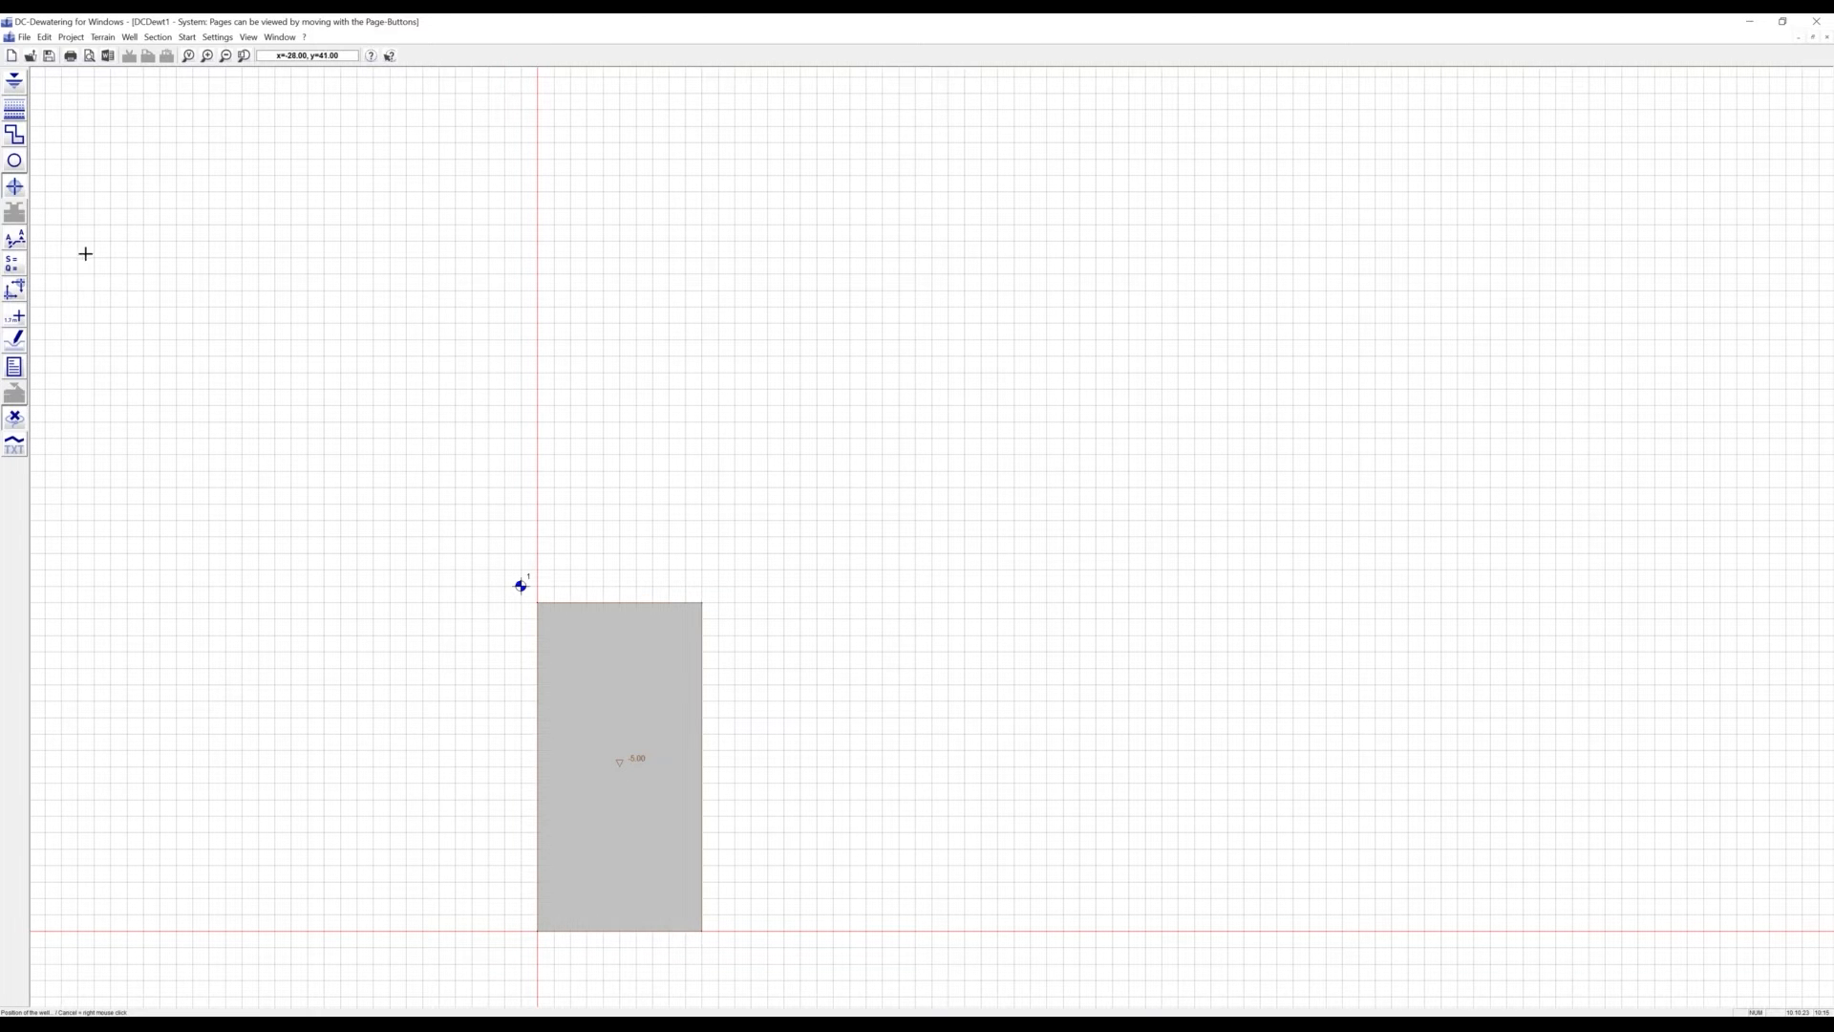
{"action": "left_click", "coordinate": [15, 265]}
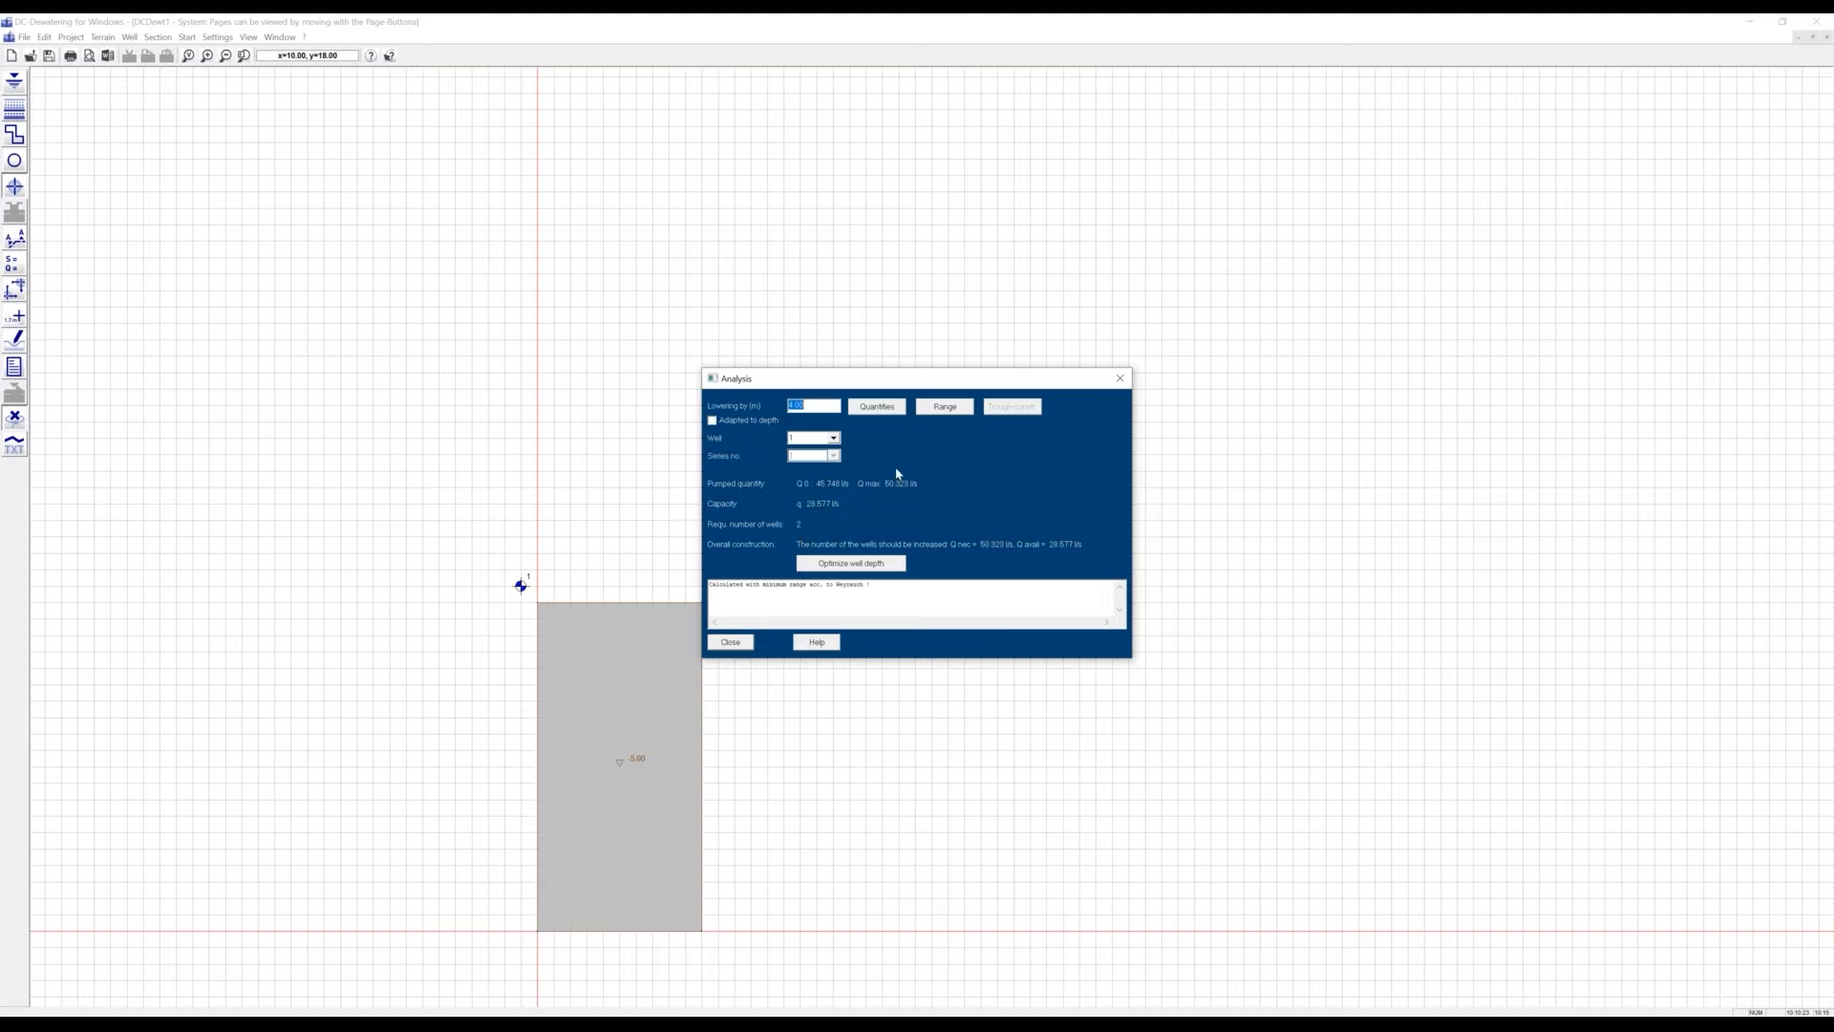
{"action": "left_click", "coordinate": [734, 645]}
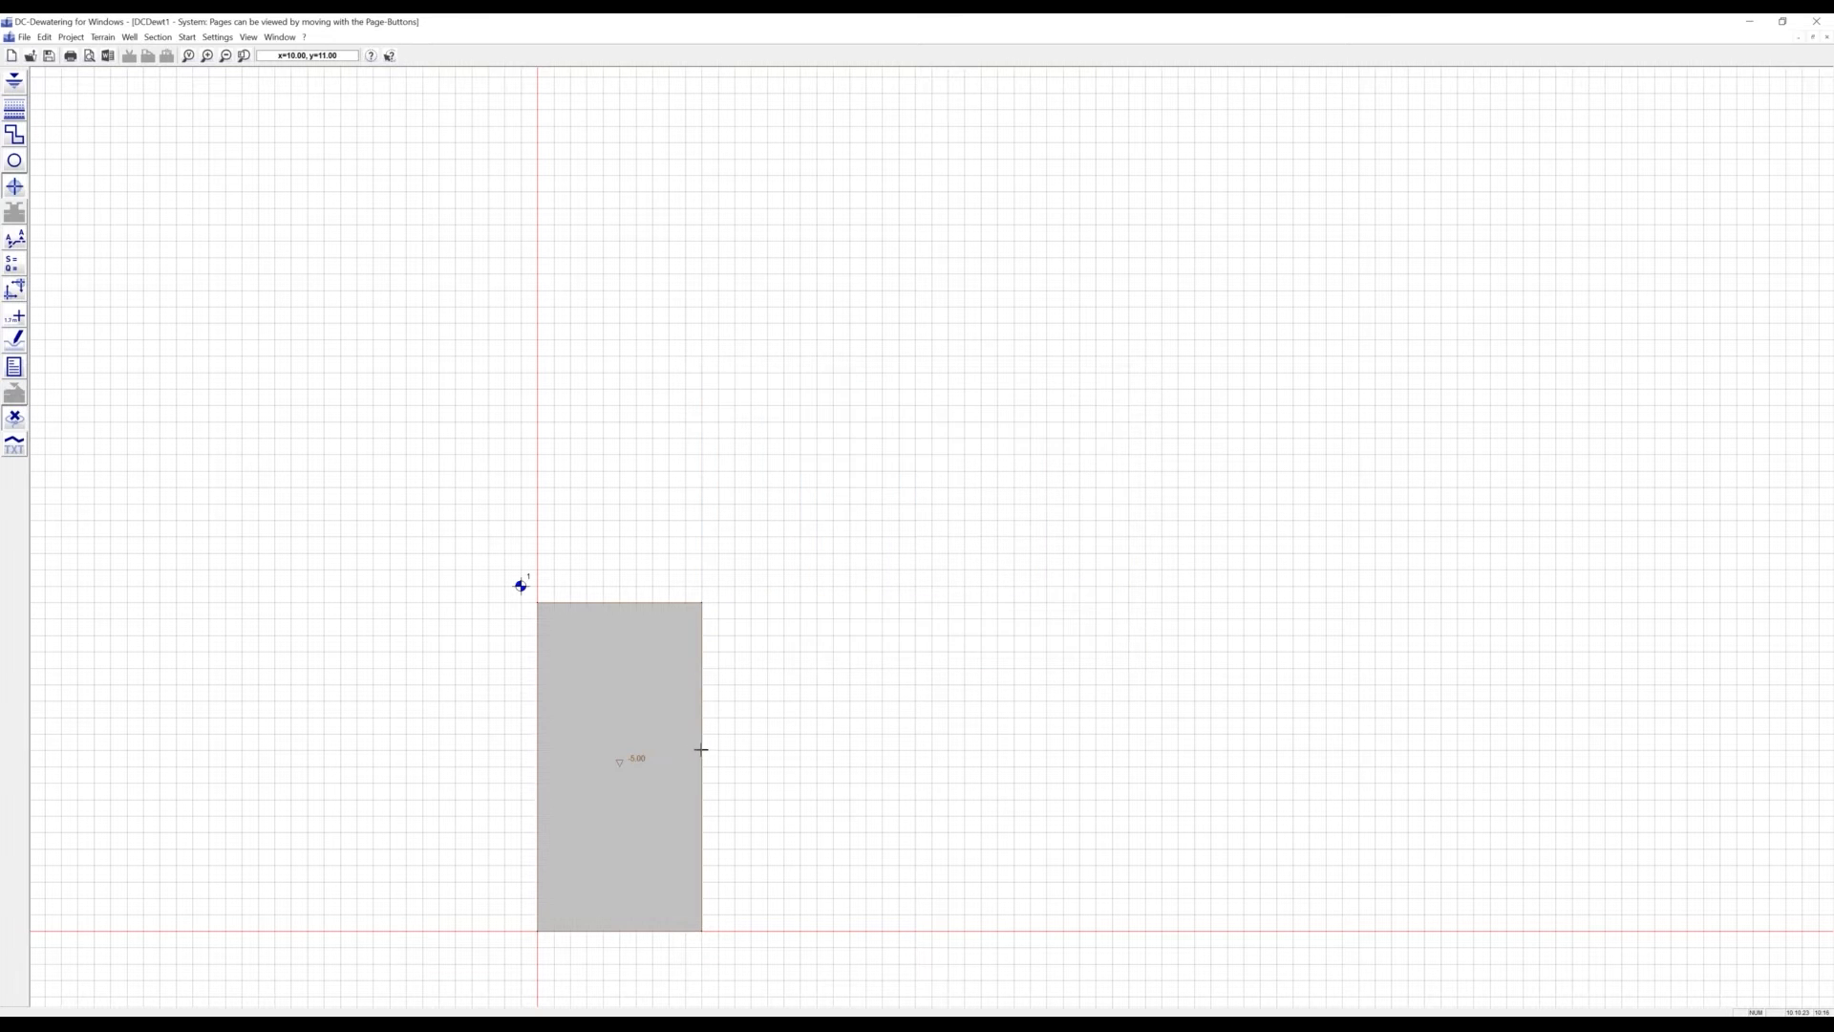
Place a second well at x 11, y -1 beside the pit's opposite corner and check the dewatering analysis again
{"action": "left_click", "coordinate": [722, 946]}
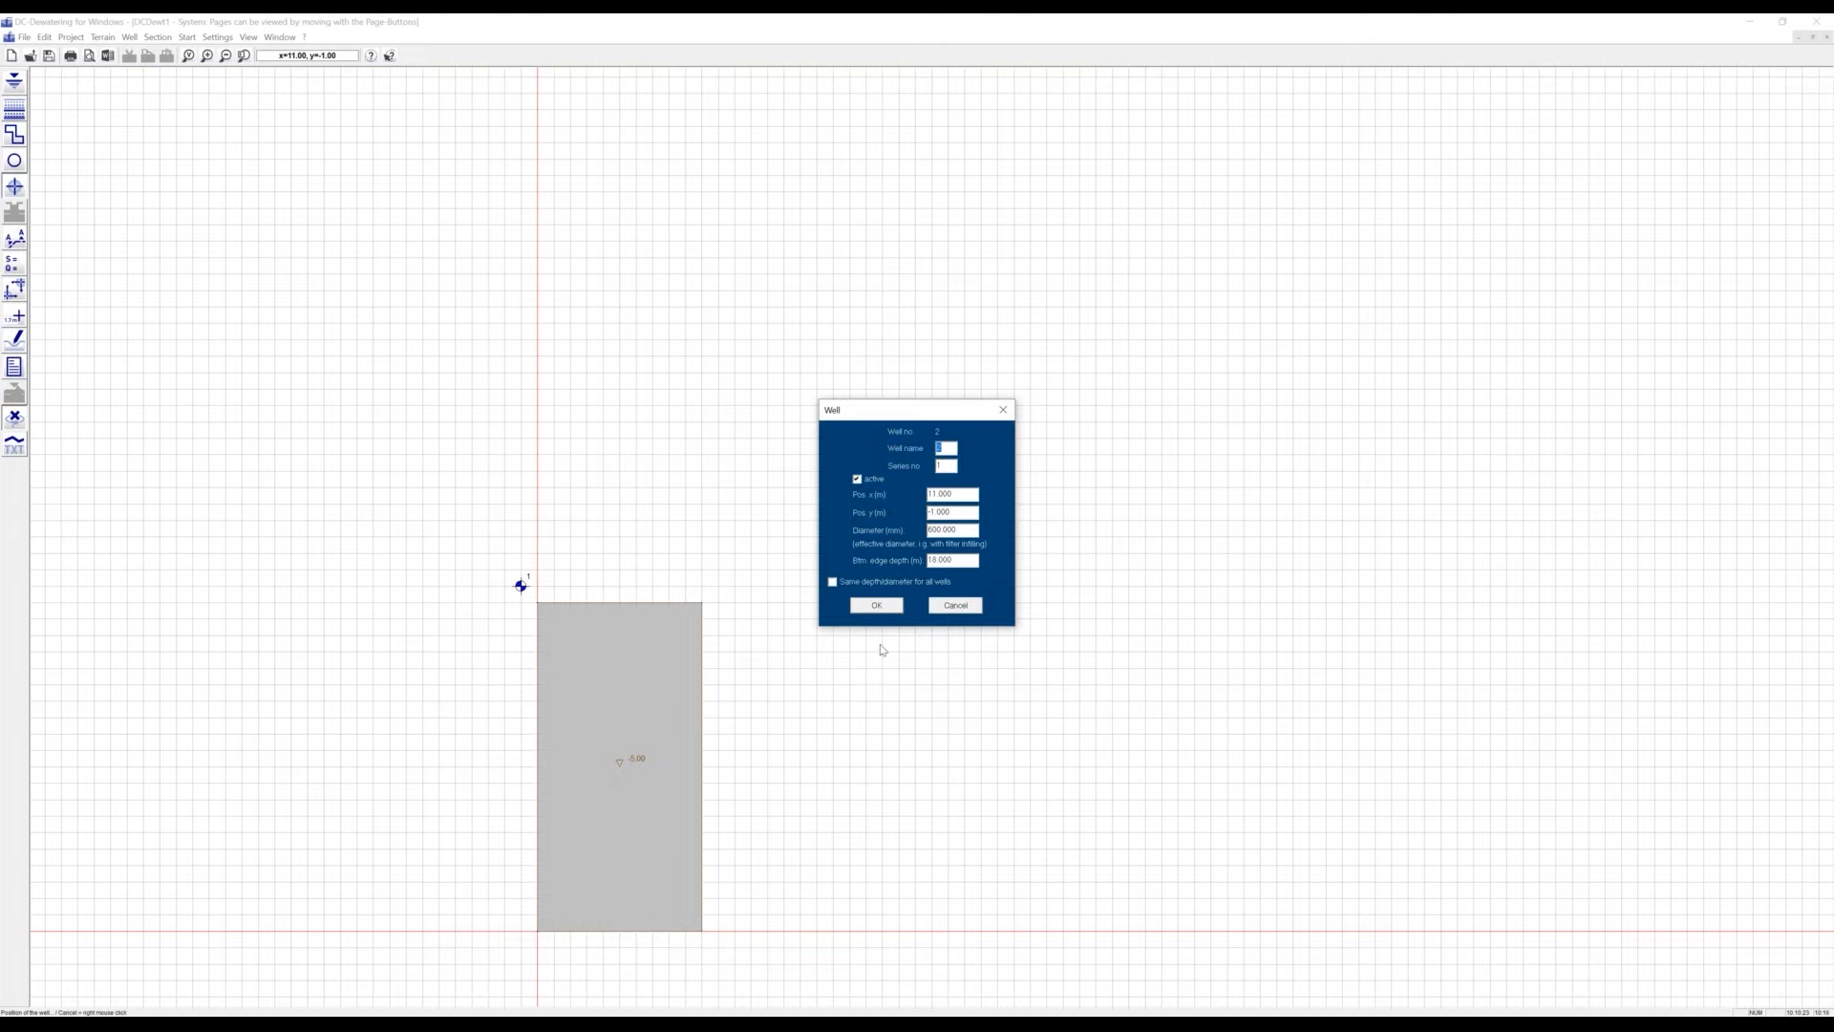
{"action": "left_click", "coordinate": [876, 606]}
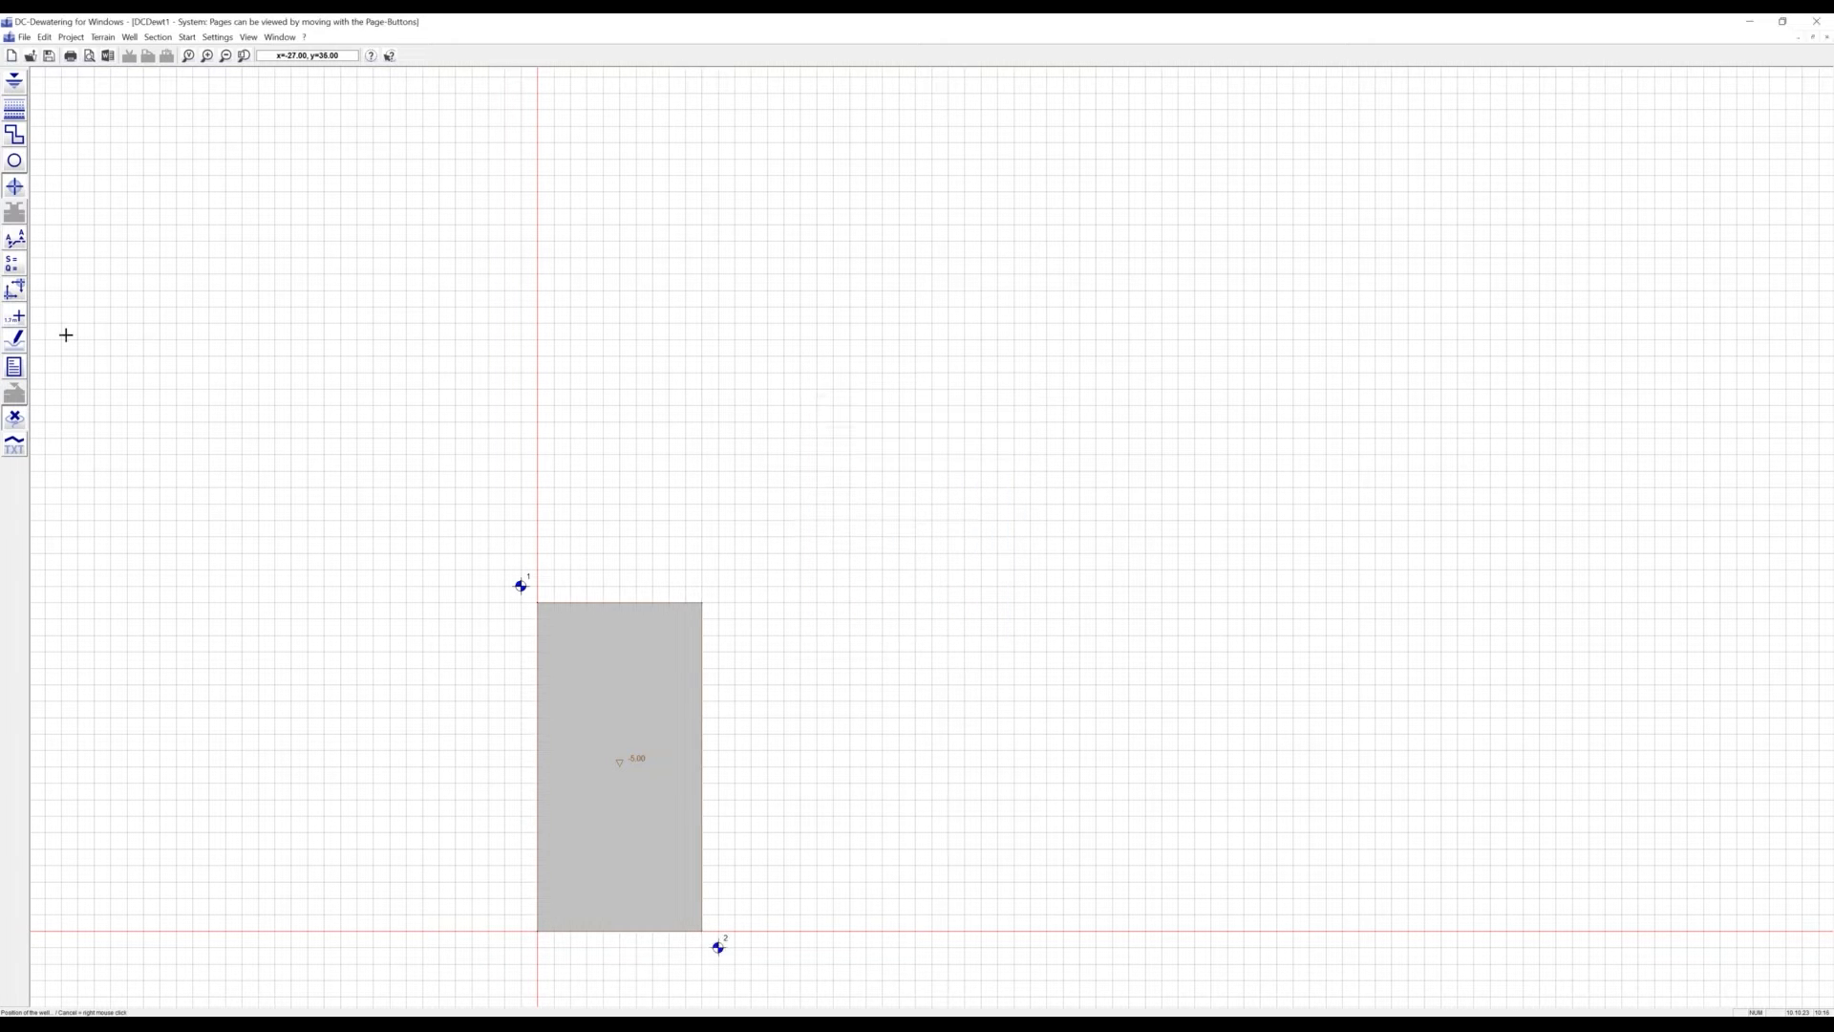
{"action": "left_click", "coordinate": [15, 265]}
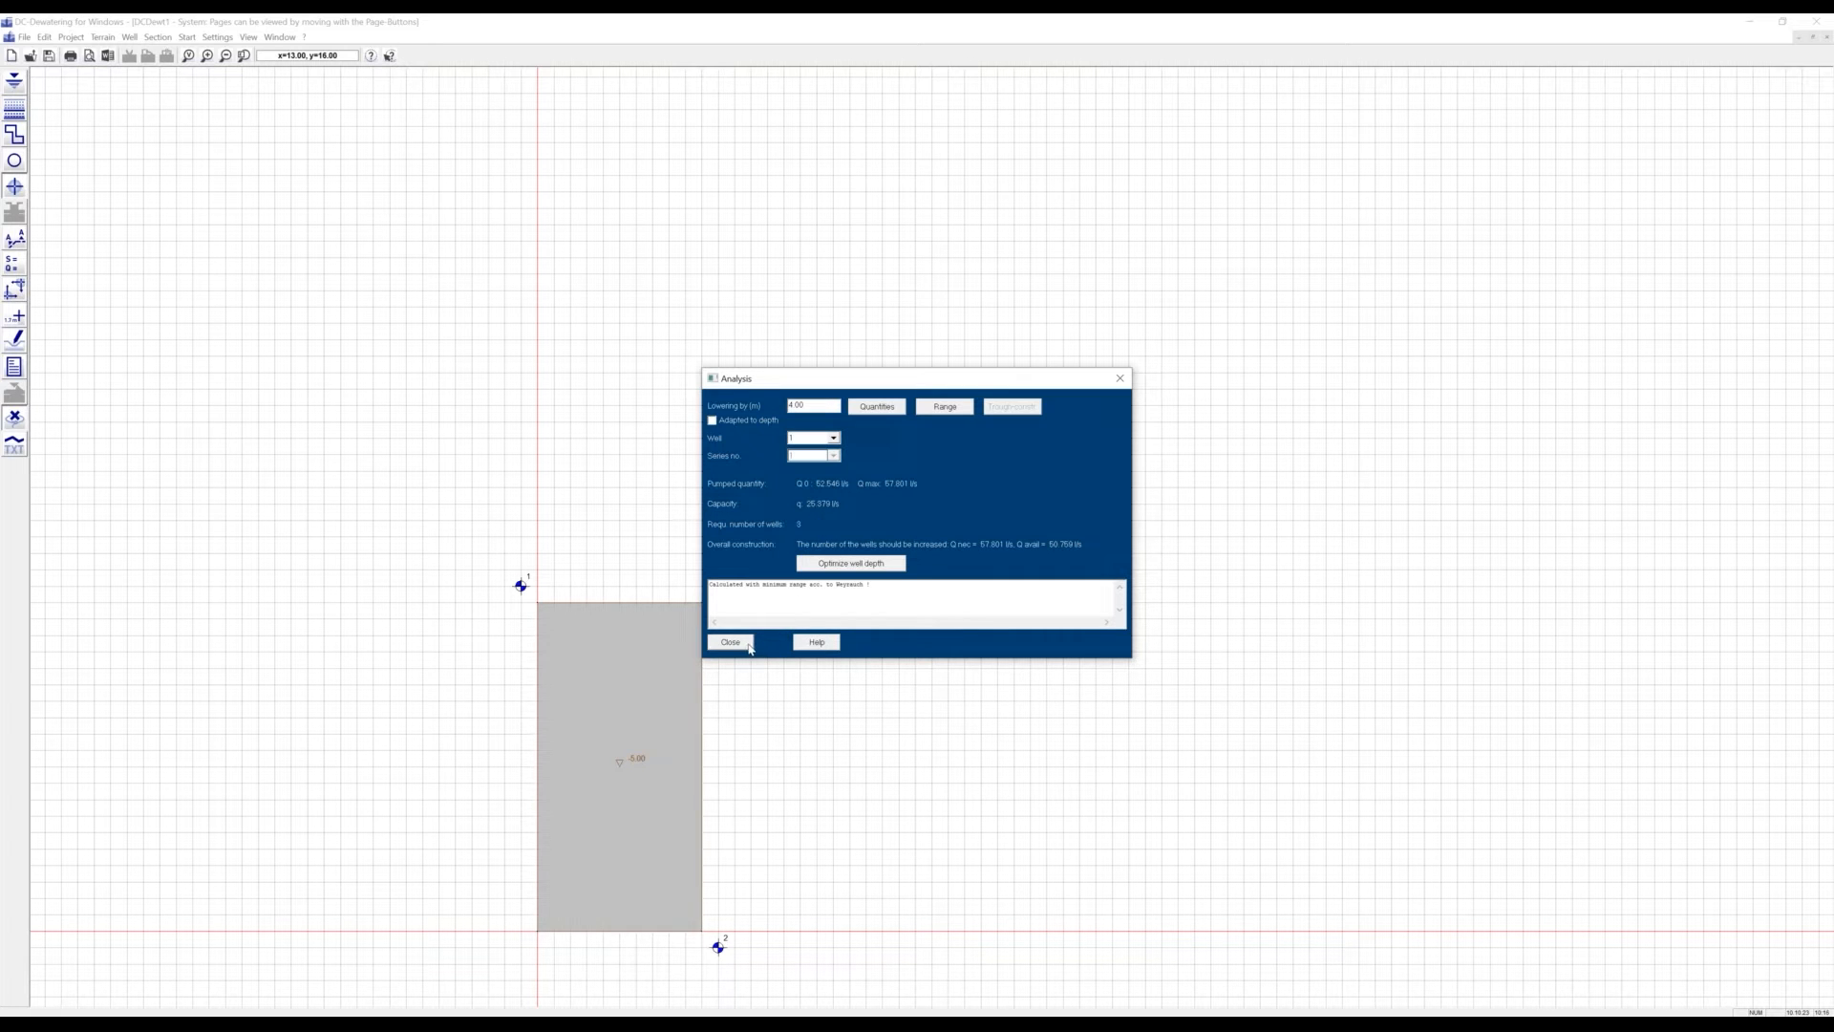
{"action": "left_click", "coordinate": [730, 642]}
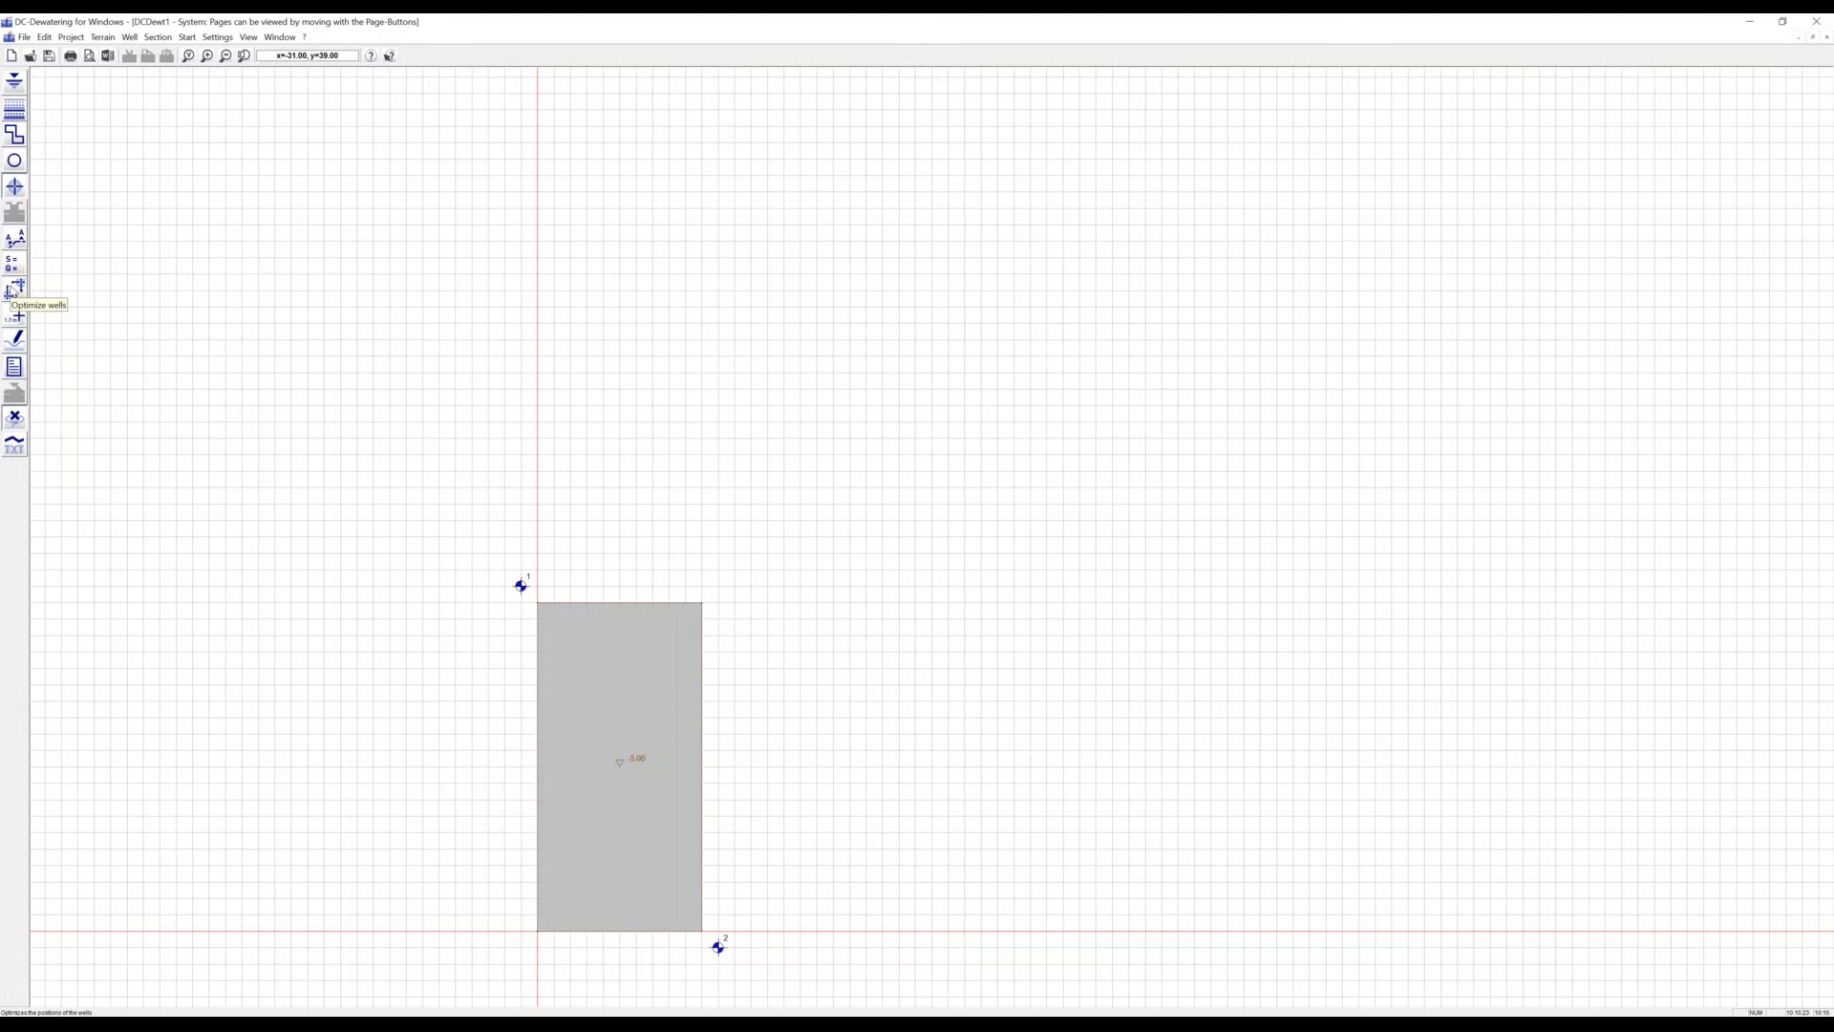
Replace the existing wells with an optimized layout using a bottom edge depth of 18 m, optimizing well positions and depths
{"action": "left_click", "coordinate": [15, 288]}
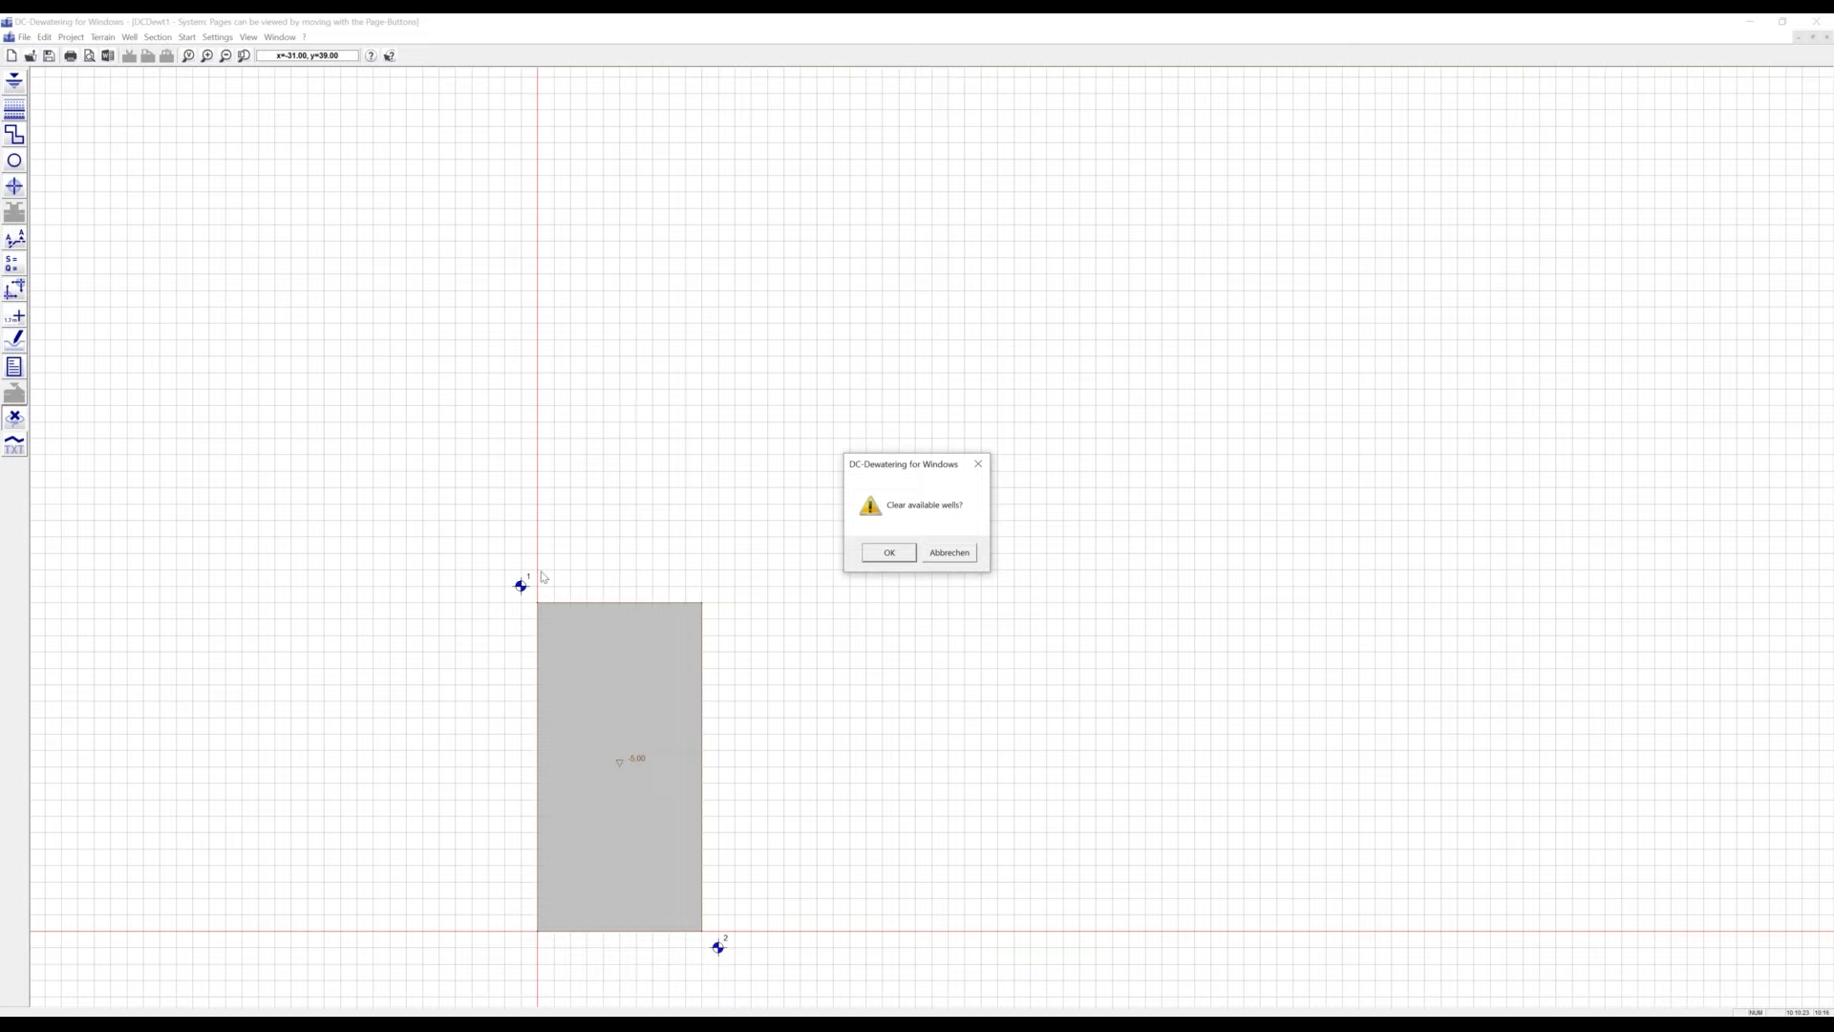
{"action": "left_click", "coordinate": [899, 558]}
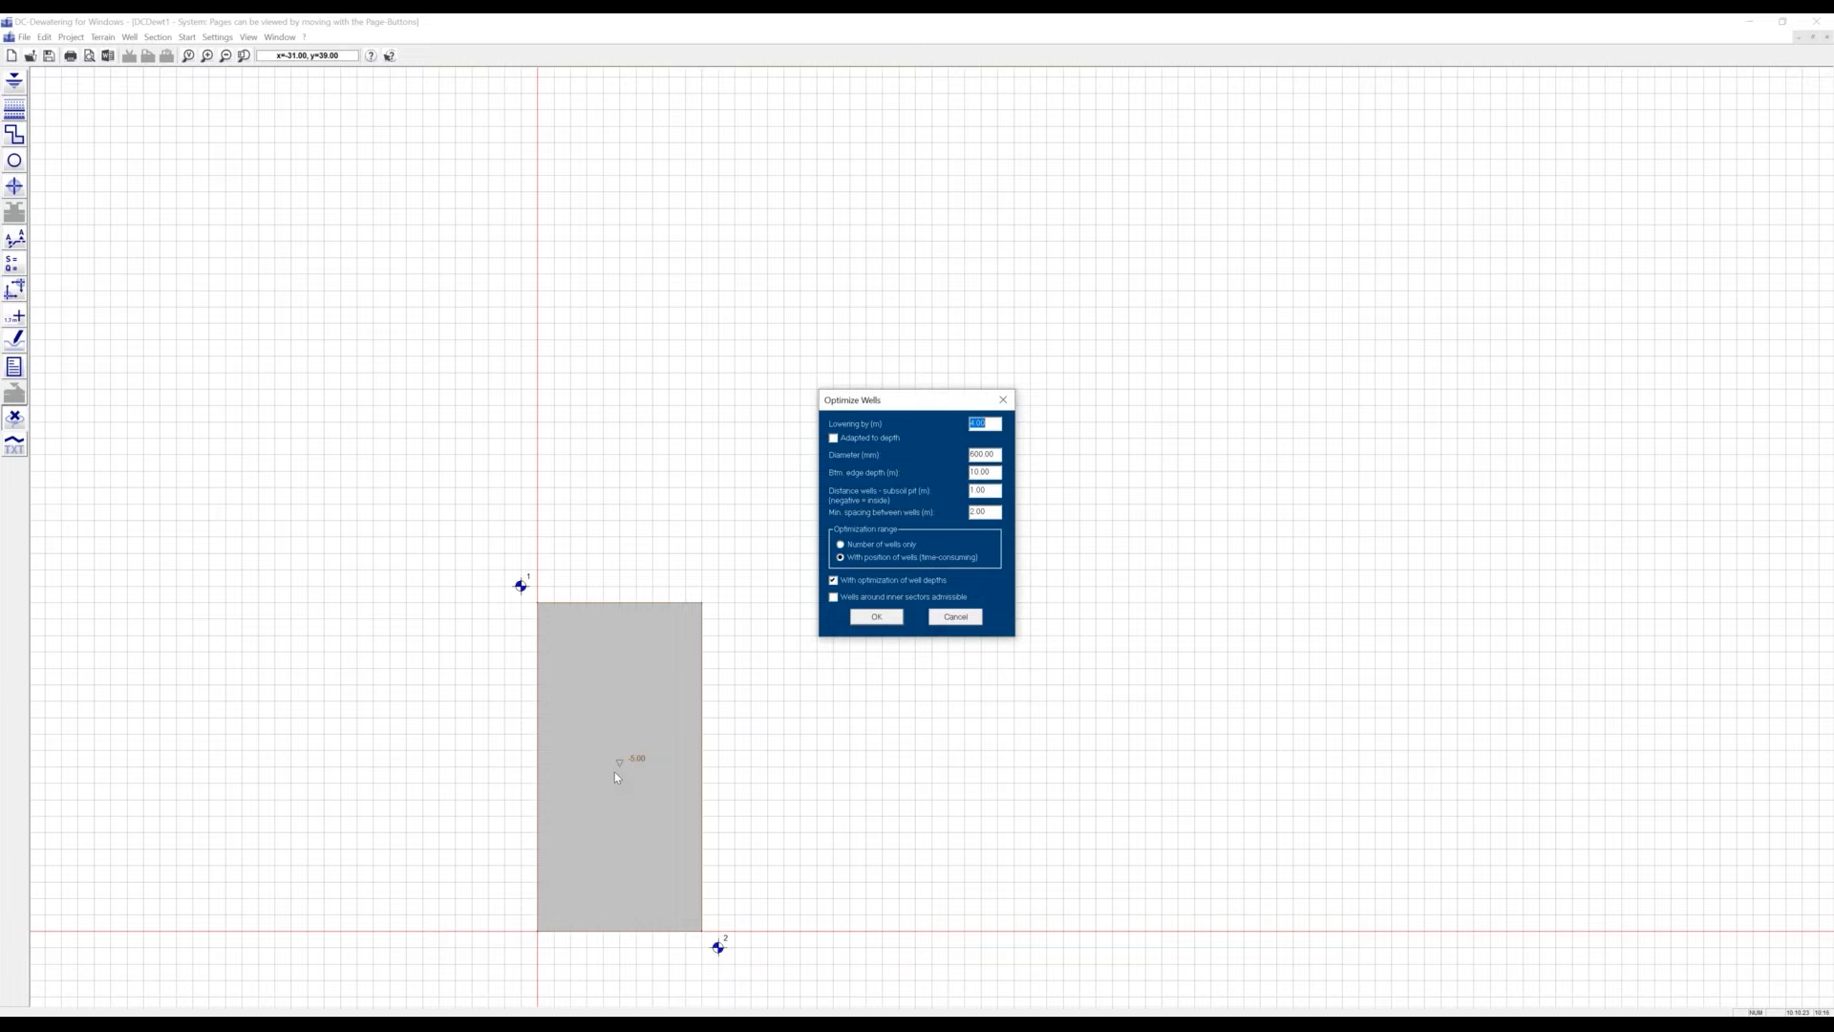
{"action": "double_click", "coordinate": [992, 472]}
{"action": "type", "text": "18"}
{"action": "left_click", "coordinate": [877, 617]}
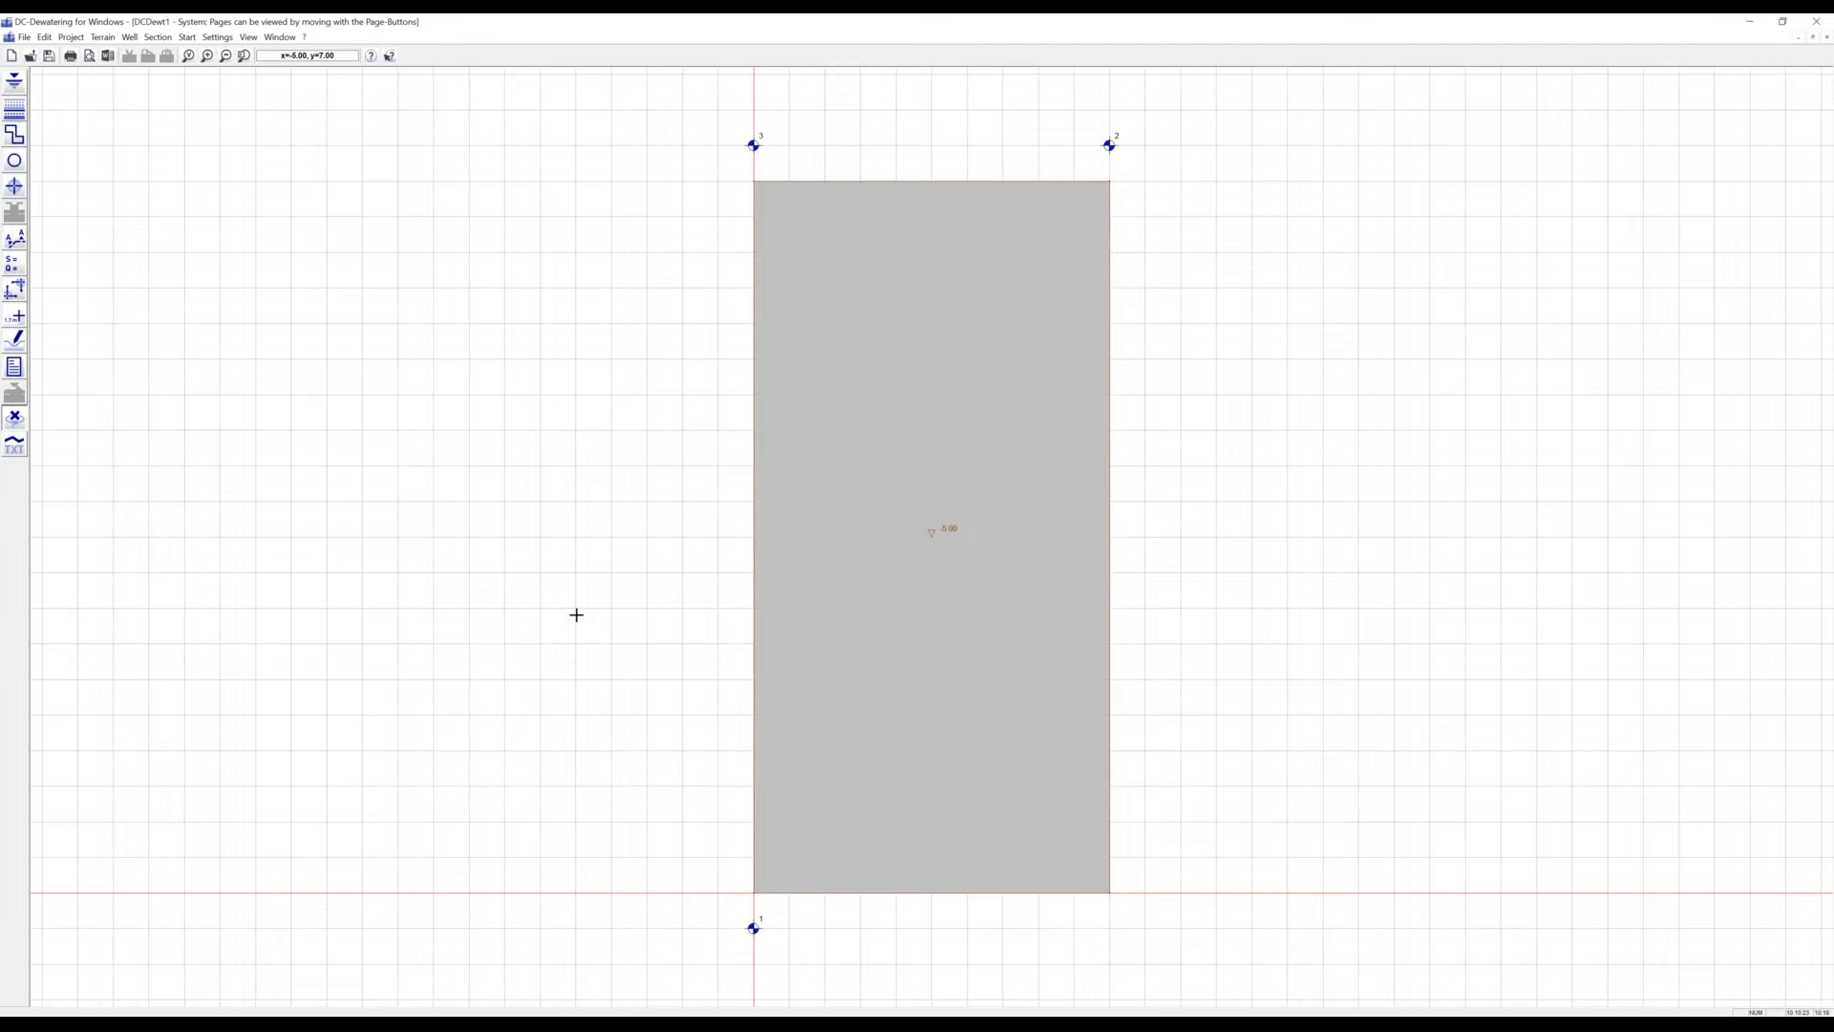
Examine the analysis results of the optimized wells, comparing the pumping capacity of the individual wells
{"action": "left_click", "coordinate": [15, 267]}
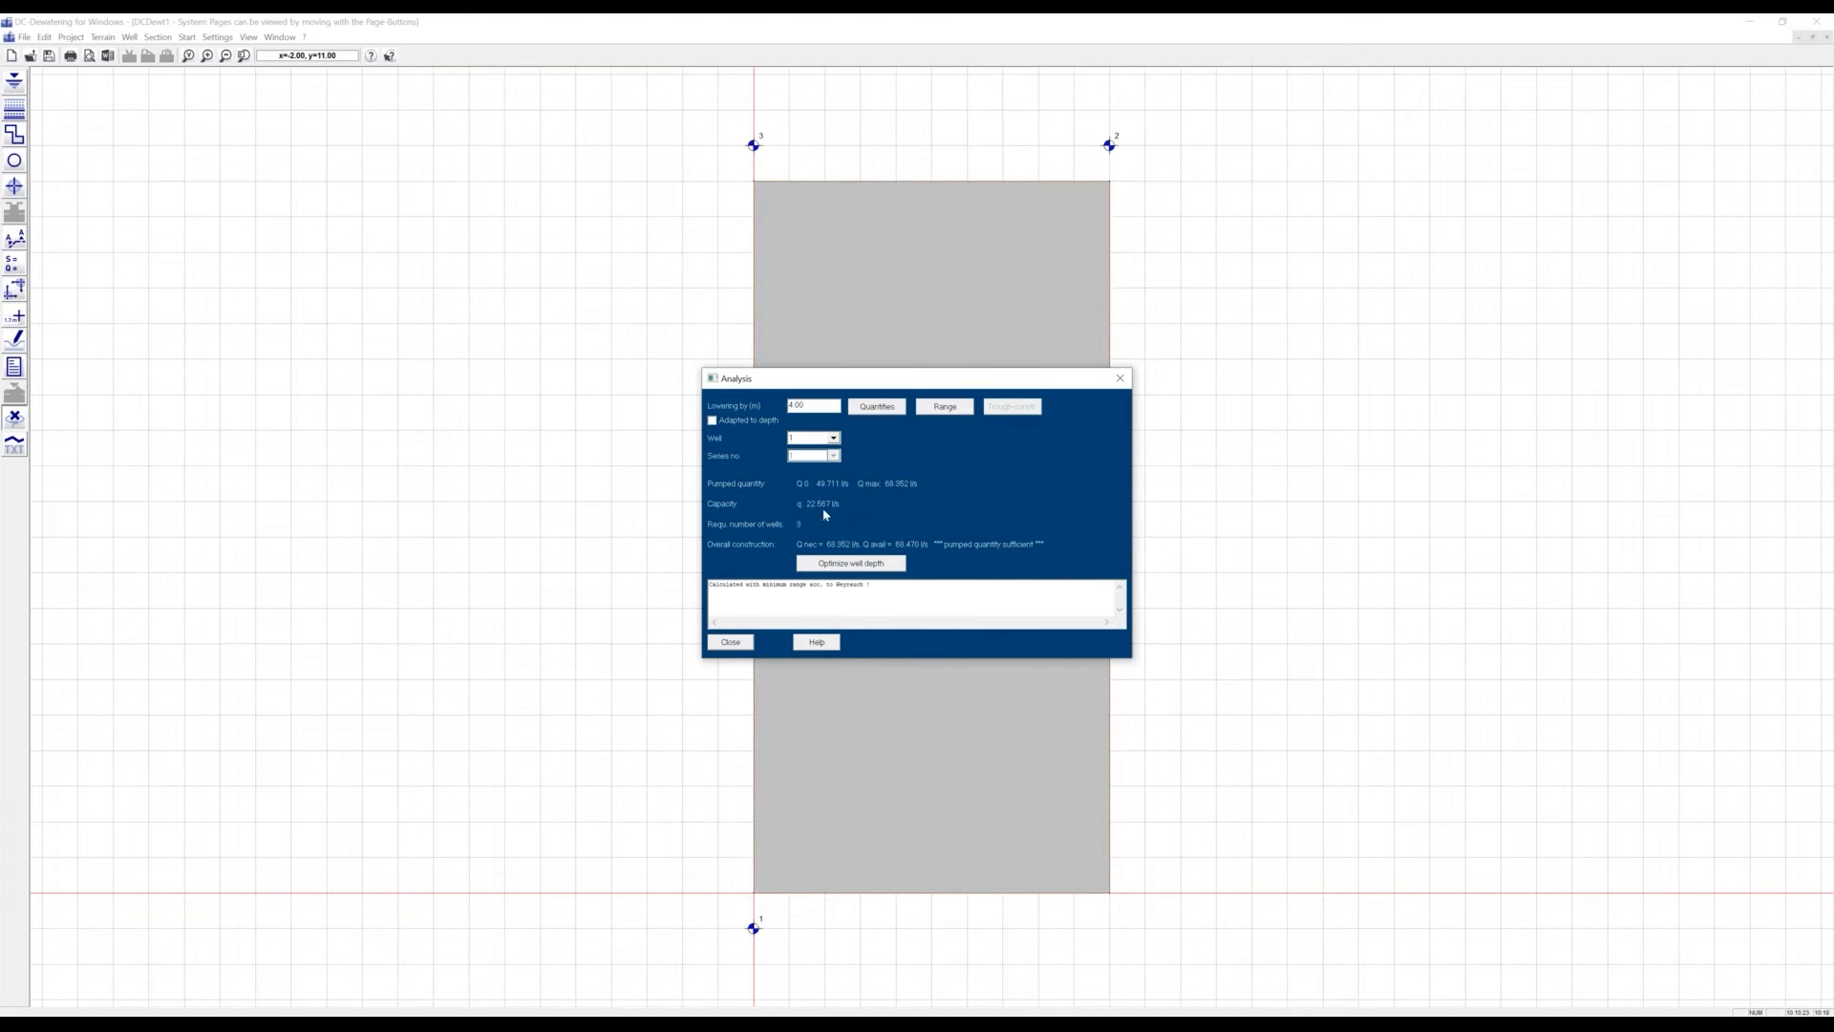
{"action": "left_click", "coordinate": [833, 439]}
{"action": "left_click", "coordinate": [823, 460]}
{"action": "left_click", "coordinate": [833, 439]}
{"action": "left_click", "coordinate": [824, 471]}
{"action": "left_click", "coordinate": [731, 643]}
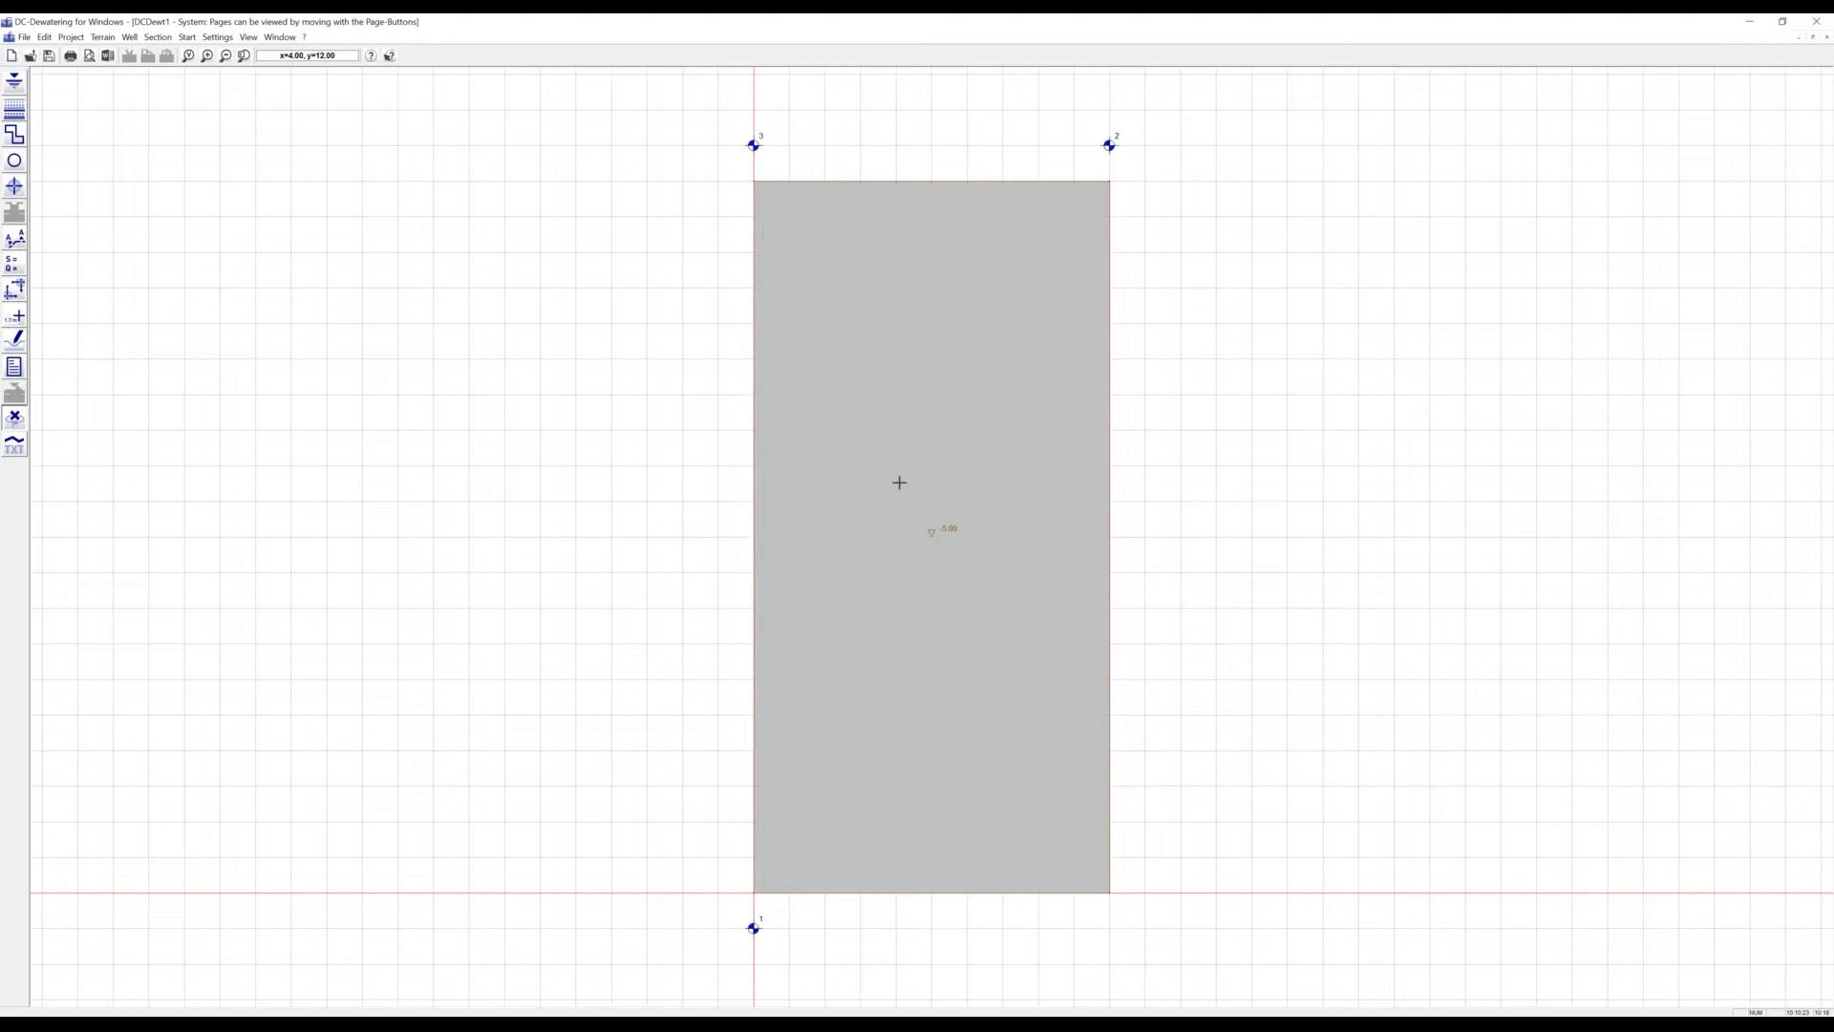
Add a horizontal section line across the lower part of the pit at y 3, from x -2 to x 12
{"action": "left_click", "coordinate": [16, 241]}
{"action": "left_click", "coordinate": [681, 784]}
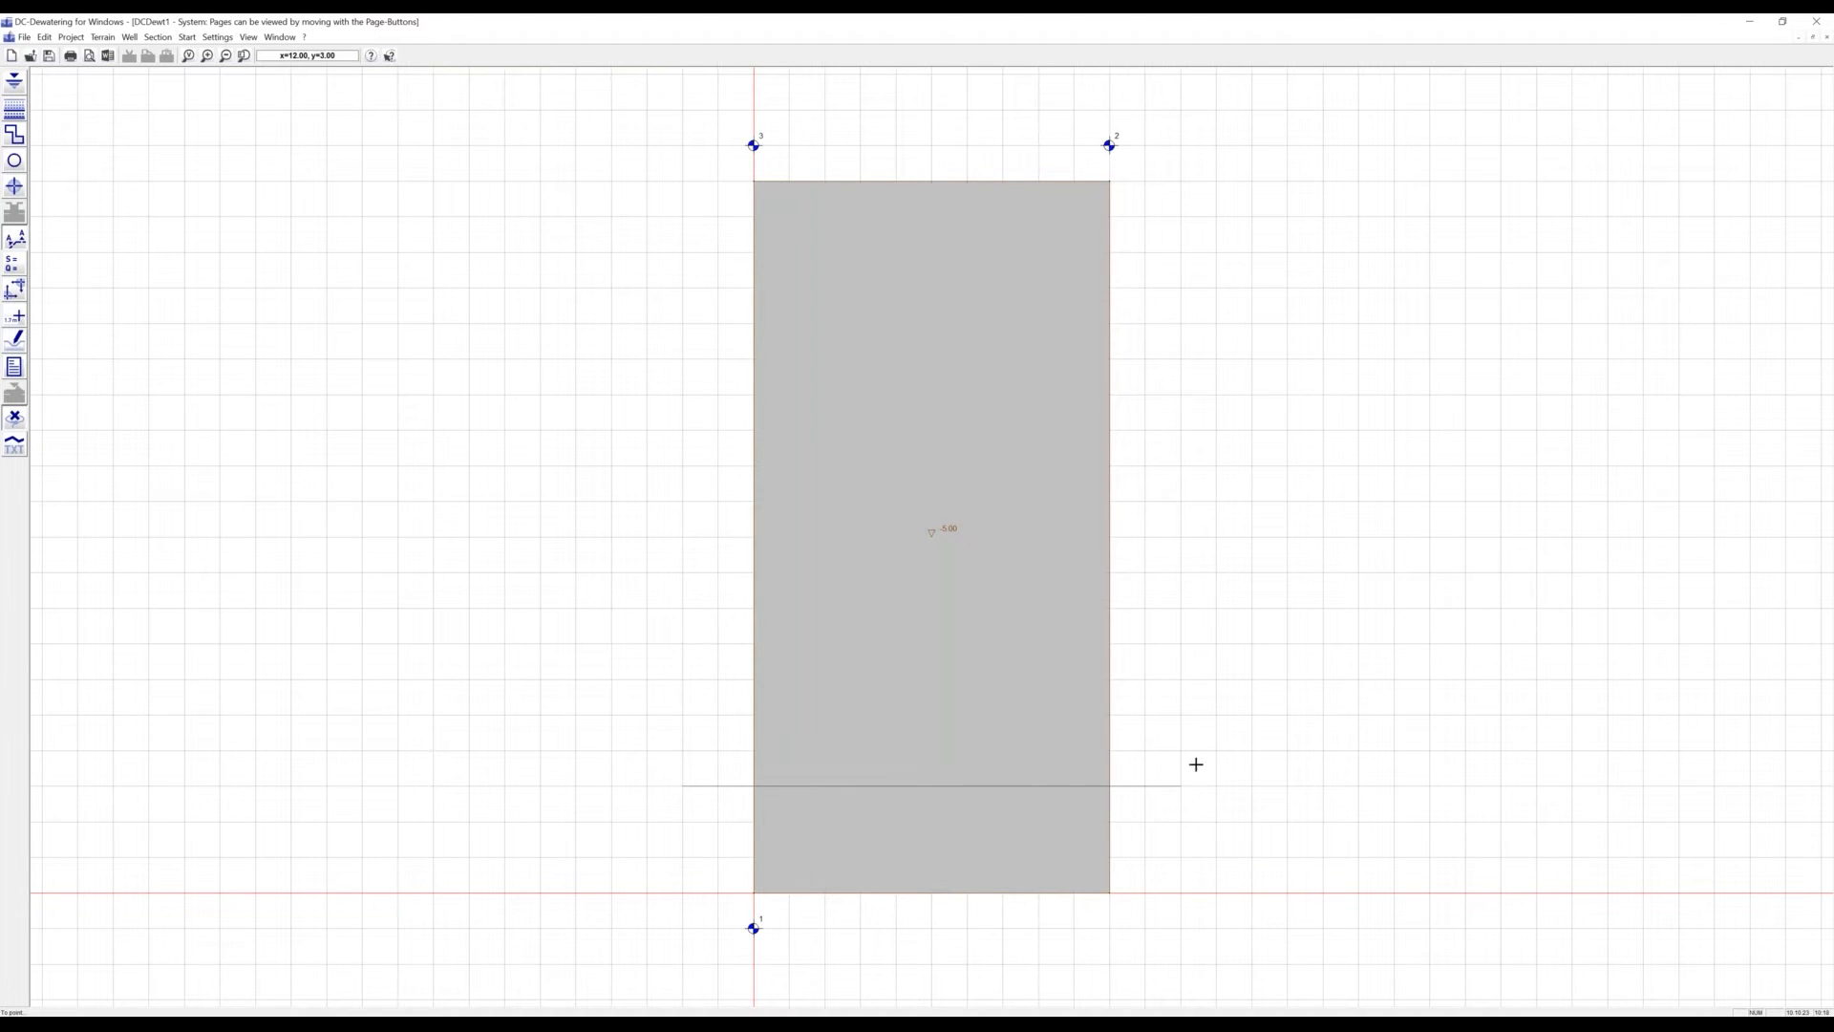
{"action": "left_click", "coordinate": [1208, 494]}
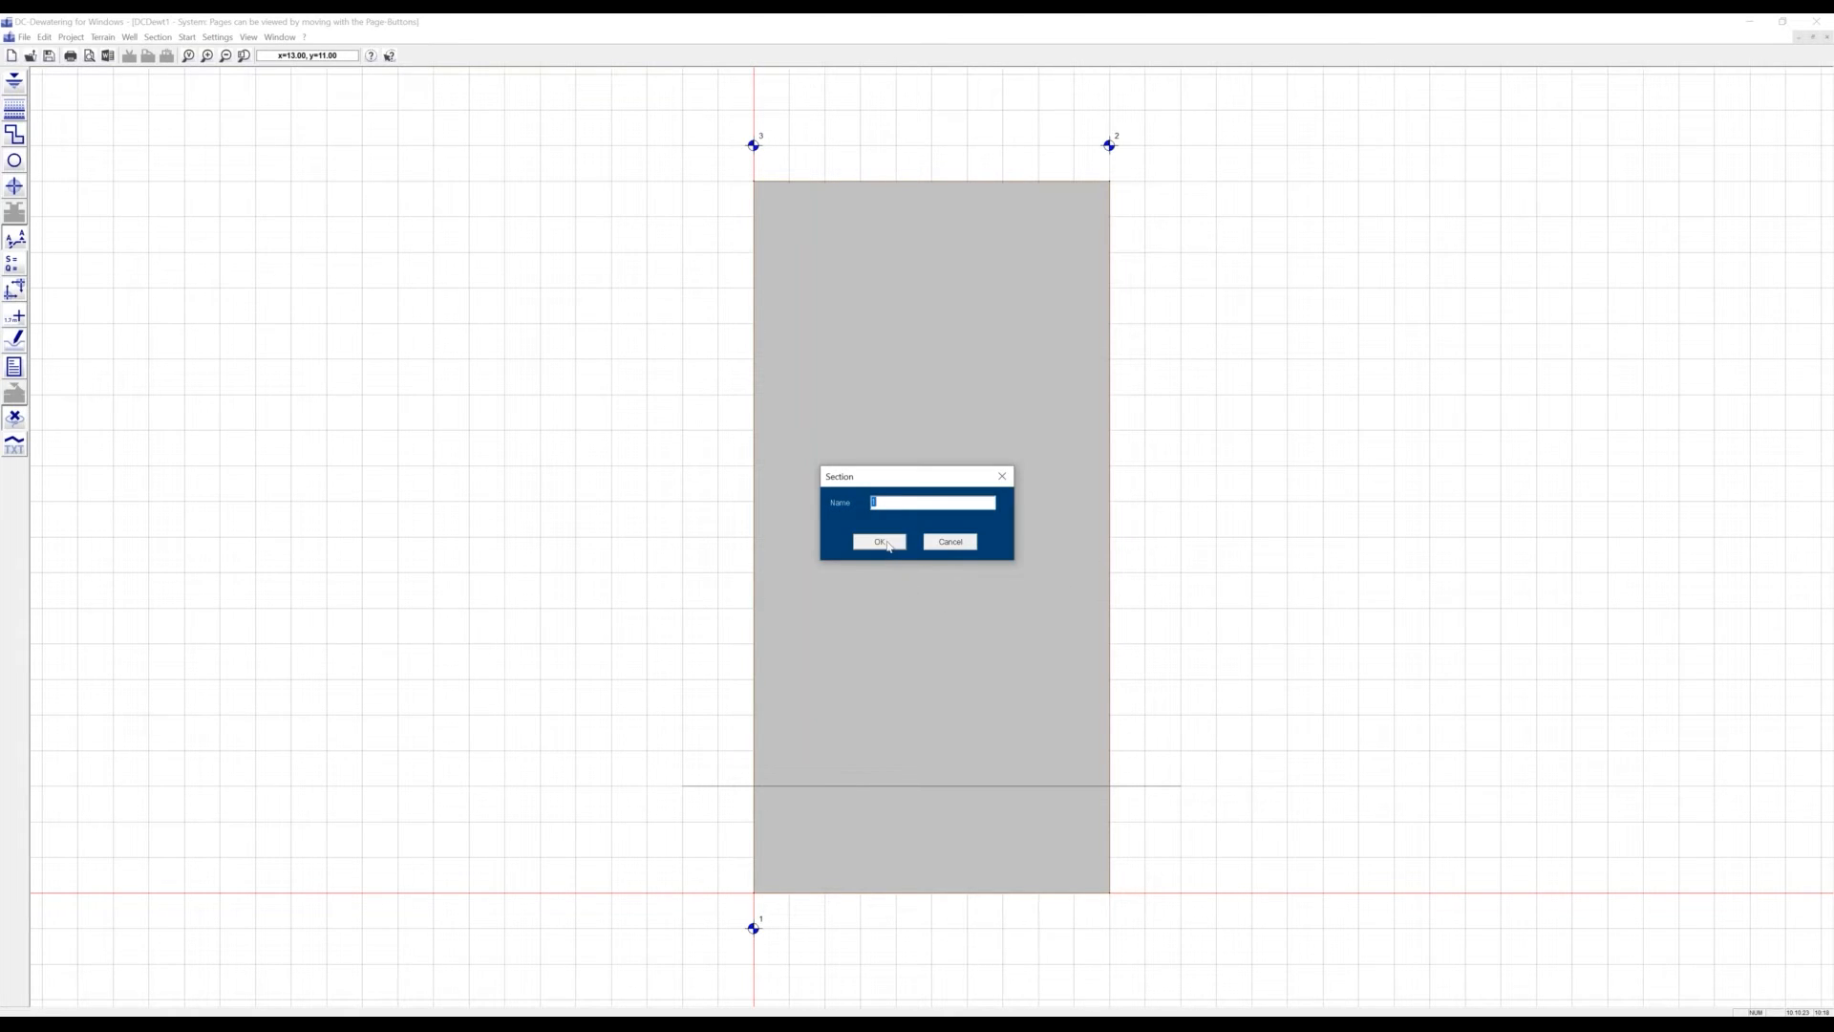
{"action": "left_click", "coordinate": [880, 541]}
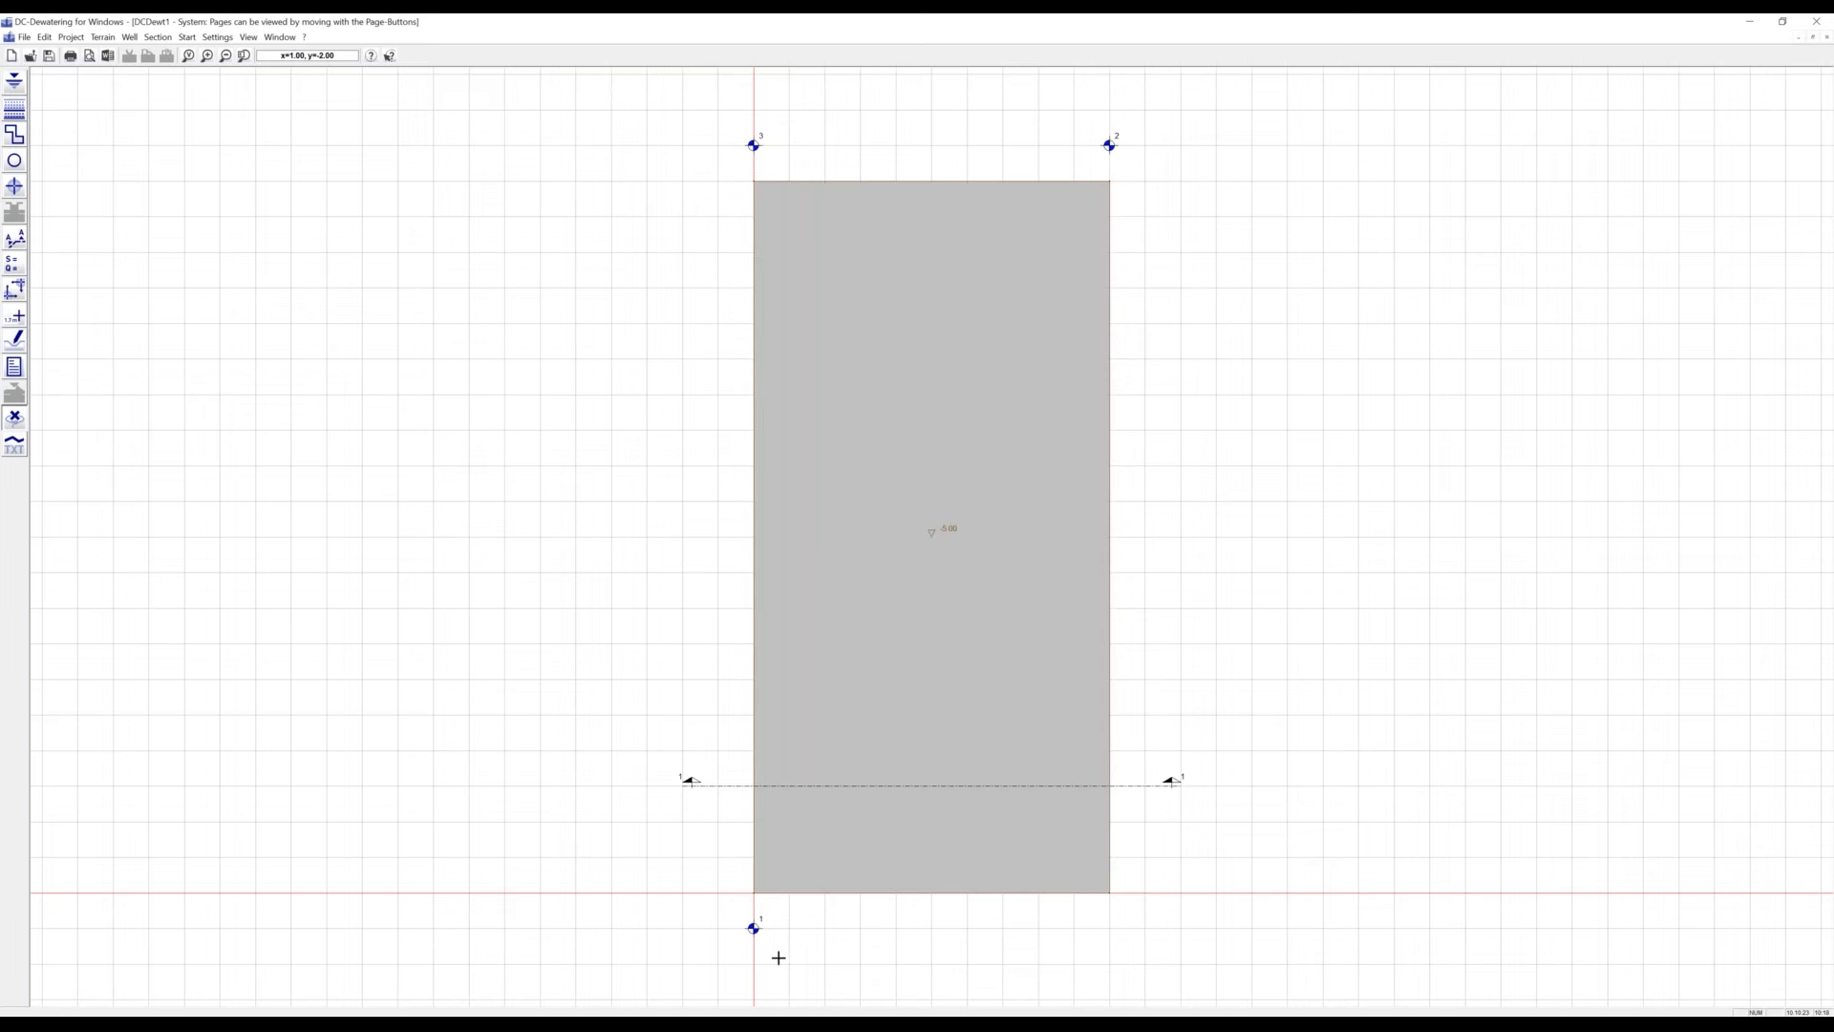
Add a vertical section line along the pit edge at x 0, from y -2 to y 22, through two wells
{"action": "left_click", "coordinate": [11, 245]}
{"action": "left_click", "coordinate": [749, 966]}
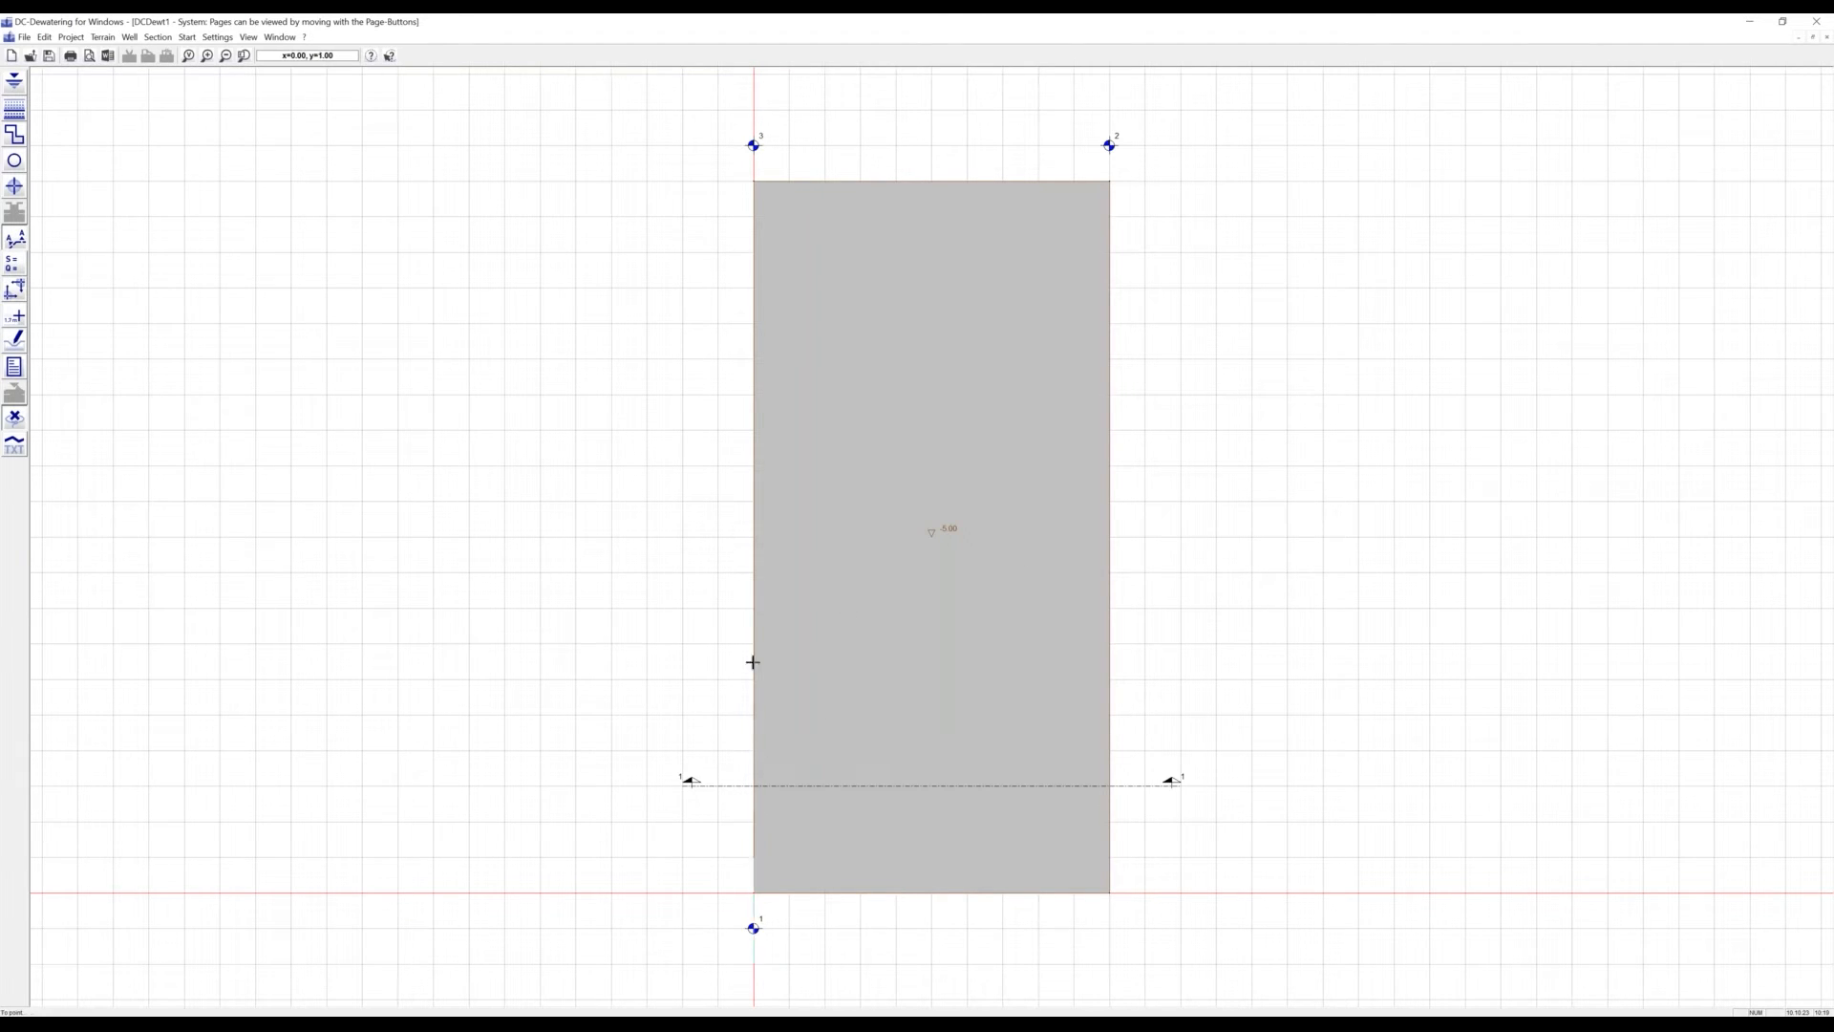
{"action": "left_click", "coordinate": [754, 111]}
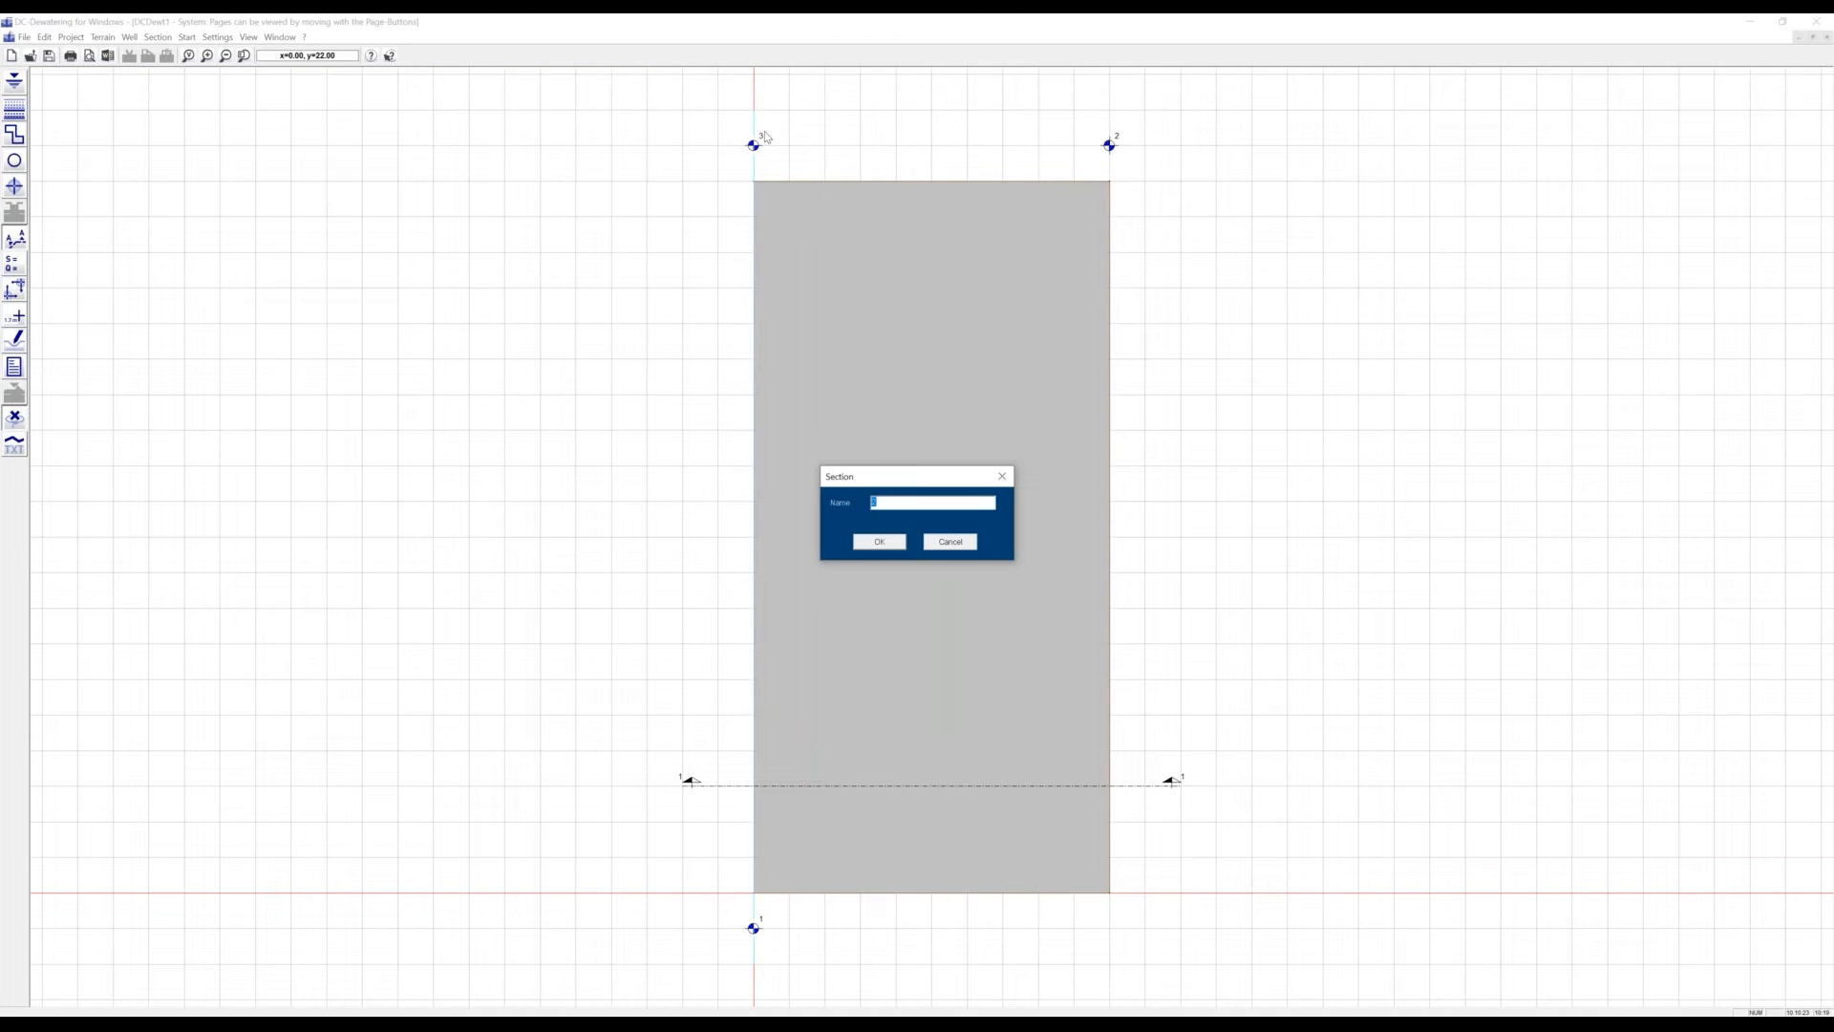
{"action": "left_click", "coordinate": [880, 542]}
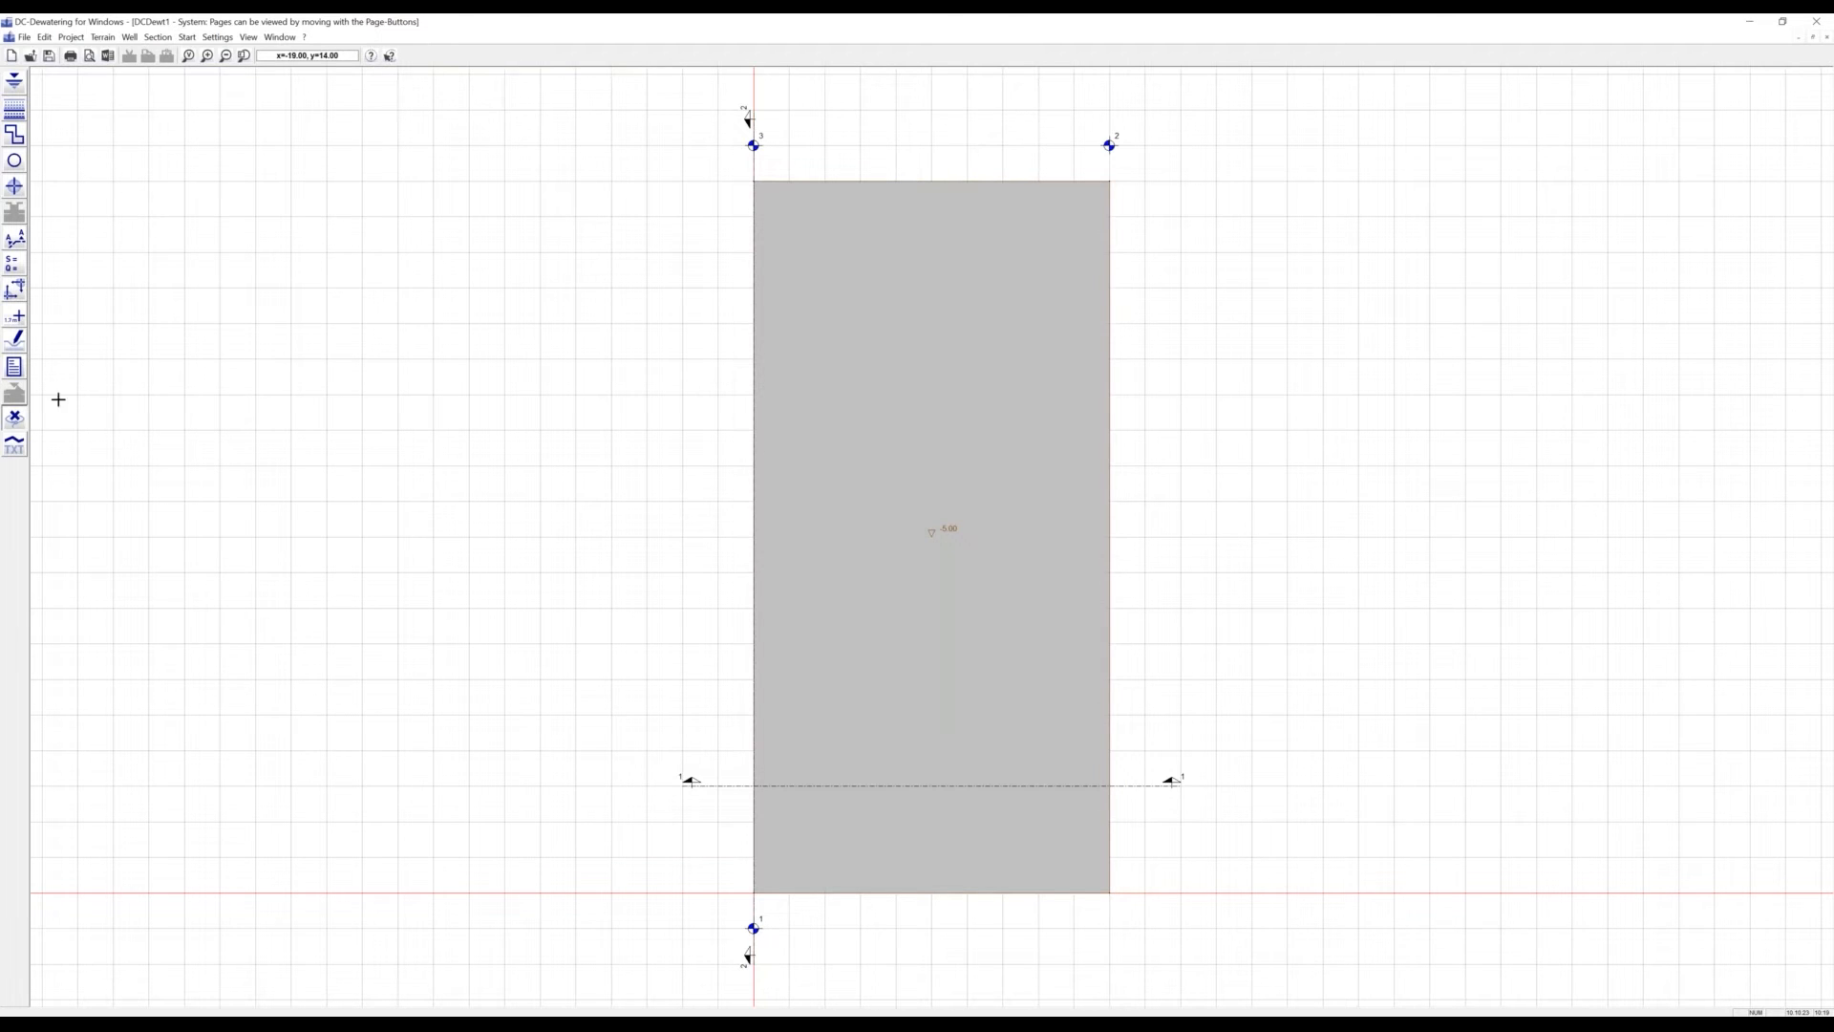
Calculate the lowering results and plot elevation lines with the critical point as color areas
{"action": "left_click", "coordinate": [16, 342]}
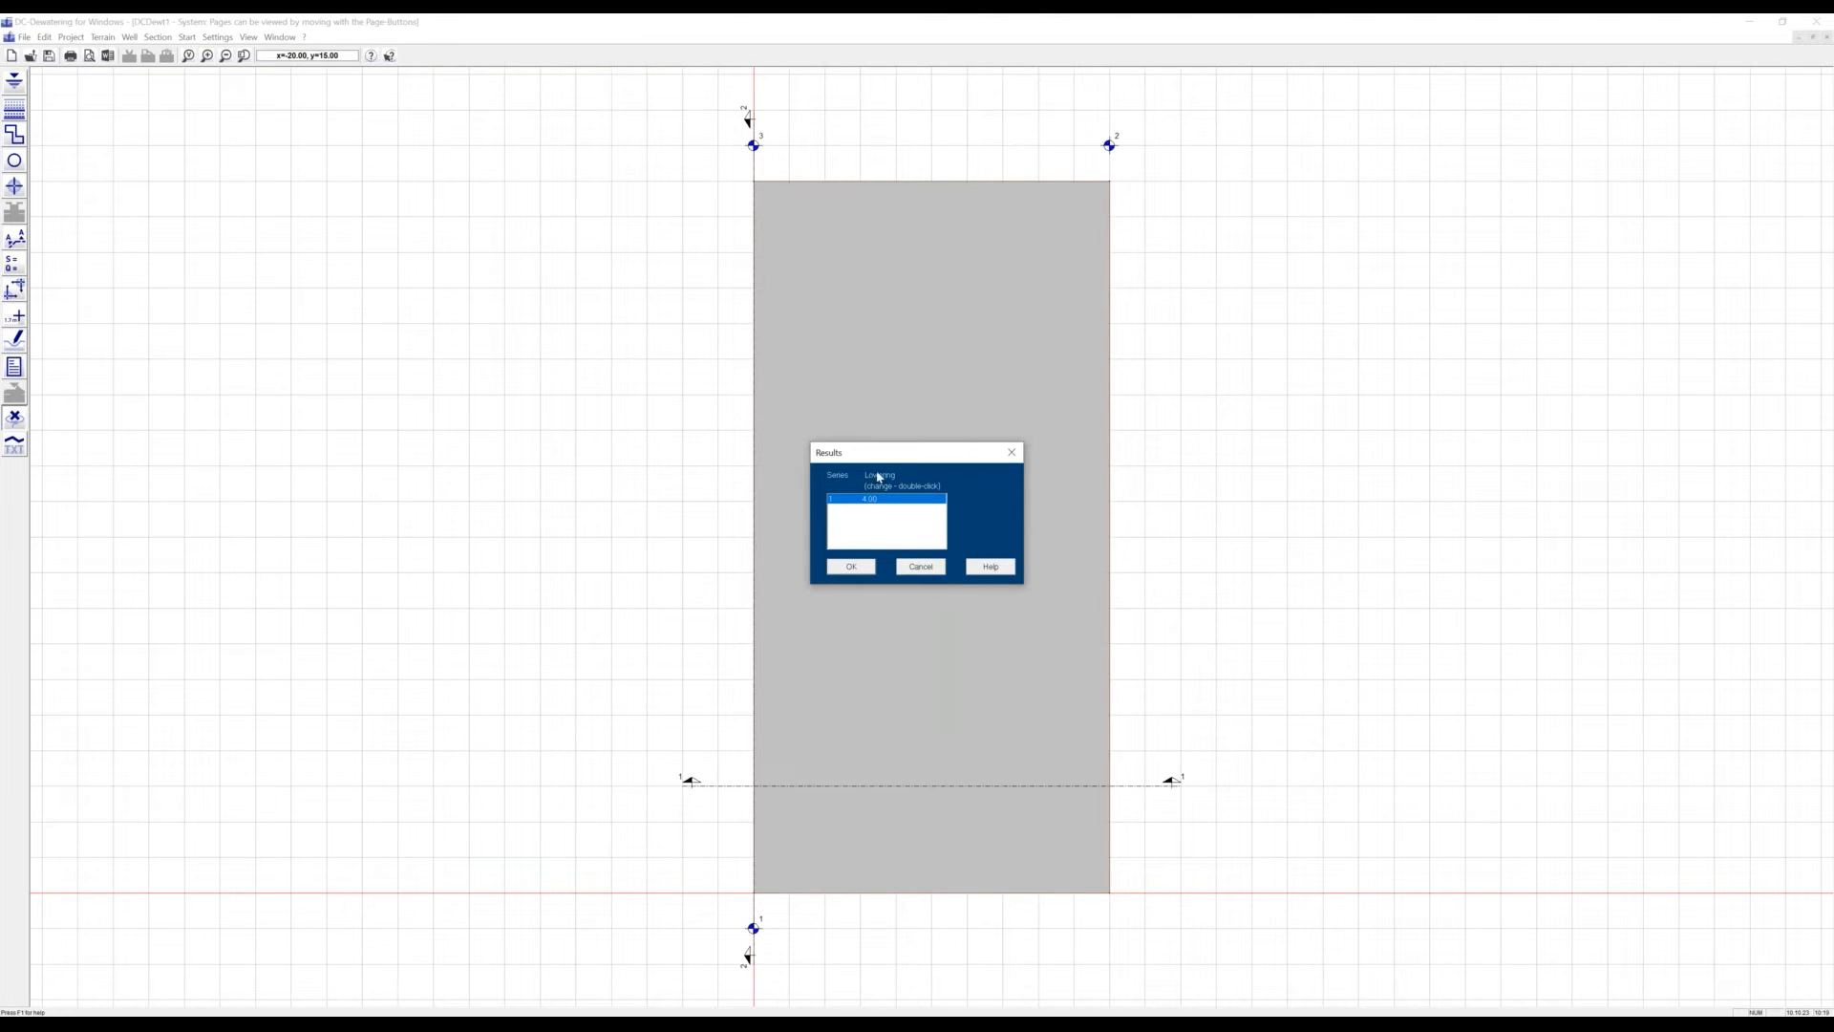
{"action": "left_click", "coordinate": [852, 568]}
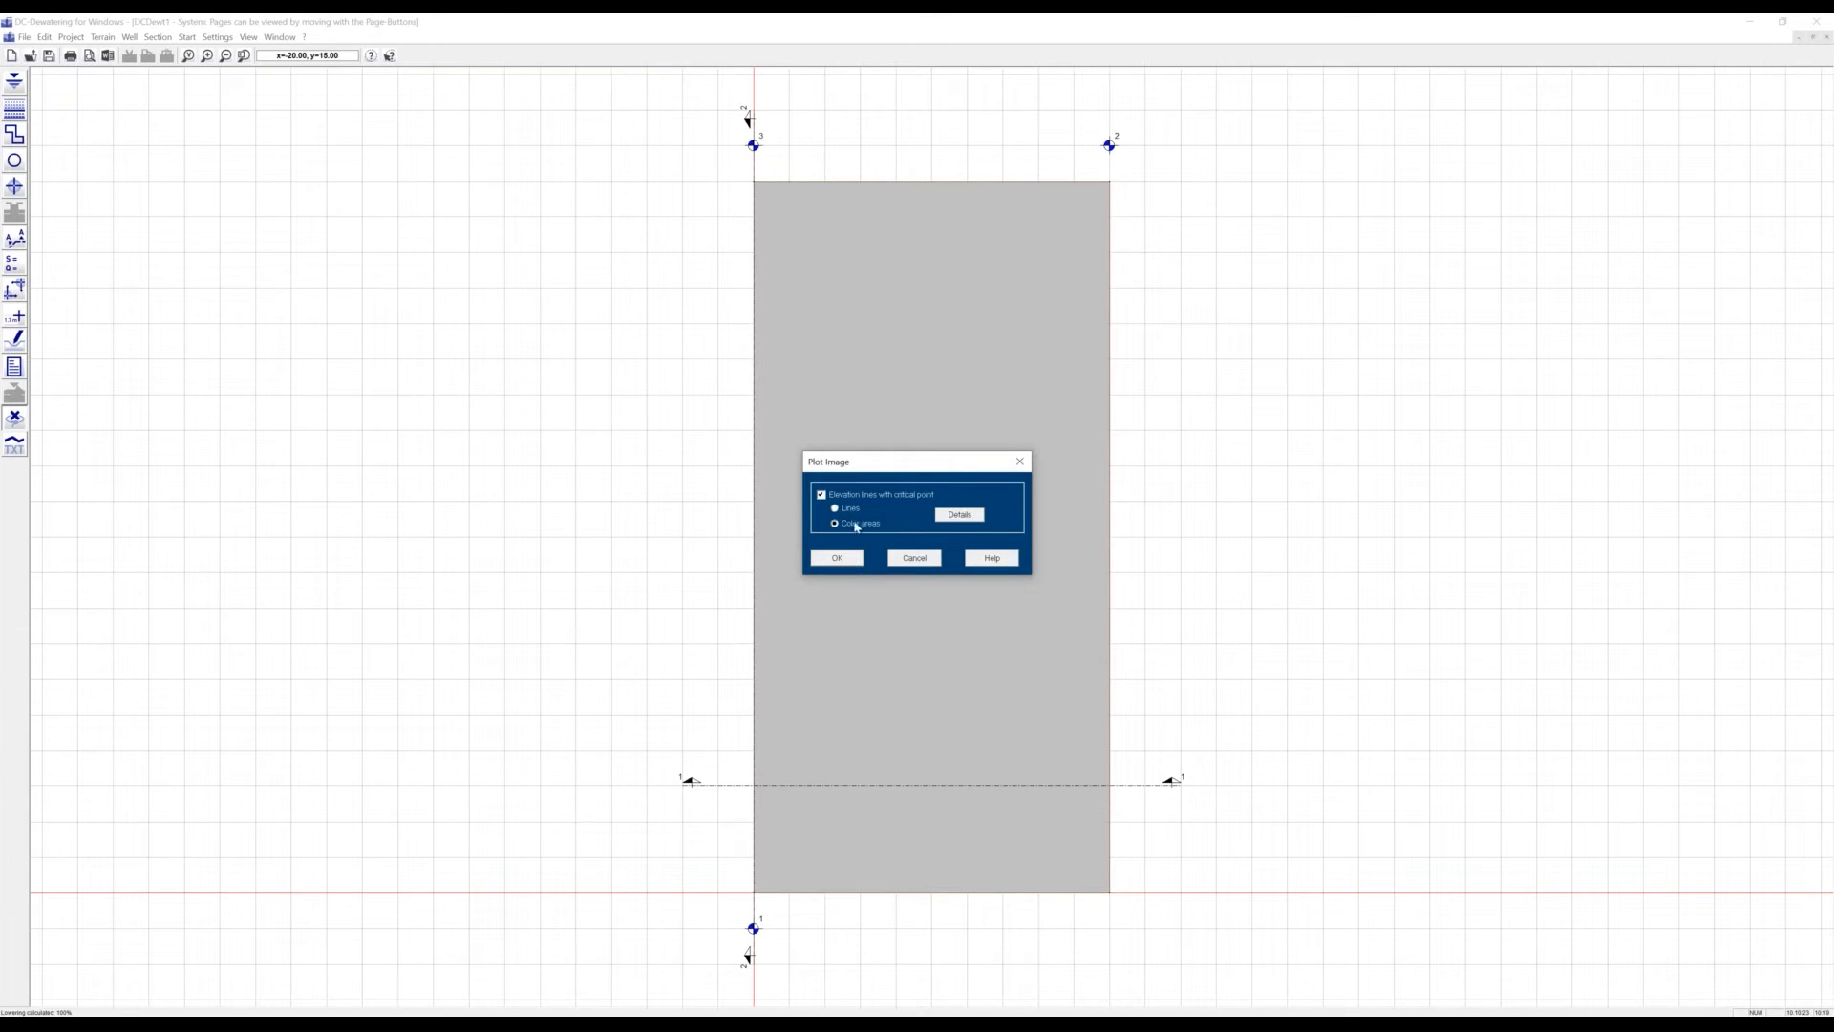
{"action": "left_click", "coordinate": [838, 560]}
{"action": "left_click", "coordinate": [188, 55]}
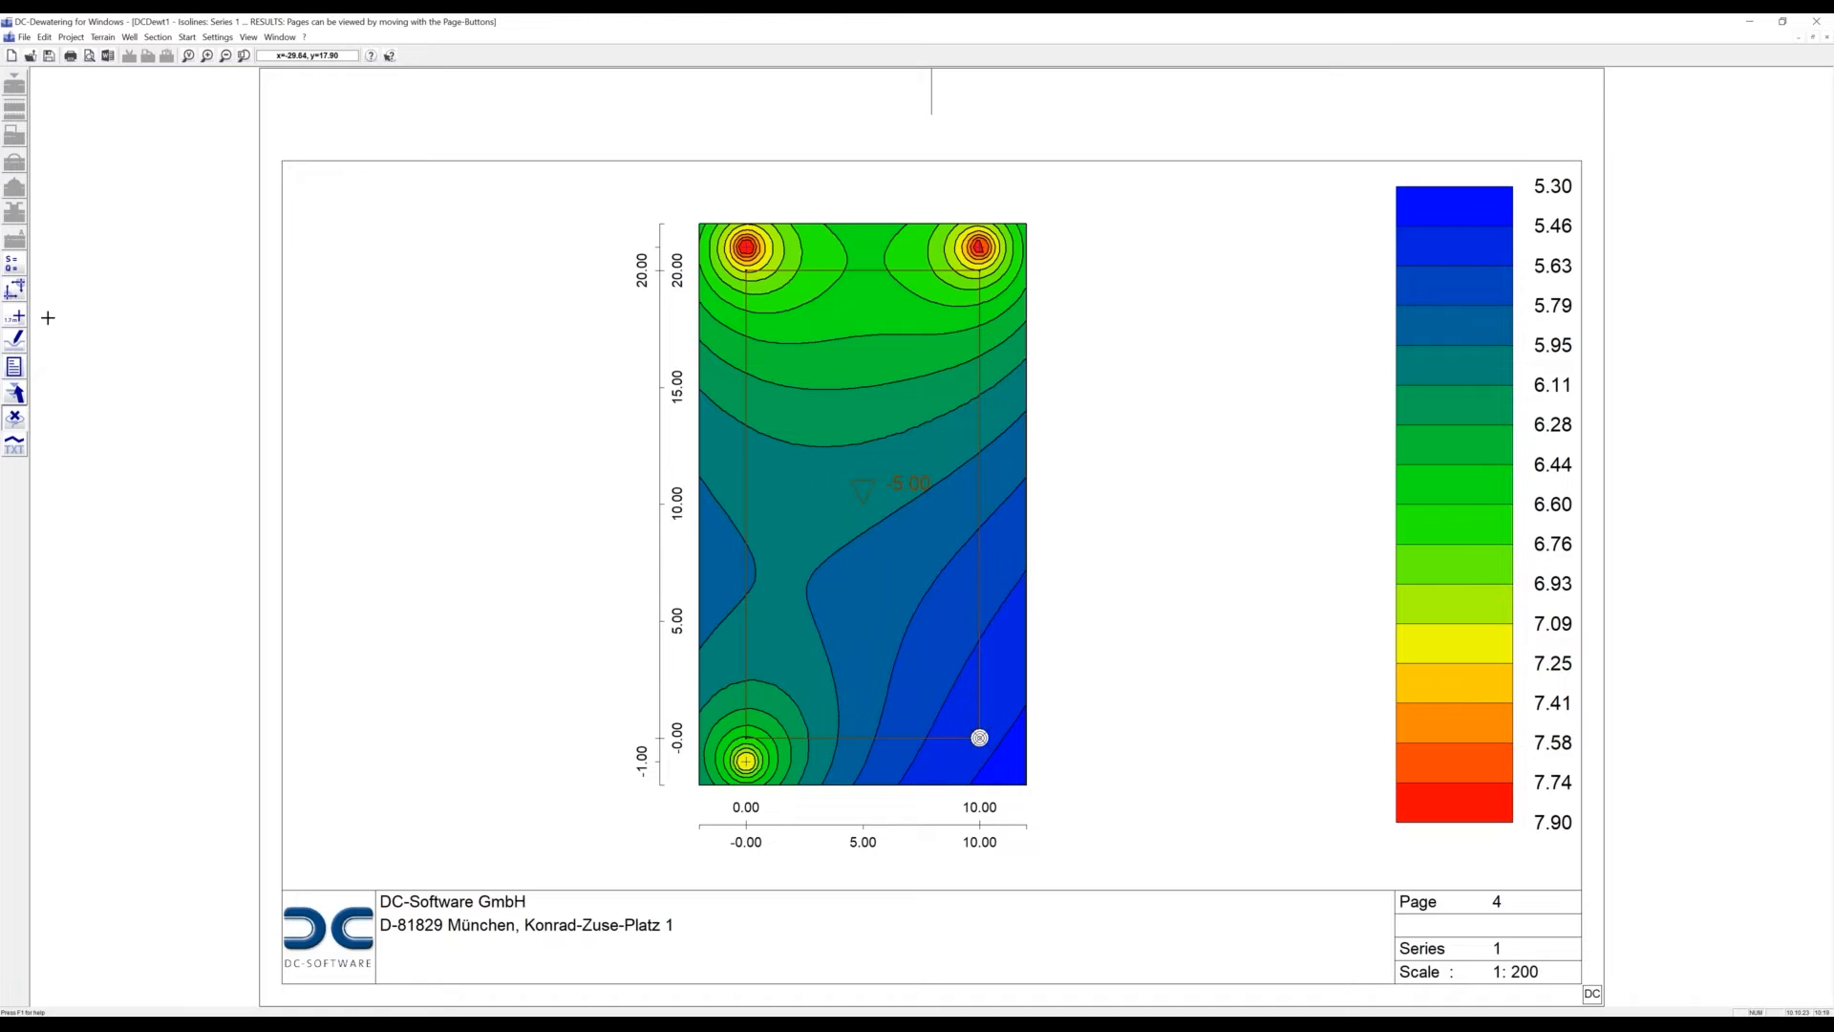
Set the scale for sections to 1:120 and view the lowering in sections 1 and 2
{"action": "left_click", "coordinate": [18, 318]}
{"action": "key", "text": "Page_Down"}
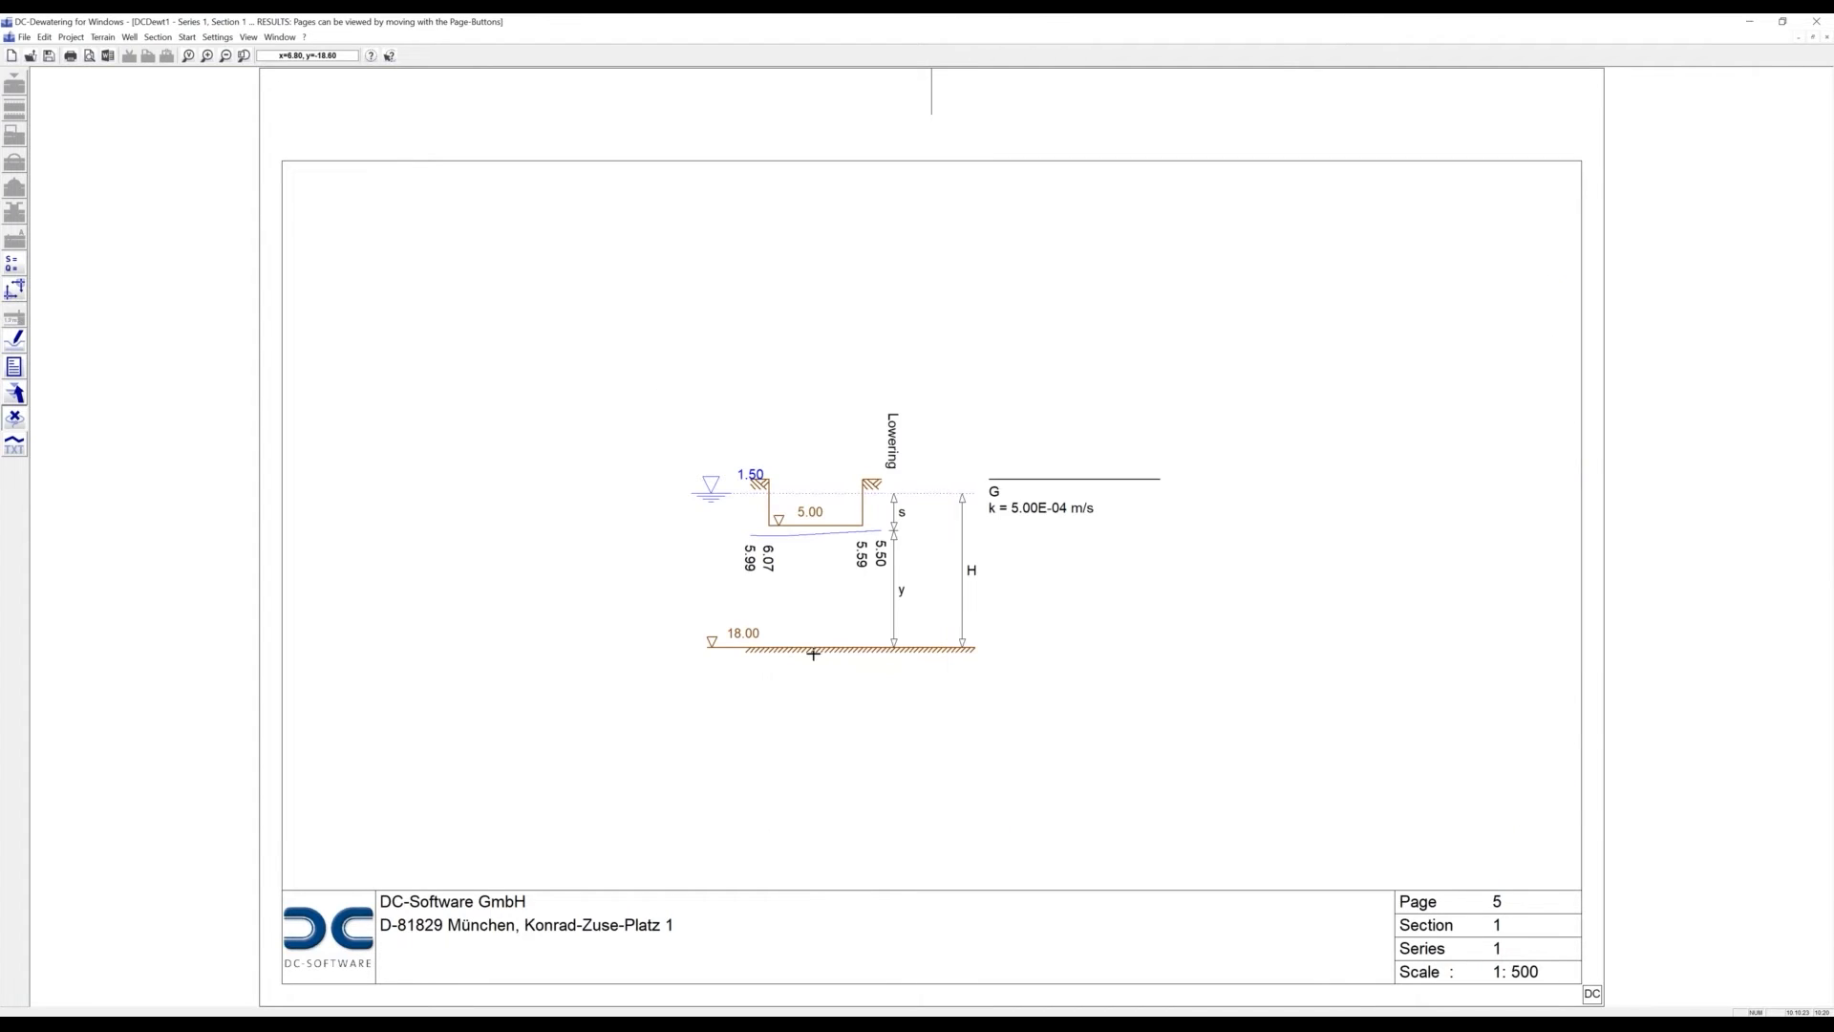
{"action": "left_click", "coordinate": [220, 38]}
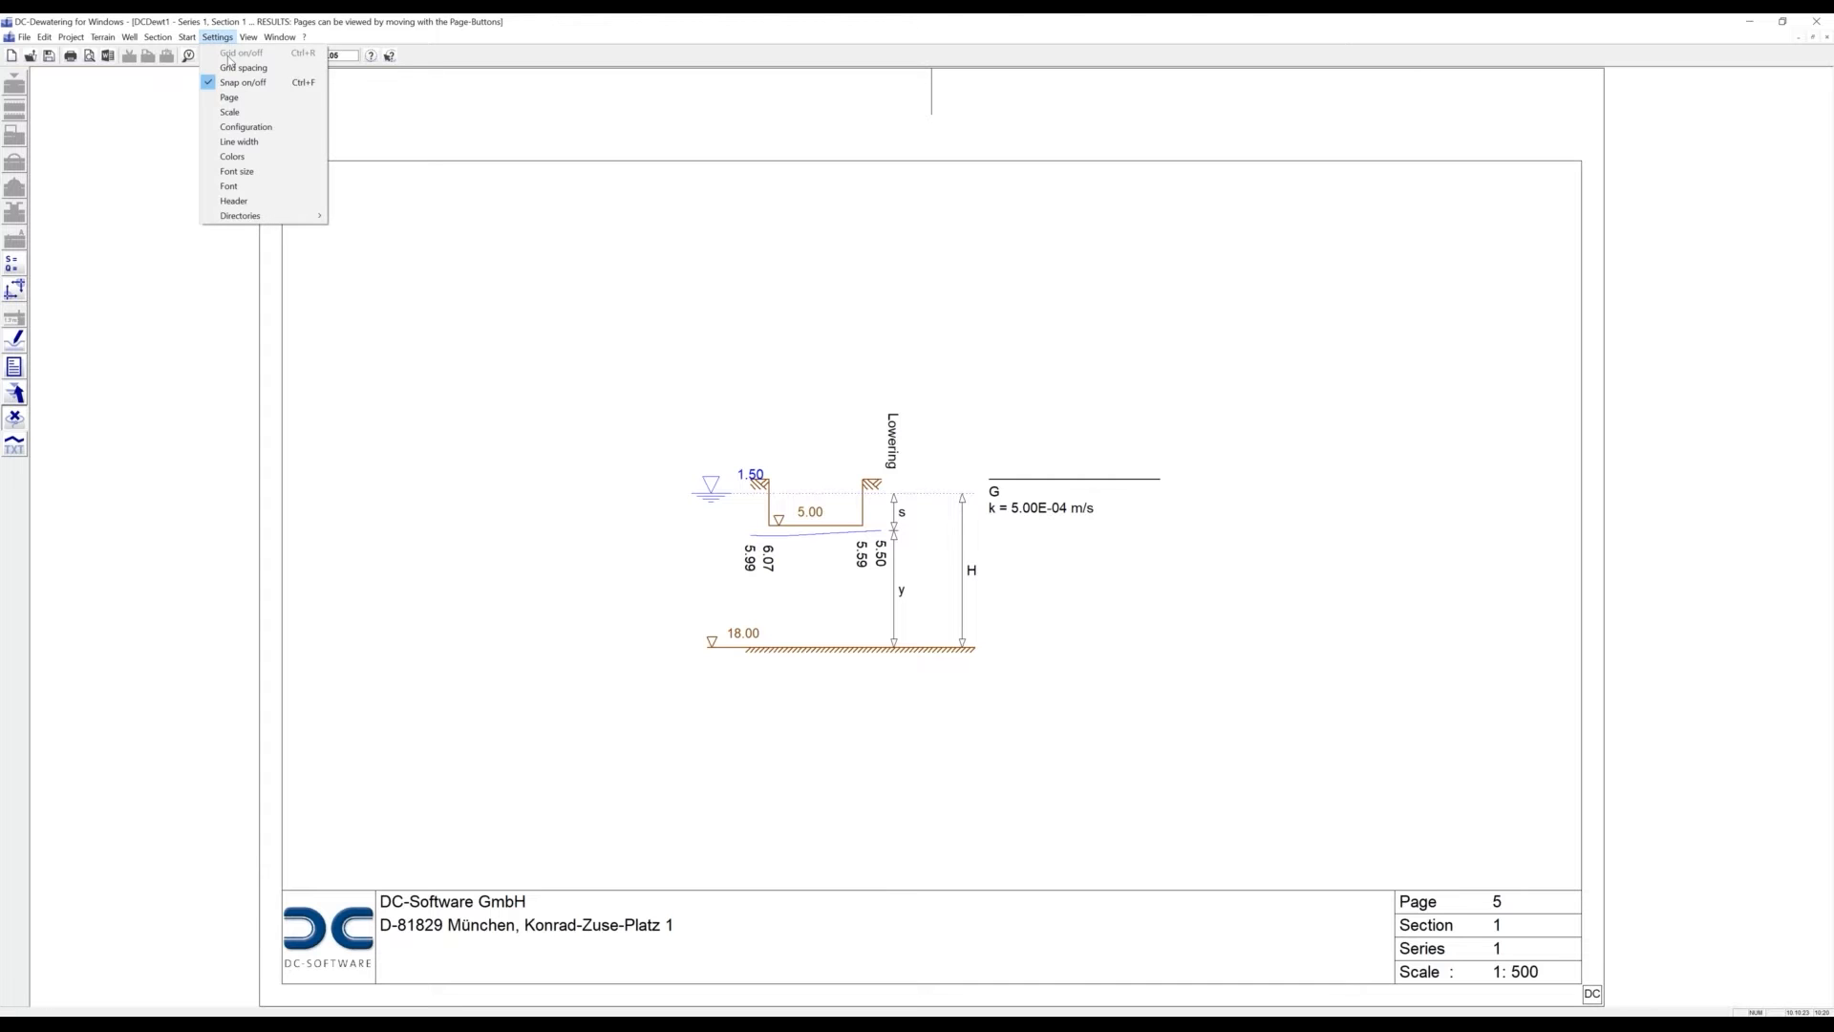
{"action": "left_click", "coordinate": [230, 113]}
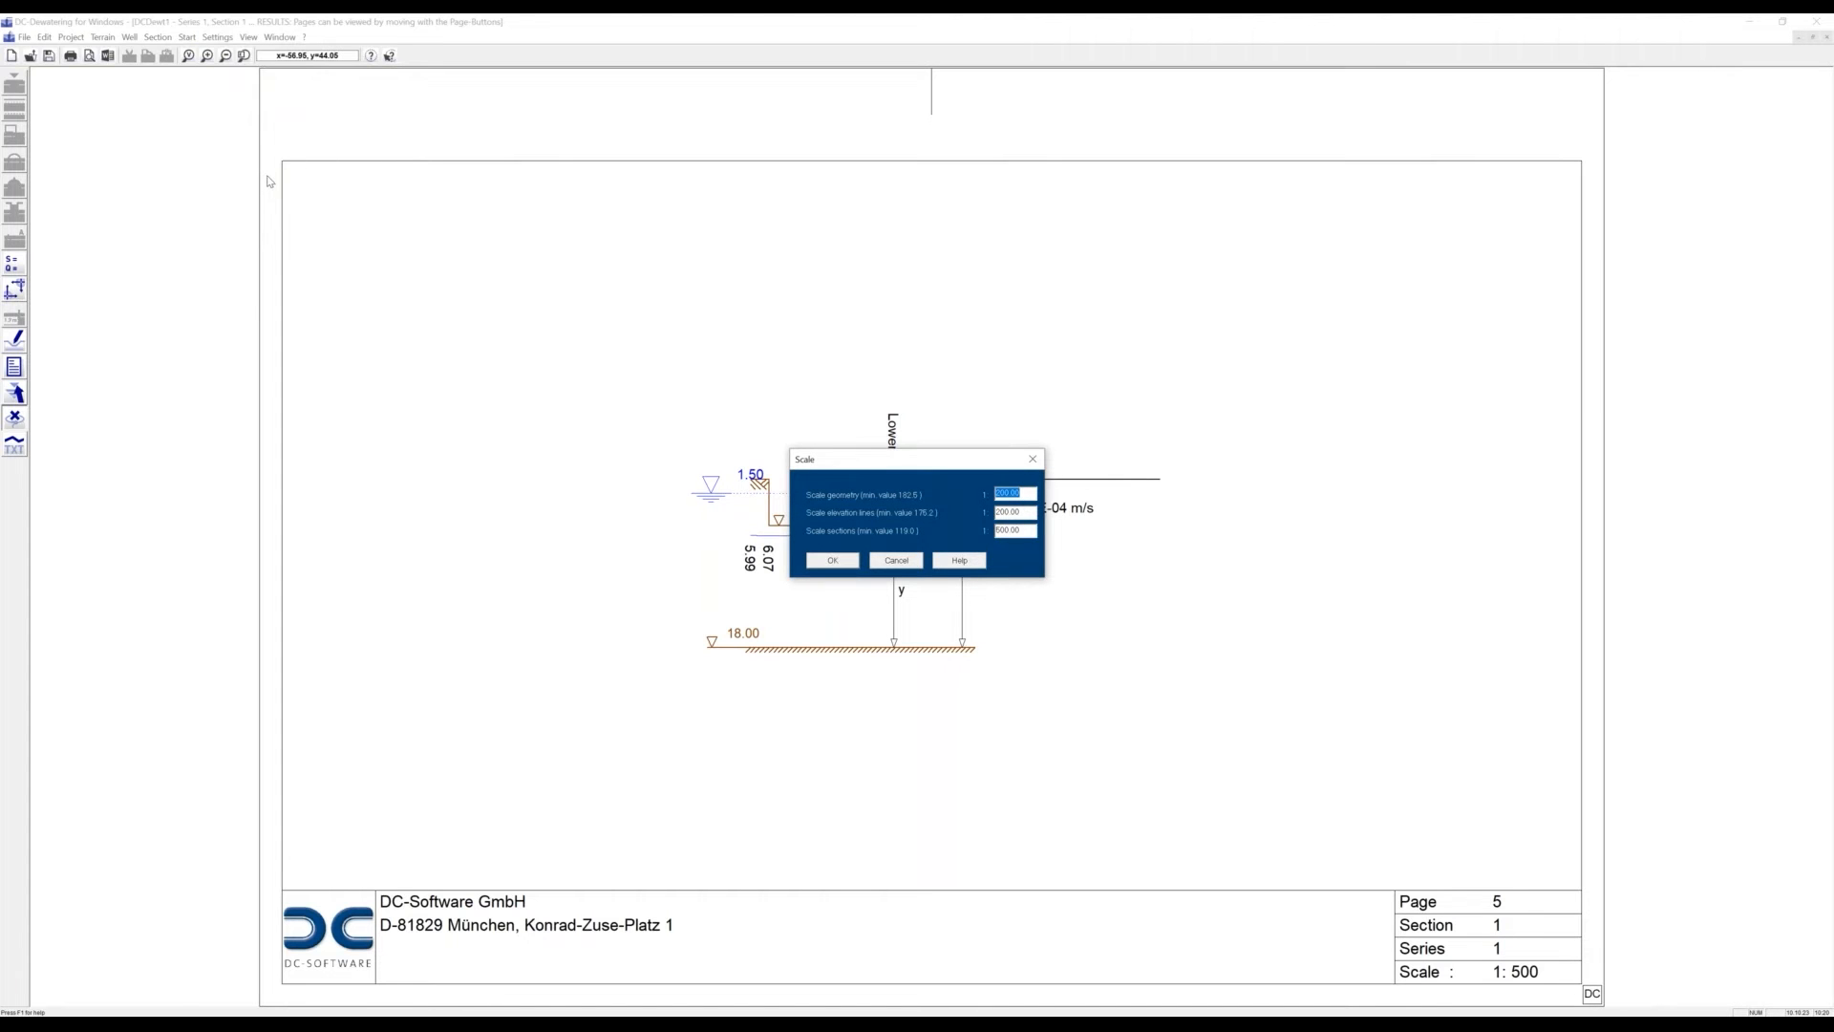
{"action": "key", "text": "Tab"}
{"action": "key", "text": "Tab"}
{"action": "type", "text": "12"}
{"action": "key", "text": "Return"}
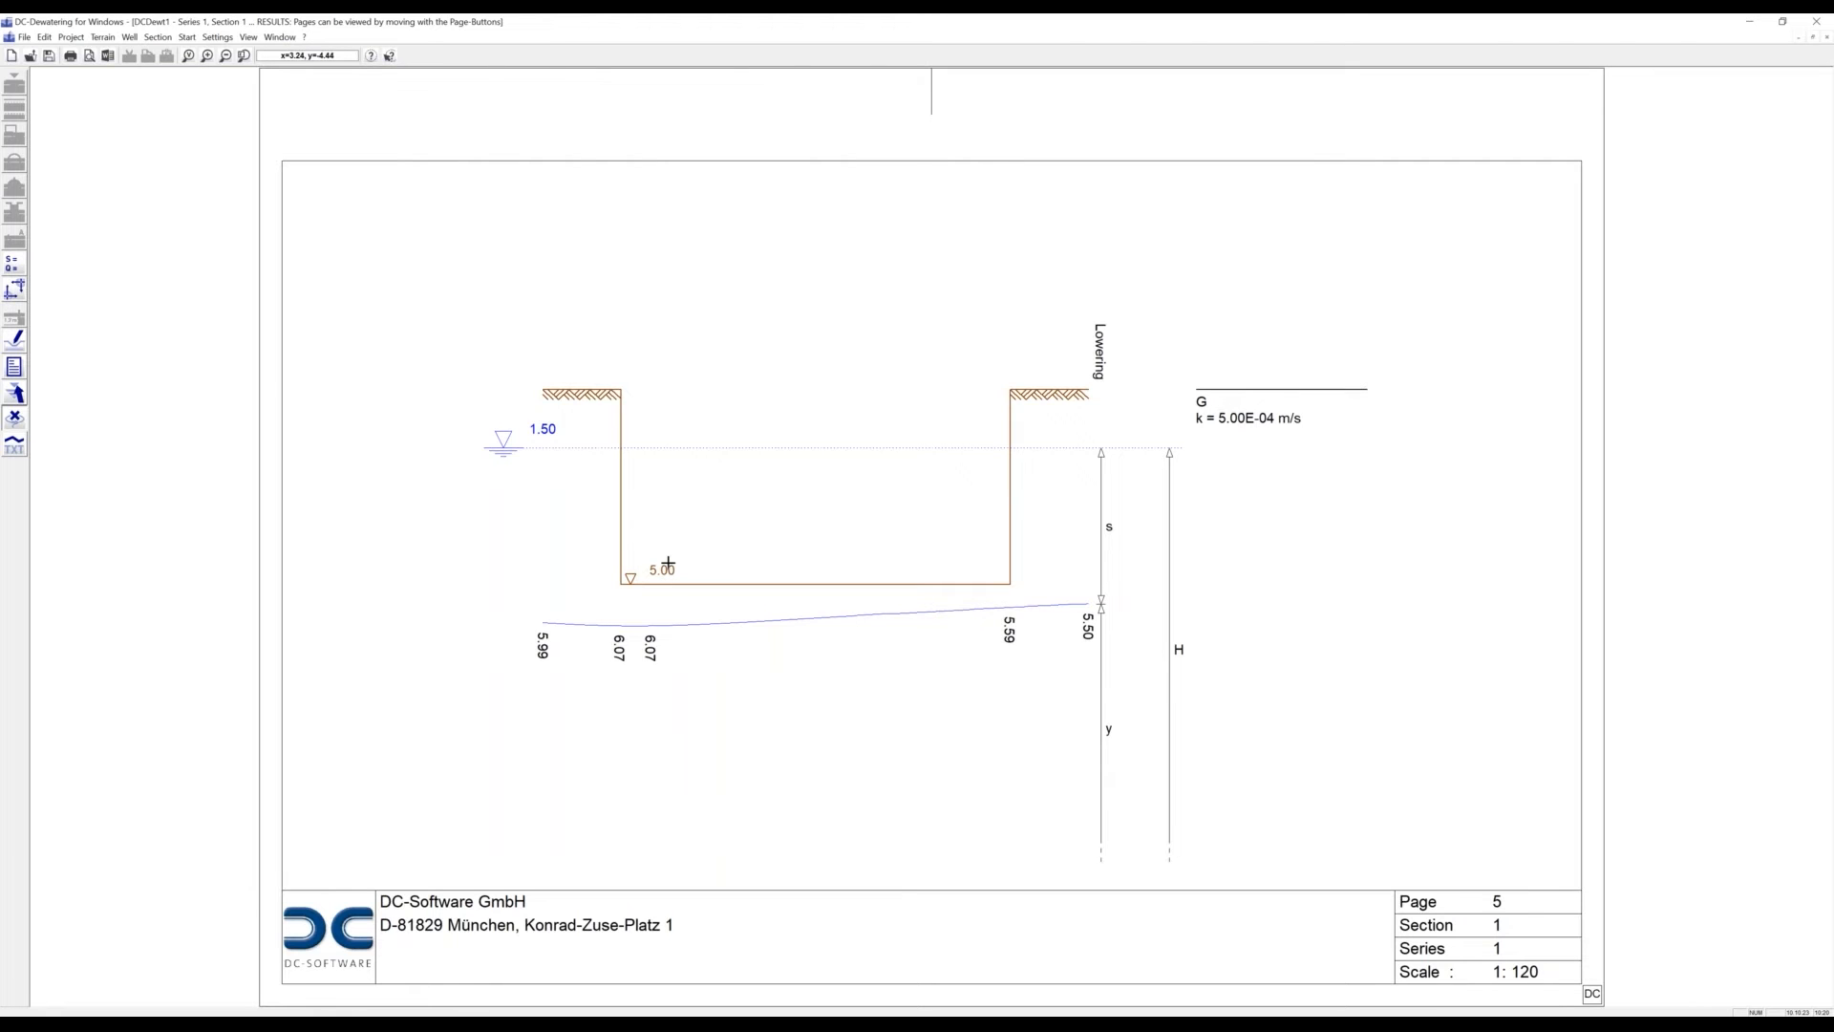
{"action": "key", "text": "Page_Down"}
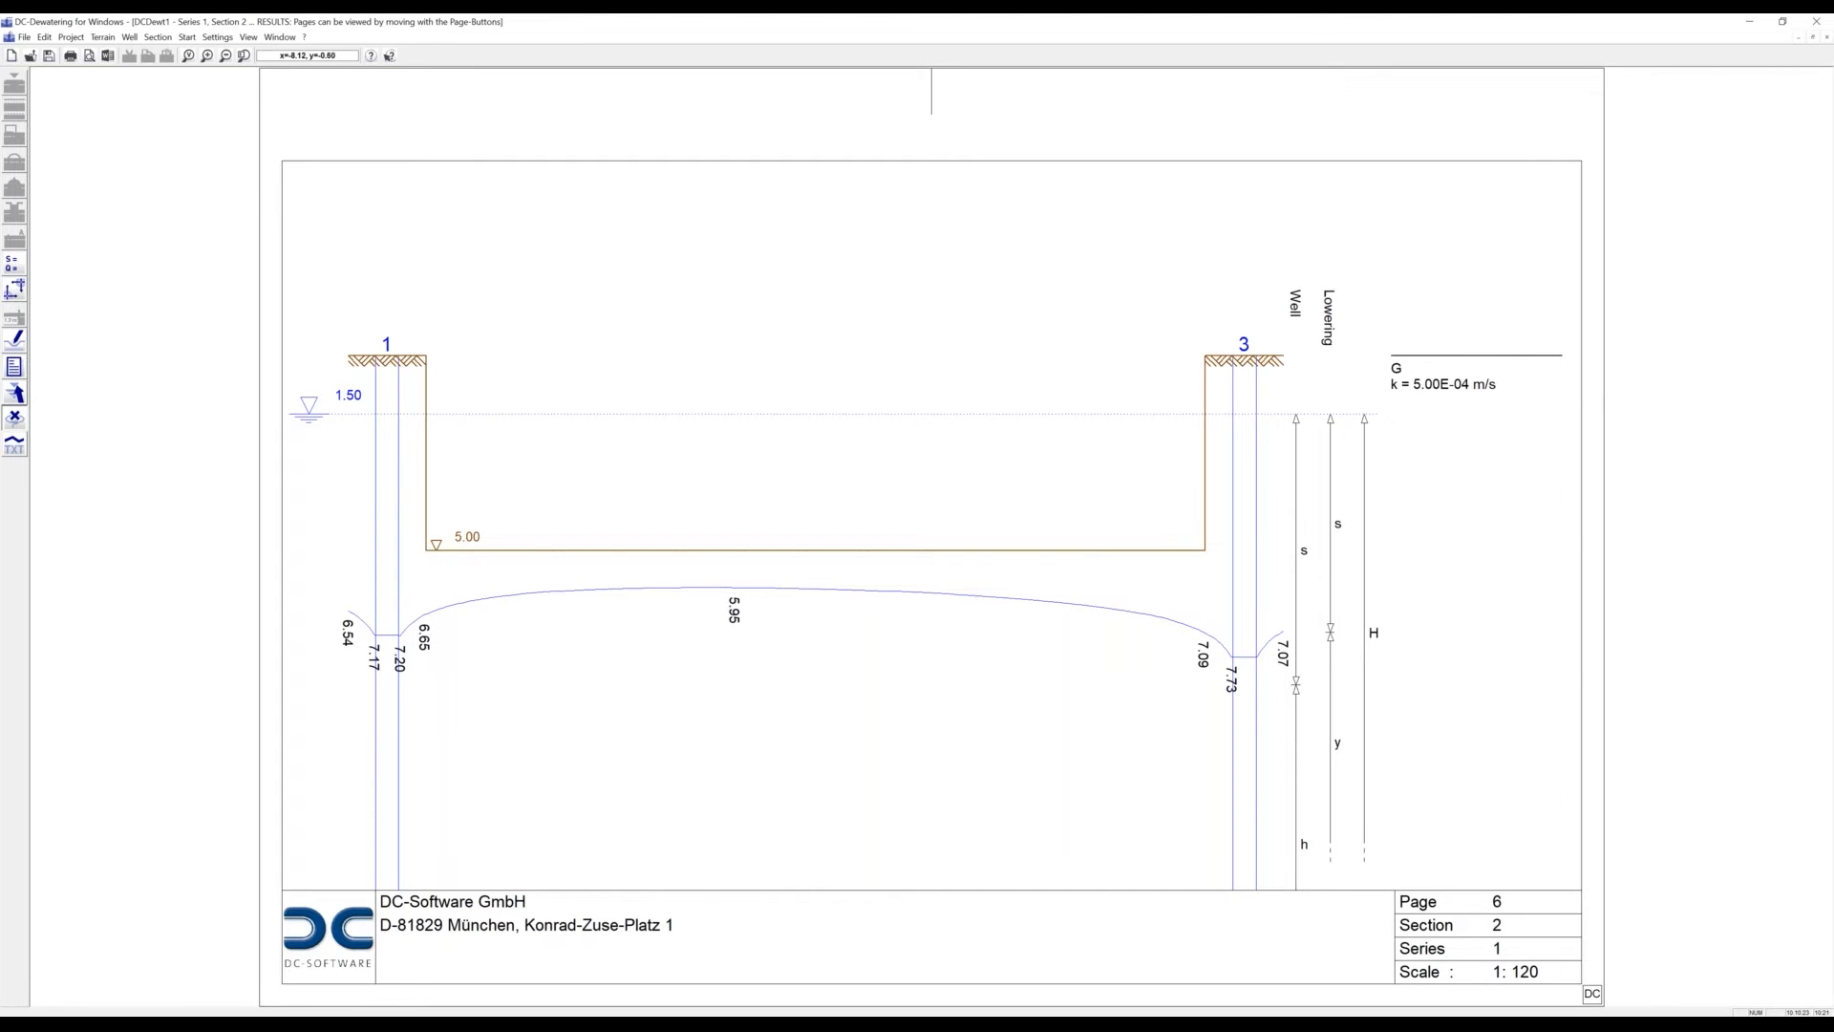
Generate the text report and read through its soil data, well results and critical points, ending with a return to the system plan
{"action": "left_click", "coordinate": [15, 372]}
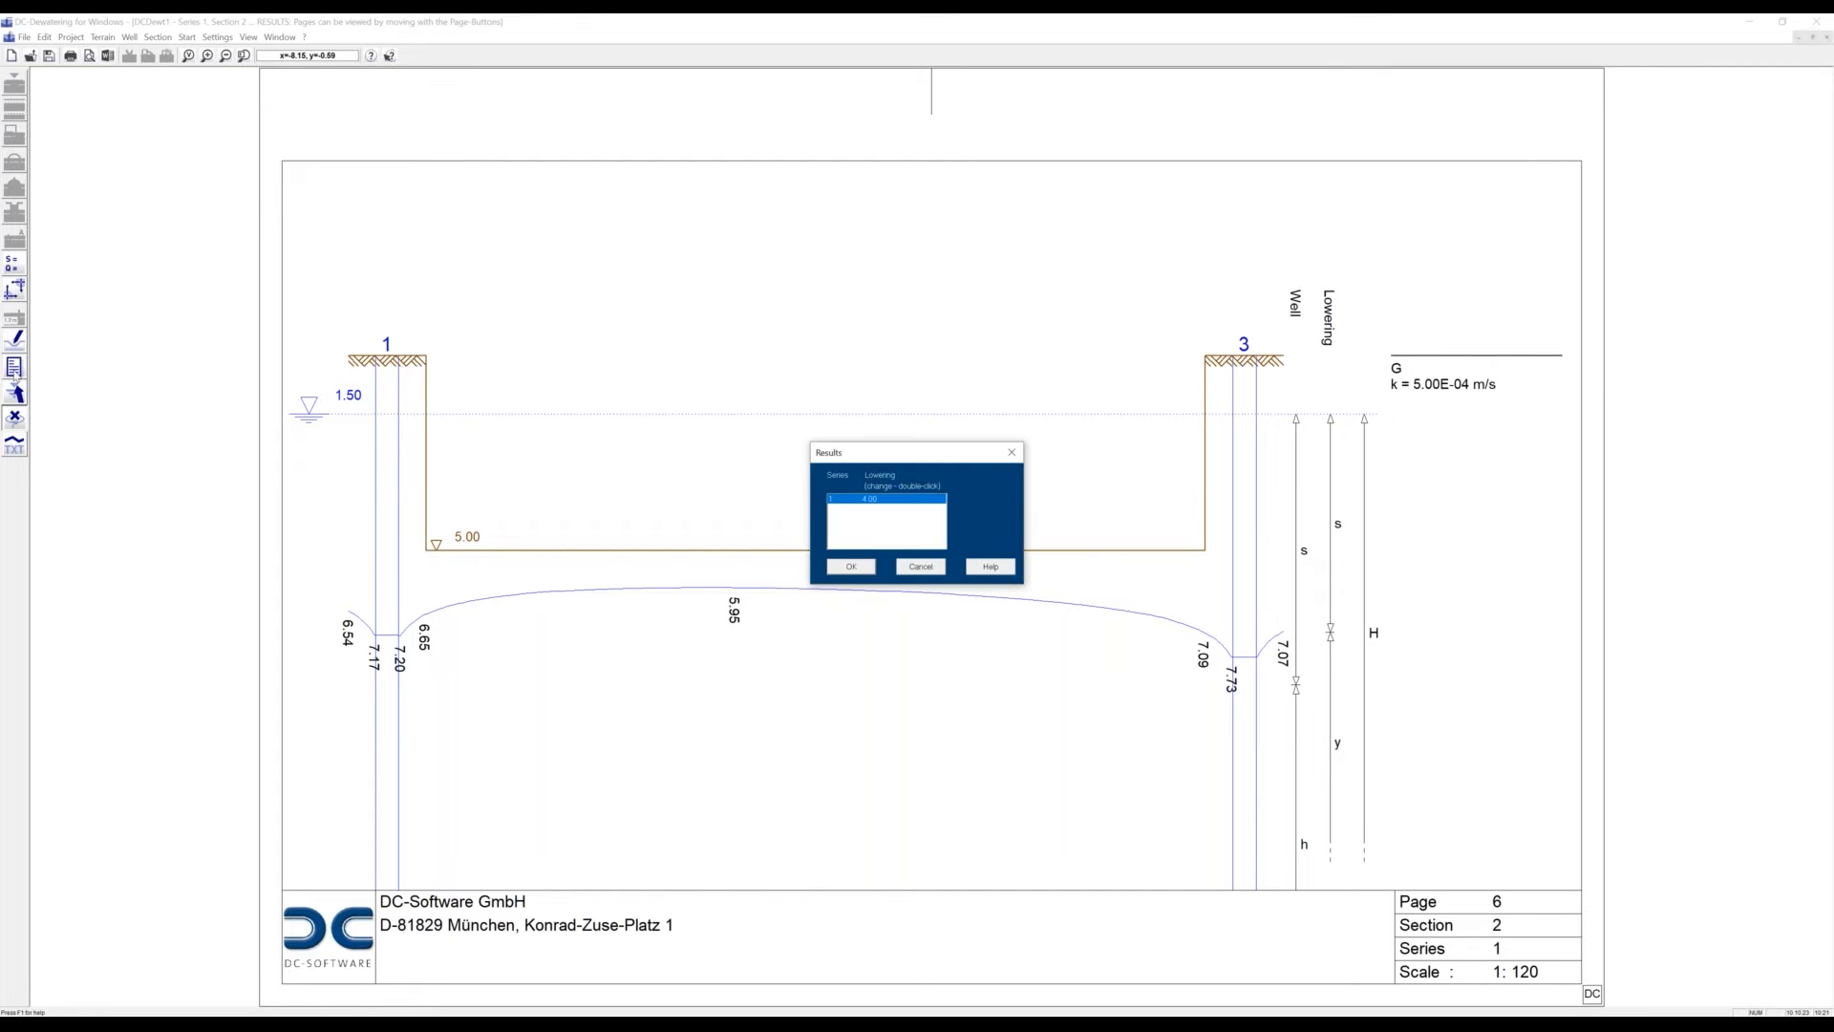
{"action": "left_click", "coordinate": [837, 567]}
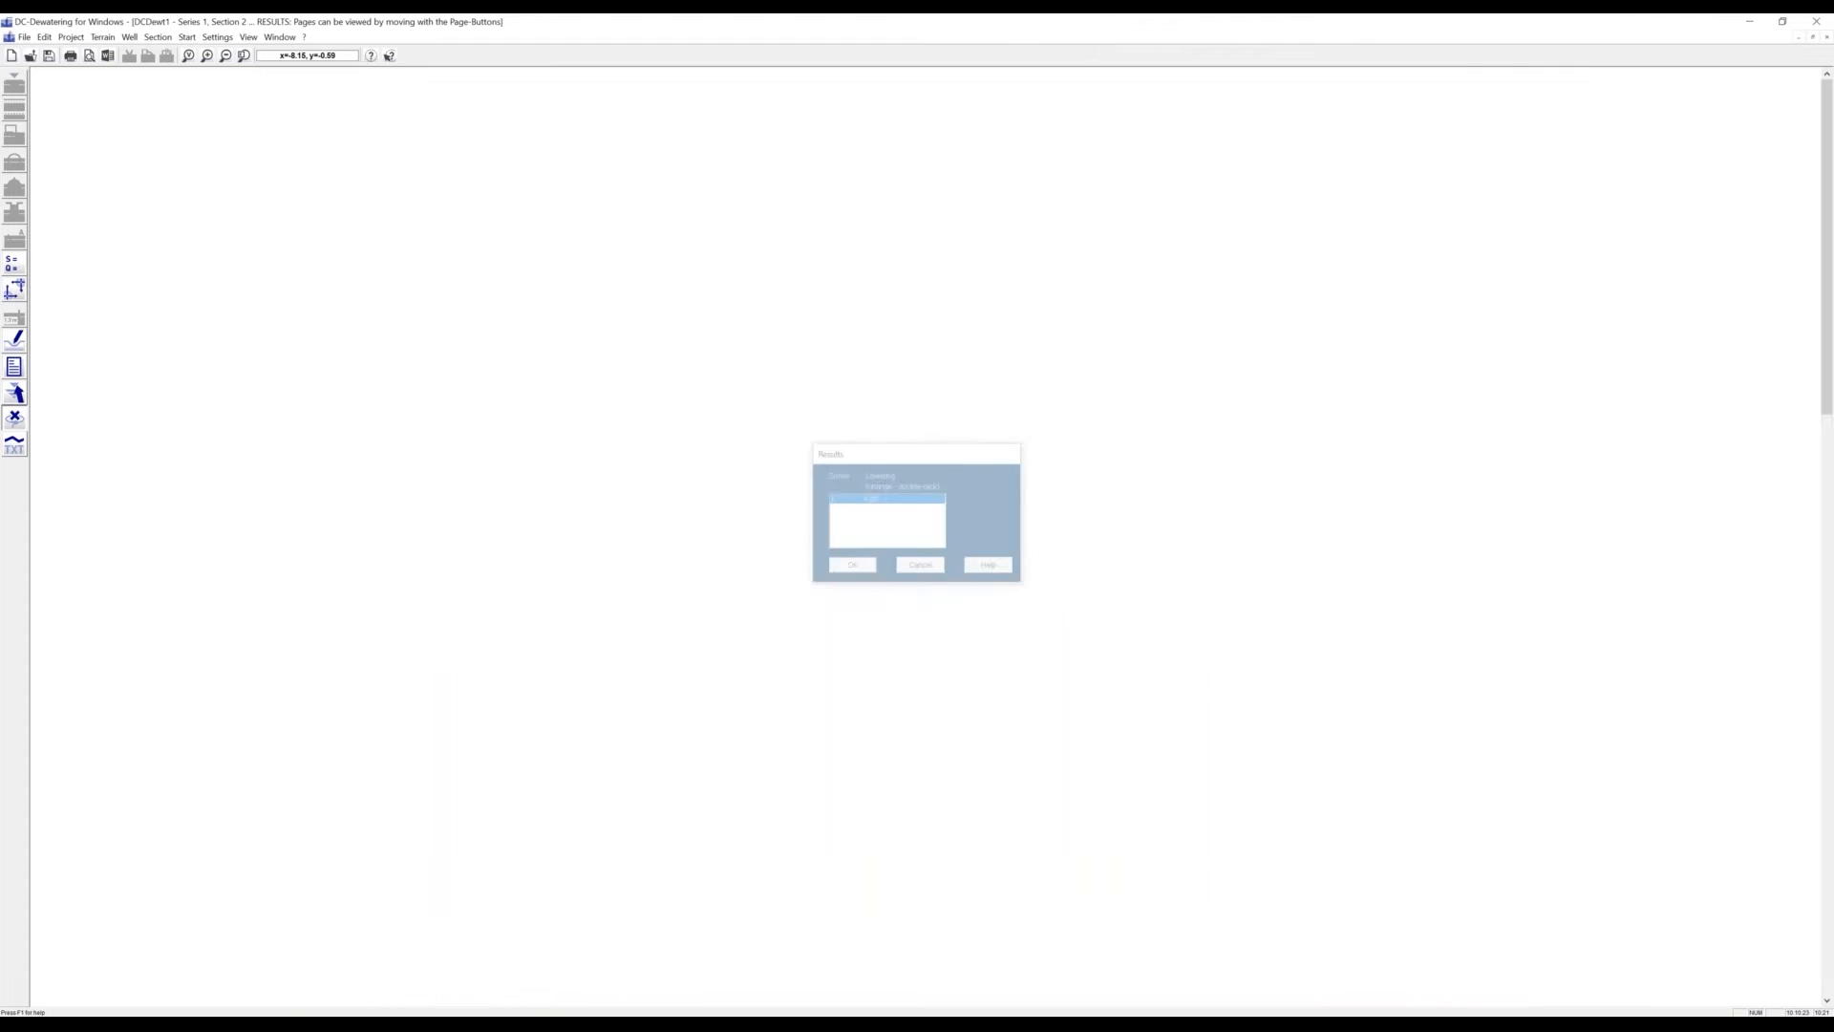
{"action": "left_click", "coordinate": [189, 56]}
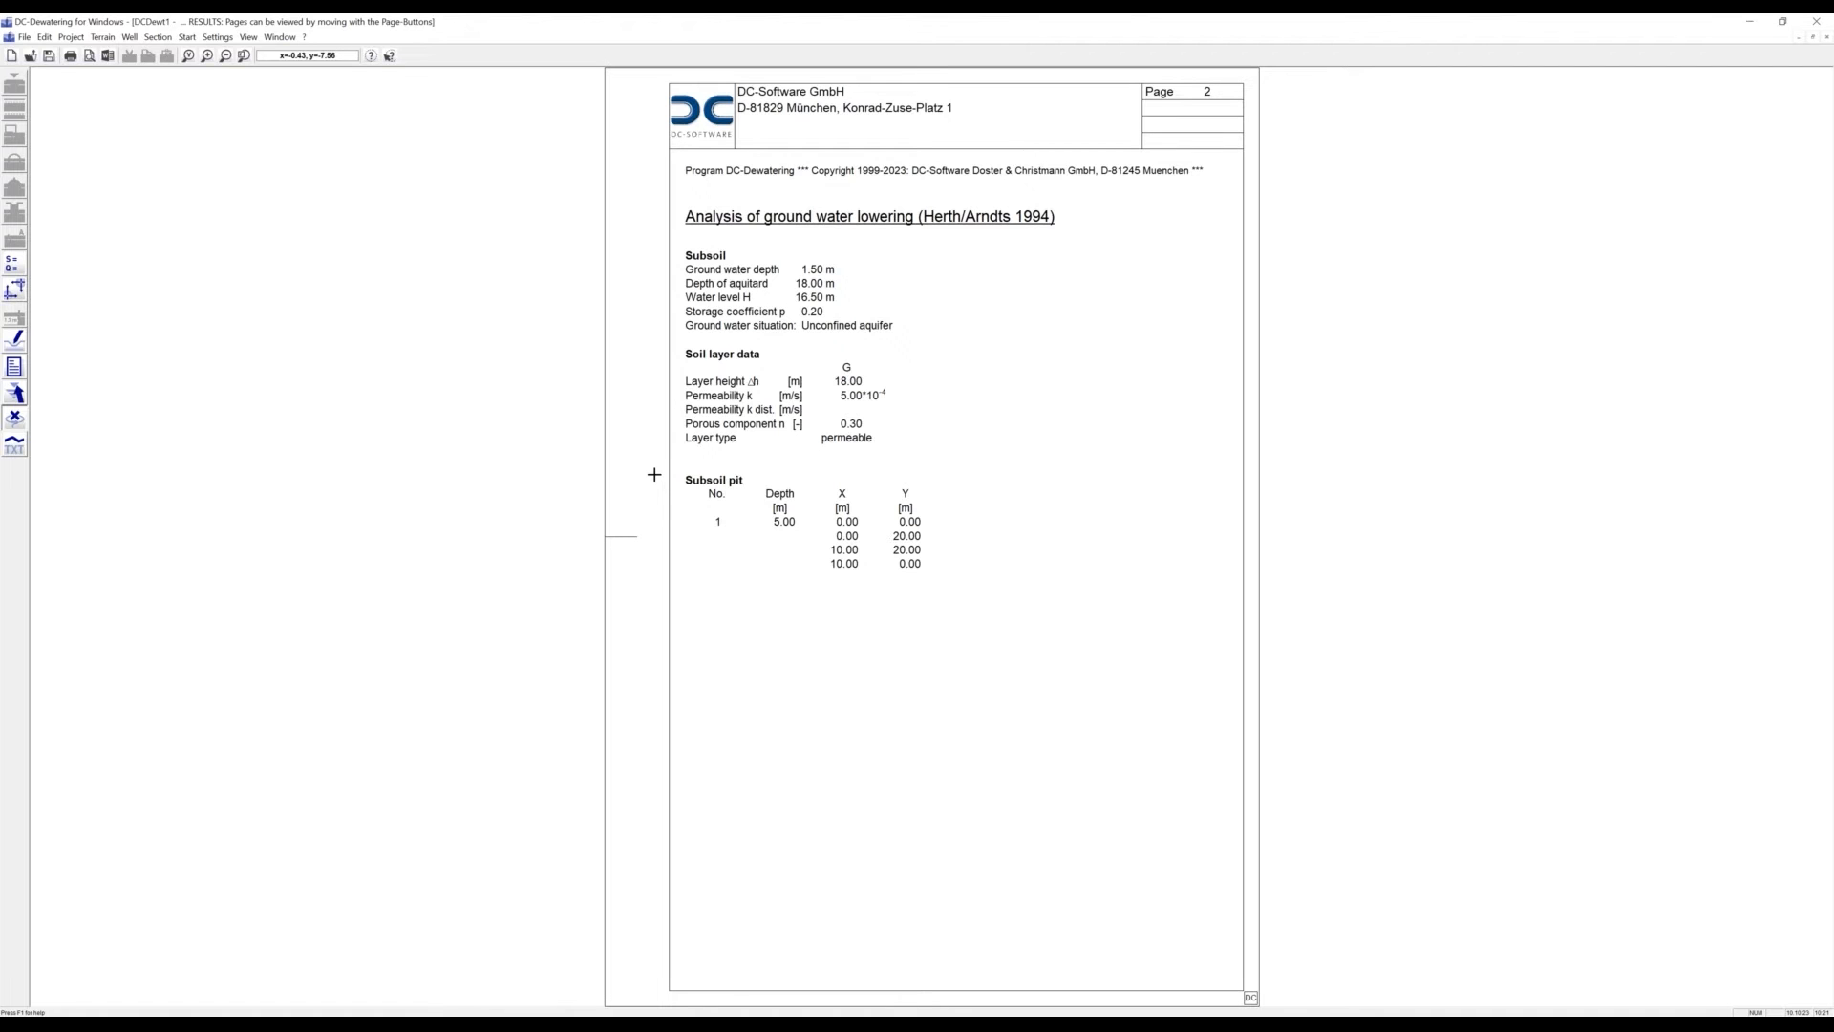
{"action": "key", "text": "Page_Down"}
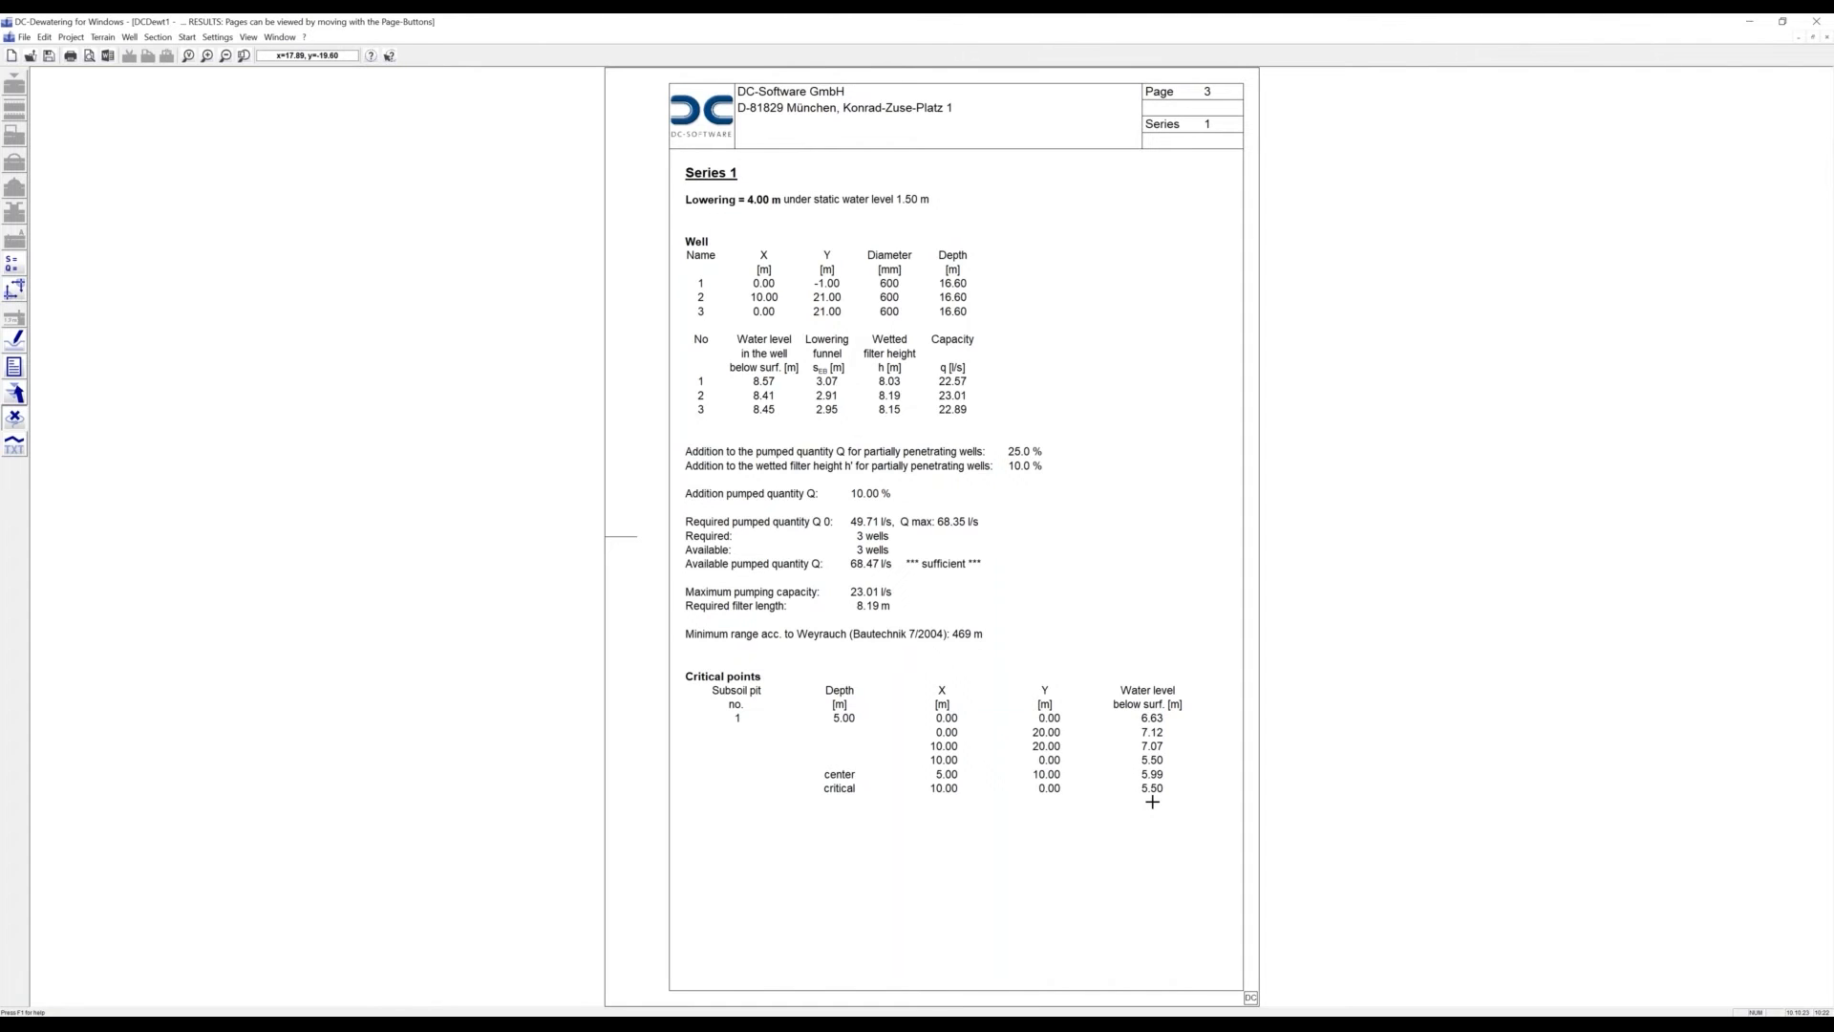
{"action": "key", "text": "Page_Down"}
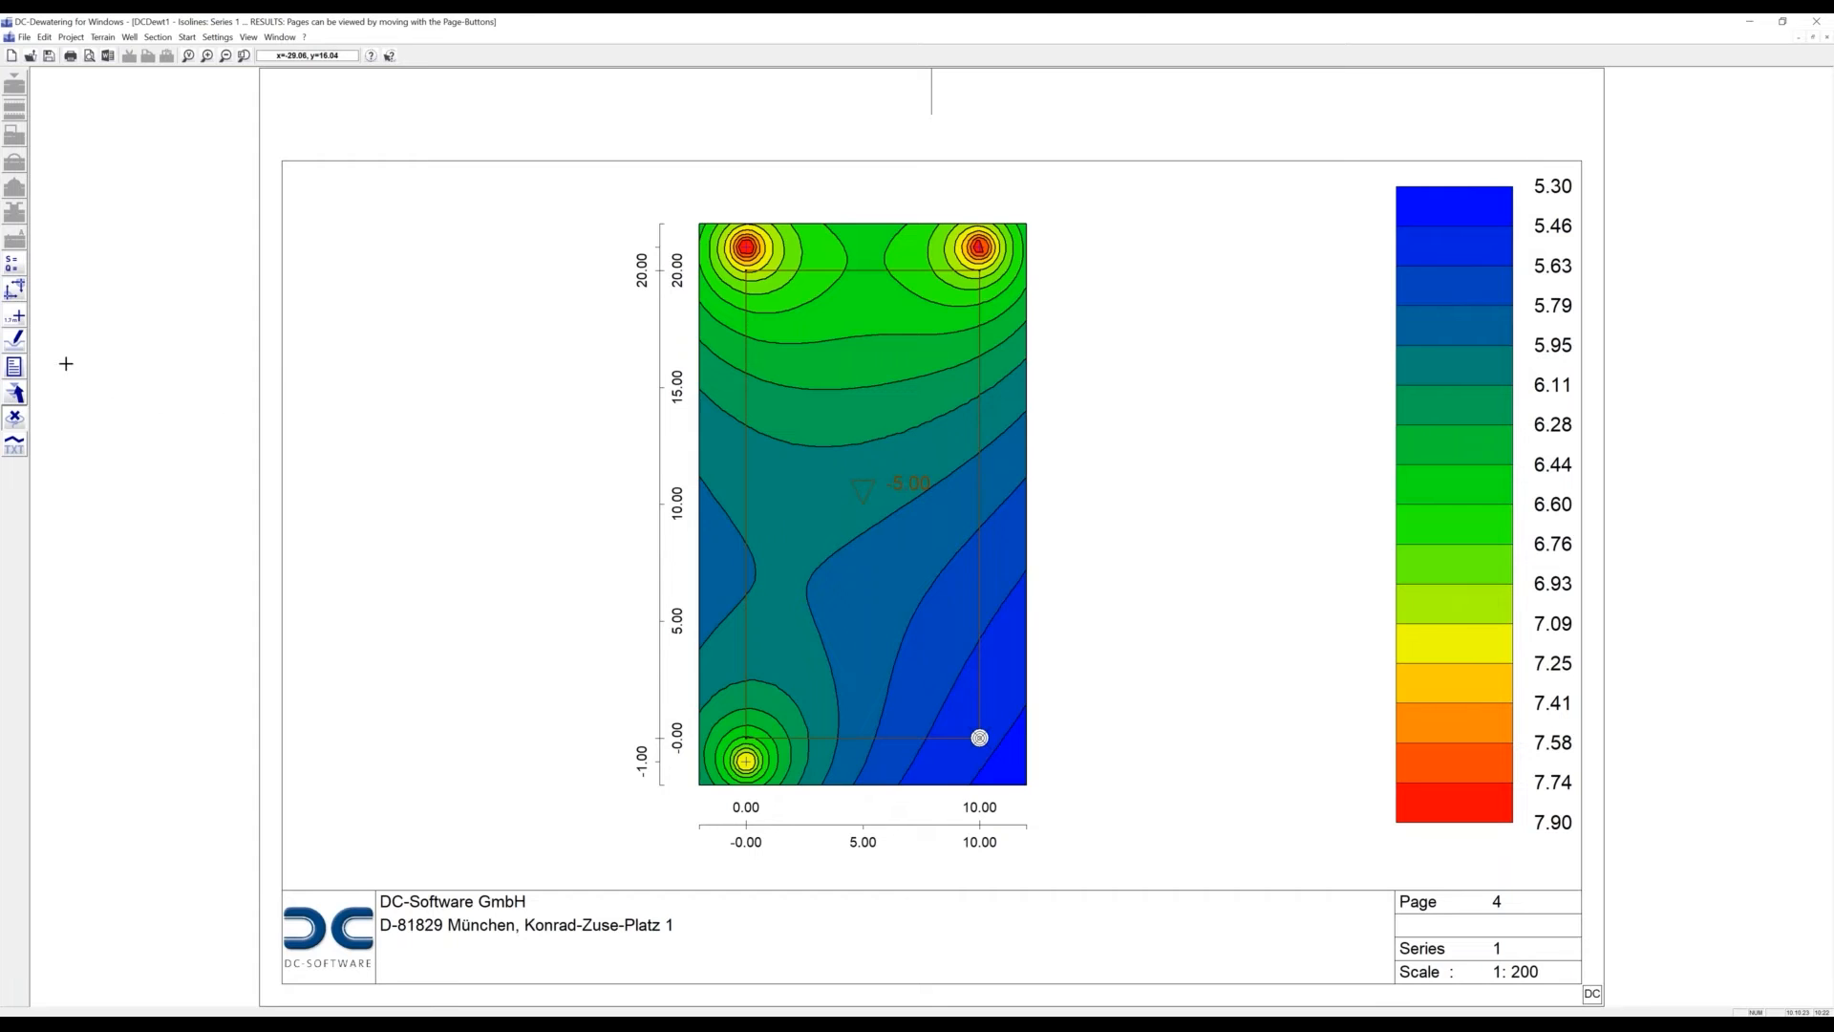
{"action": "left_click", "coordinate": [15, 390]}
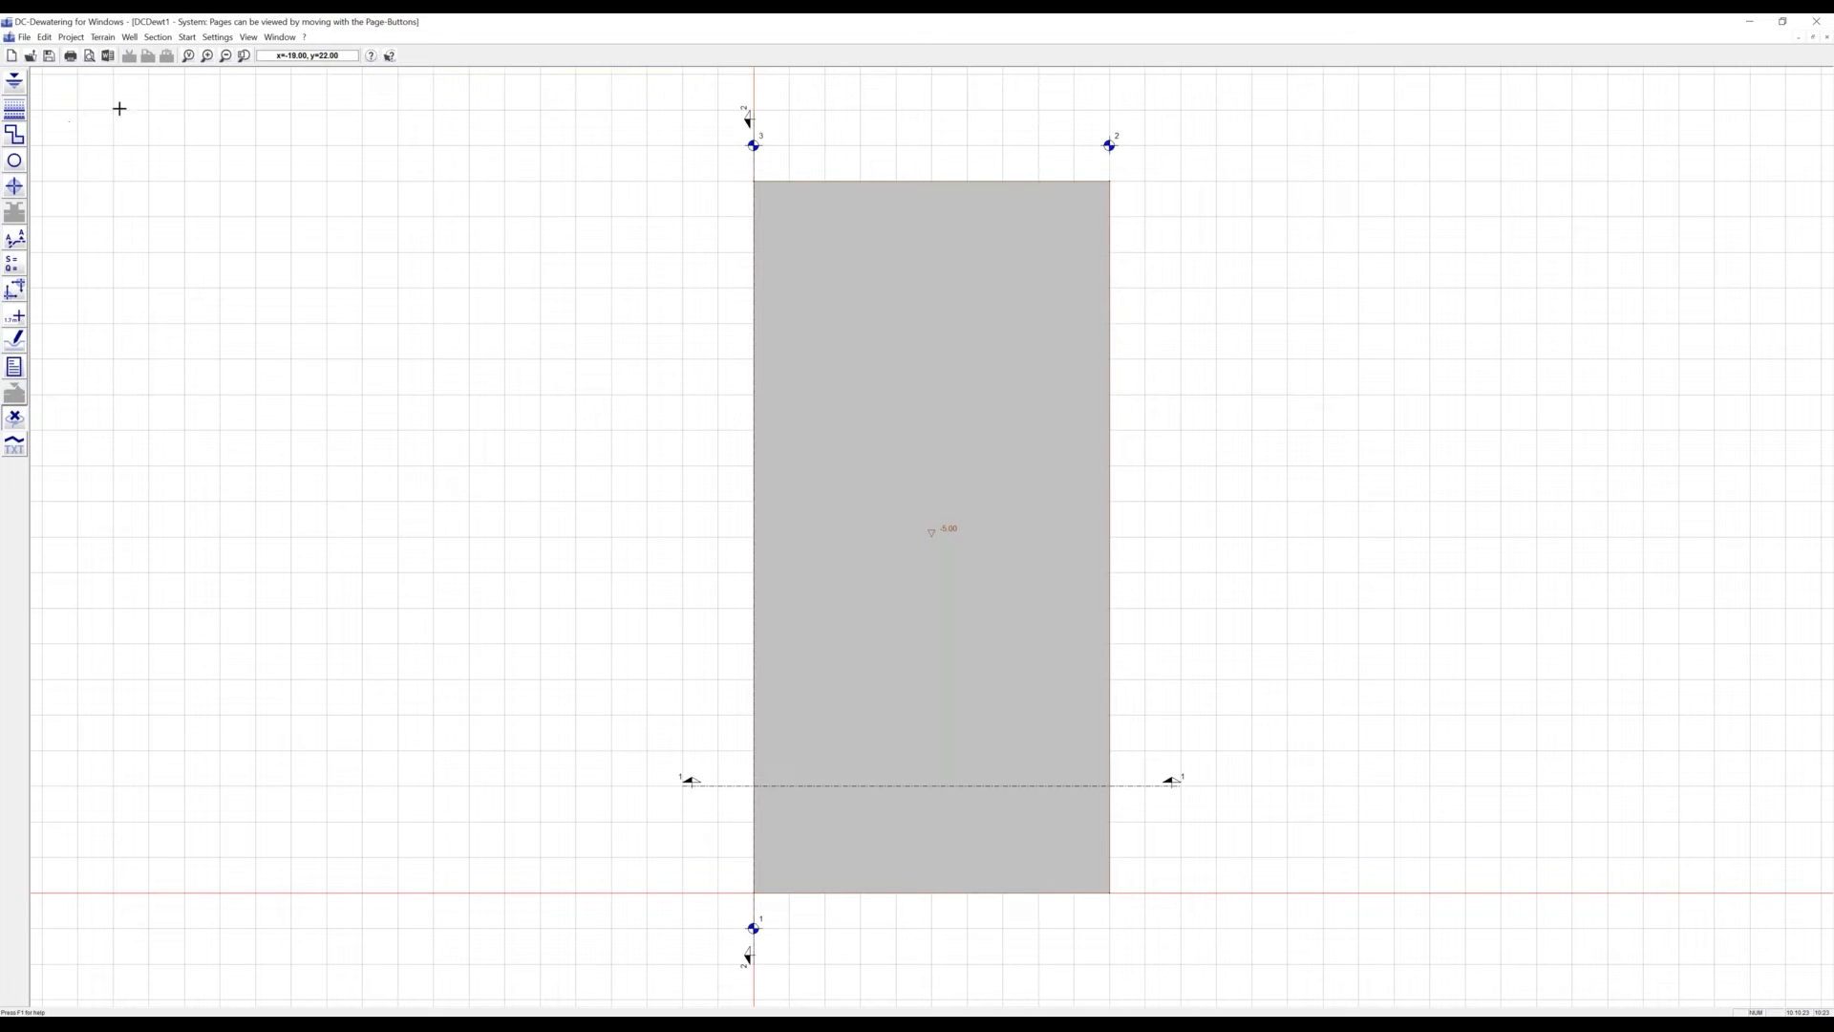
Add an 8 m by 8 m subsoil pit adjoining the existing pit's upper edge, from x 0 to 8 and y 20 to 28, with a depth of 3 m
{"action": "left_click", "coordinate": [226, 55]}
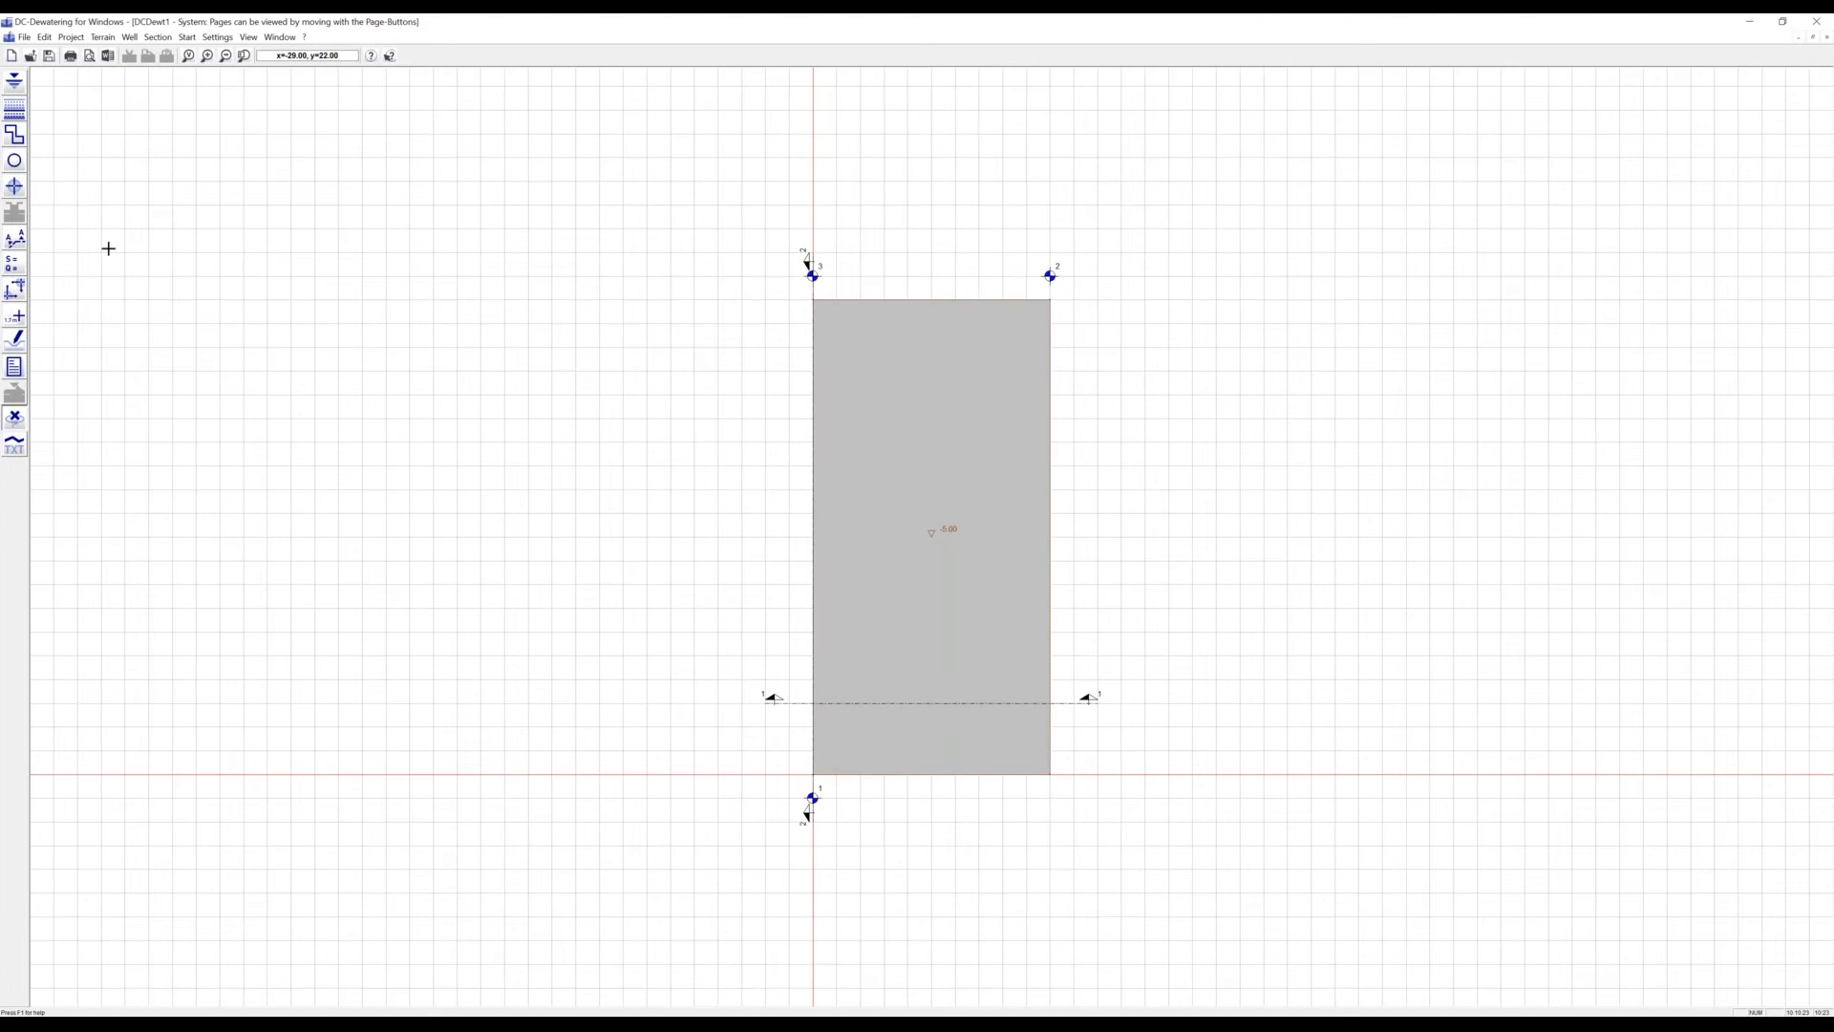
{"action": "left_click", "coordinate": [21, 138]}
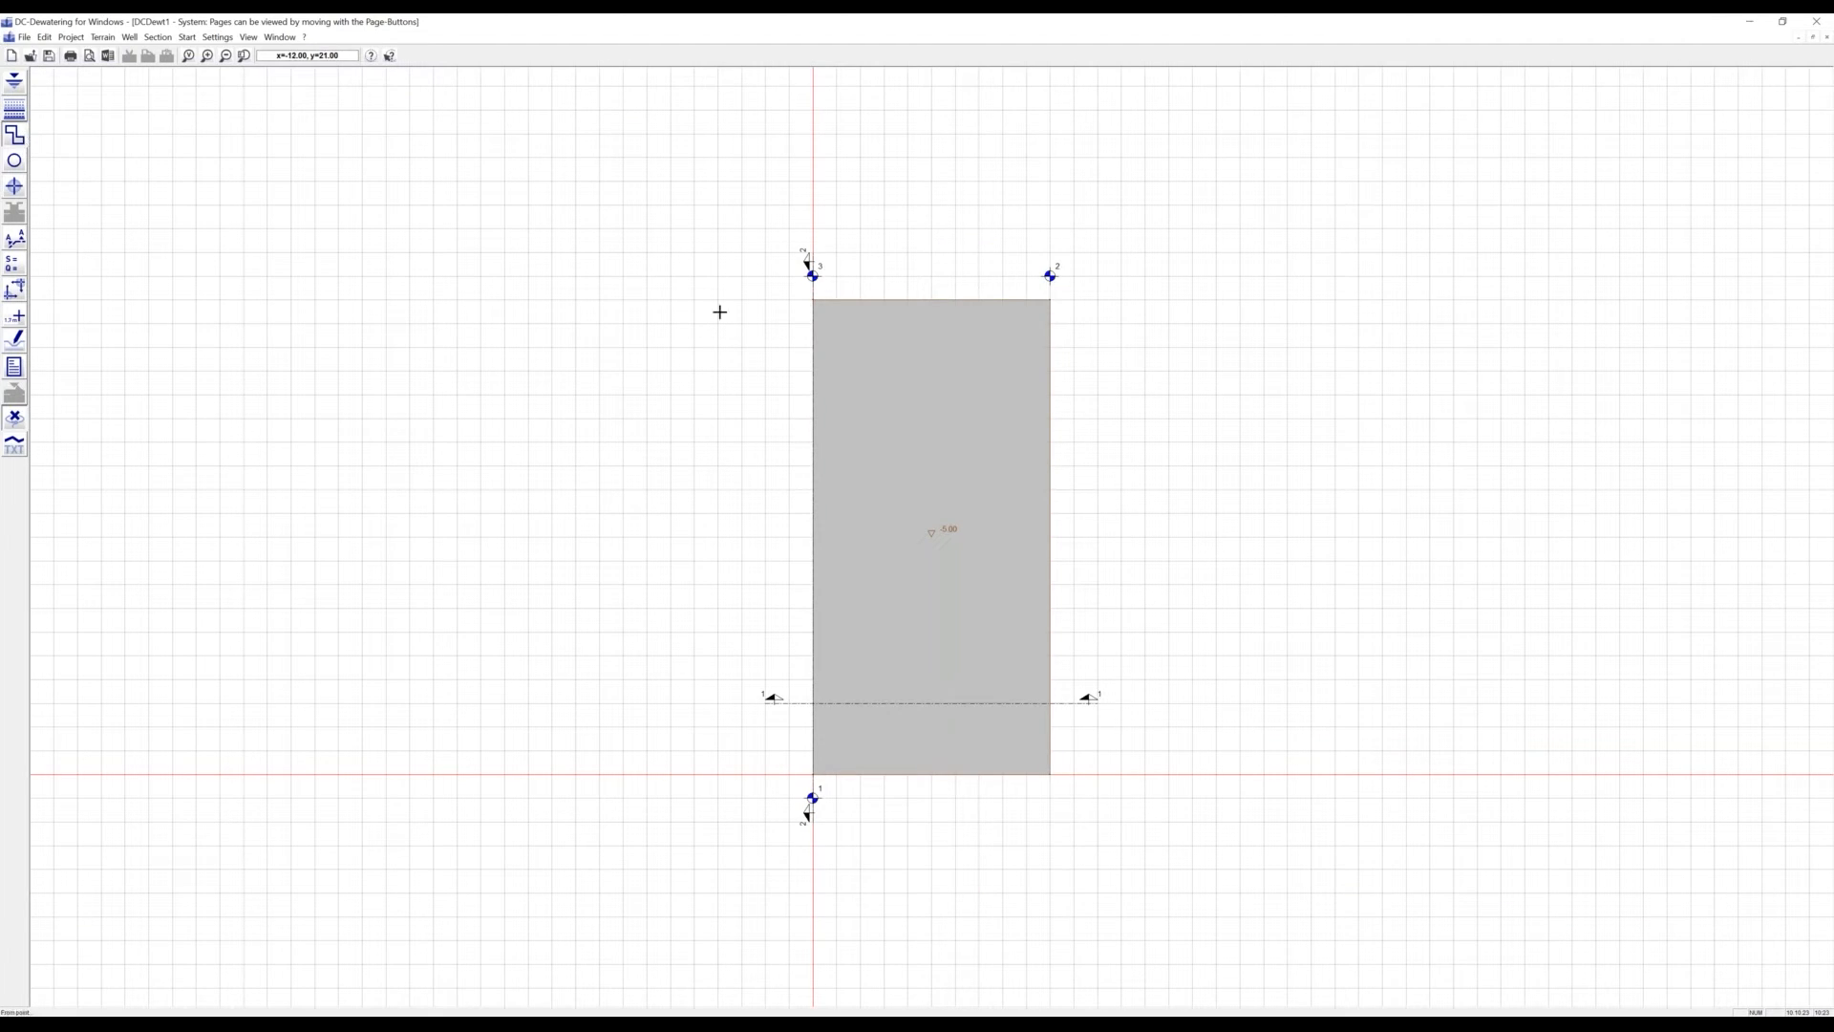
{"action": "left_click", "coordinate": [812, 299]}
{"action": "left_click", "coordinate": [815, 108]}
{"action": "left_click", "coordinate": [998, 113]}
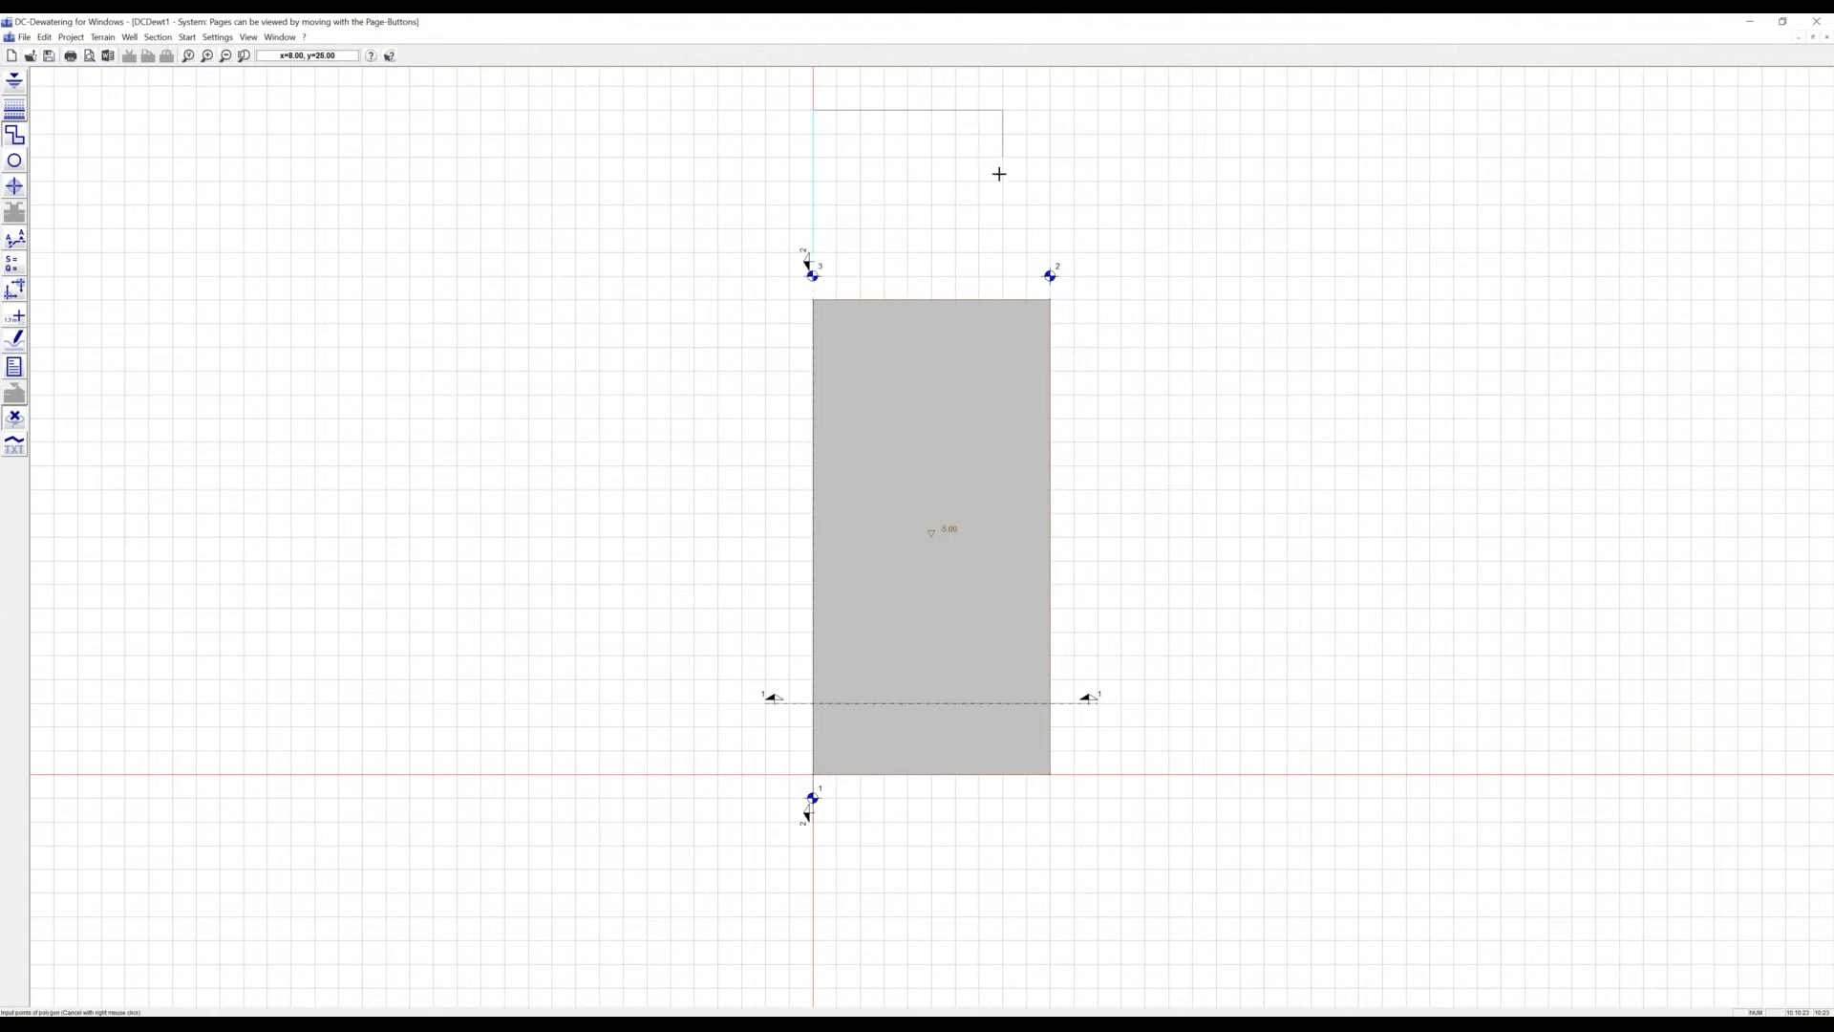
{"action": "left_click", "coordinate": [996, 298]}
{"action": "left_click", "coordinate": [813, 296]}
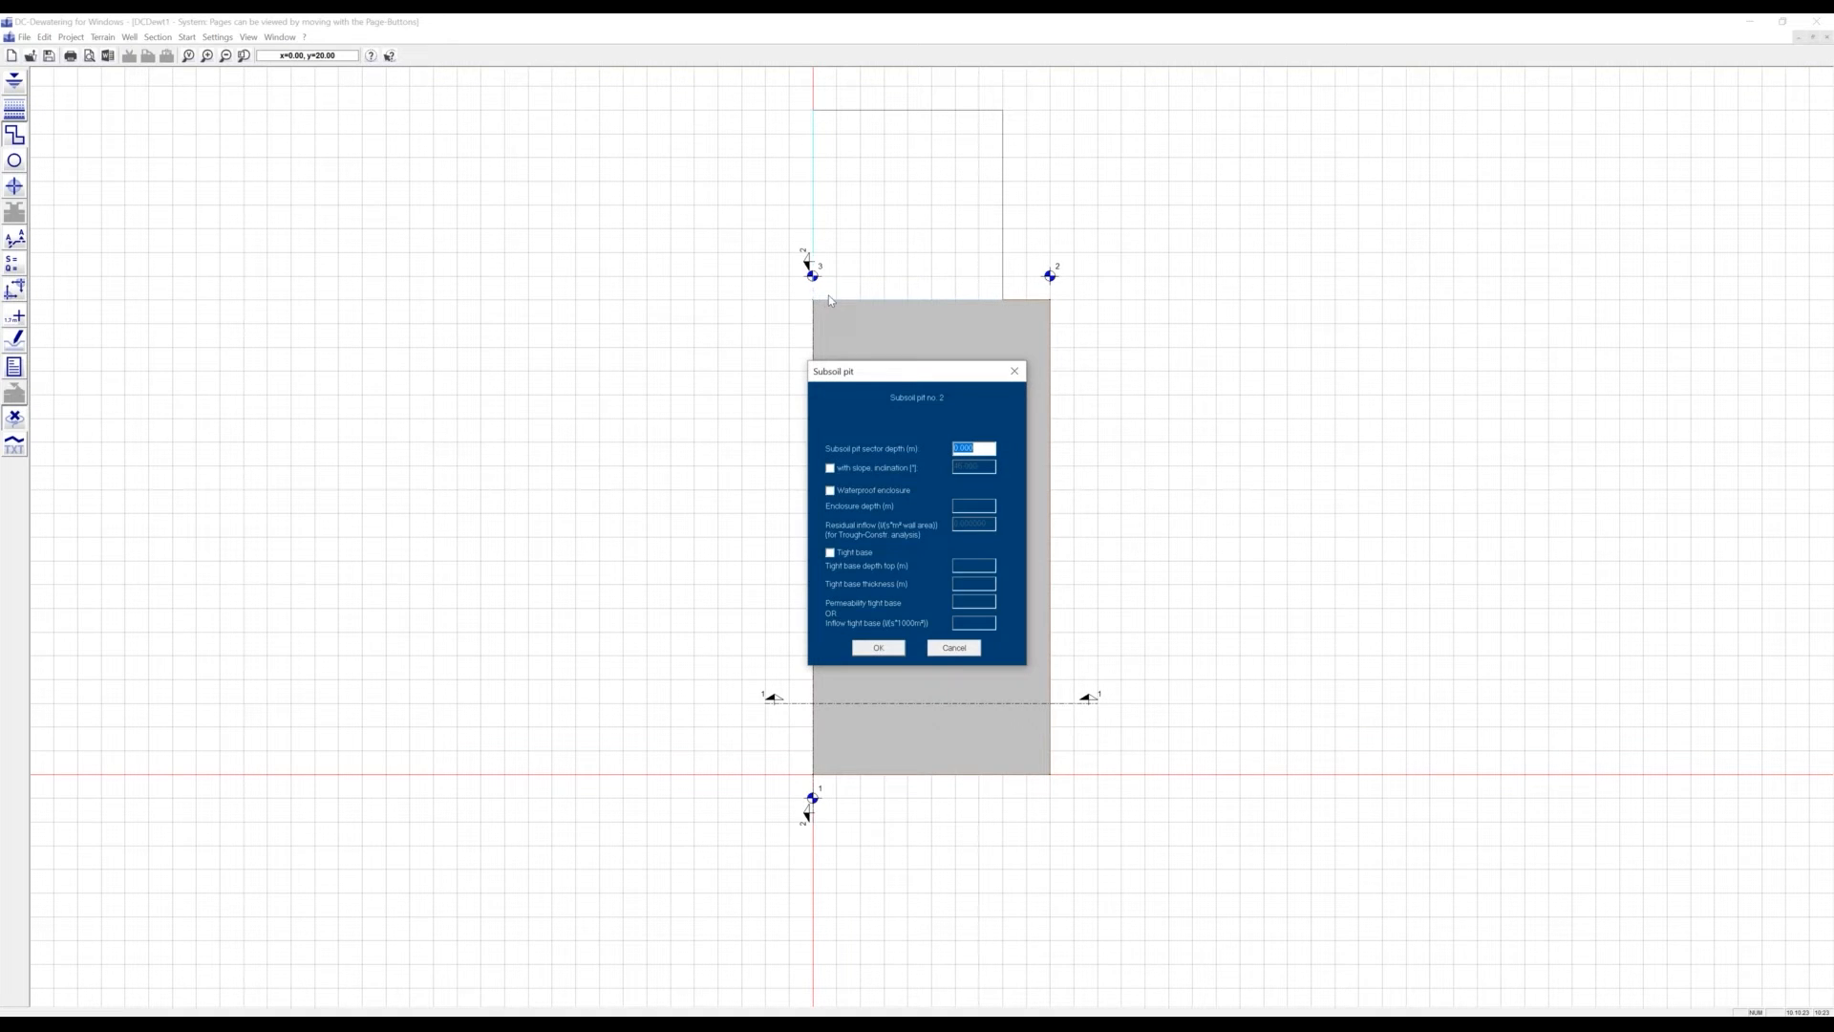
{"action": "type", "text": "3"}
{"action": "key", "text": "Return"}
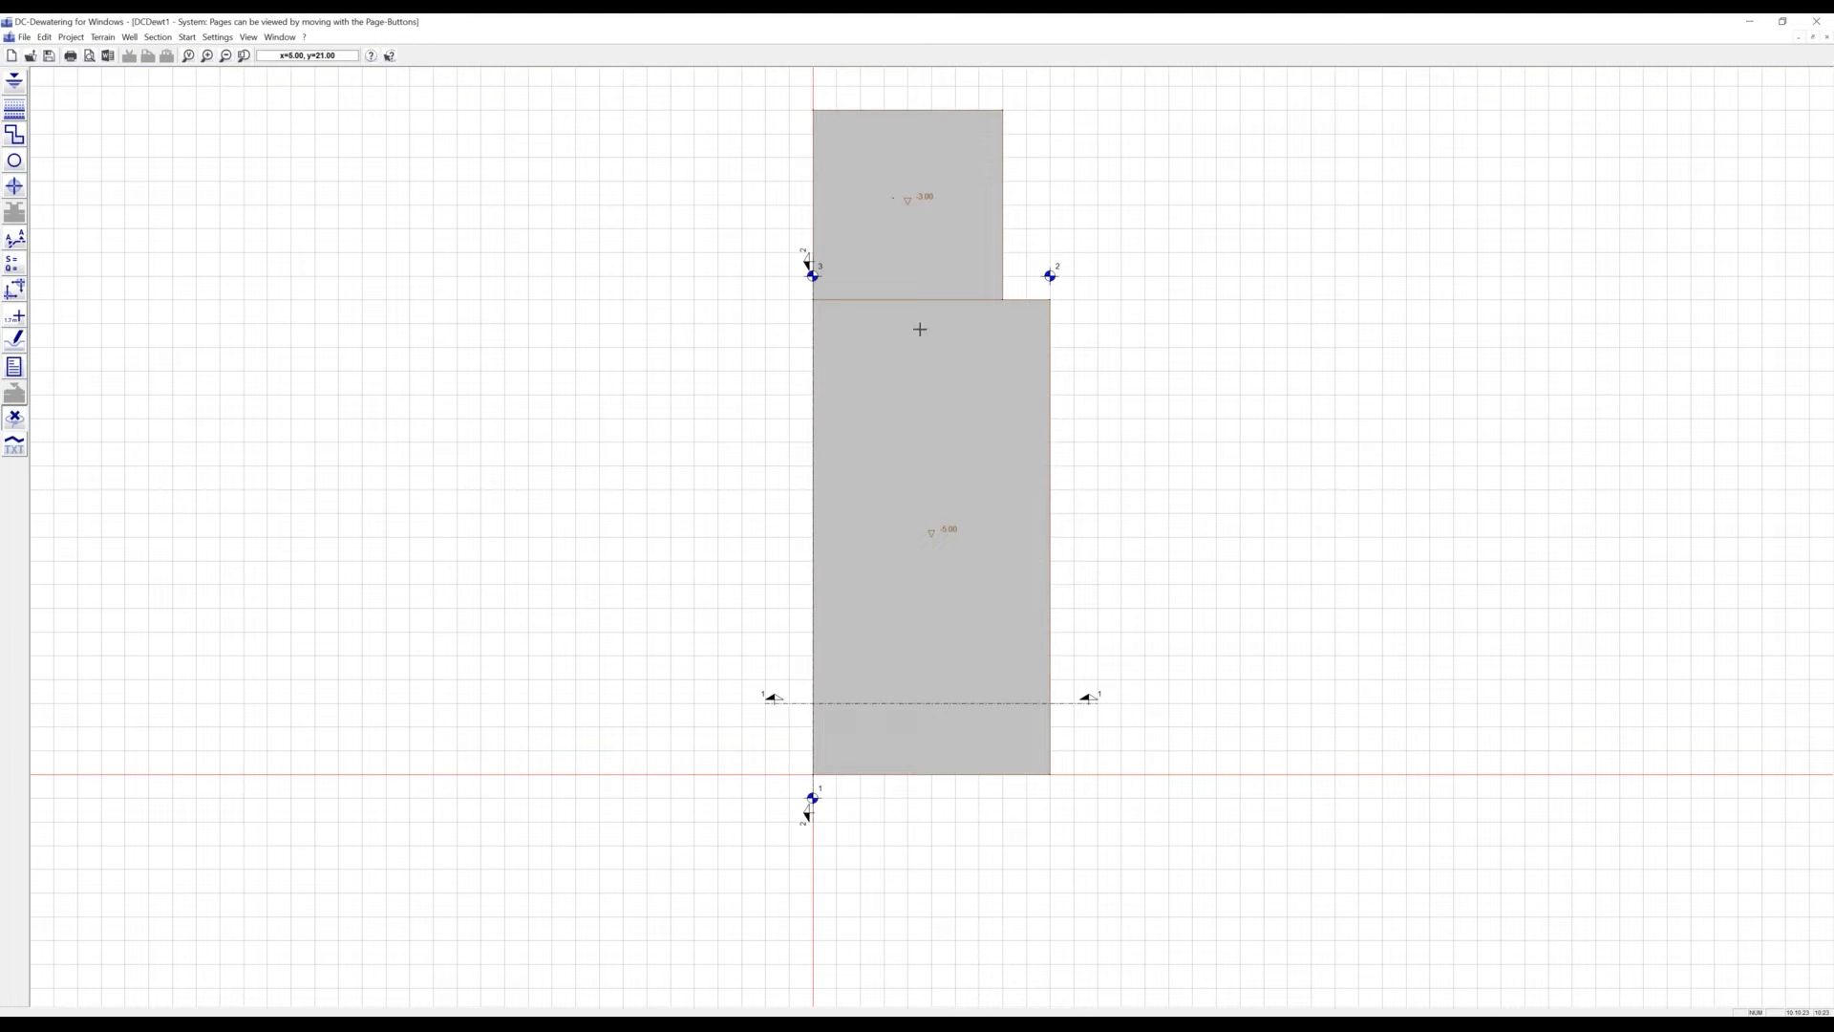
Check the analysis with both pits, and extend the smaller pit's upper edge to y 38
{"action": "left_click", "coordinate": [16, 269]}
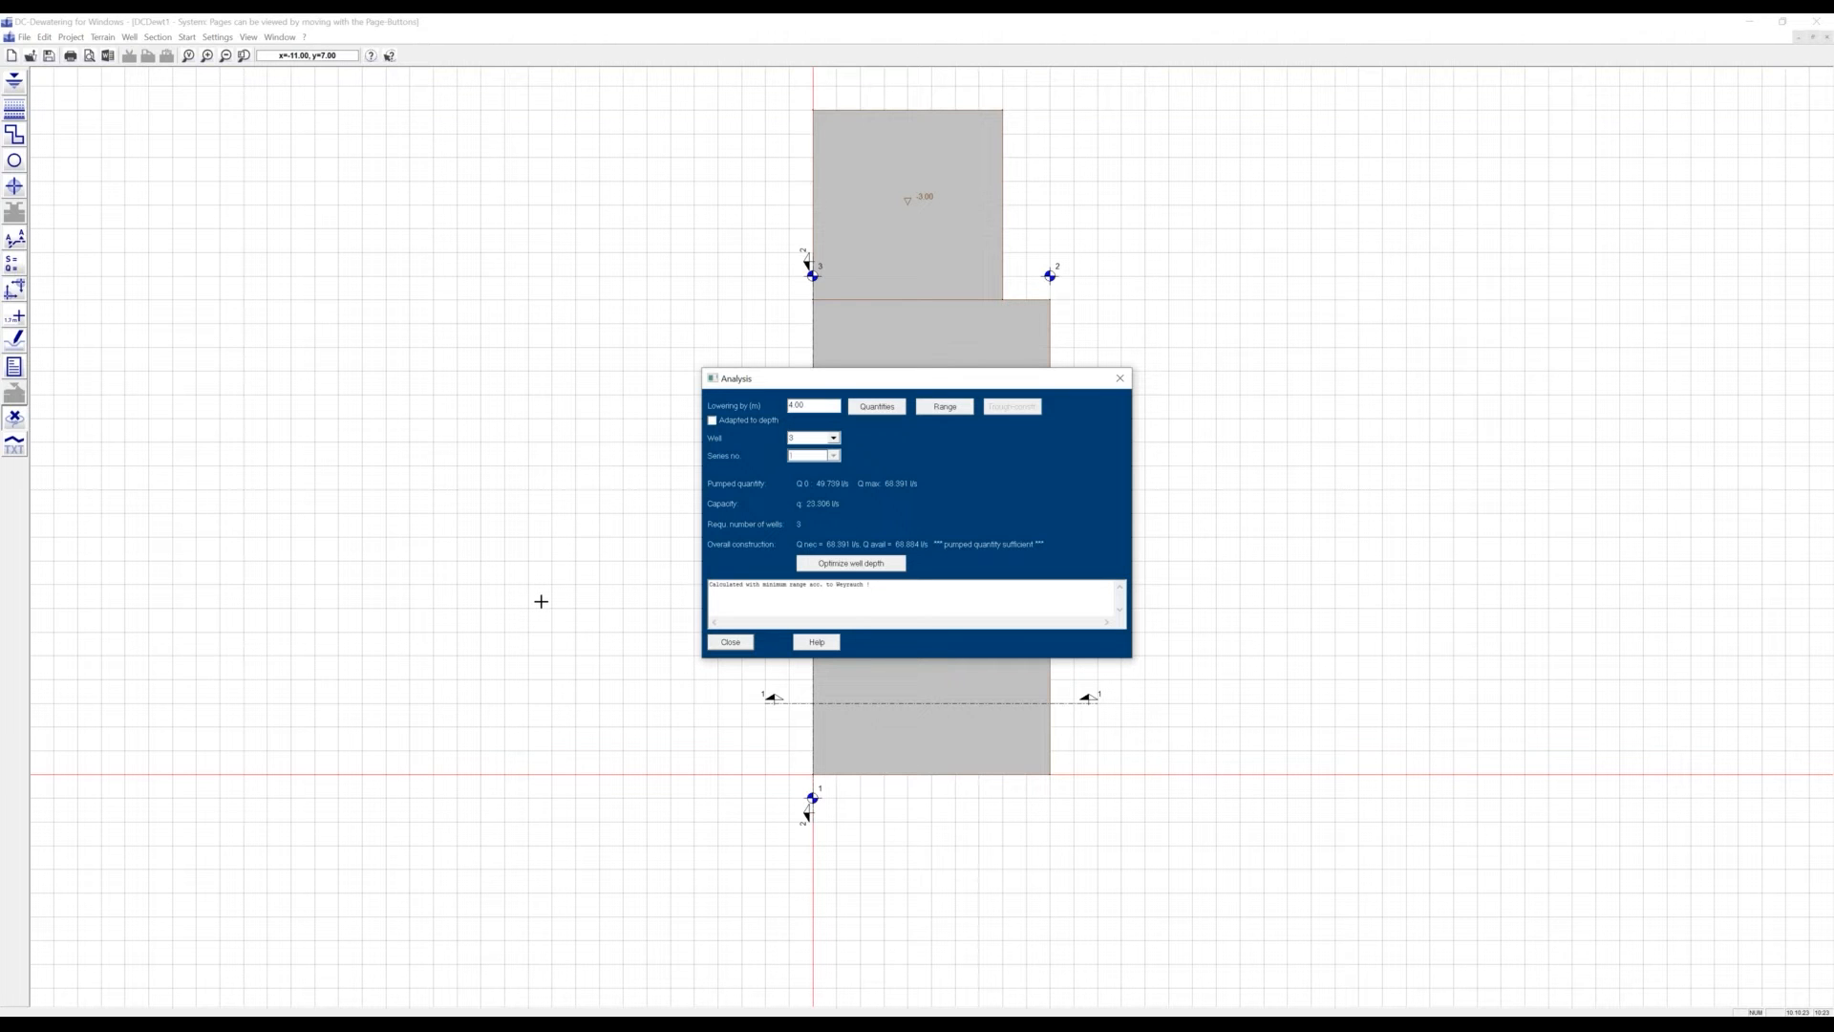
{"action": "left_click", "coordinate": [730, 642]}
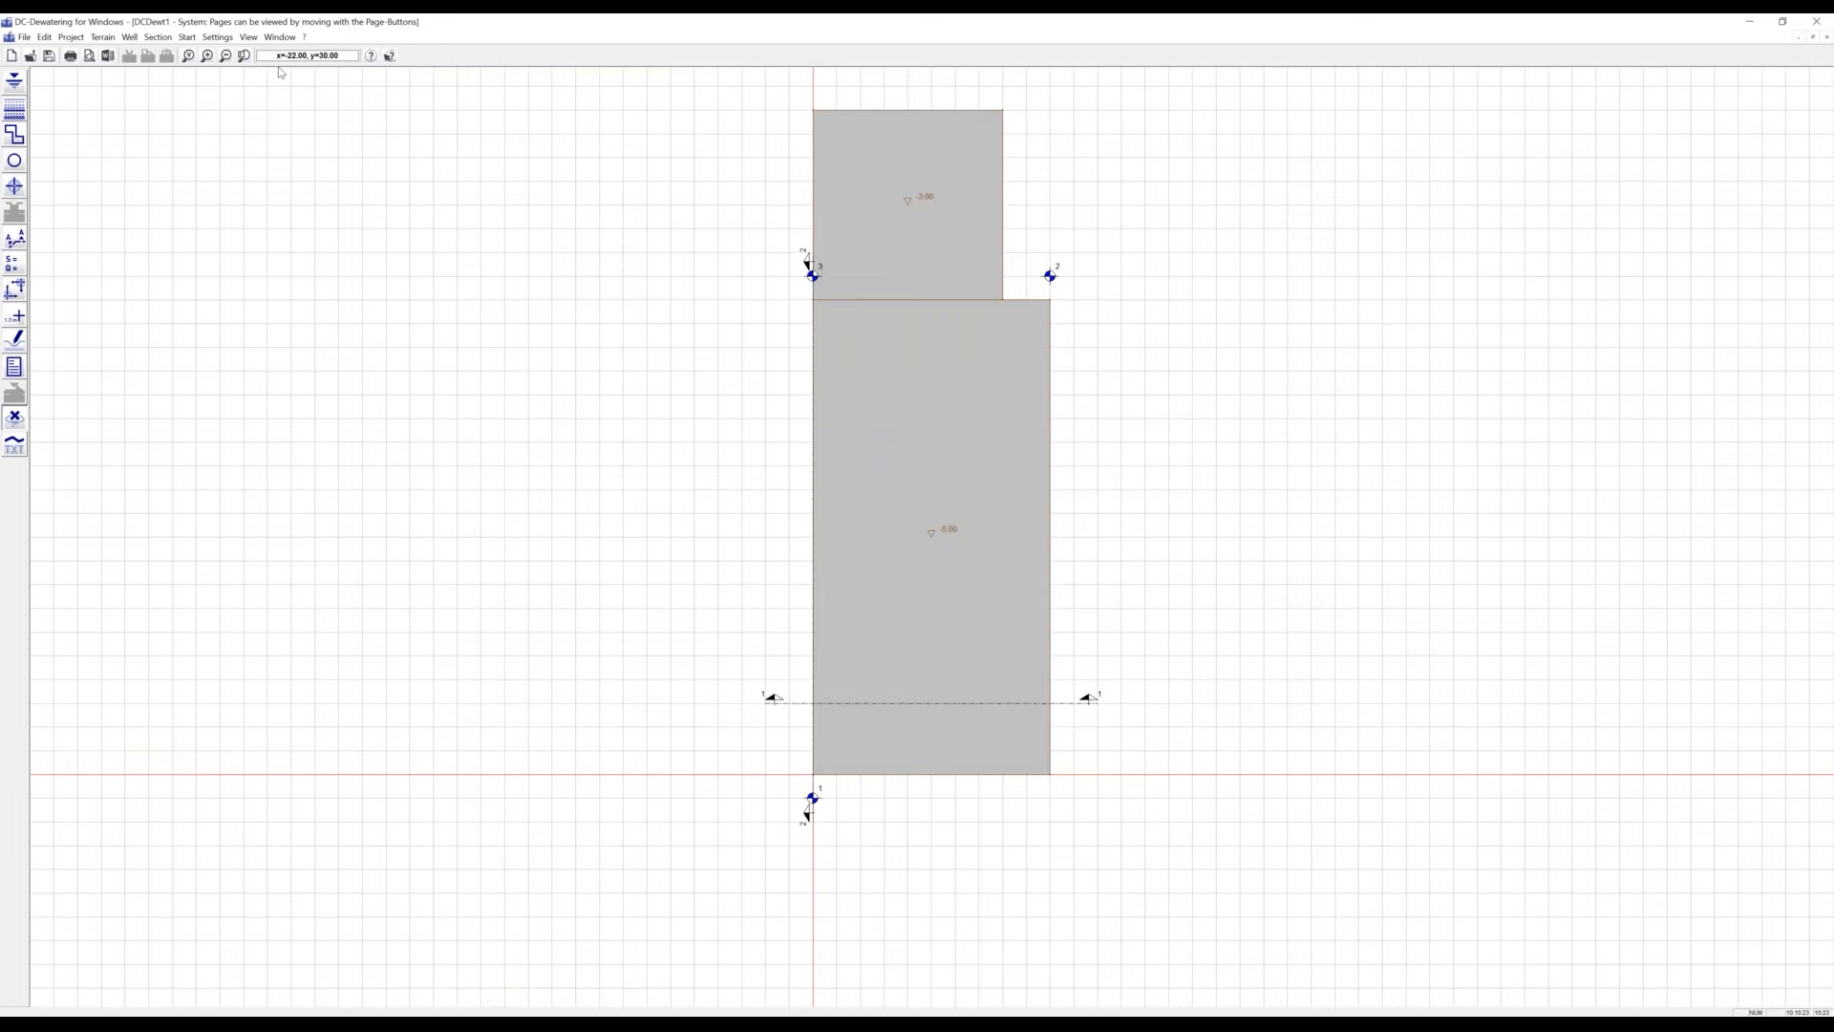
{"action": "left_click", "coordinate": [226, 55]}
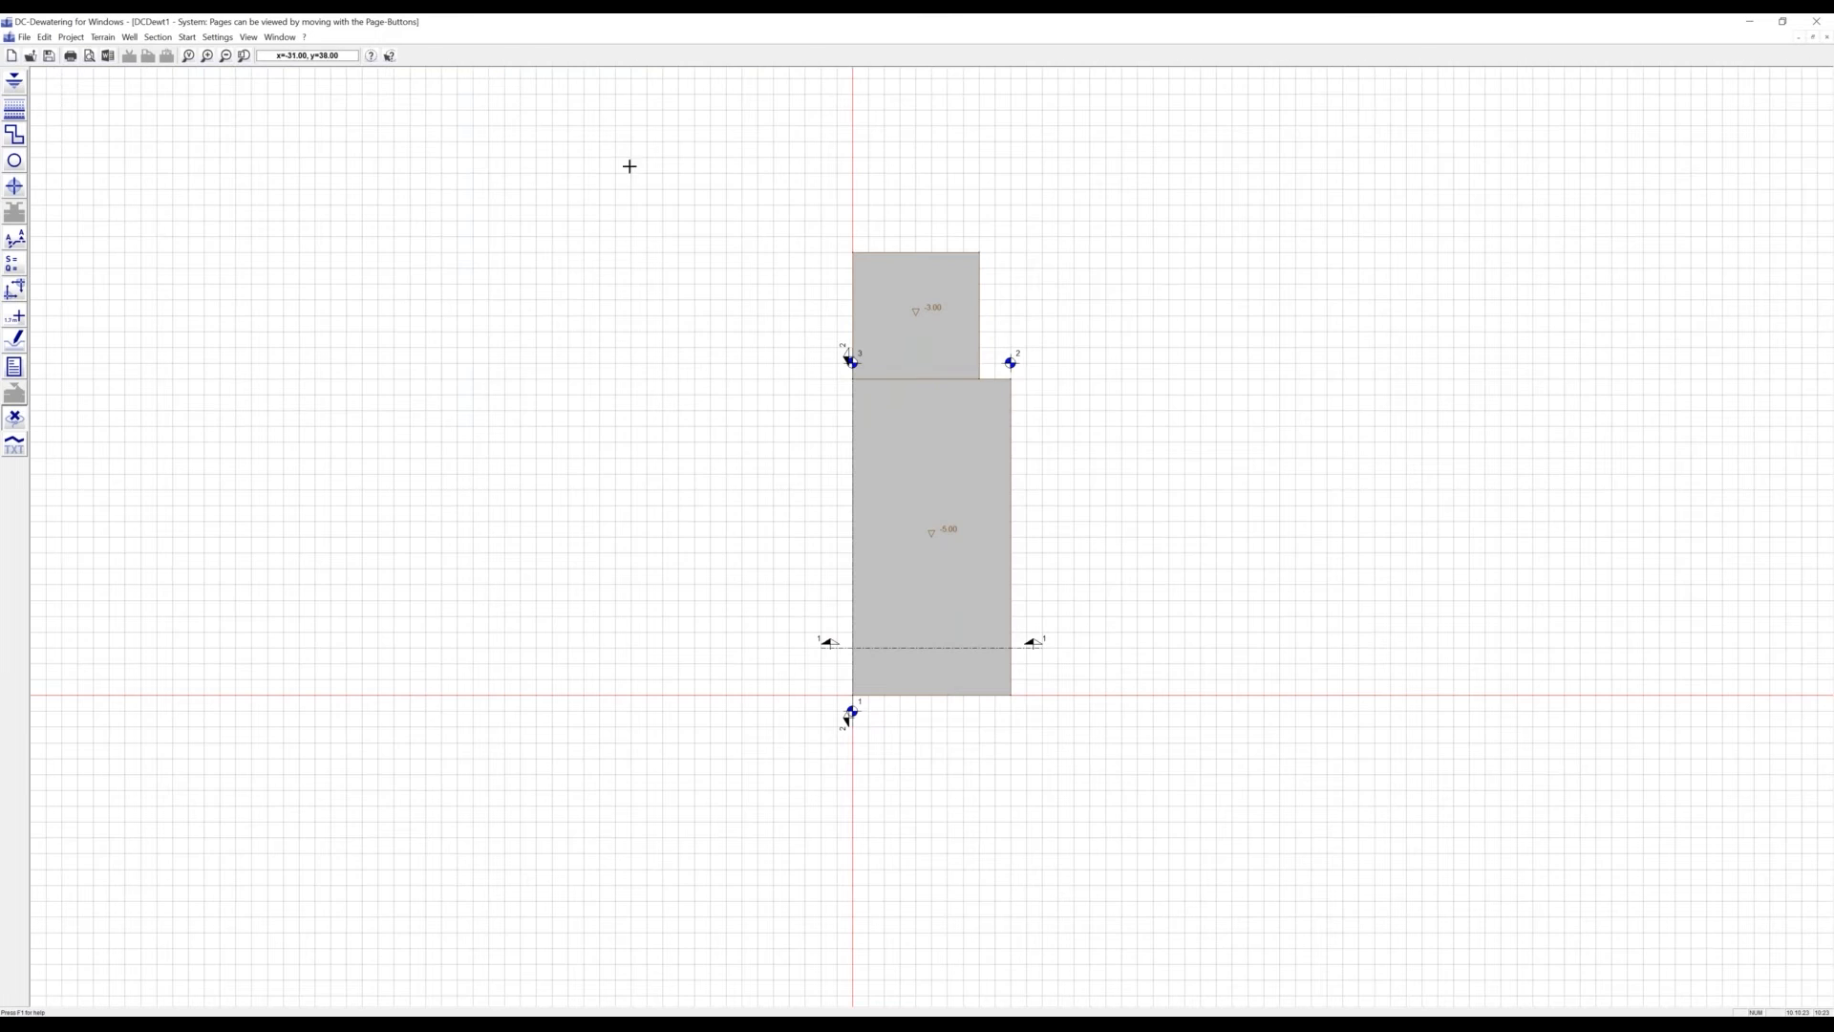
{"action": "left_click", "coordinate": [849, 253]}
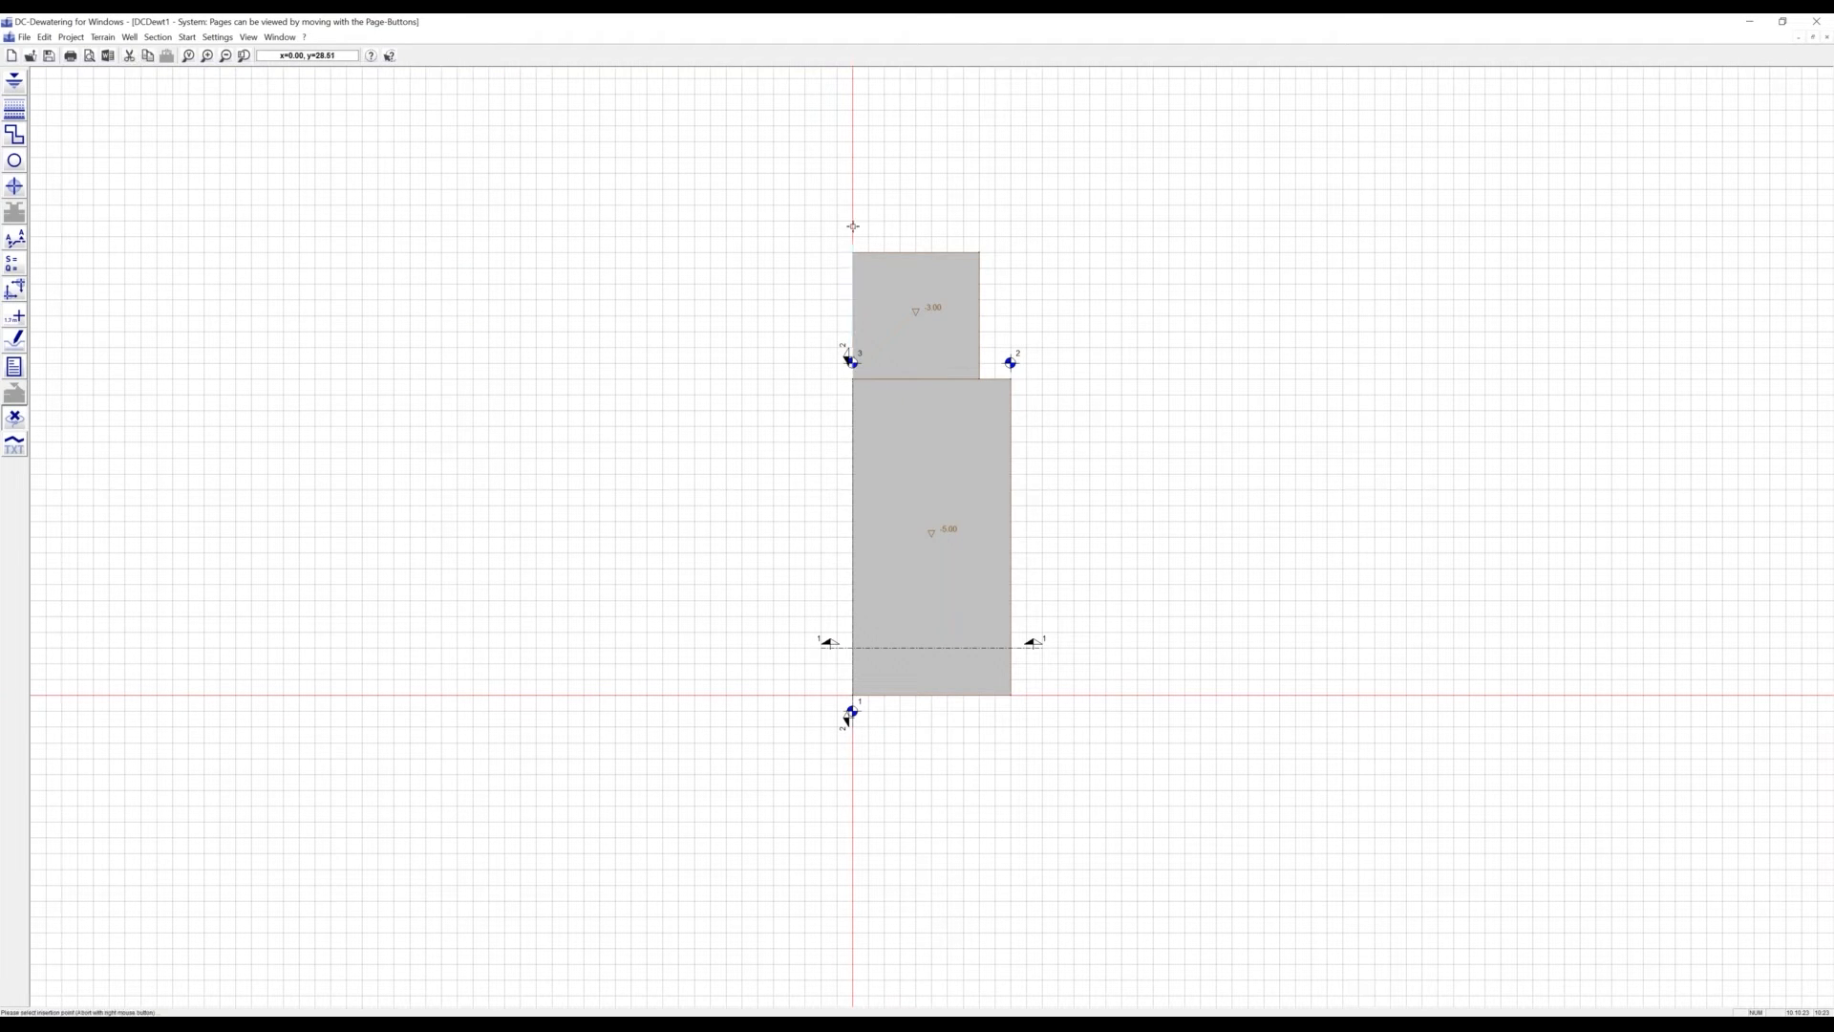
{"action": "left_click", "coordinate": [850, 96]}
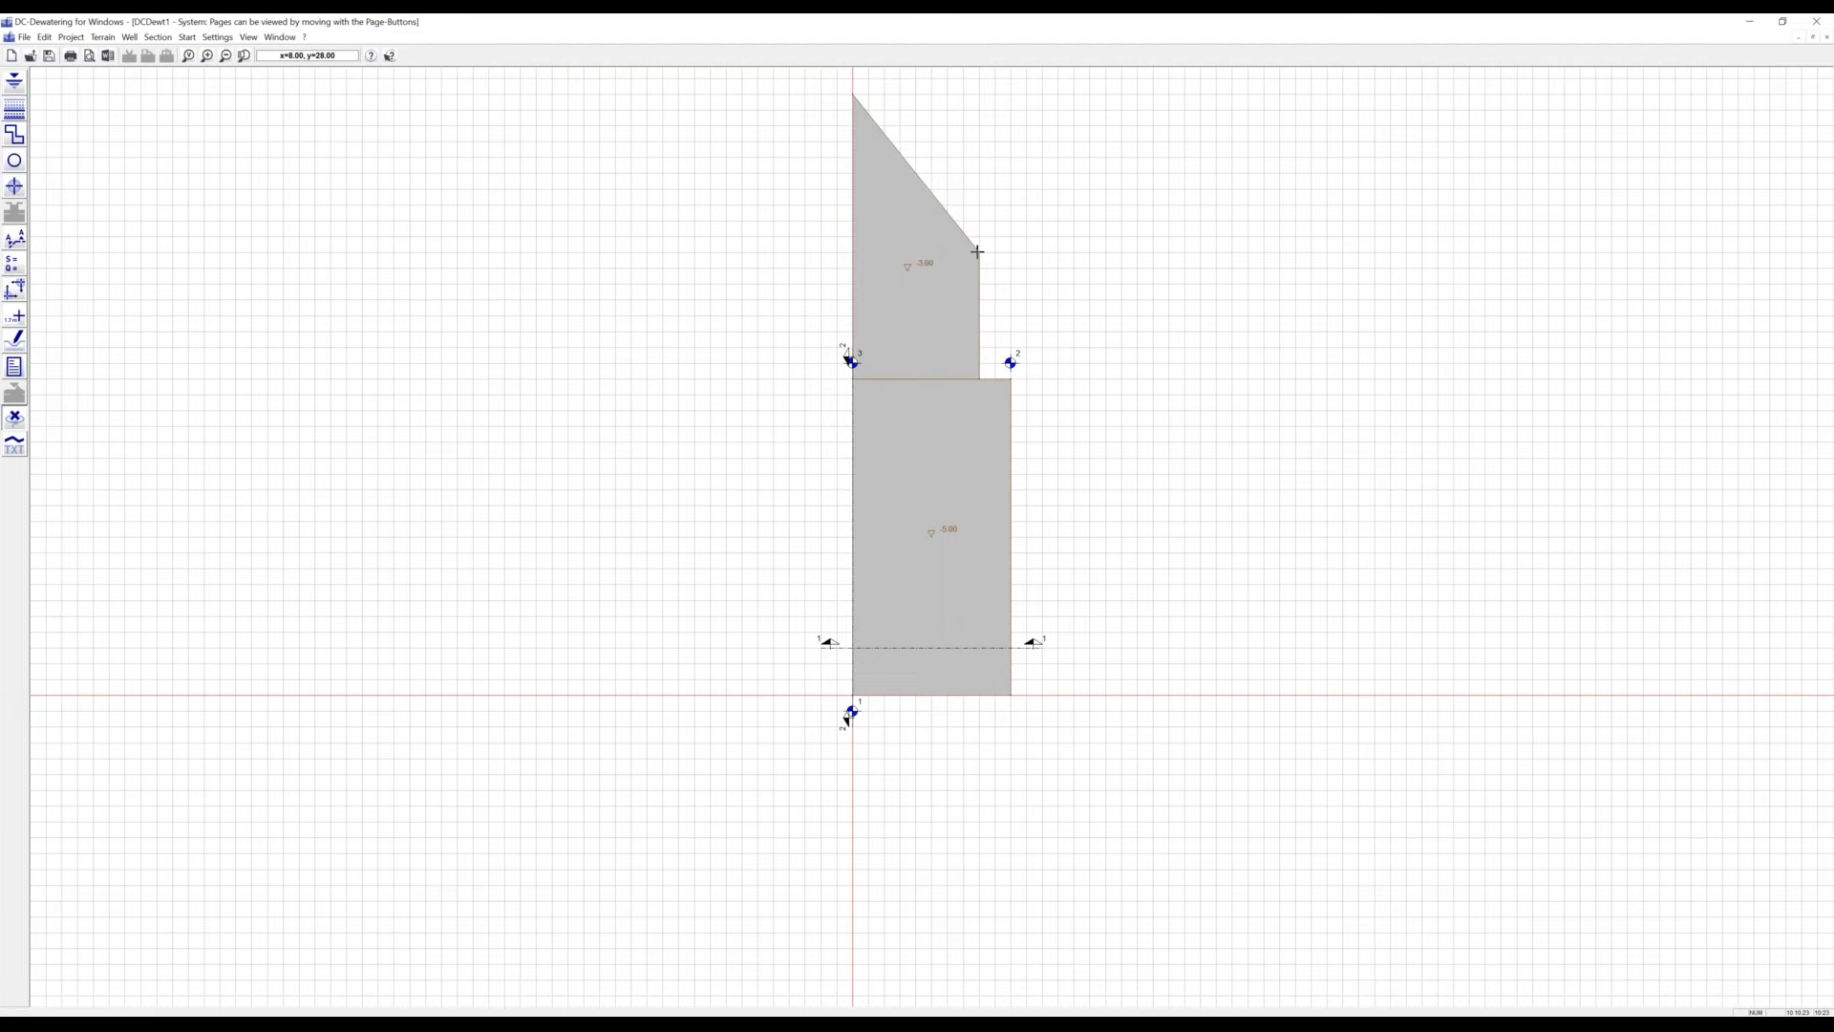
{"action": "left_click", "coordinate": [980, 95]}
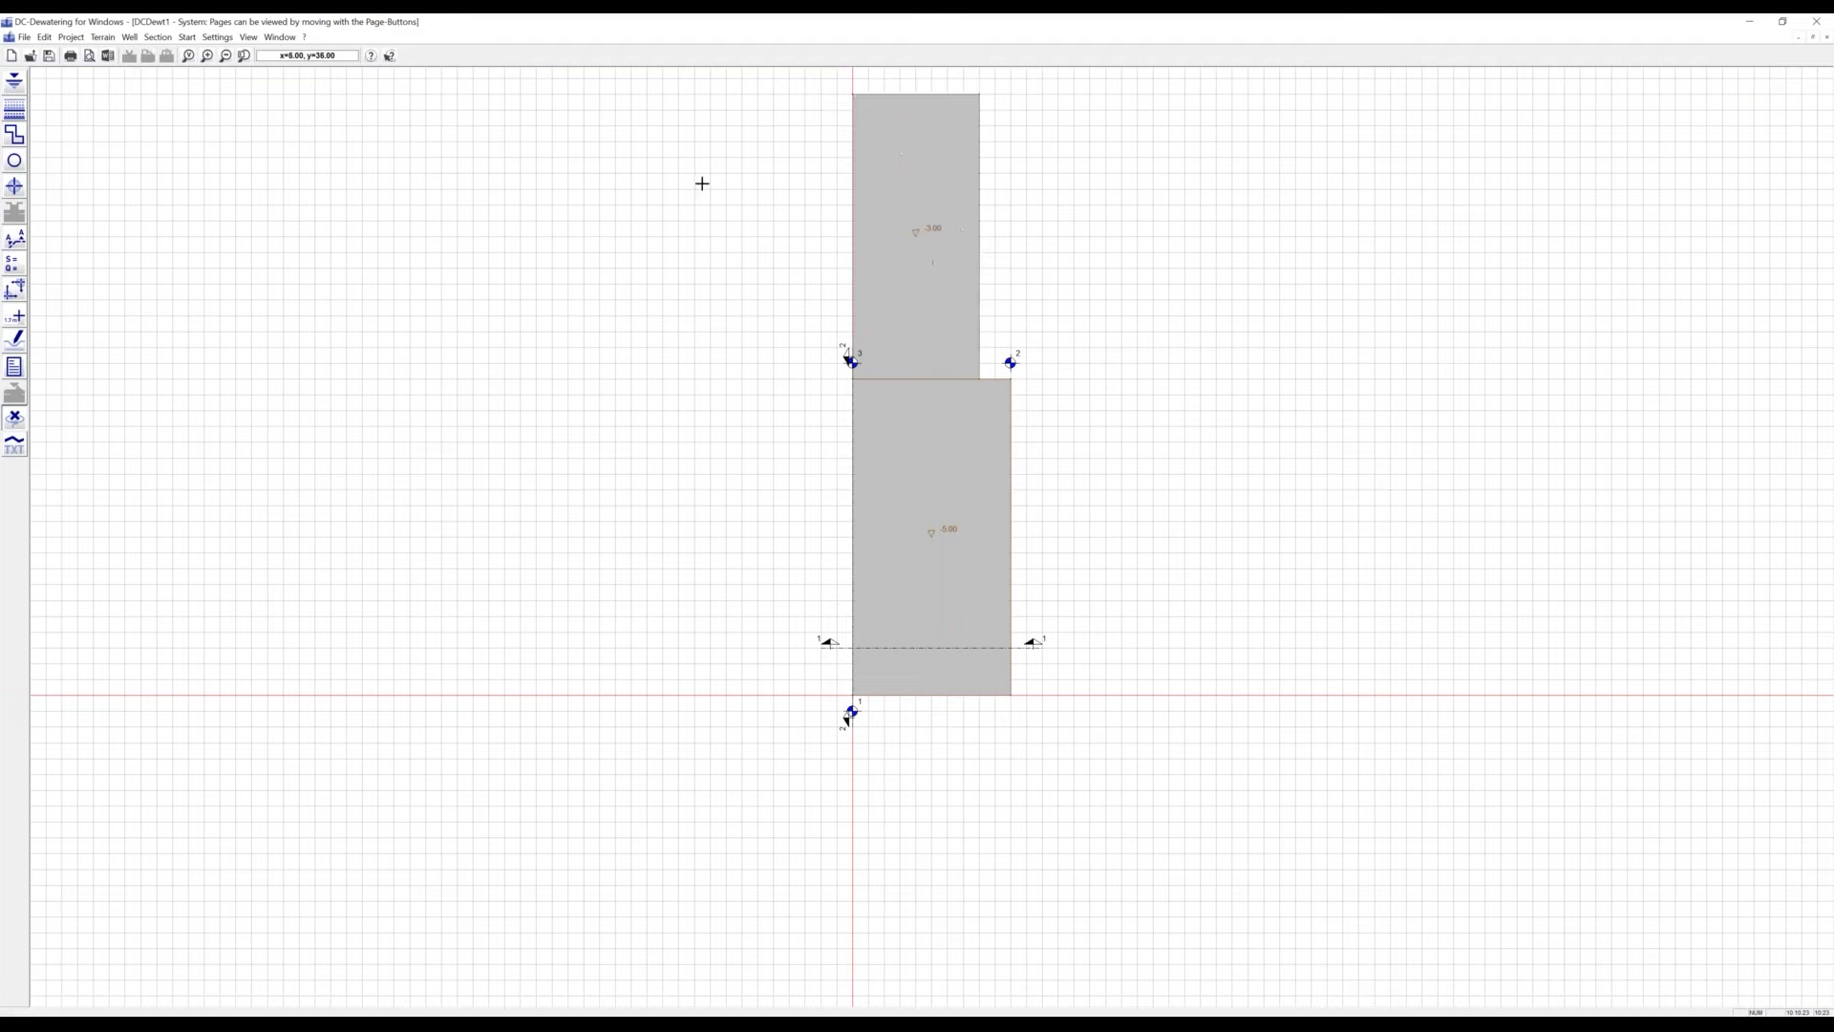
Analyze the extended pit system with the lowering adapted to depth
{"action": "left_click", "coordinate": [14, 263]}
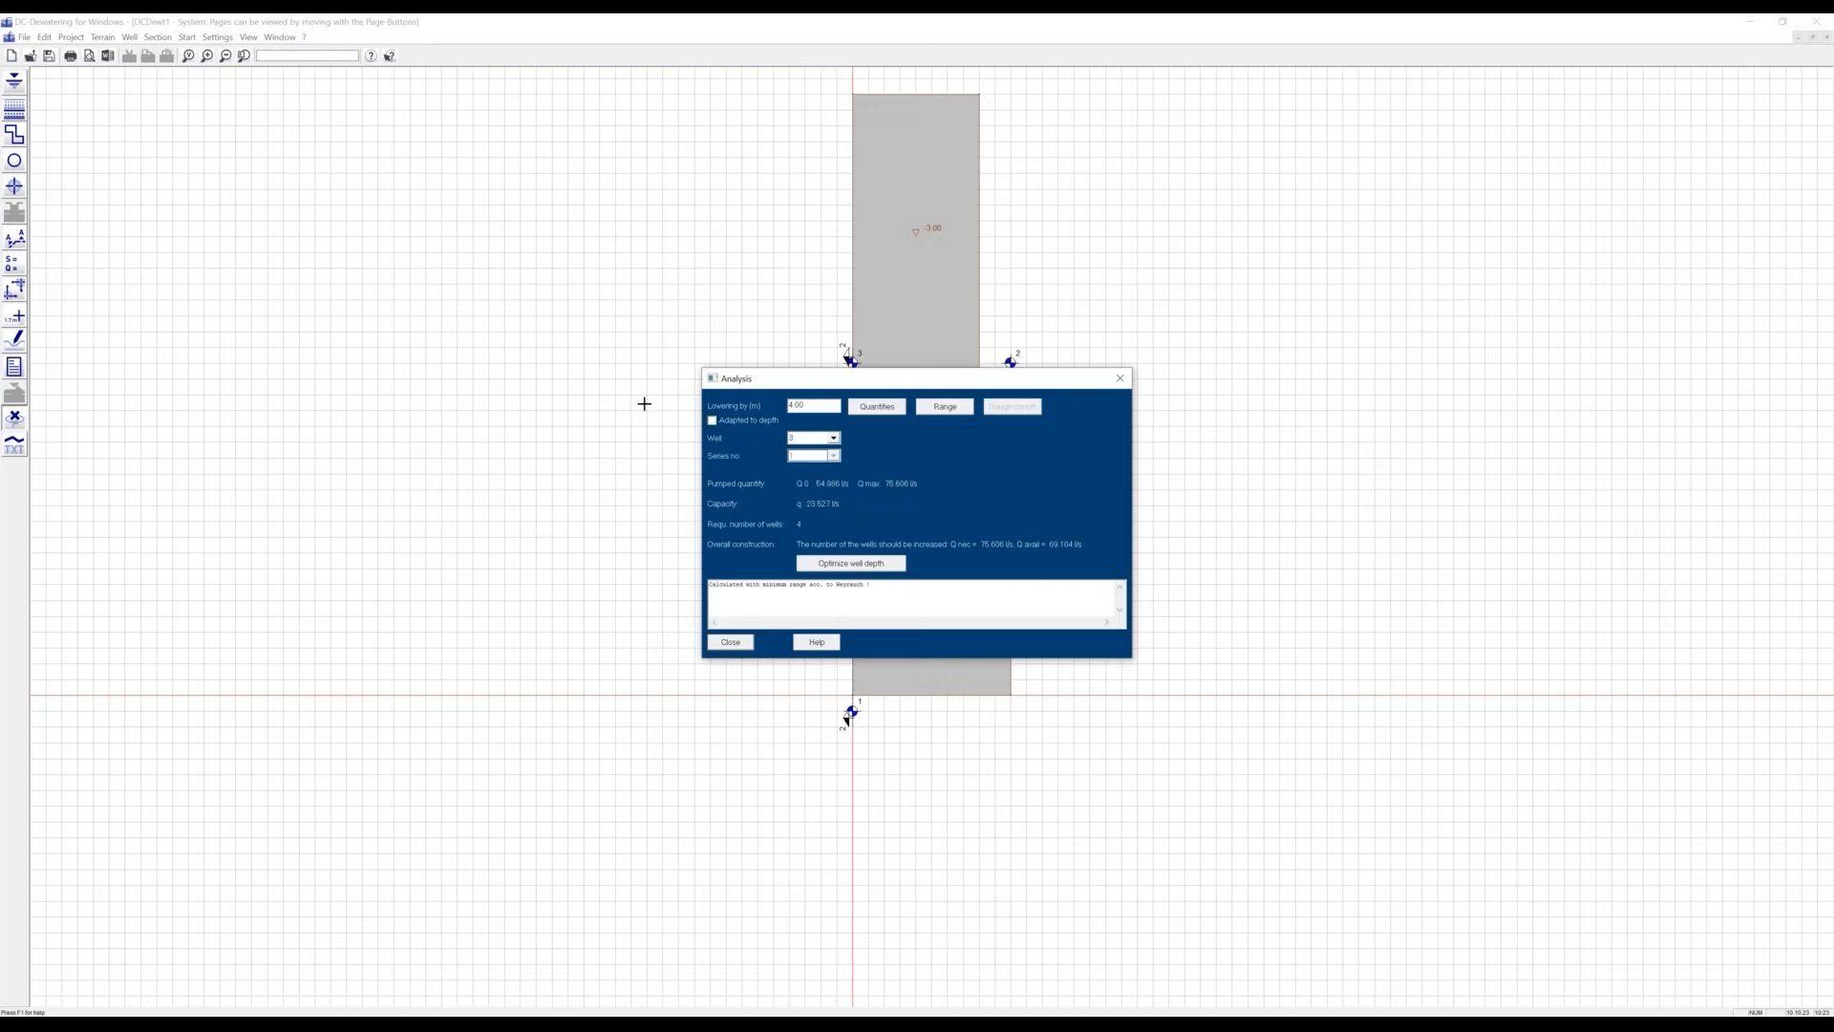
{"action": "left_click_drag", "start_coordinate": [779, 378], "coordinate": [334, 192]}
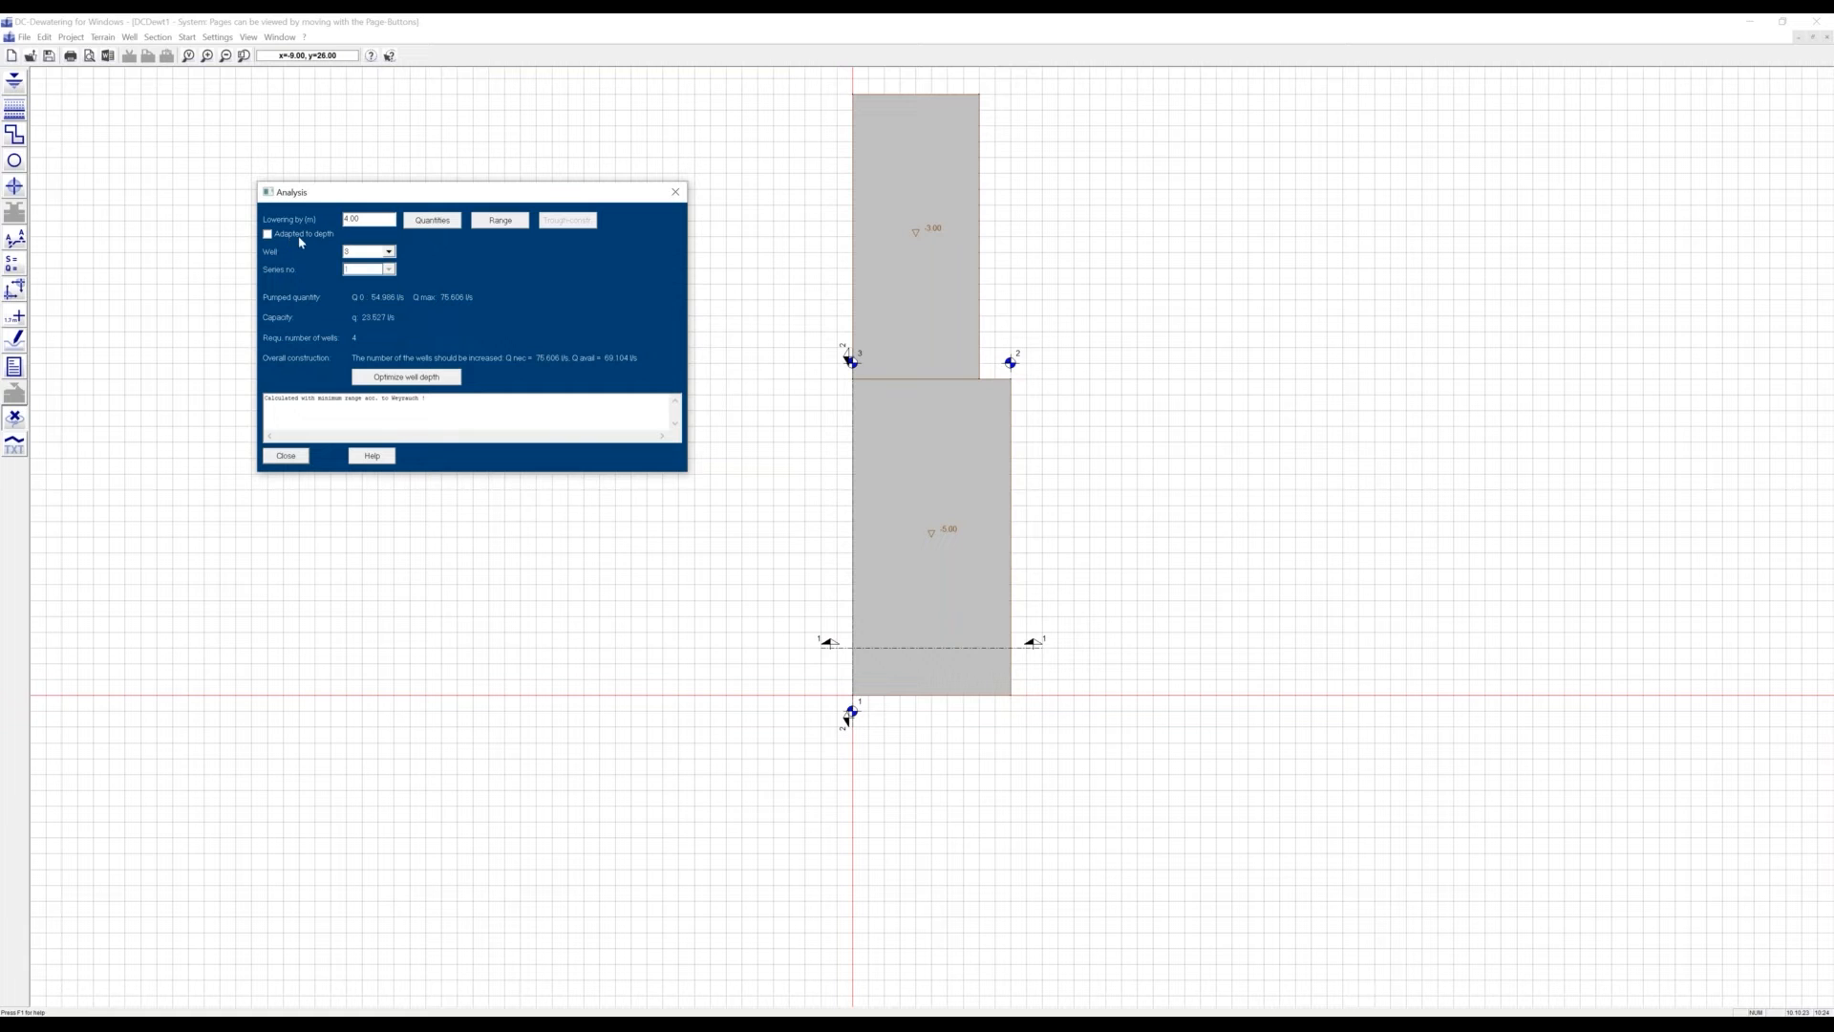
{"action": "left_click", "coordinate": [267, 234]}
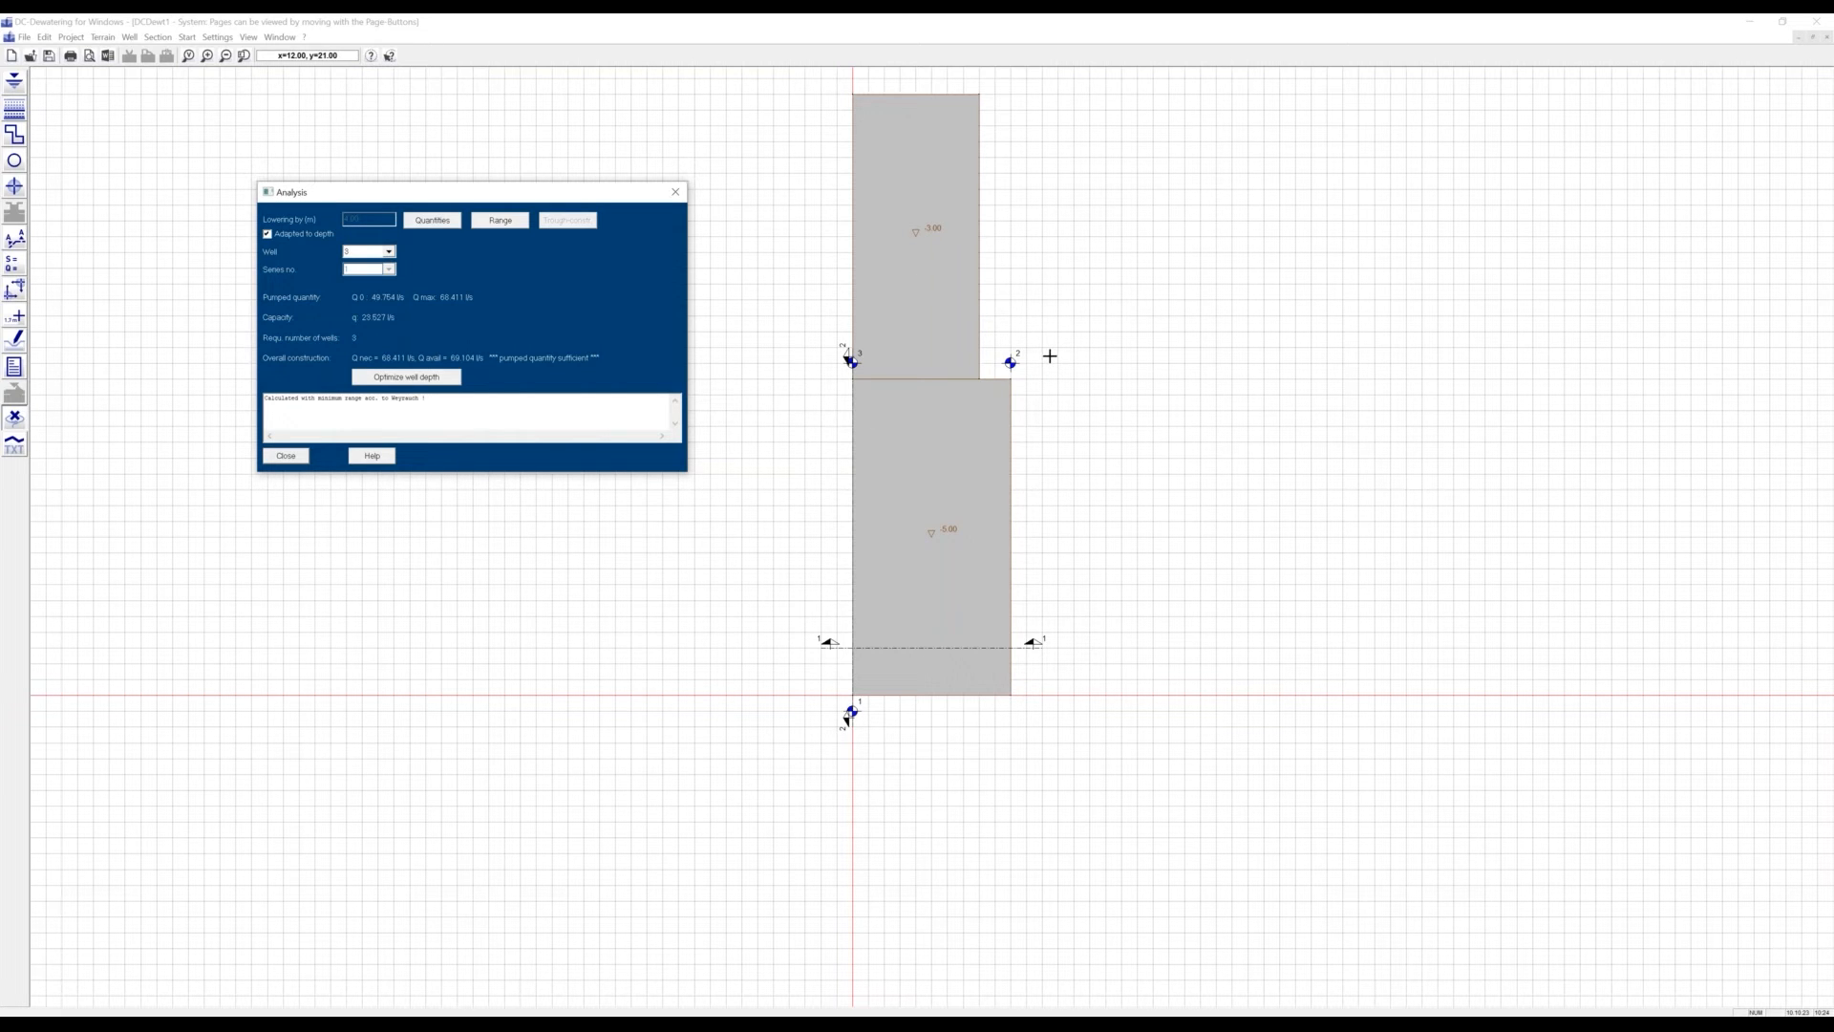
{"action": "left_click", "coordinate": [294, 458]}
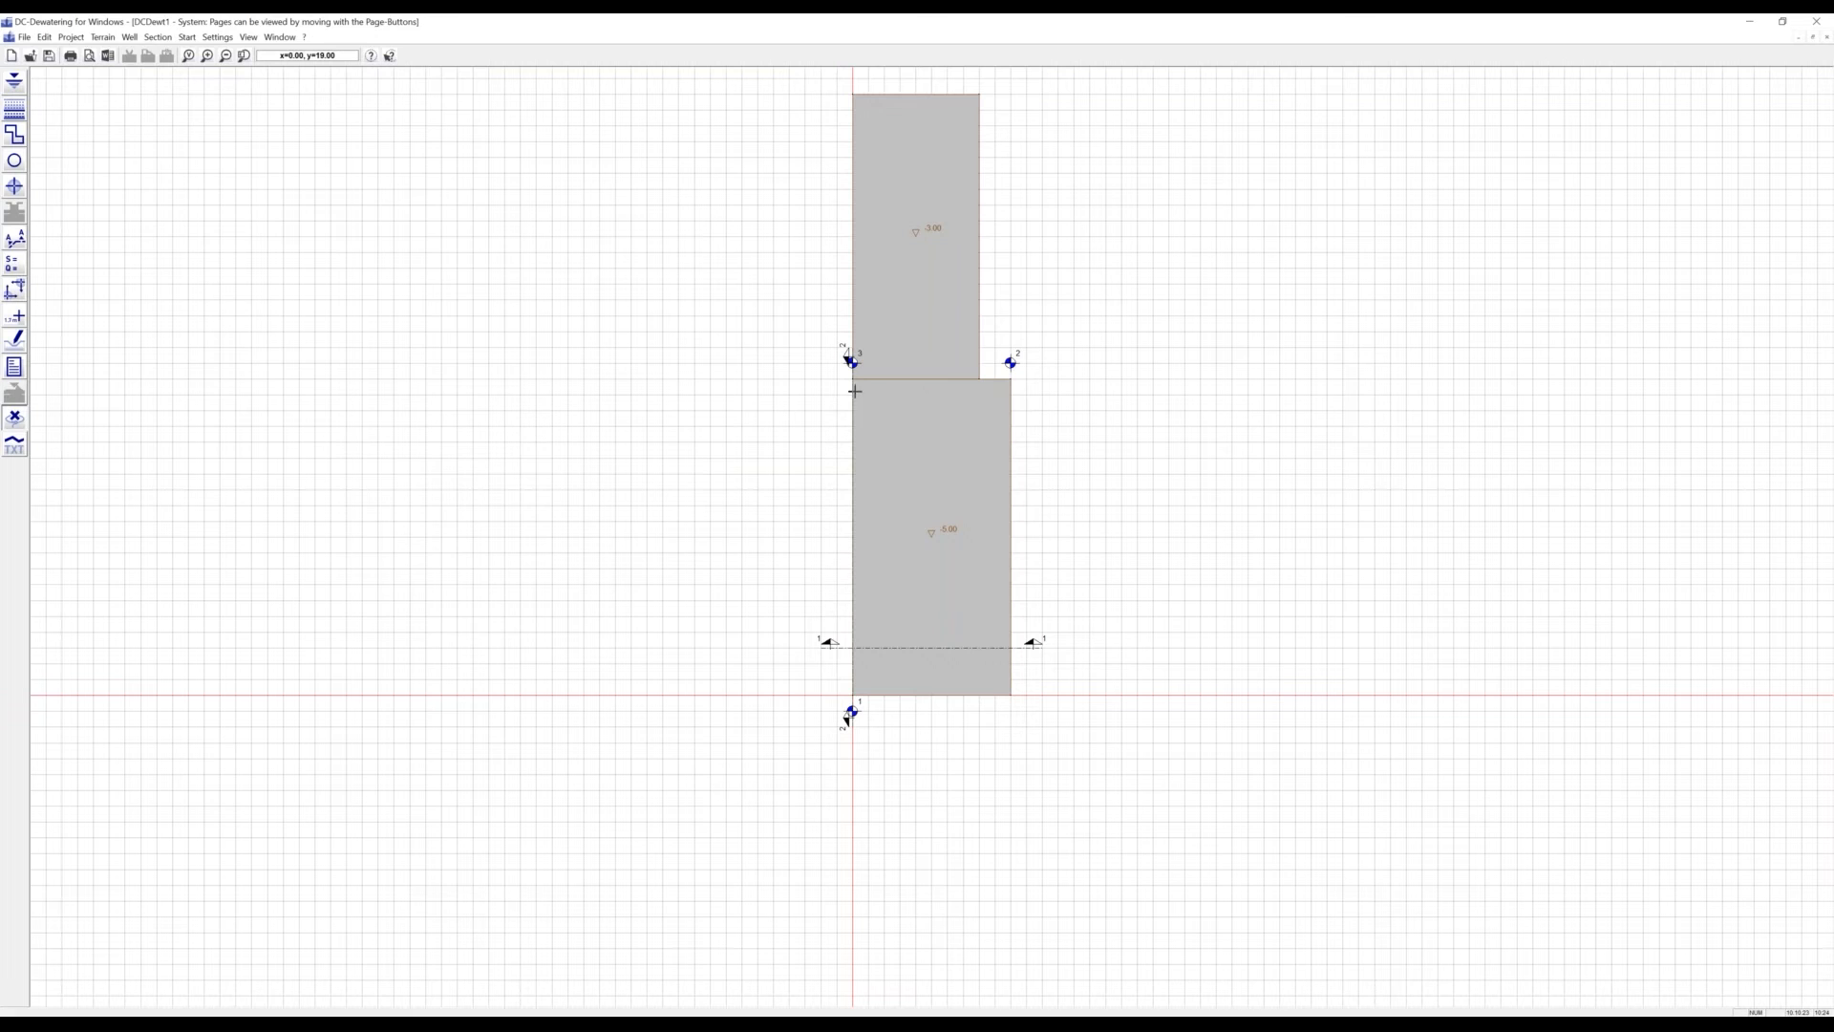
Extend the vertical section line along x 0 beyond the smaller pit's upper edge, to about y 40
{"action": "left_click", "coordinate": [849, 362]}
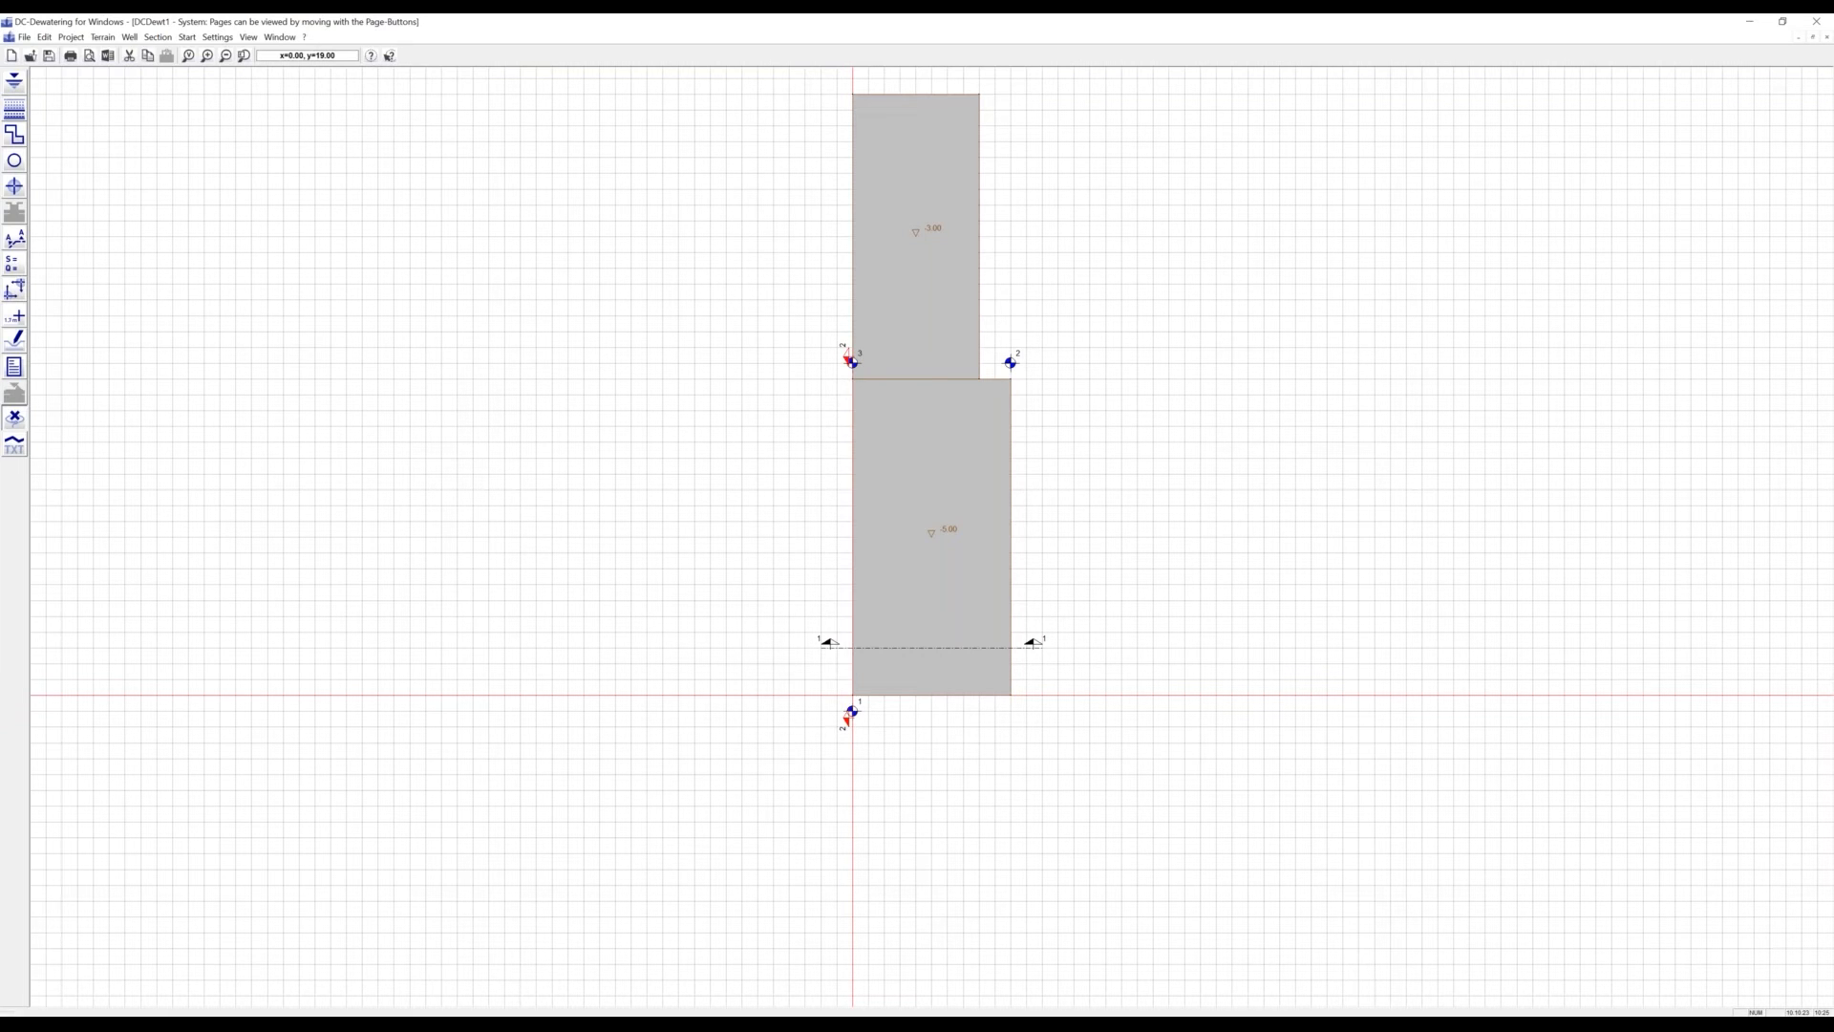
{"action": "left_click", "coordinate": [852, 327]}
{"action": "left_click", "coordinate": [848, 382]}
{"action": "left_click", "coordinate": [849, 308]}
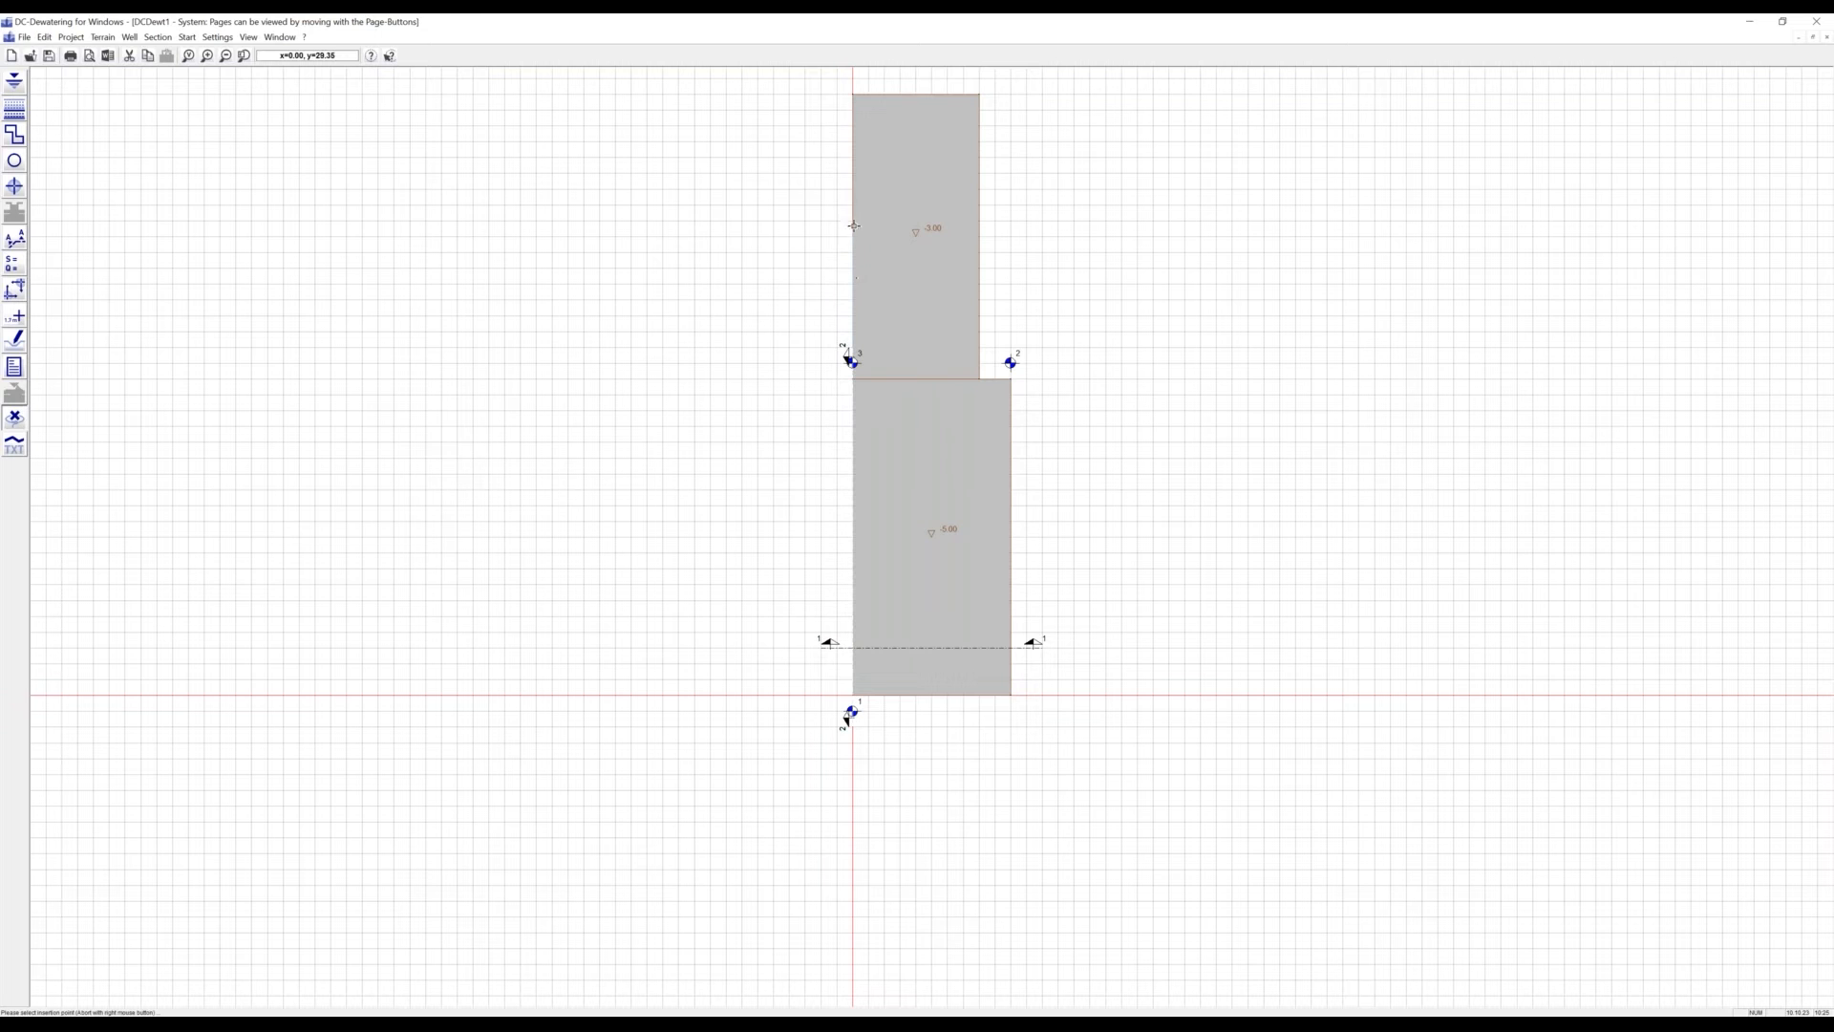
{"action": "left_click", "coordinate": [854, 68]}
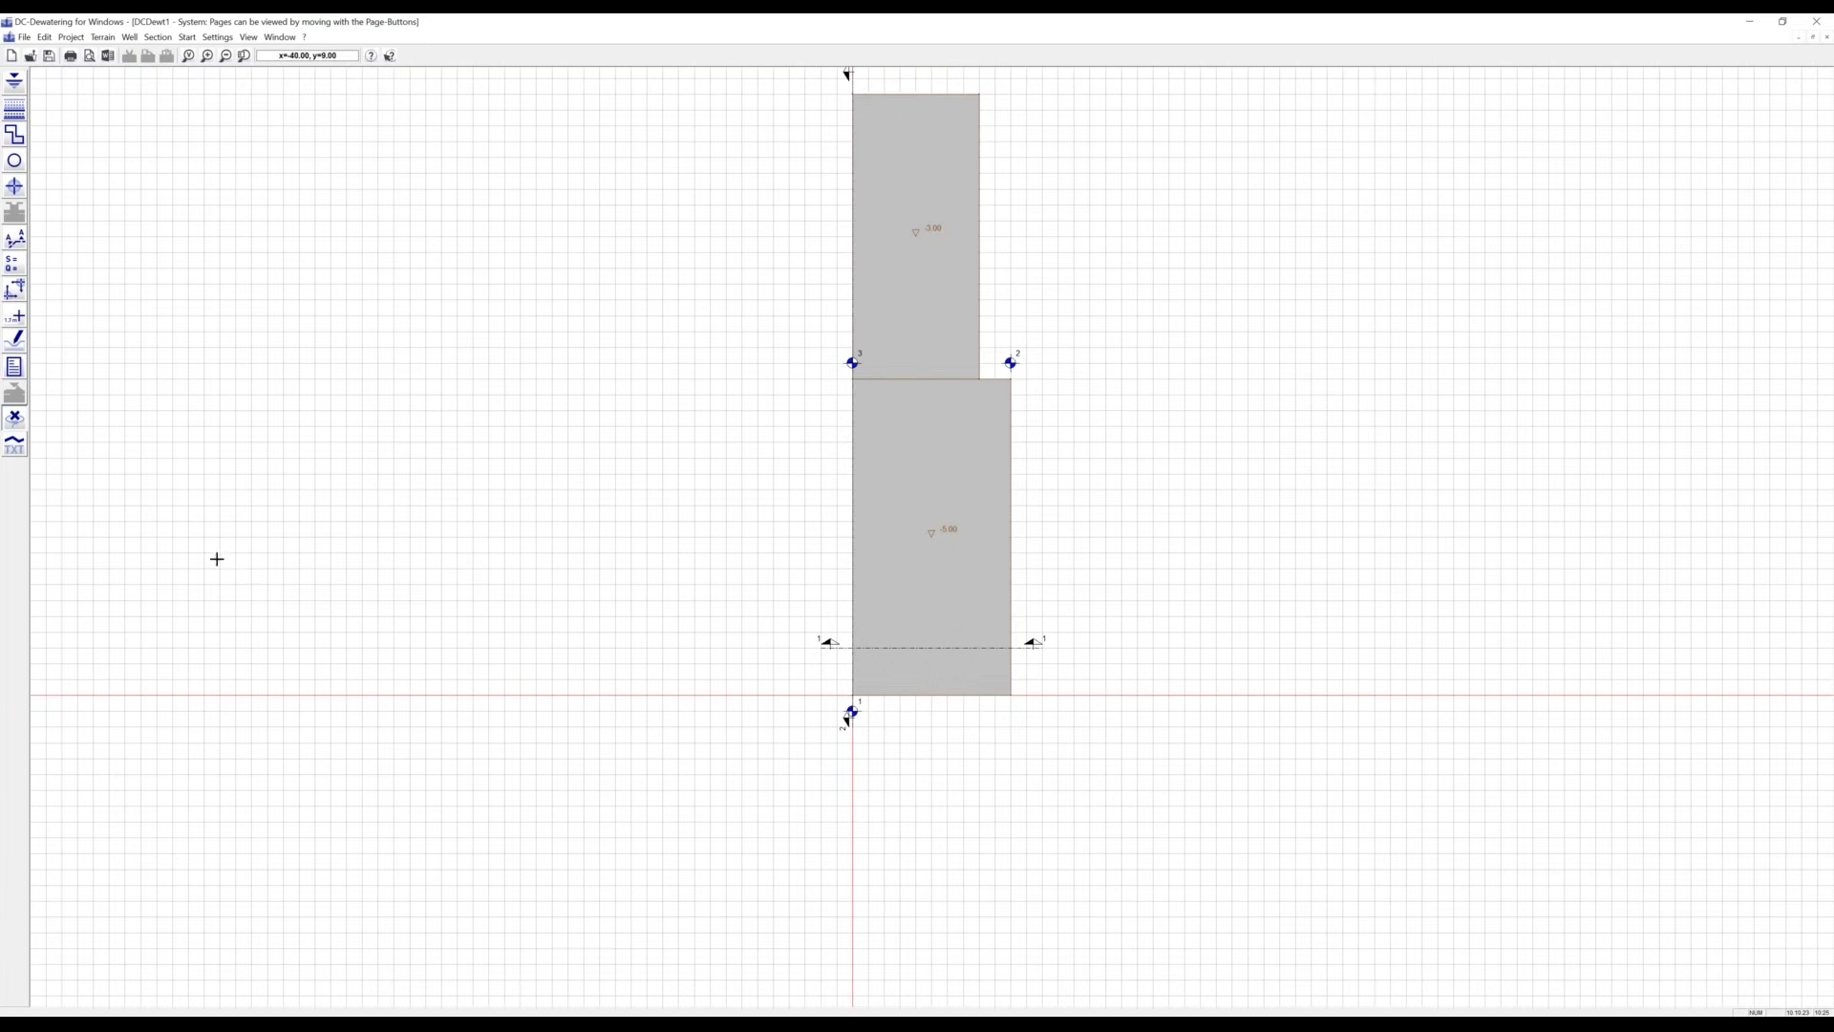
Plot the lowering results adapted to depth as color areas with elevation lines, using a depth spacing of 0.1 m
{"action": "left_click", "coordinate": [11, 346]}
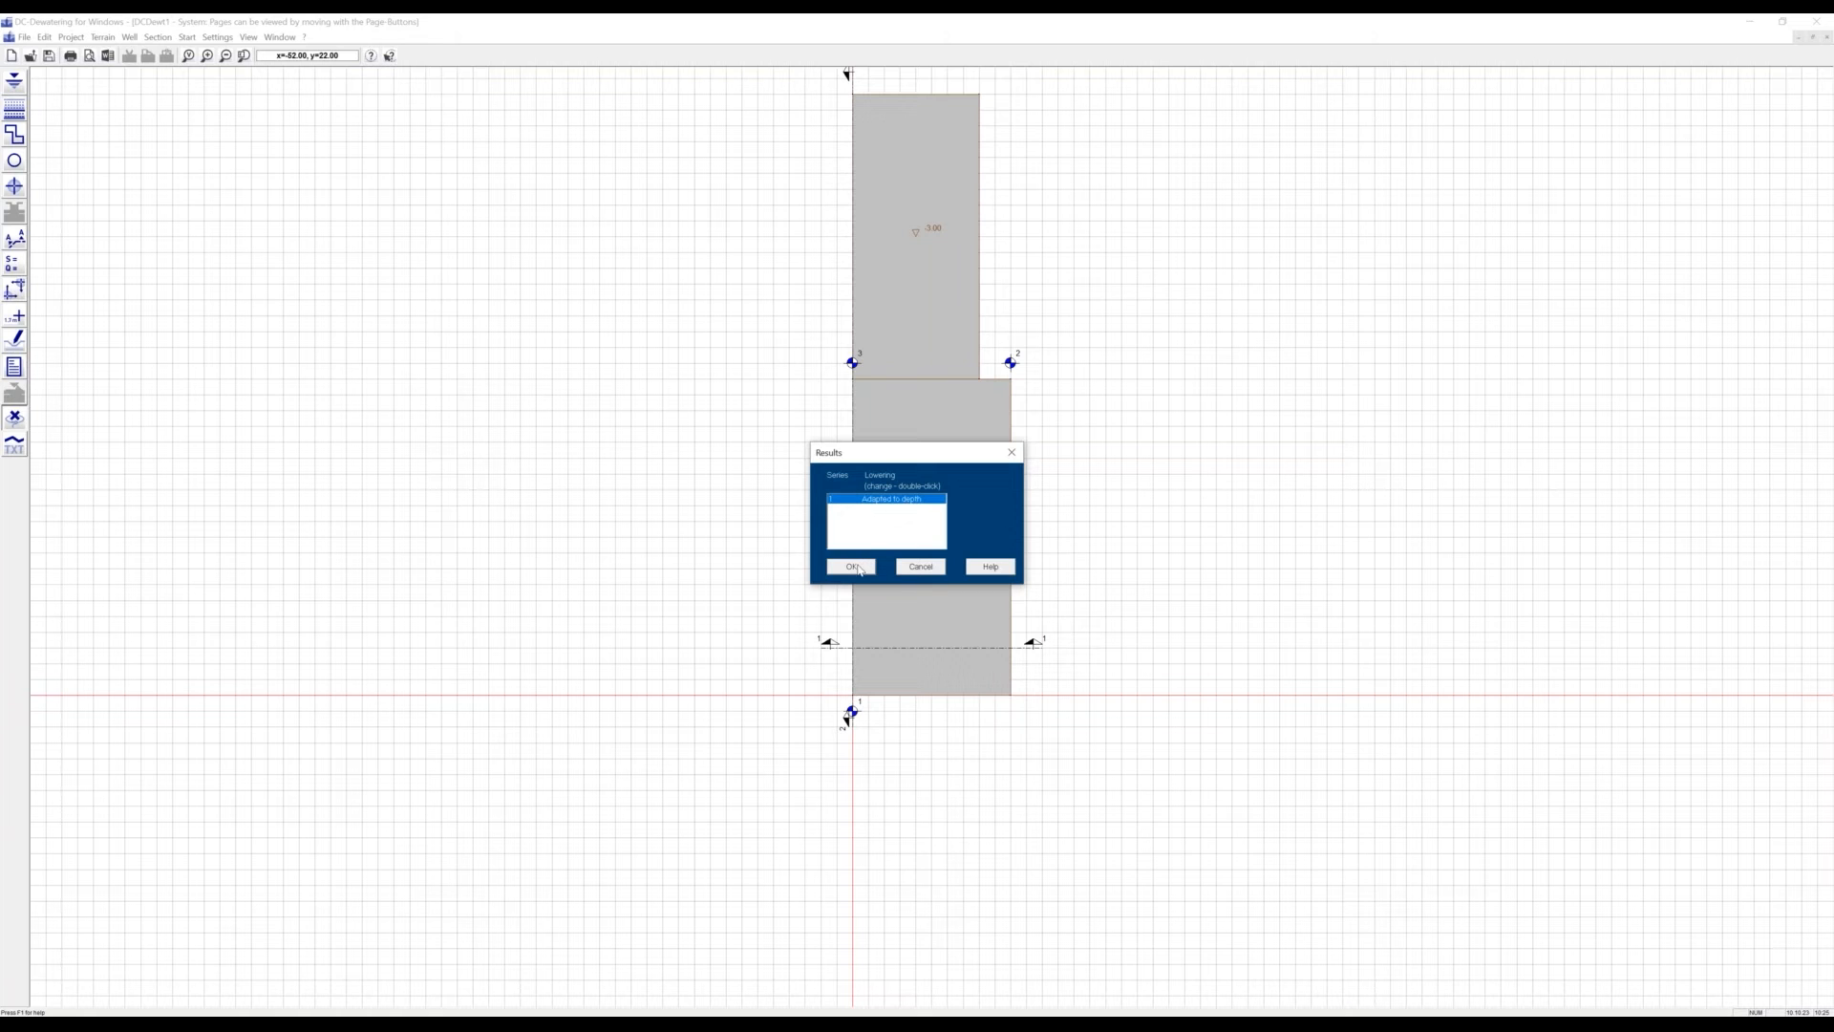
{"action": "double_click", "coordinate": [868, 499]}
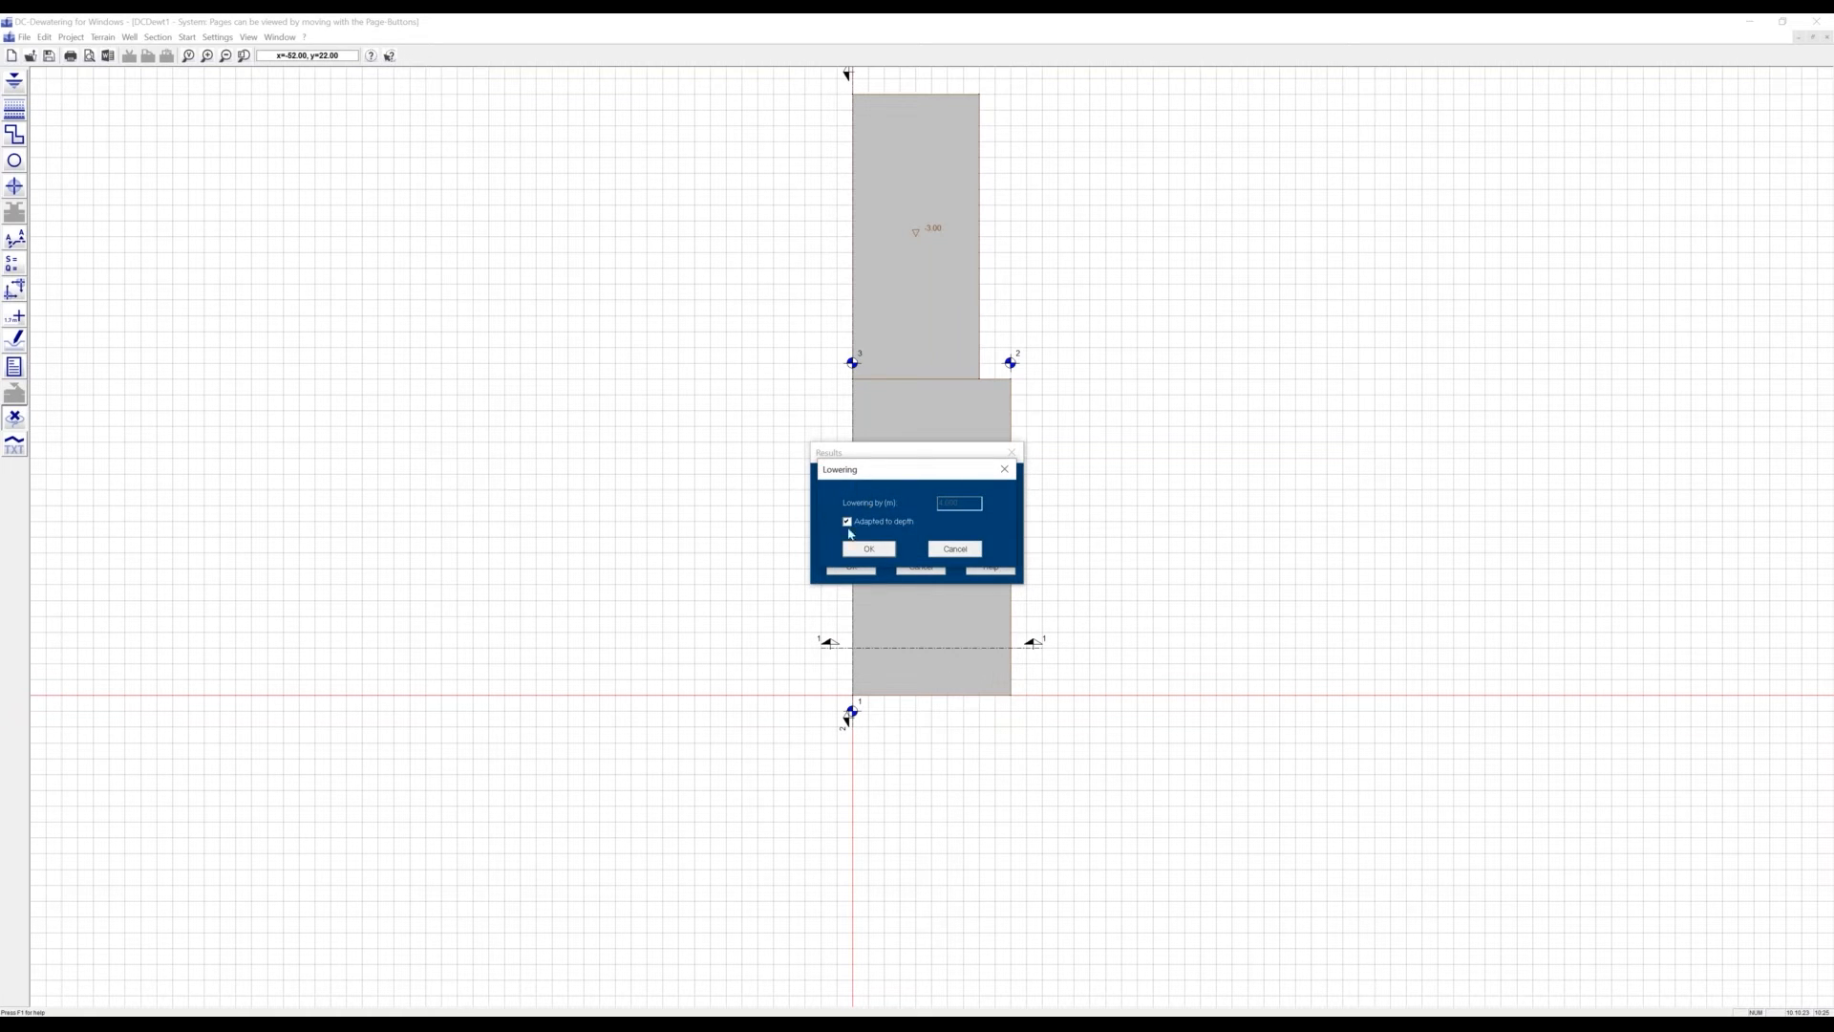
{"action": "left_click", "coordinate": [868, 548]}
{"action": "left_click", "coordinate": [864, 565]}
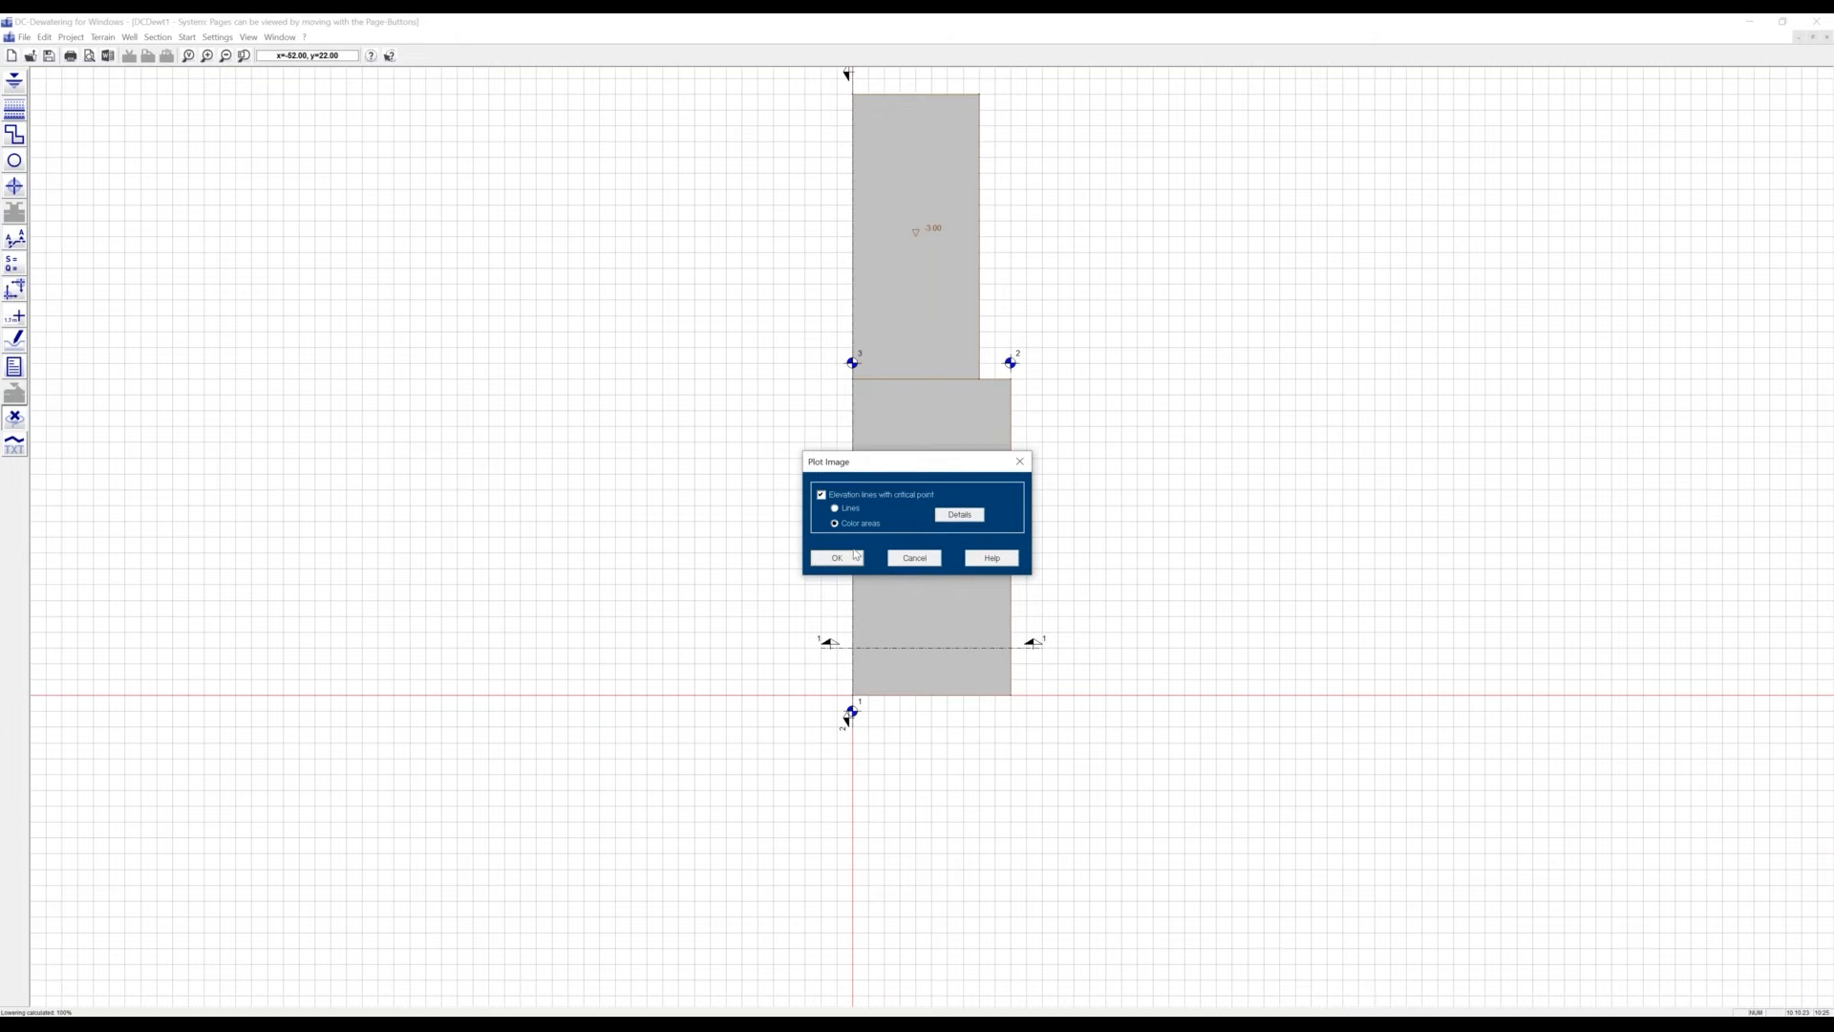
{"action": "left_click", "coordinate": [950, 521]}
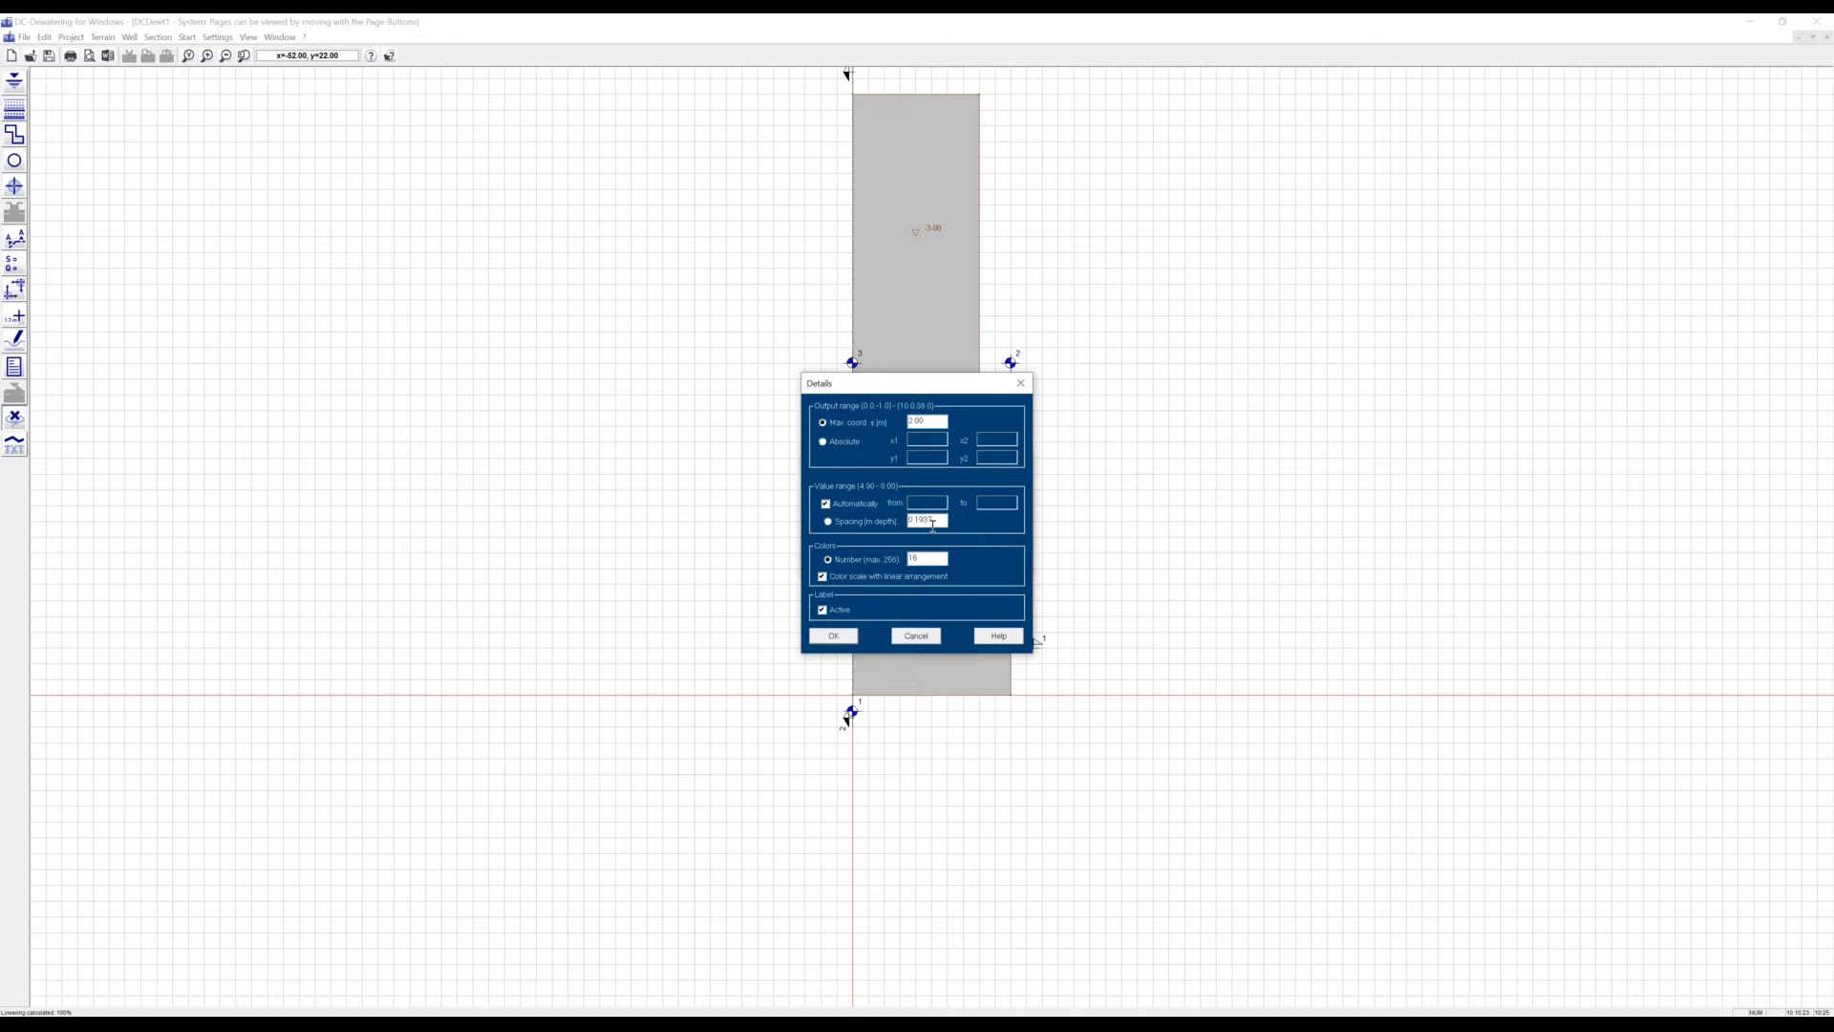
{"action": "left_click", "coordinate": [835, 525]}
{"action": "left_click_drag", "start_coordinate": [934, 522], "coordinate": [860, 525]}
{"action": "type", "text": "0"}
{"action": "left_click", "coordinate": [844, 637]}
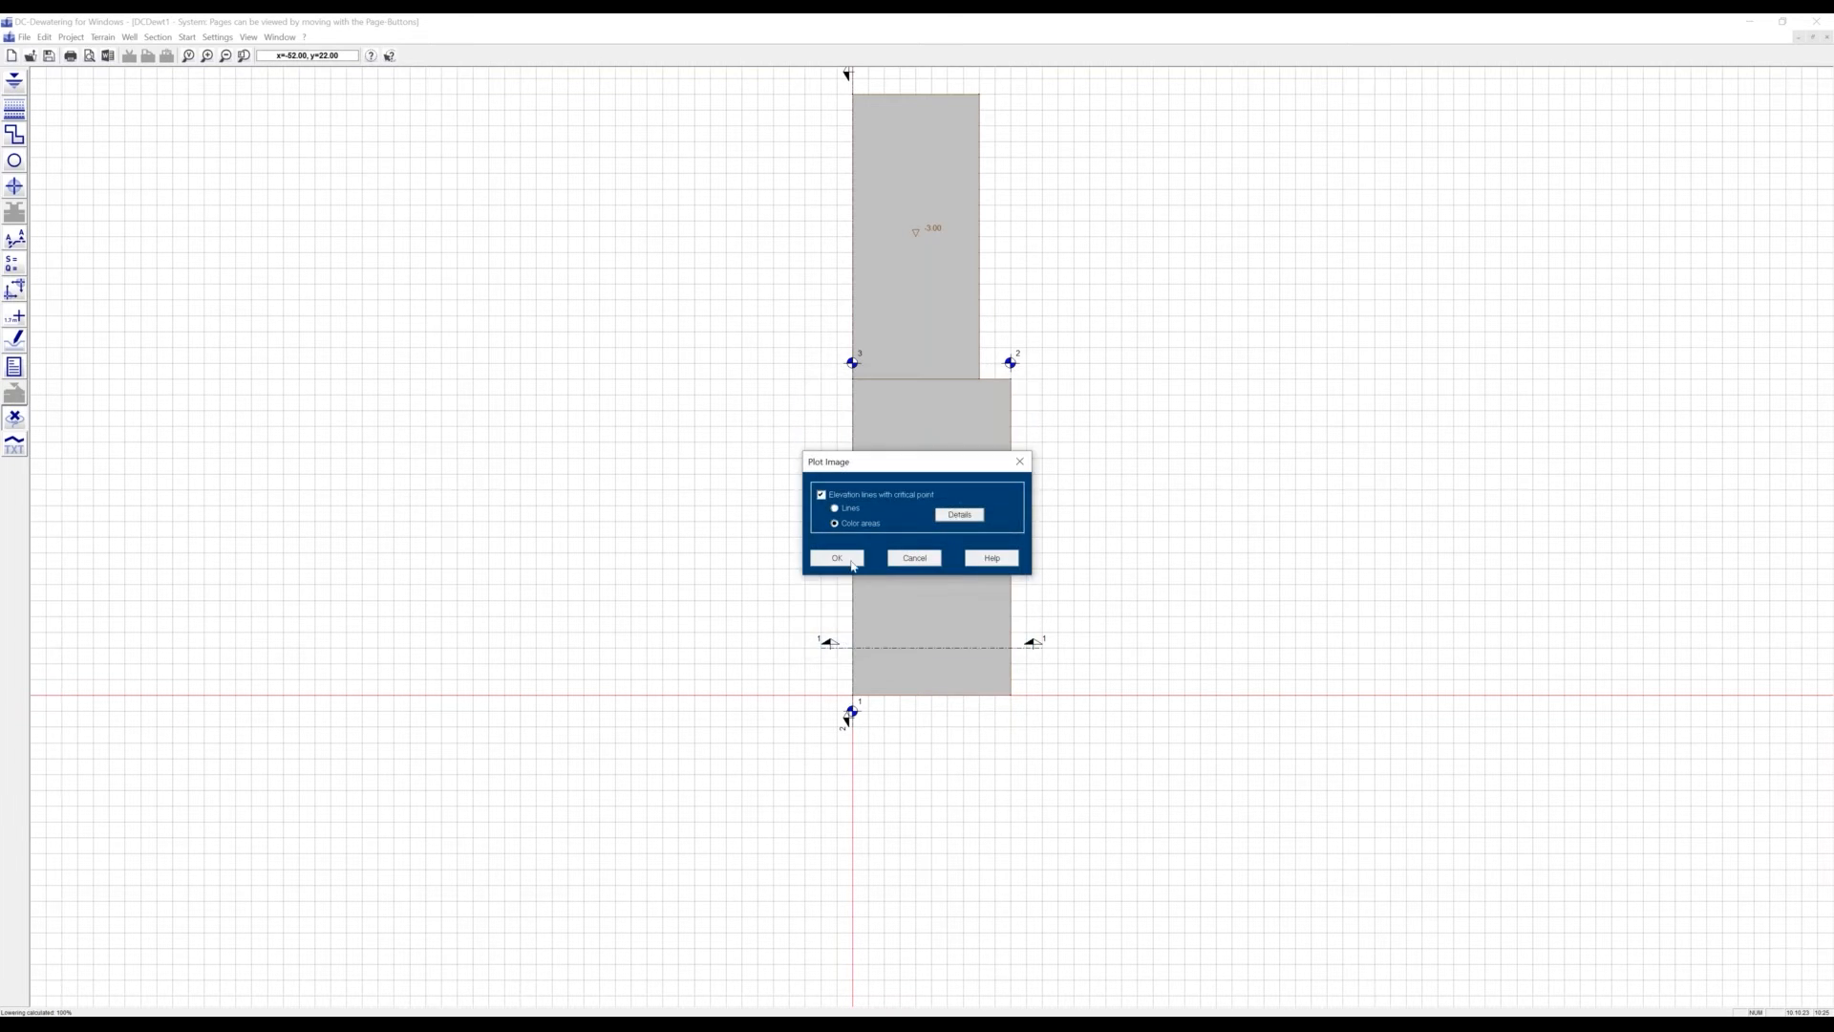
{"action": "left_click", "coordinate": [837, 557]}
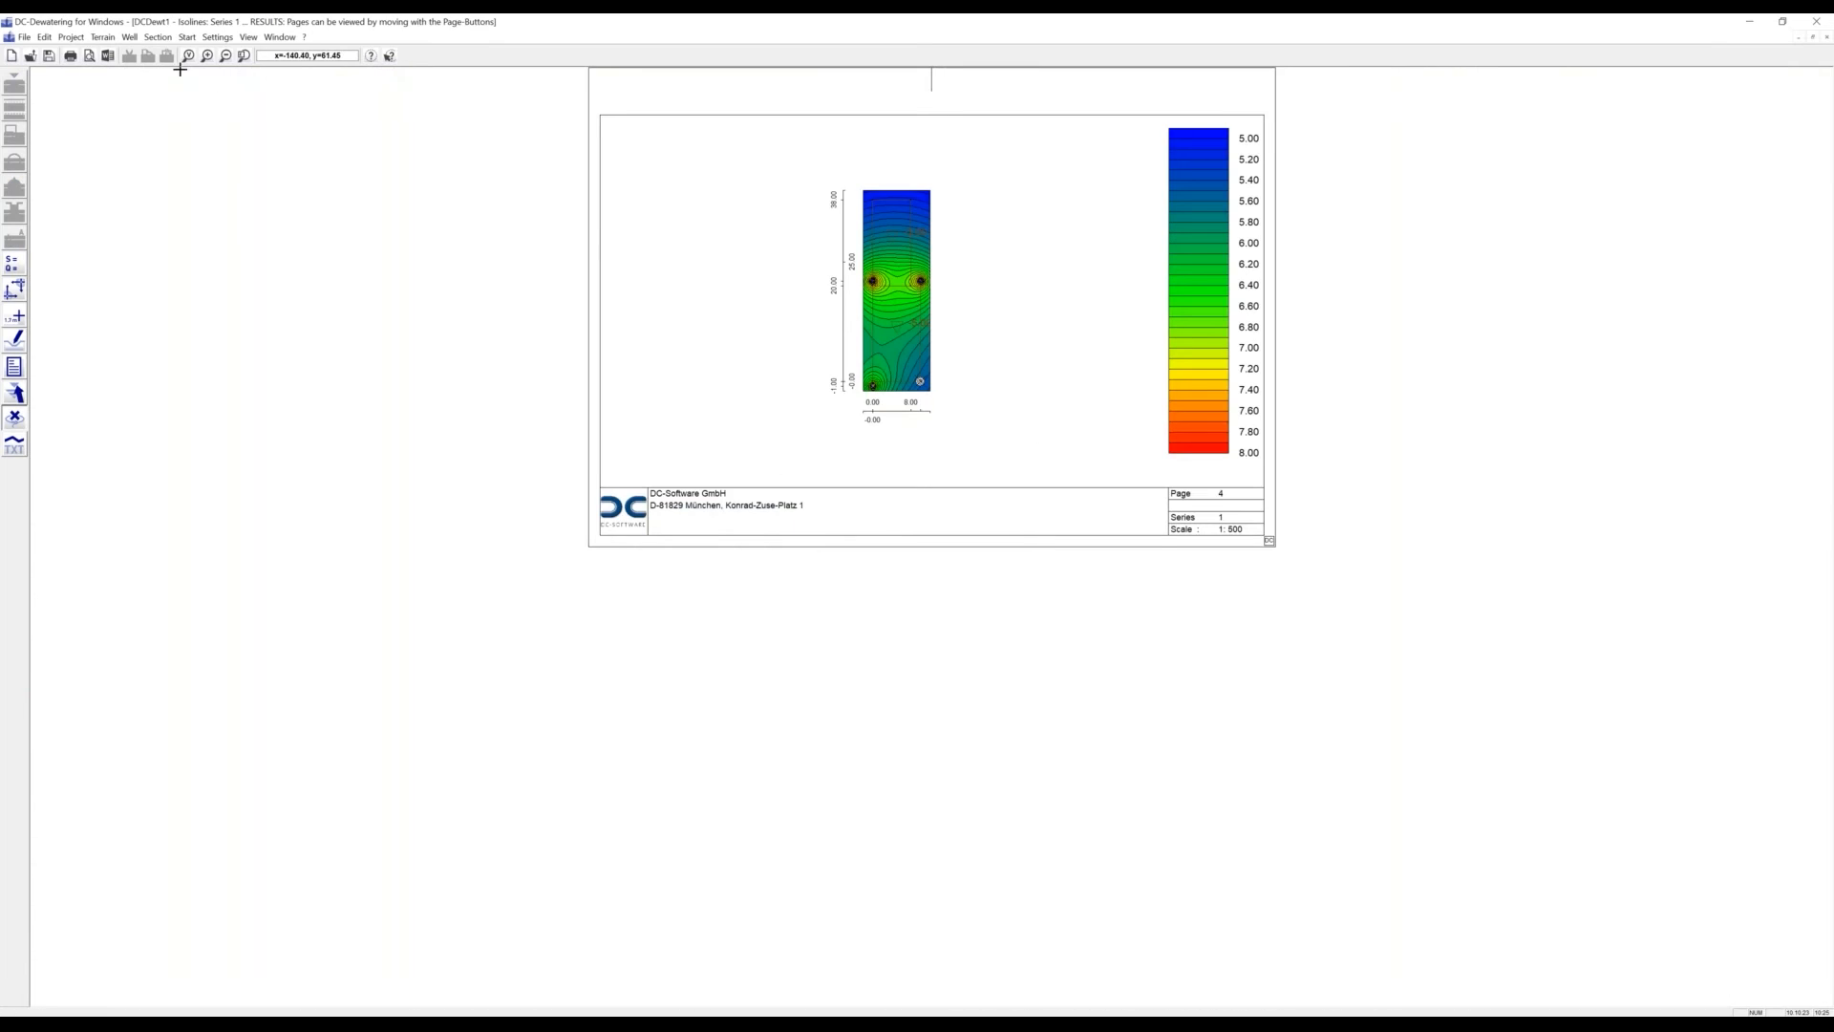
Examine the color plot of the lowering and the results for both sections of the two-pit system
{"action": "left_click", "coordinate": [206, 55]}
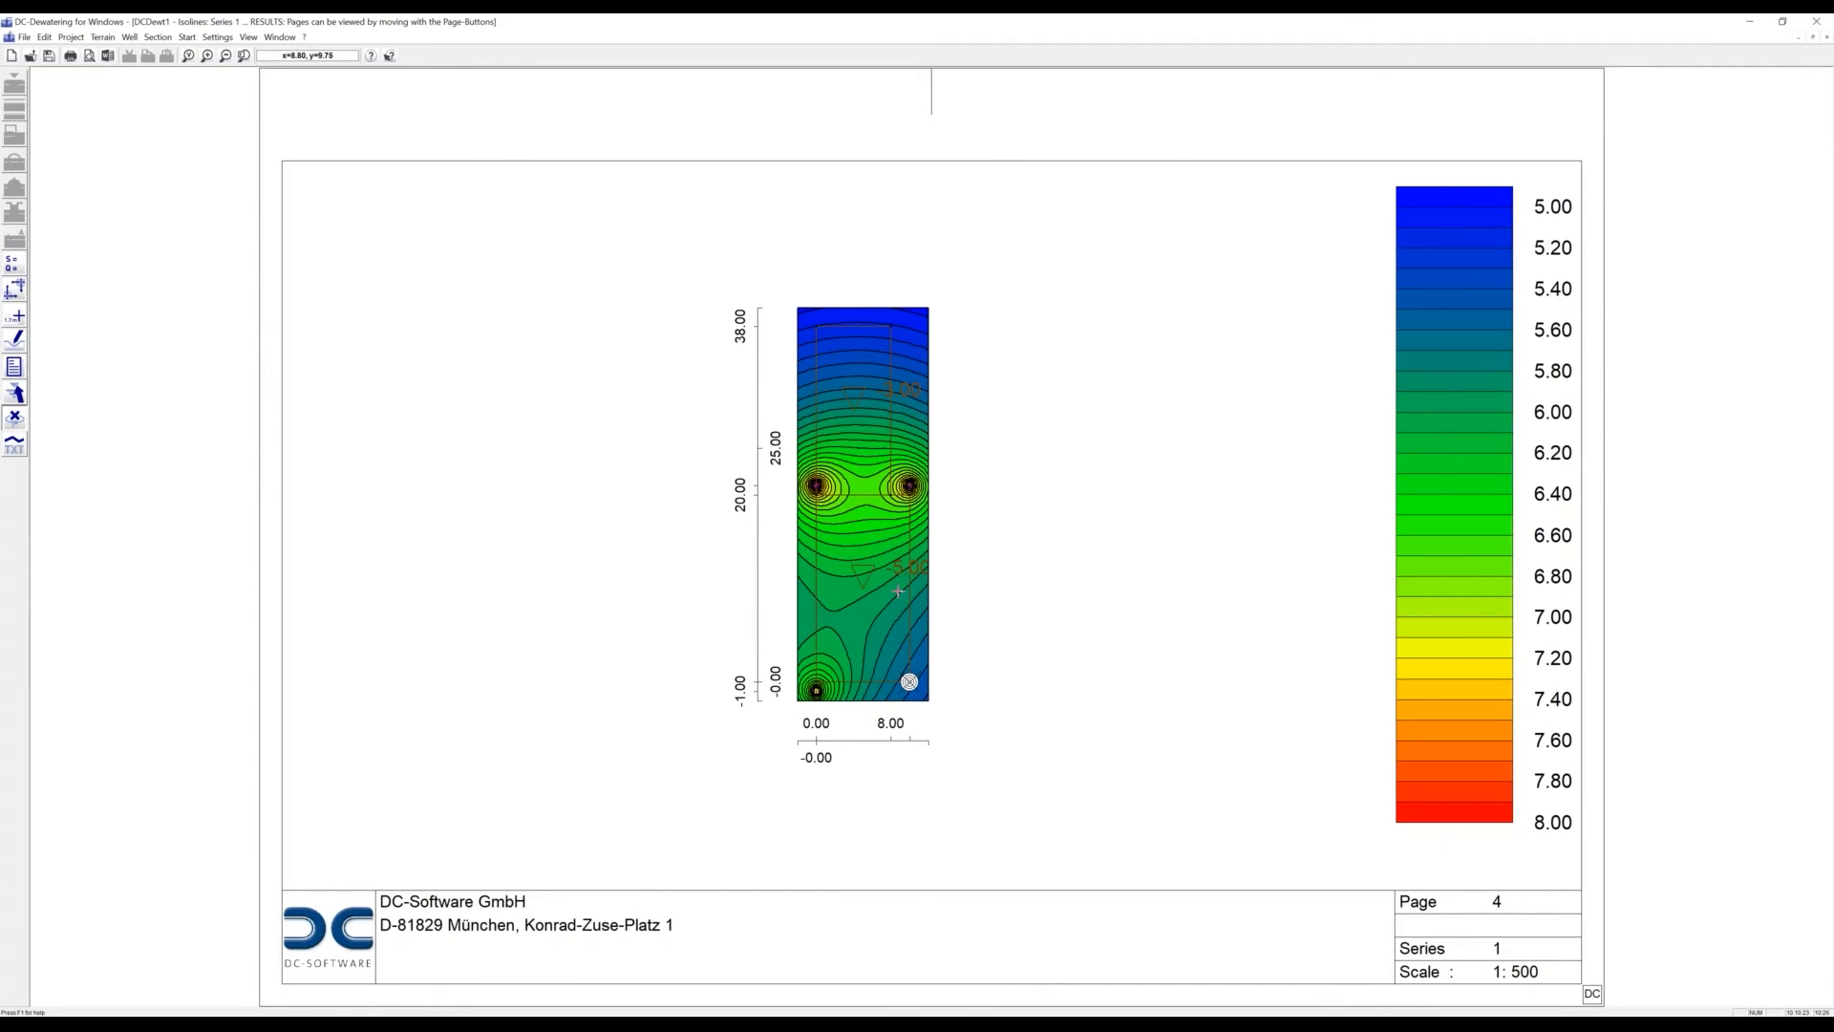
{"action": "key", "text": "Page_Down"}
{"action": "key", "text": "Page_Down"}
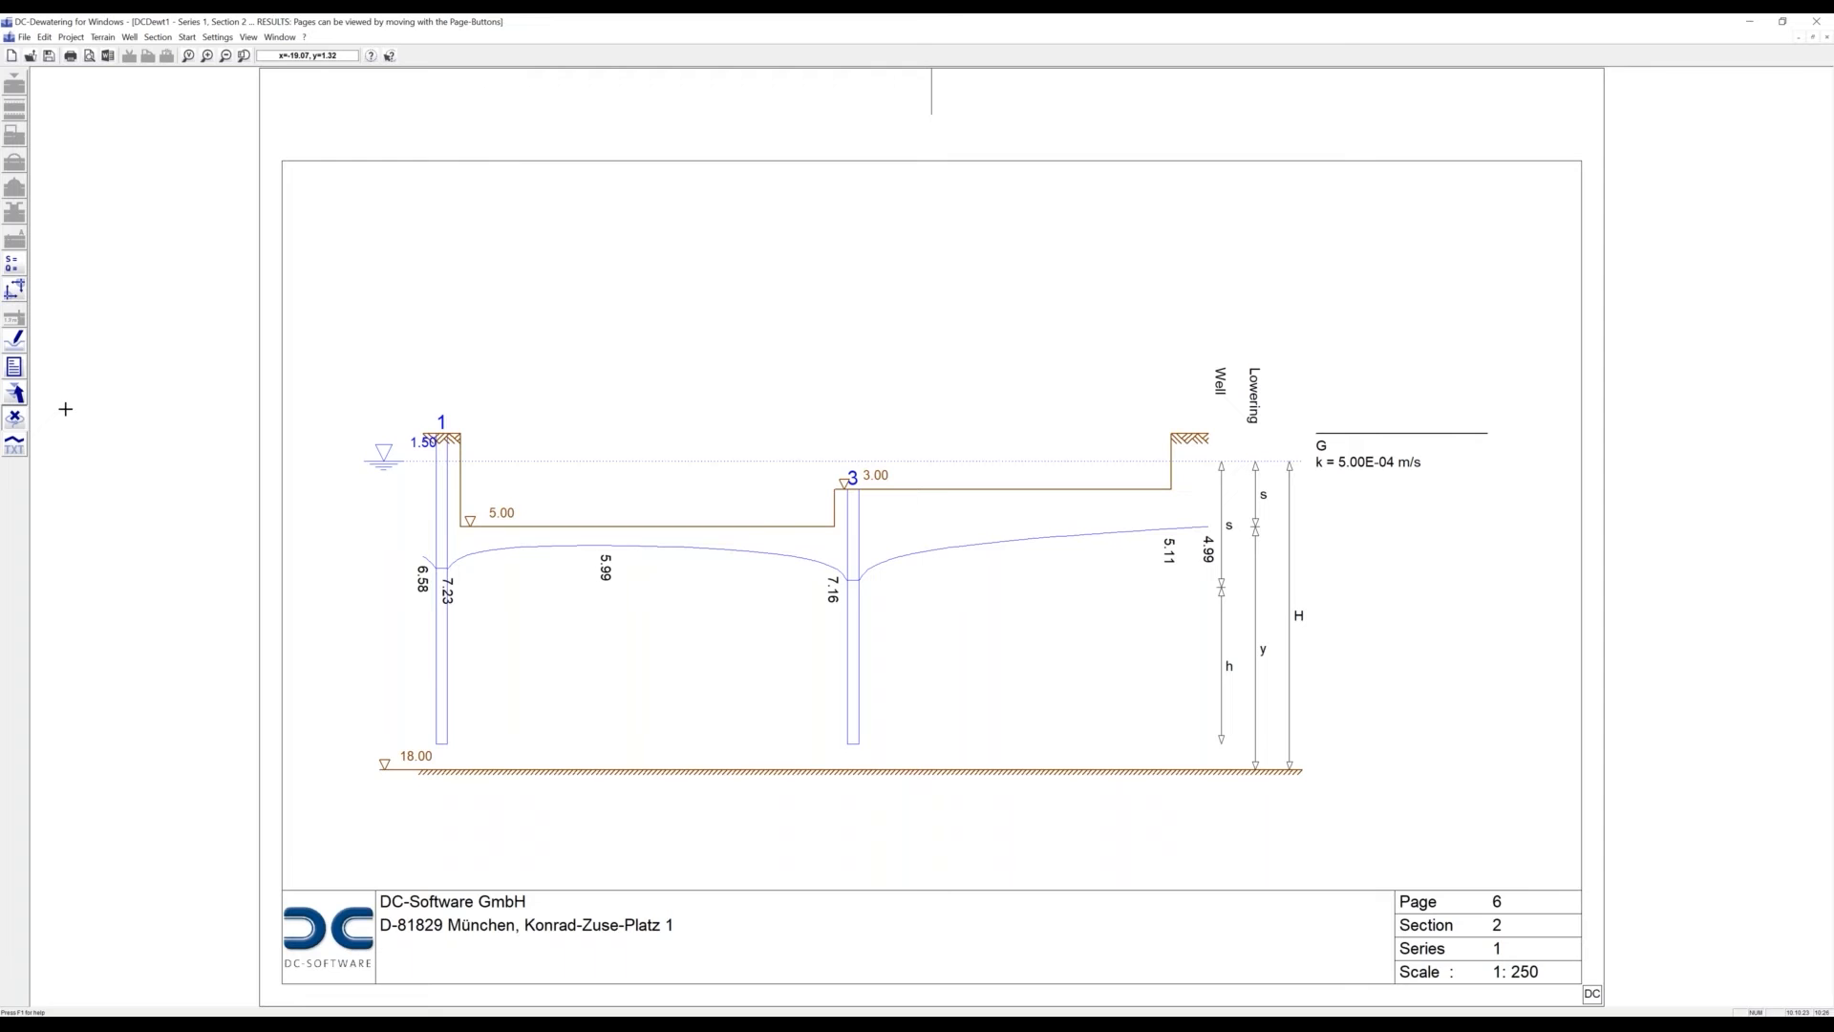
Return to the system plan and delete the smaller subsoil pit adjoining the main pit's upper edge
{"action": "left_click", "coordinate": [18, 393]}
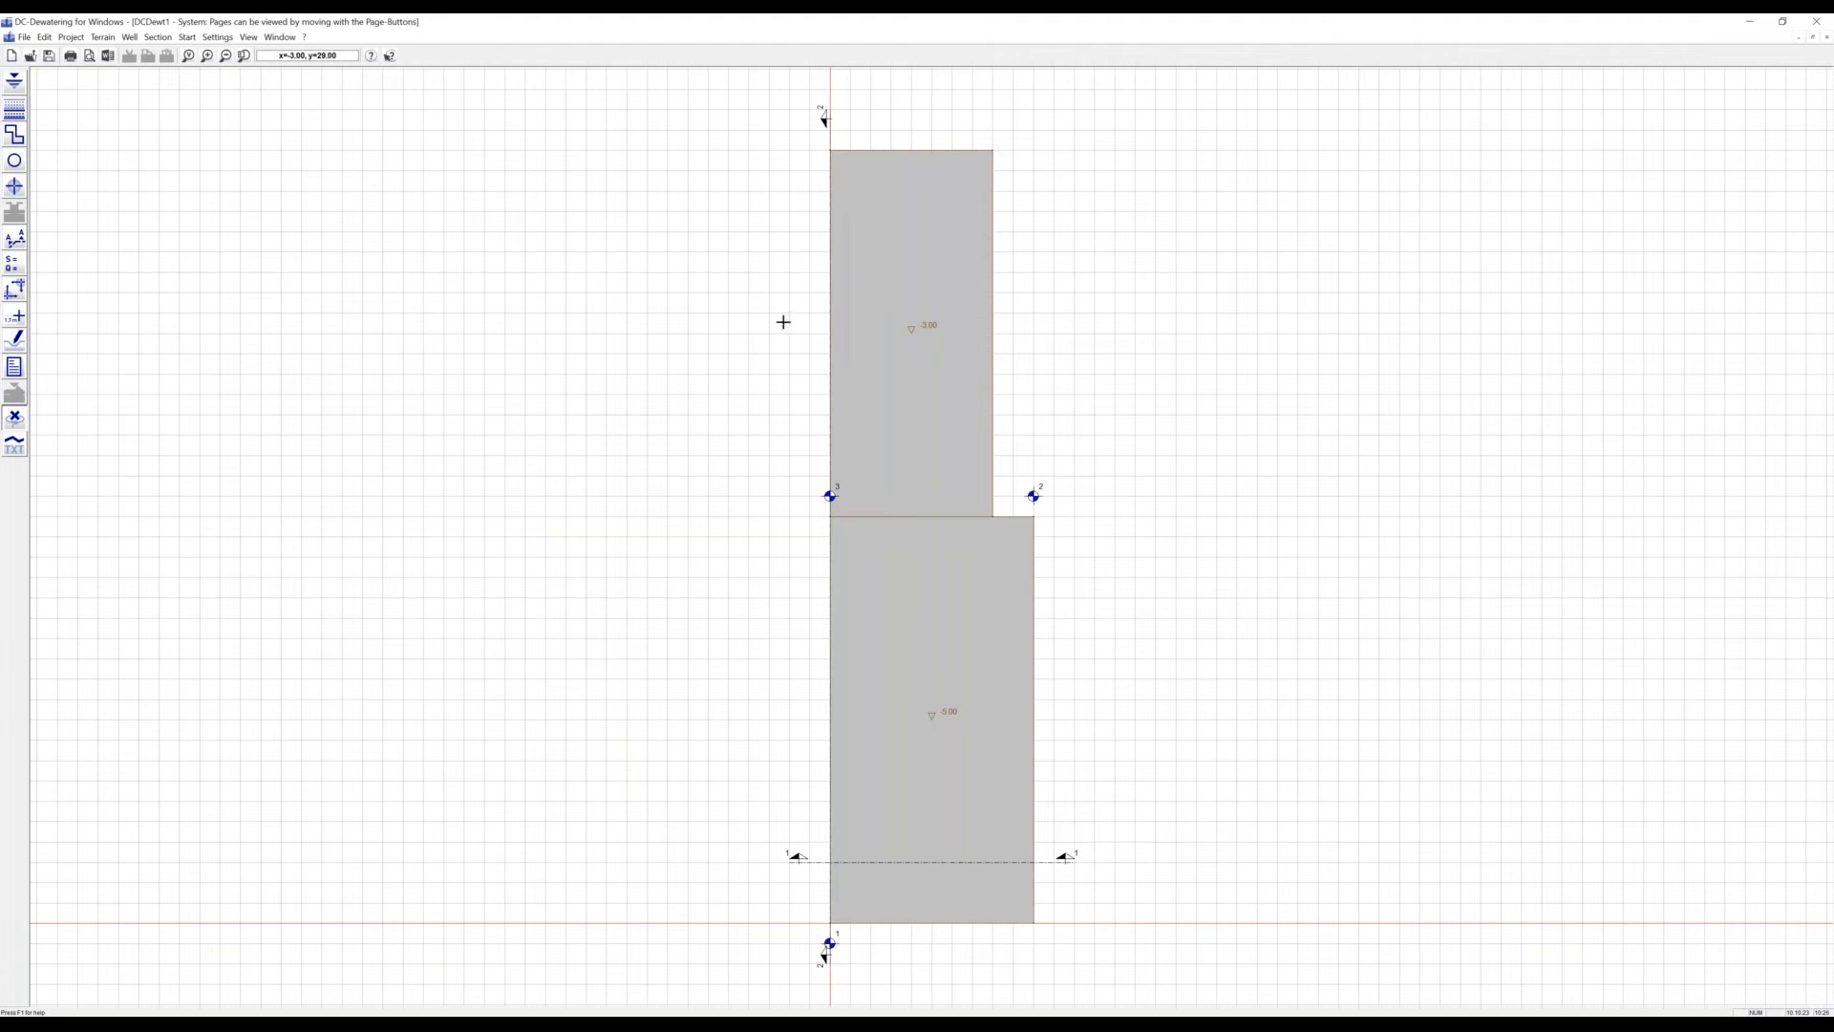
{"action": "left_click", "coordinate": [913, 153]}
{"action": "key", "text": "Delete"}
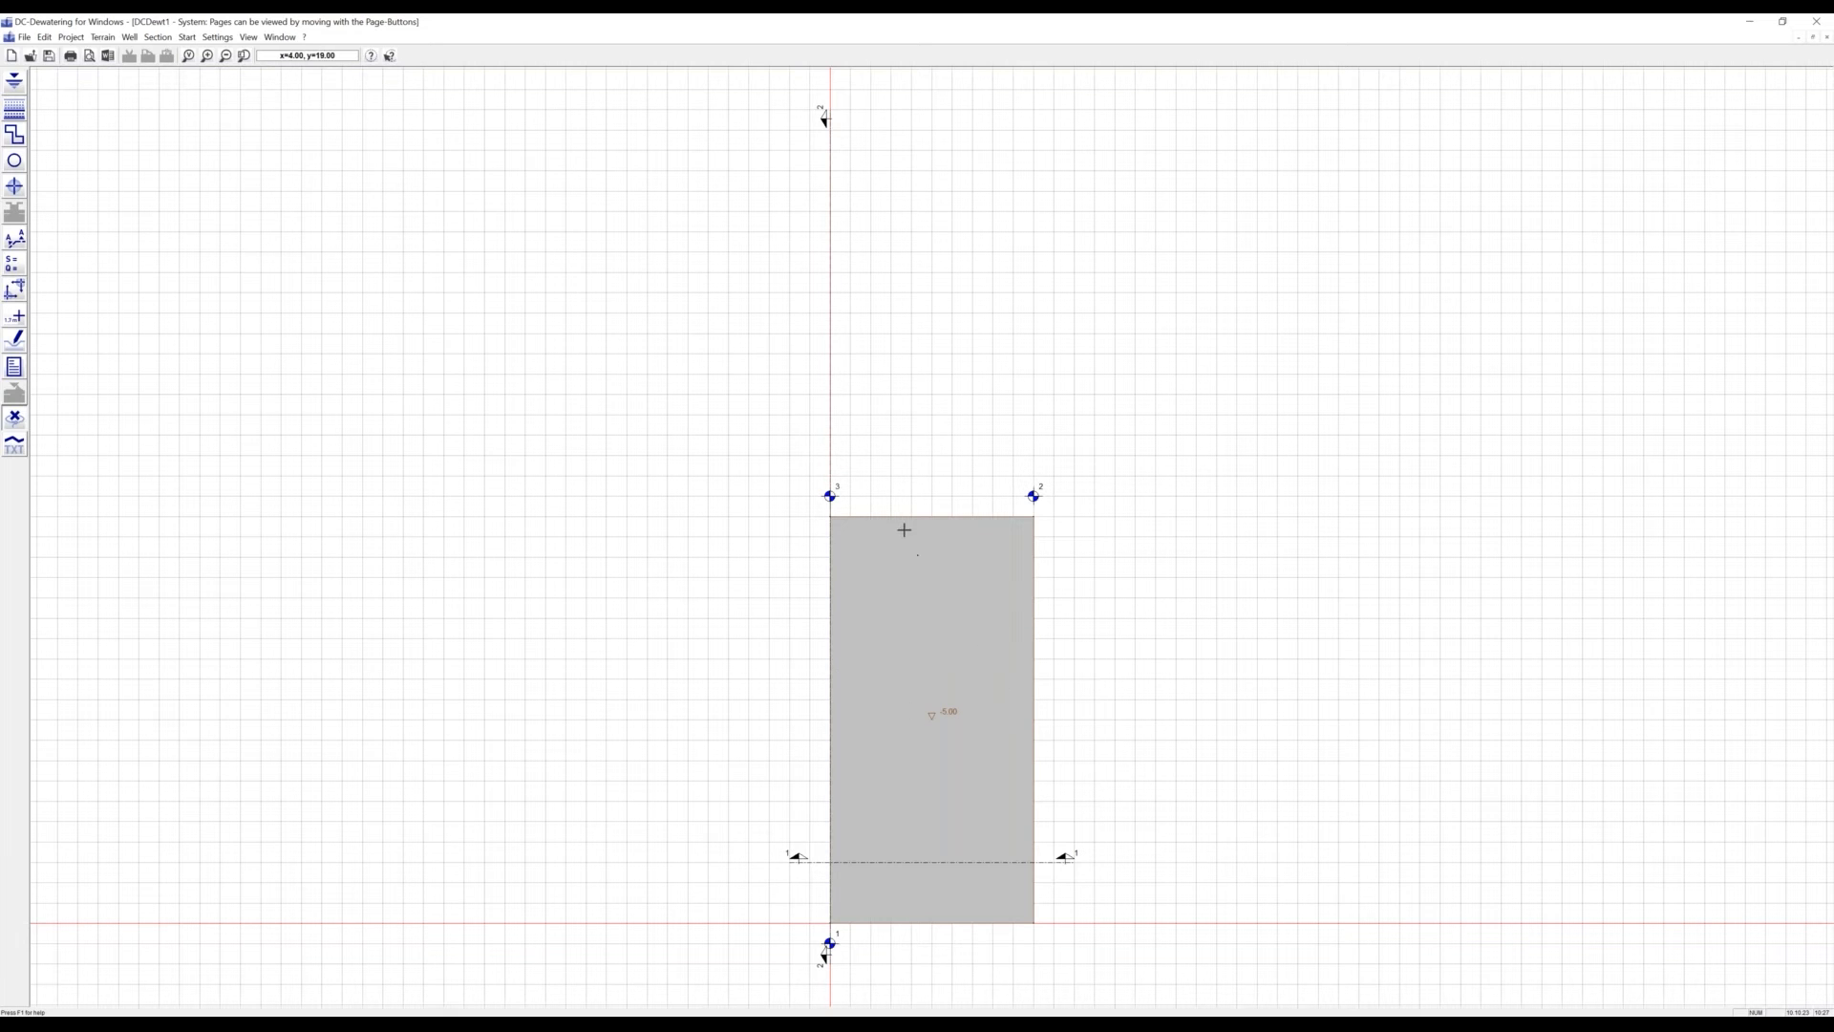
Give the remaining pit a waterproof enclosure 16 m deep and check the analysis adapted to depth
{"action": "double_click", "coordinate": [902, 520]}
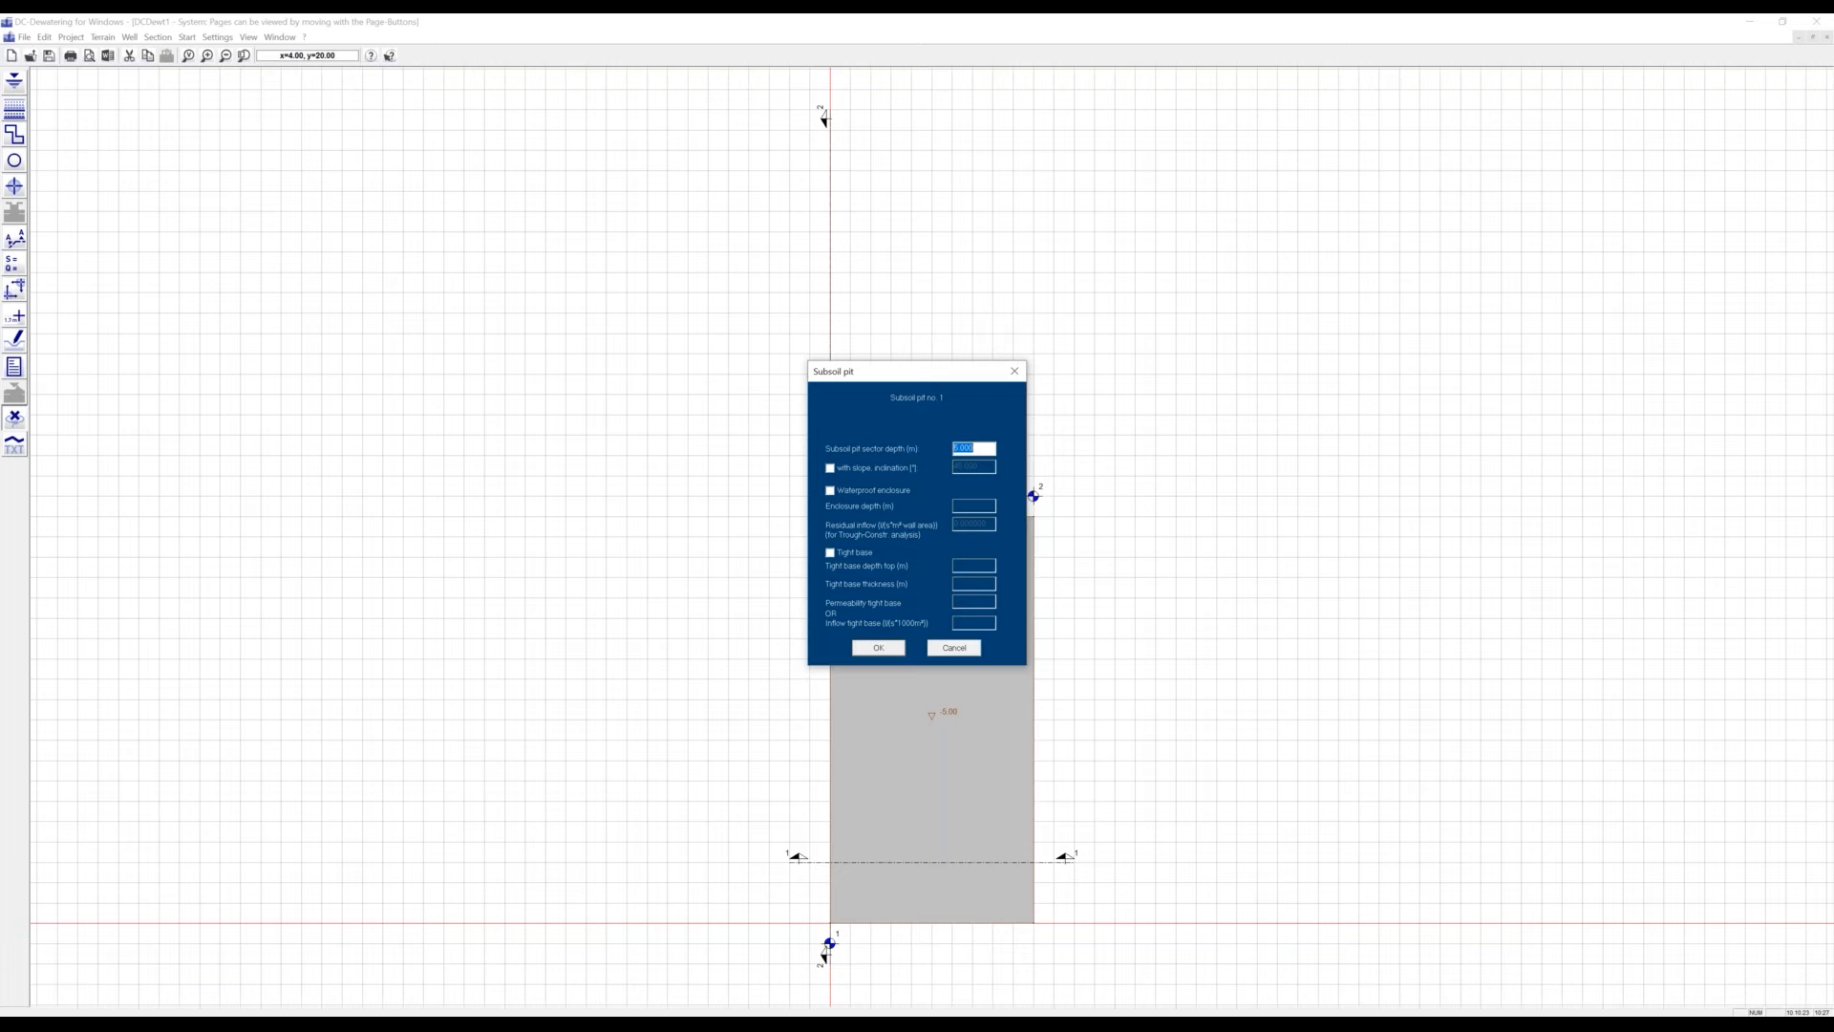
{"action": "left_click", "coordinate": [857, 492]}
{"action": "left_click", "coordinate": [884, 649]}
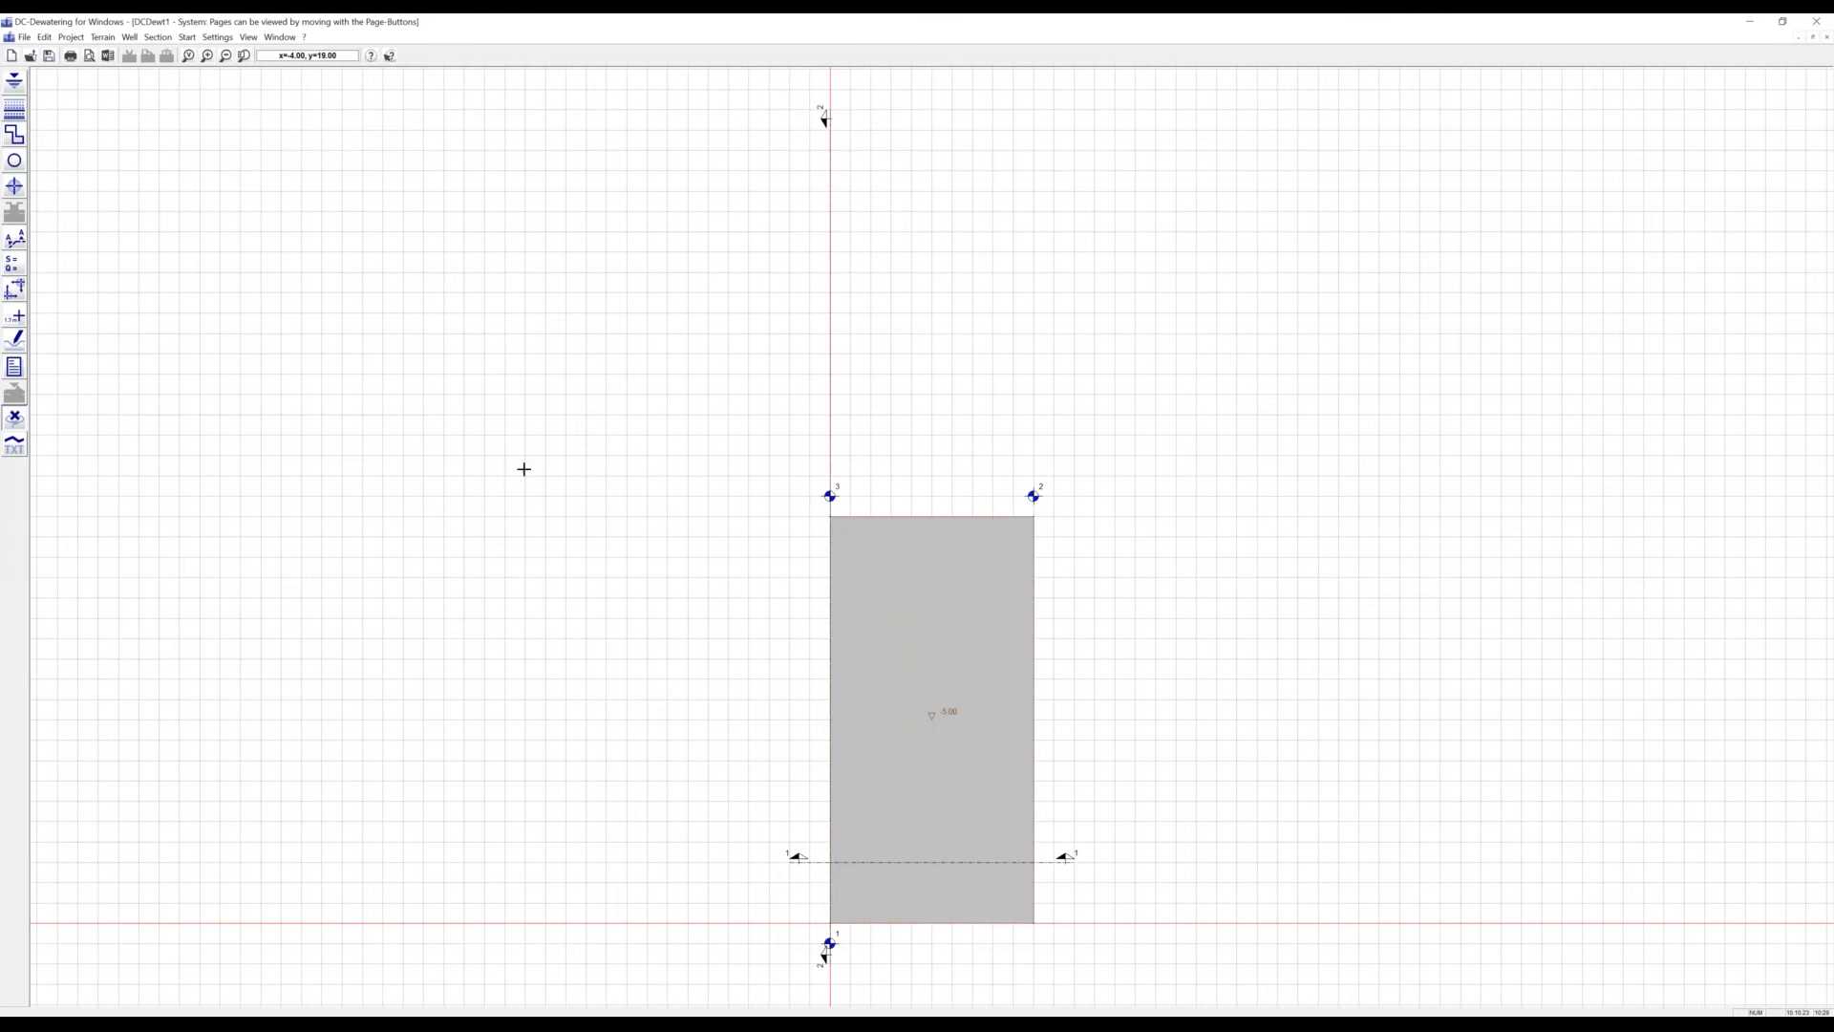
{"action": "left_click", "coordinate": [13, 264]}
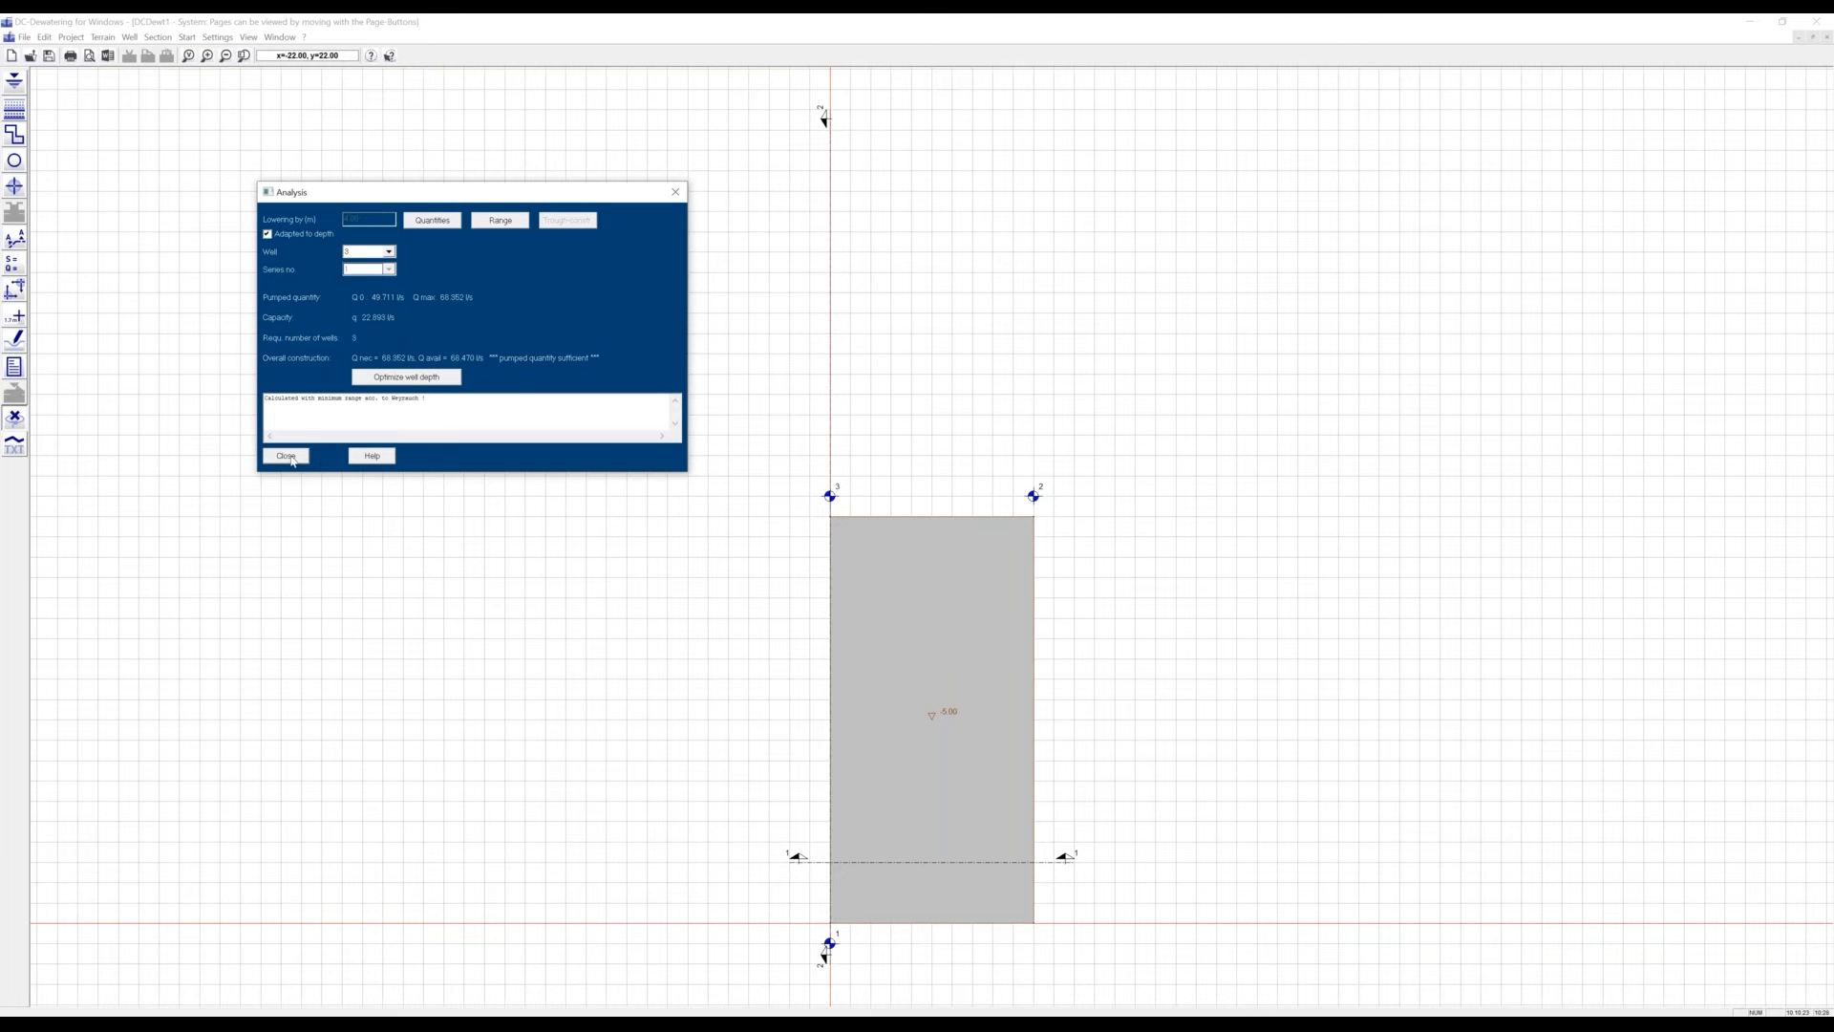
{"action": "left_click", "coordinate": [287, 455]}
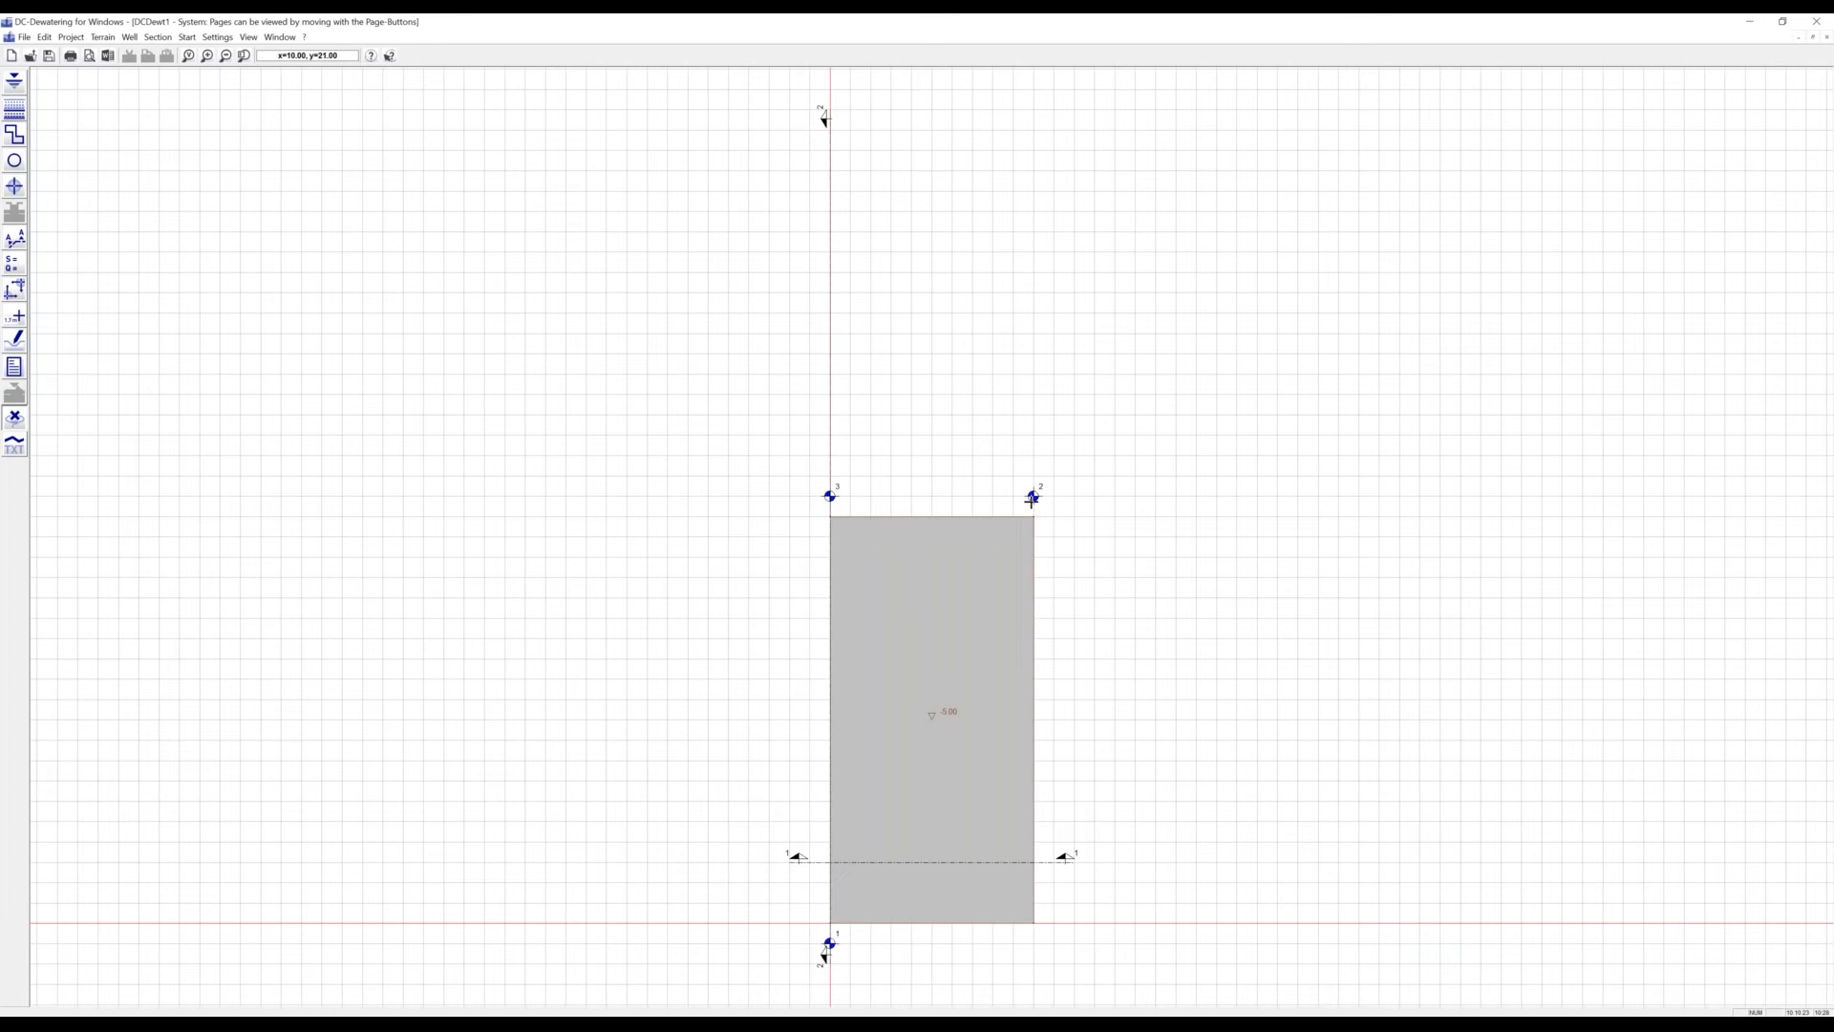
Move the wells inside the pit: well 2 to (9, 19), well 3 to (1, 19) and well 1 to (1, 1)
{"action": "left_click_drag", "start_coordinate": [1032, 496], "coordinate": [1014, 536]}
{"action": "left_click", "coordinate": [831, 496]}
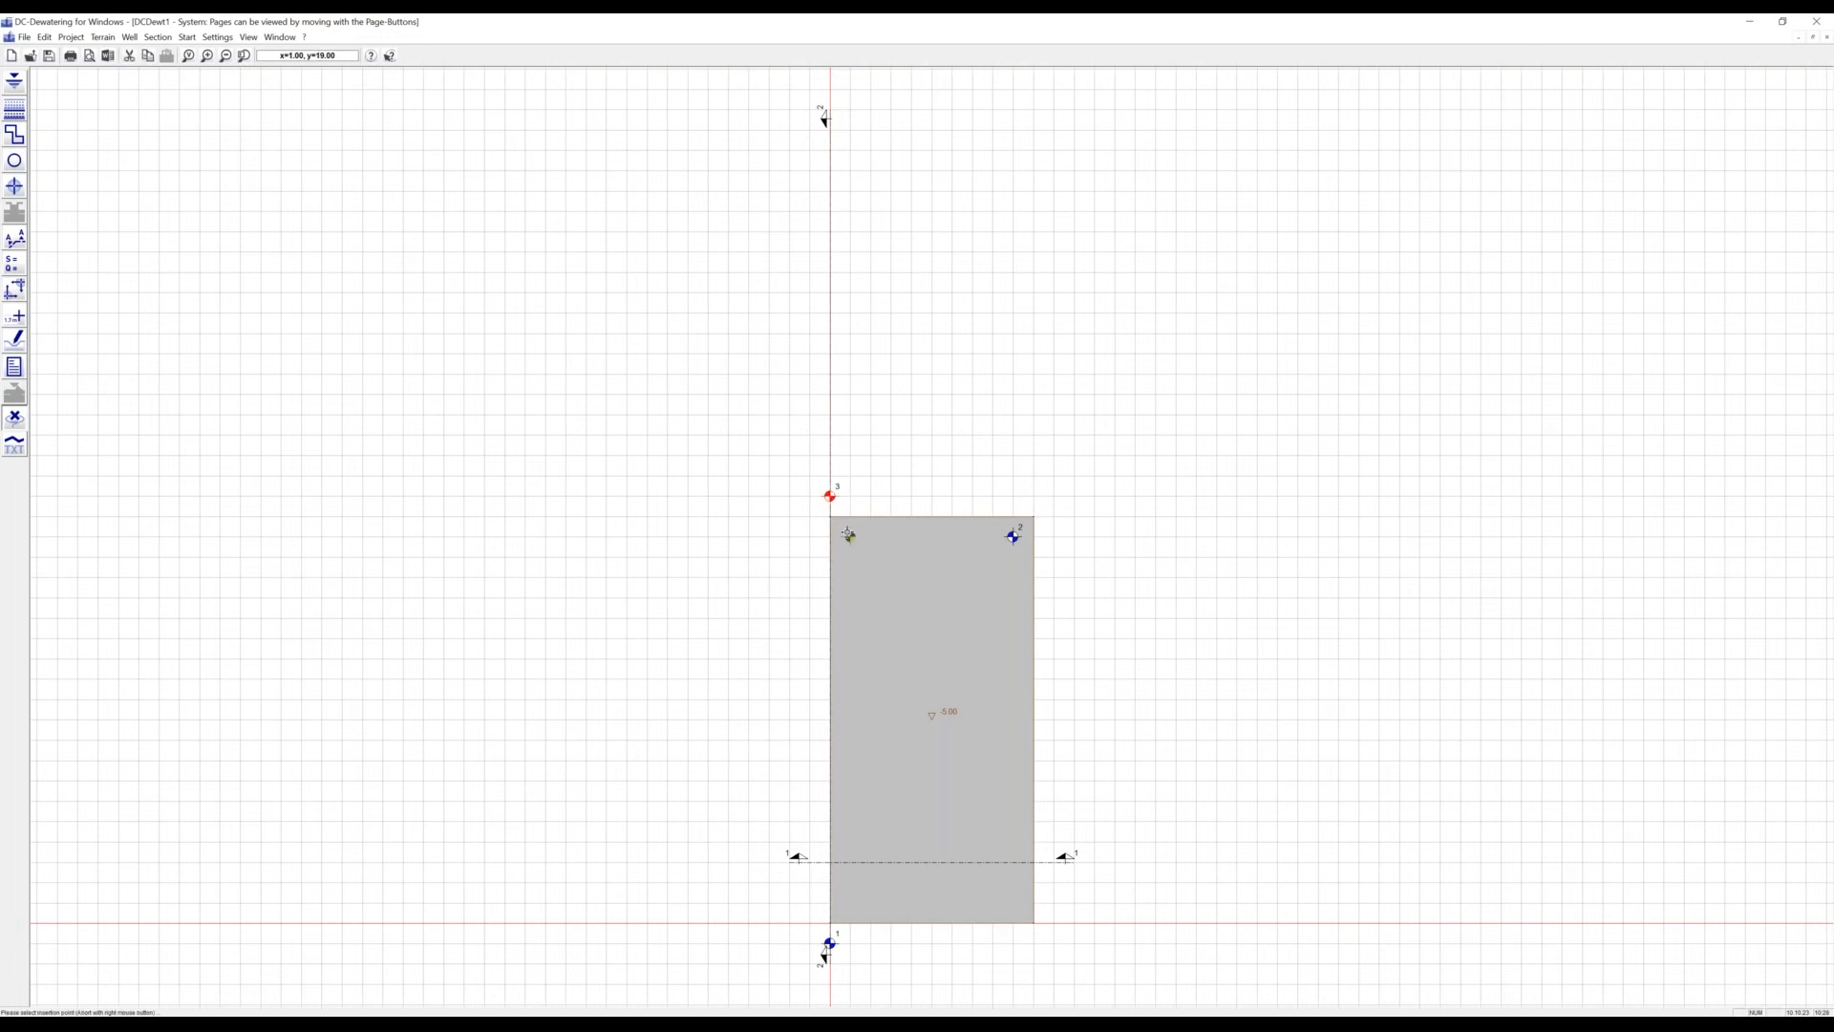
{"action": "left_click", "coordinate": [848, 535]}
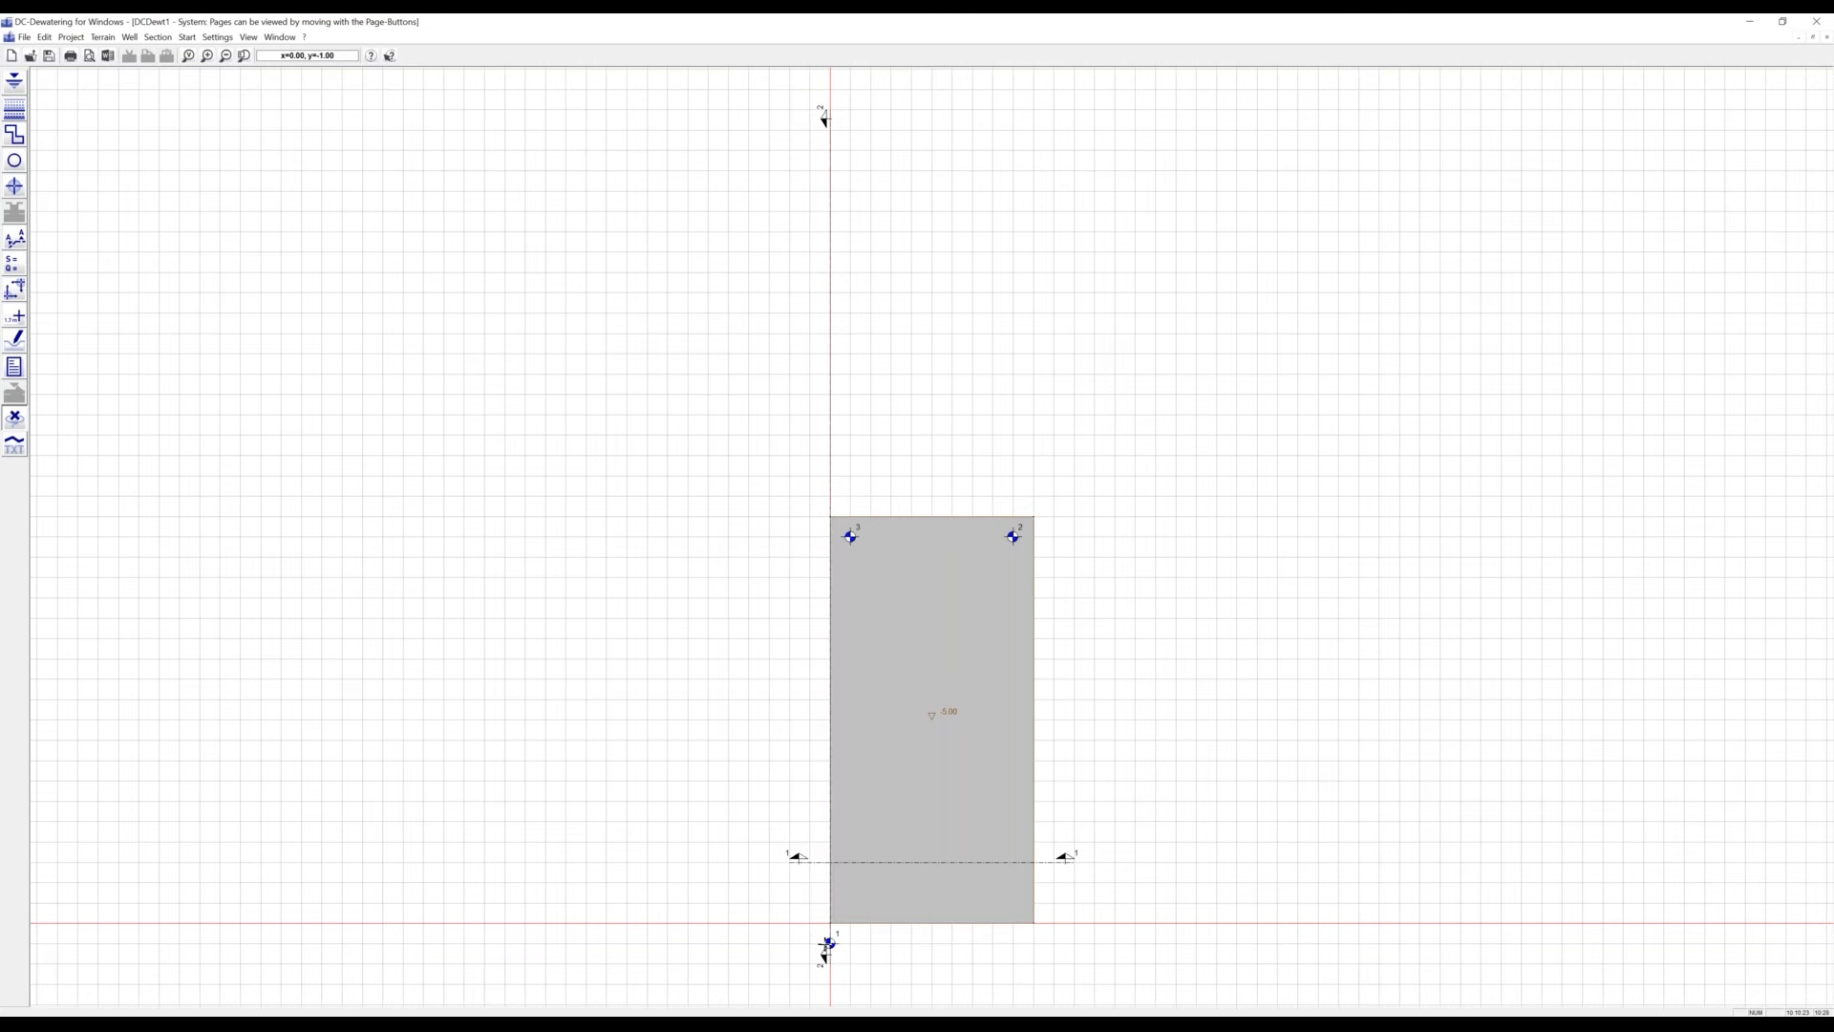
{"action": "left_click", "coordinate": [829, 943]}
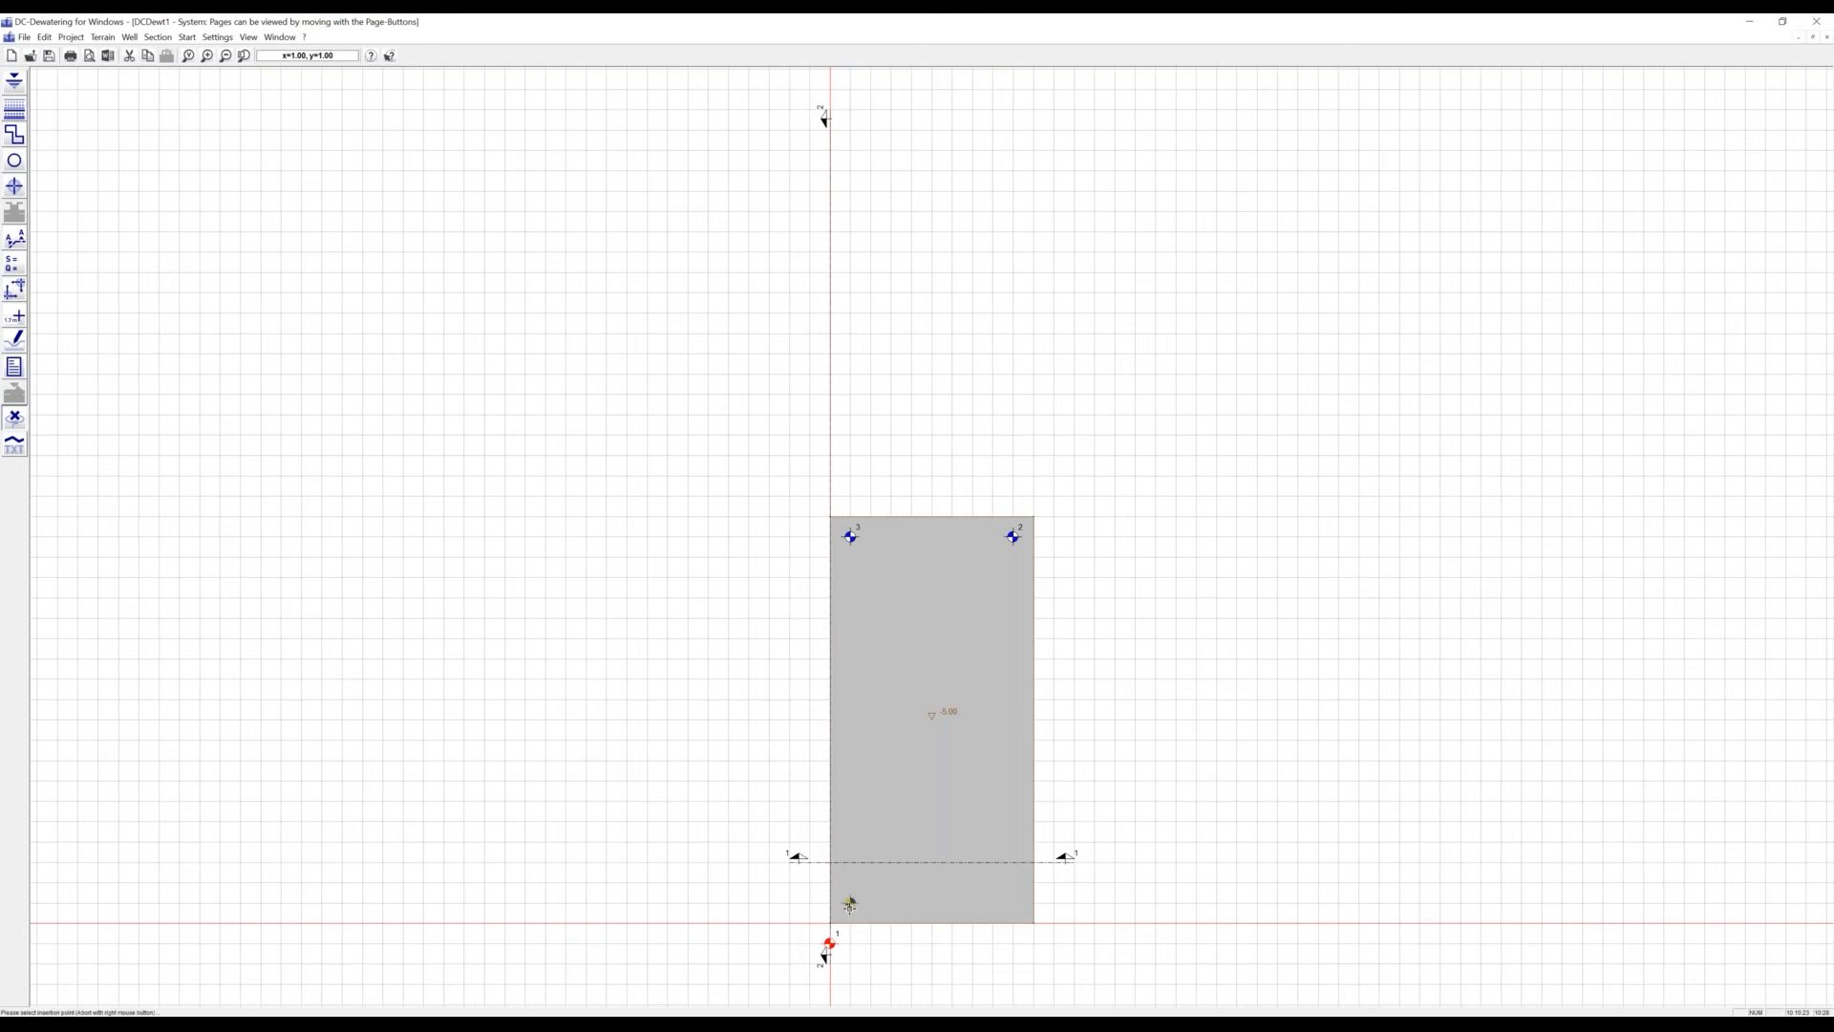
{"action": "left_click", "coordinate": [850, 904]}
Analyze the pumped quantities for the enclosed pit with the inner wells and review the results pages
{"action": "left_click", "coordinate": [23, 271]}
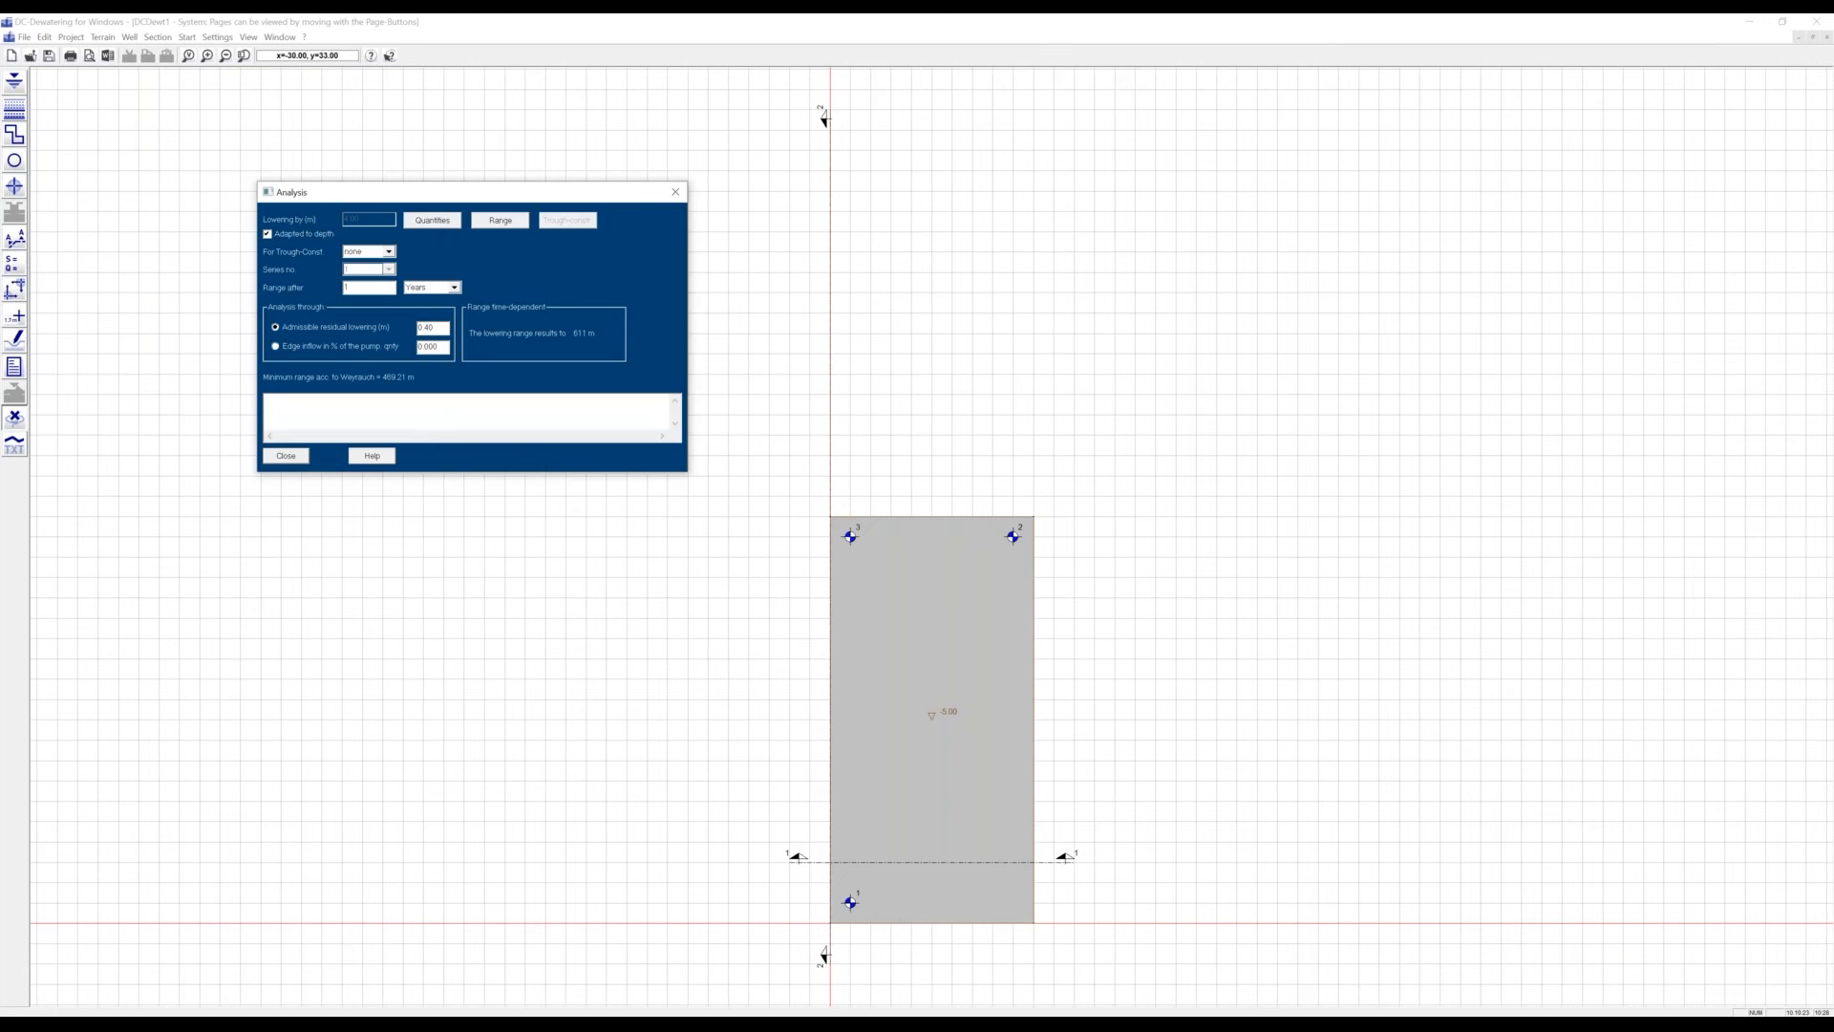
{"action": "left_click", "coordinate": [414, 223]}
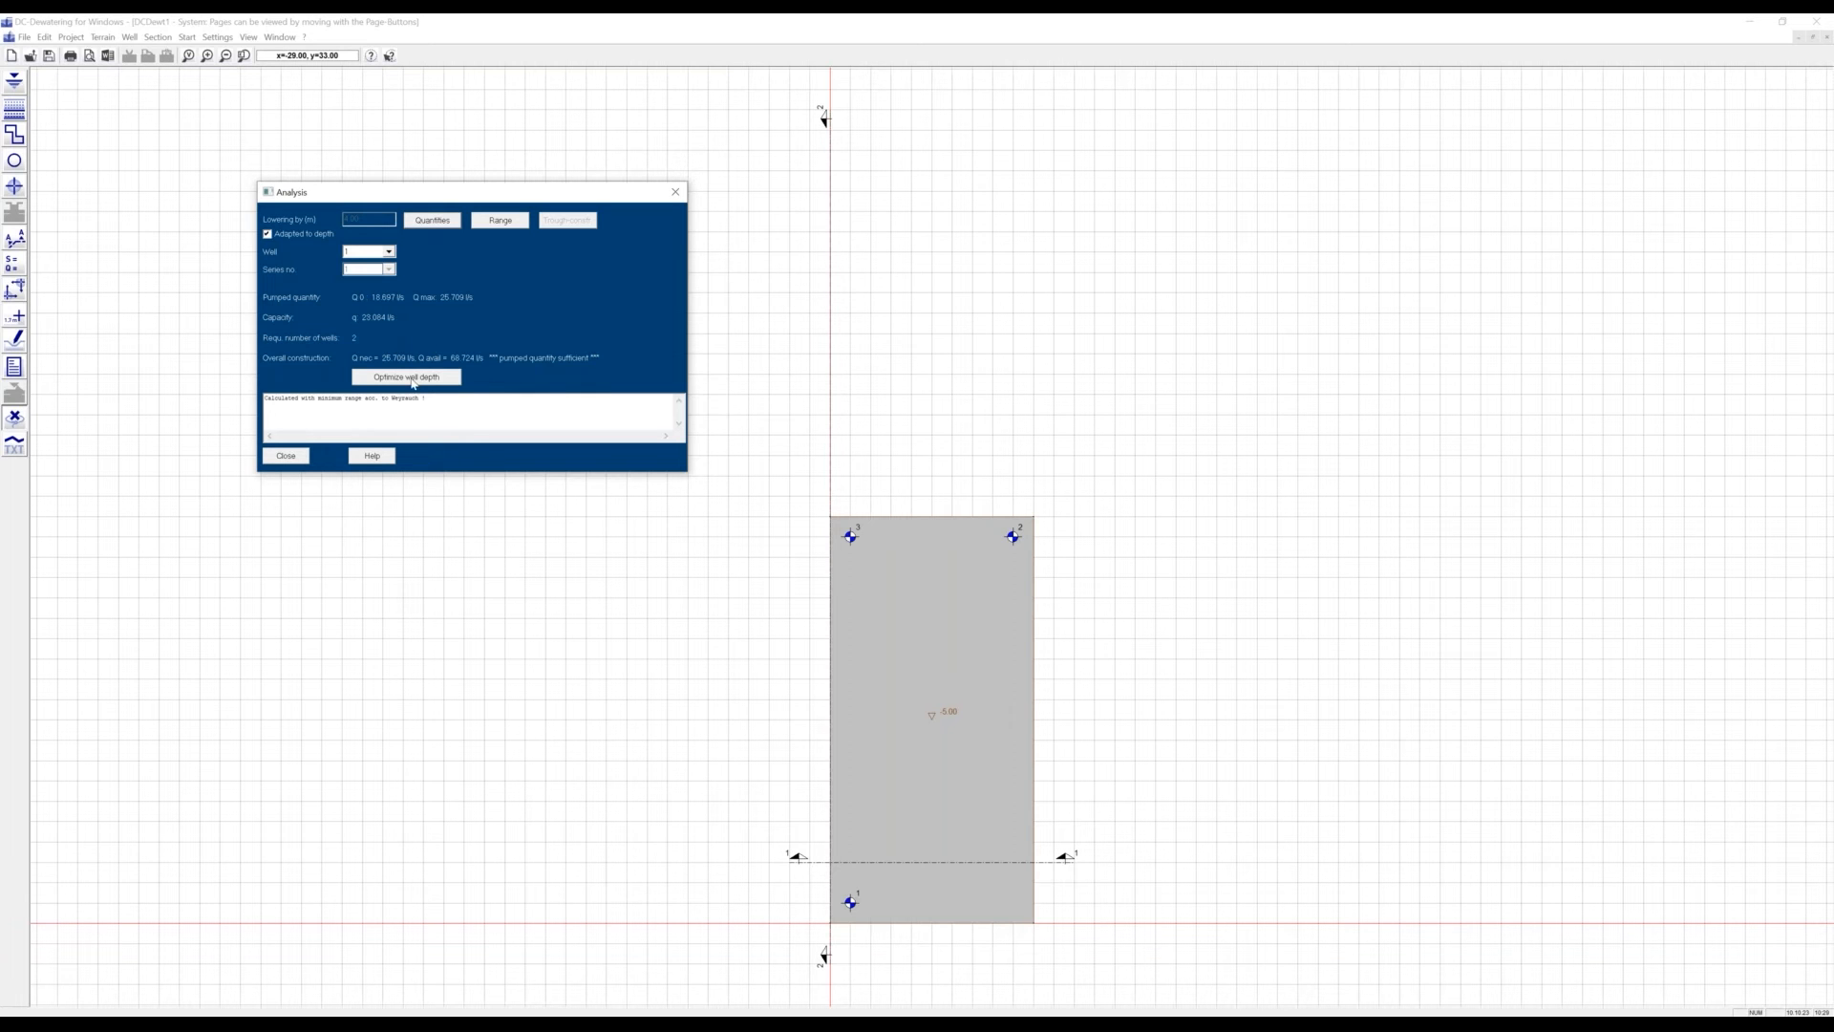
{"action": "left_click", "coordinate": [302, 457]}
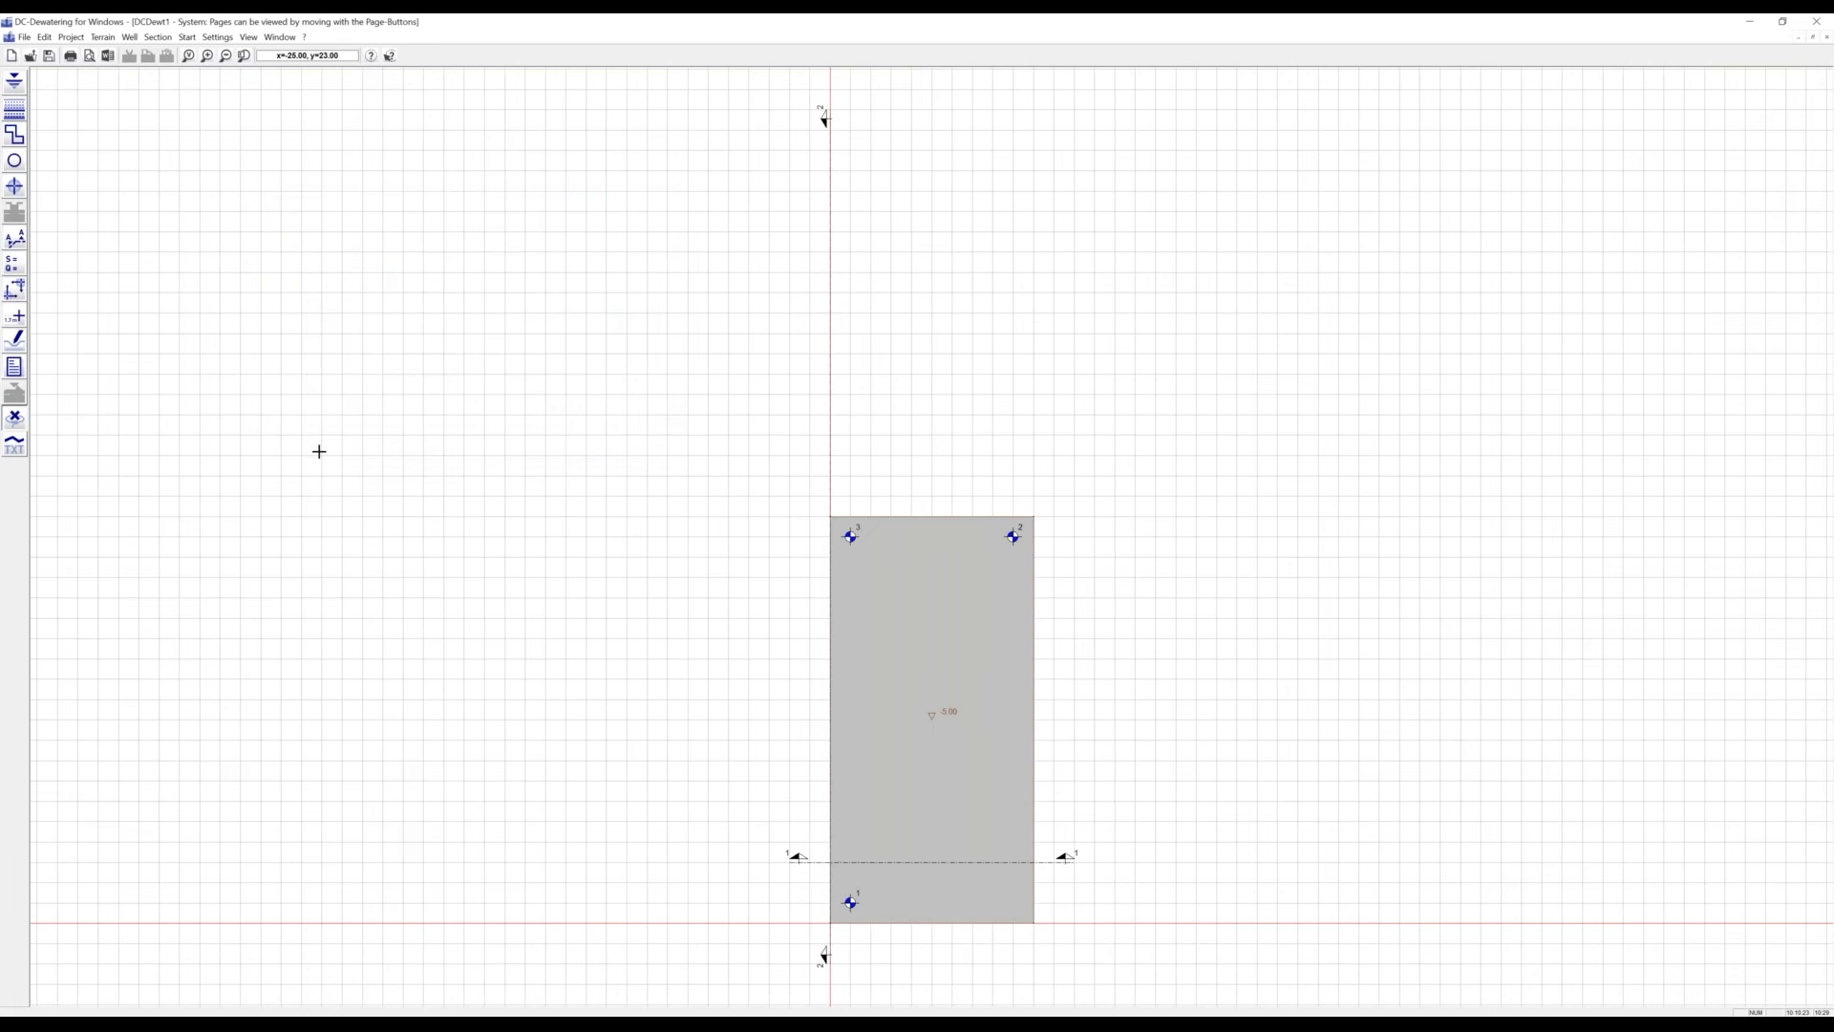
{"action": "key", "text": "Page_Down"}
{"action": "key", "text": "Page_Down"}
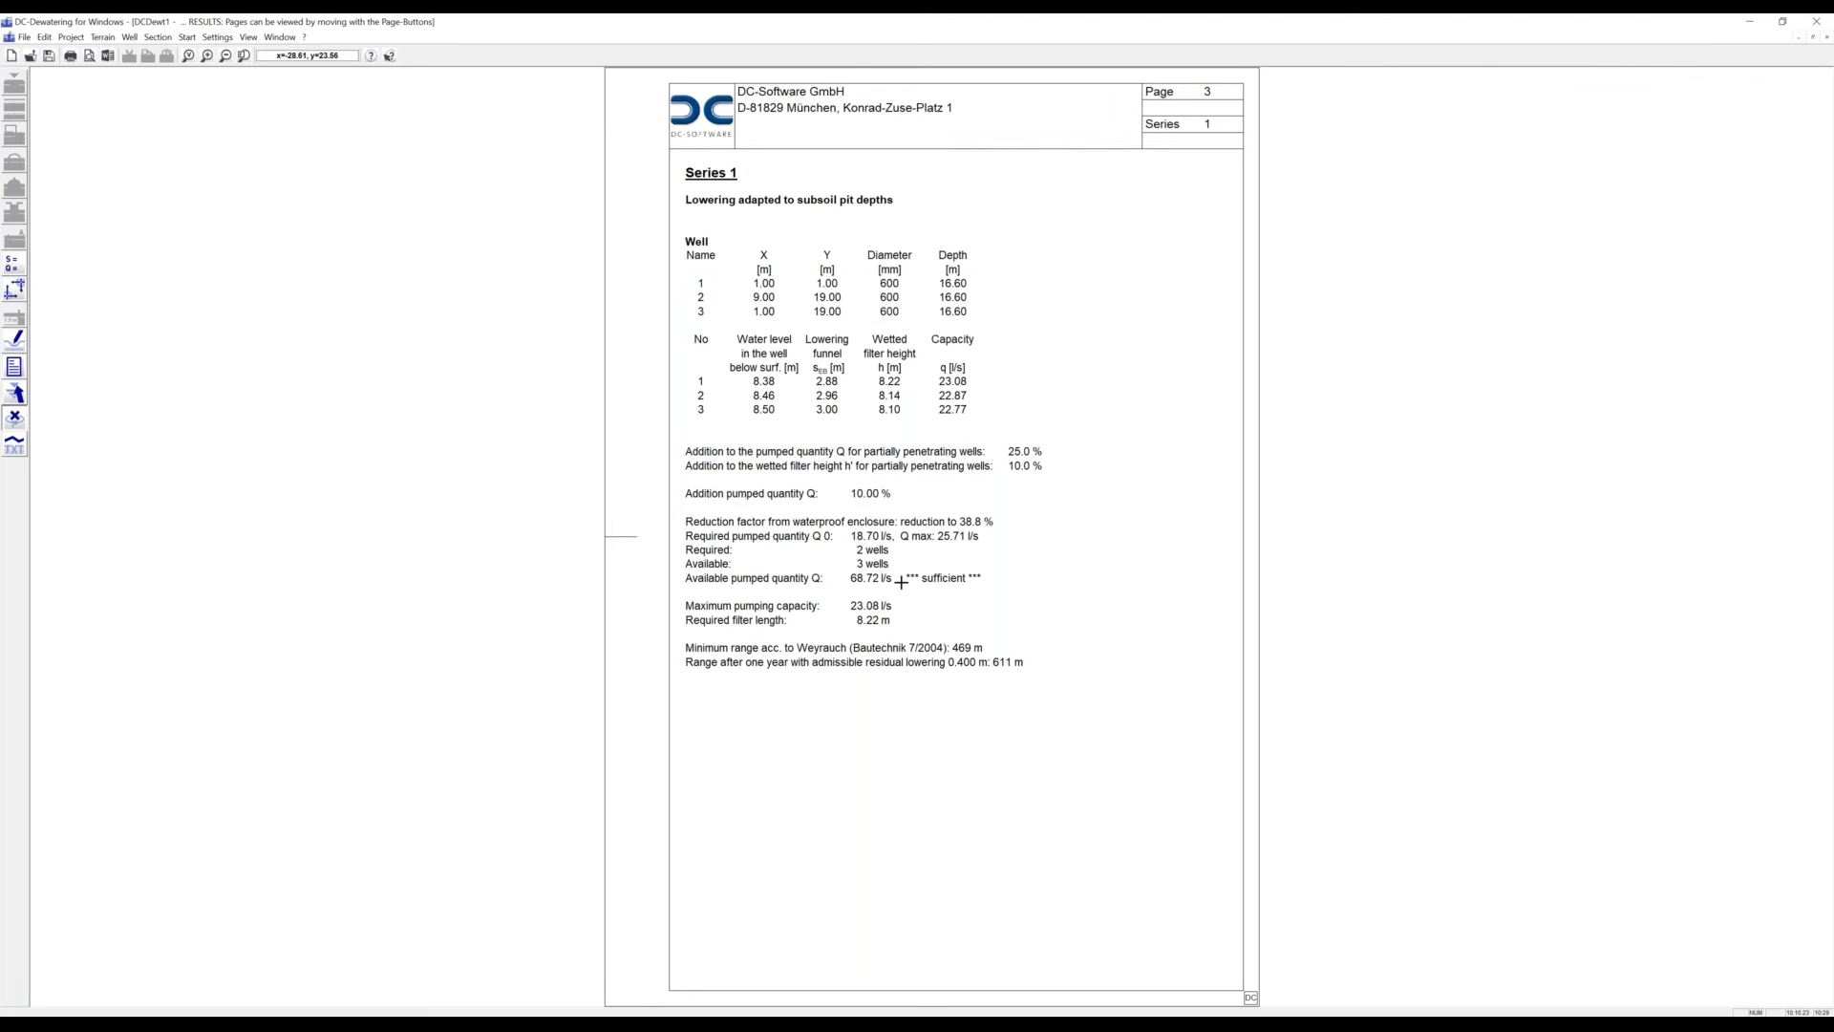
{"action": "left_click", "coordinate": [16, 396]}
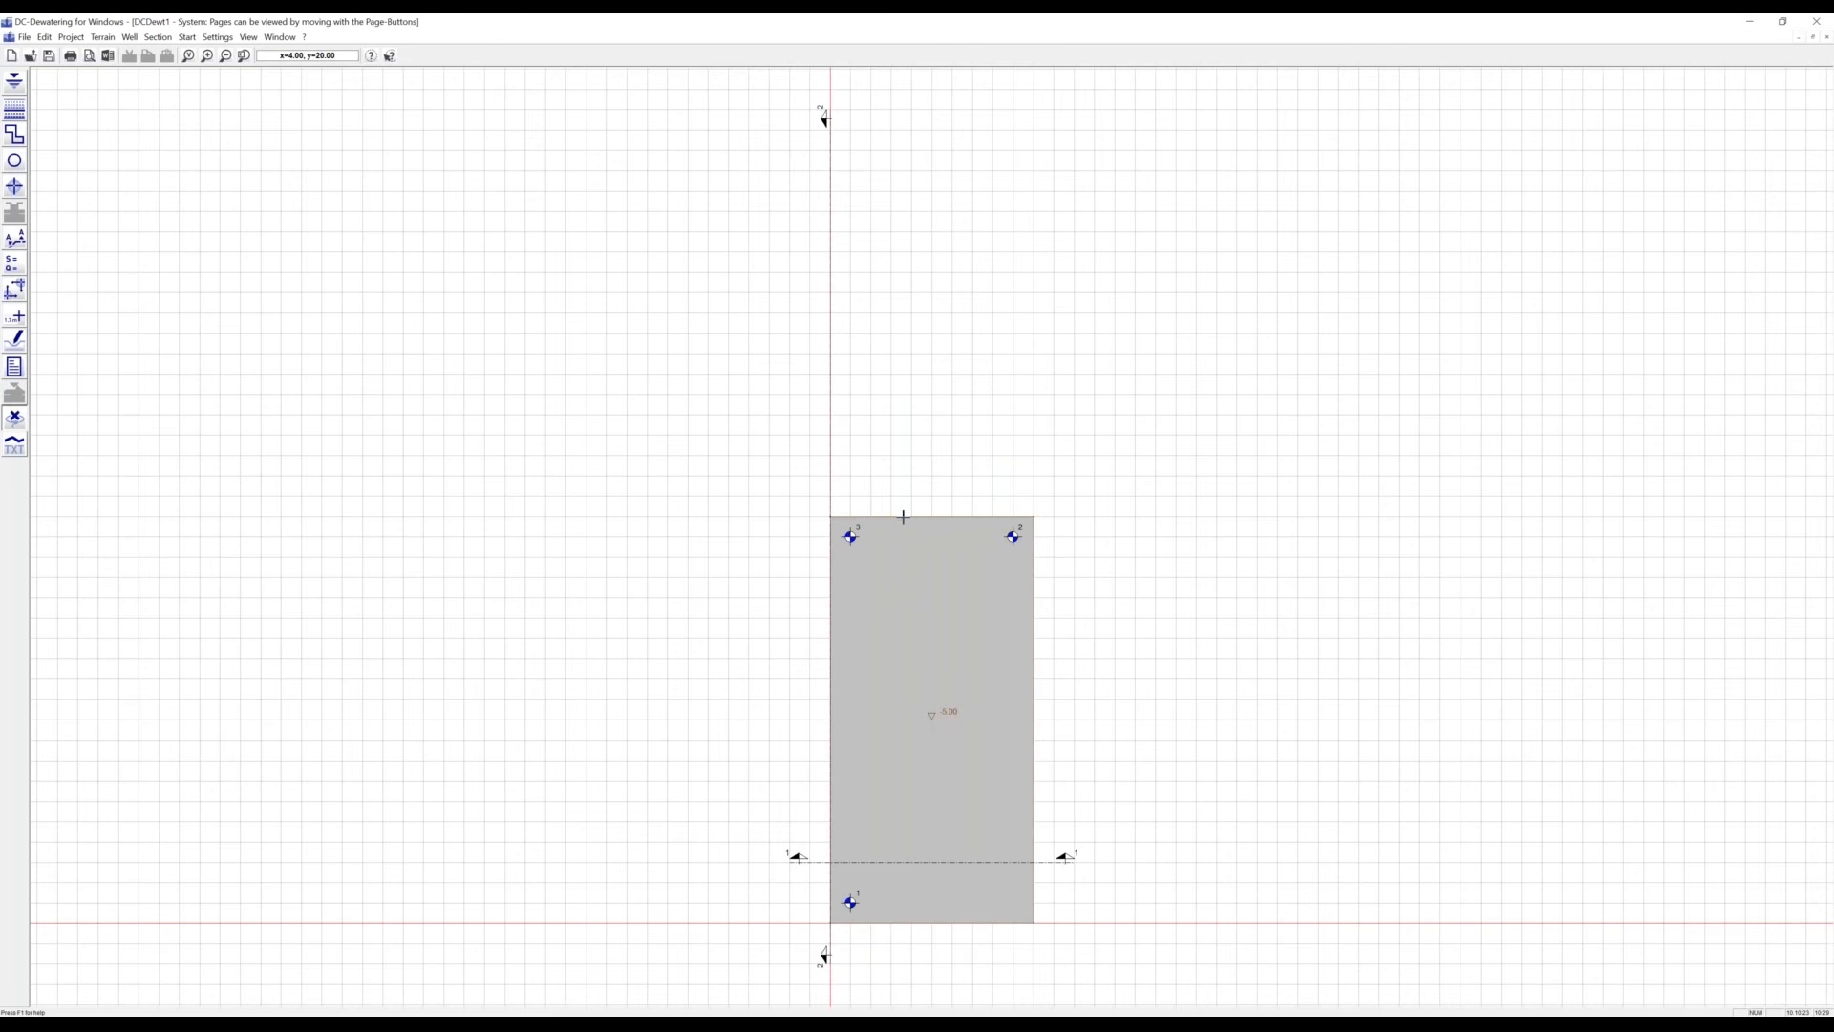
Set the pit's residual wall inflow to 0.02 and add a tight base with top depth 10 m, thickness 1 m and permeability 1e-8 m/s
{"action": "double_click", "coordinate": [903, 517]}
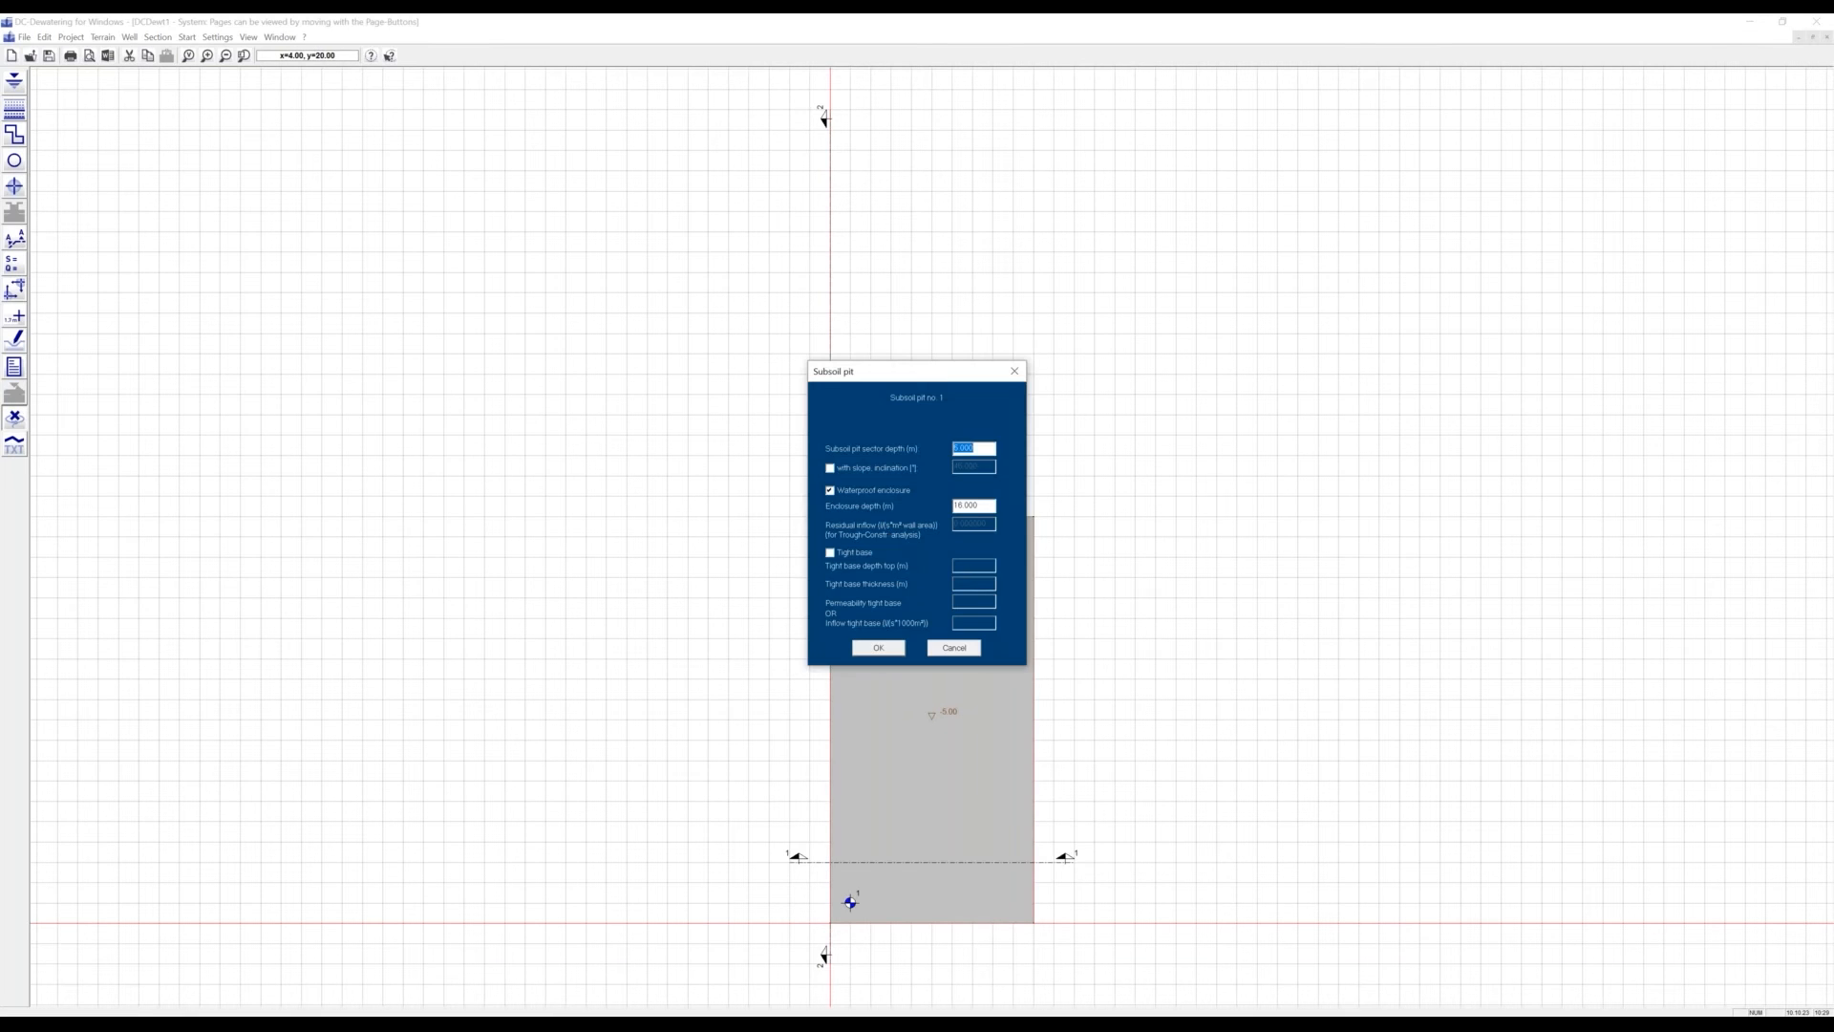
{"action": "left_click", "coordinate": [847, 554]}
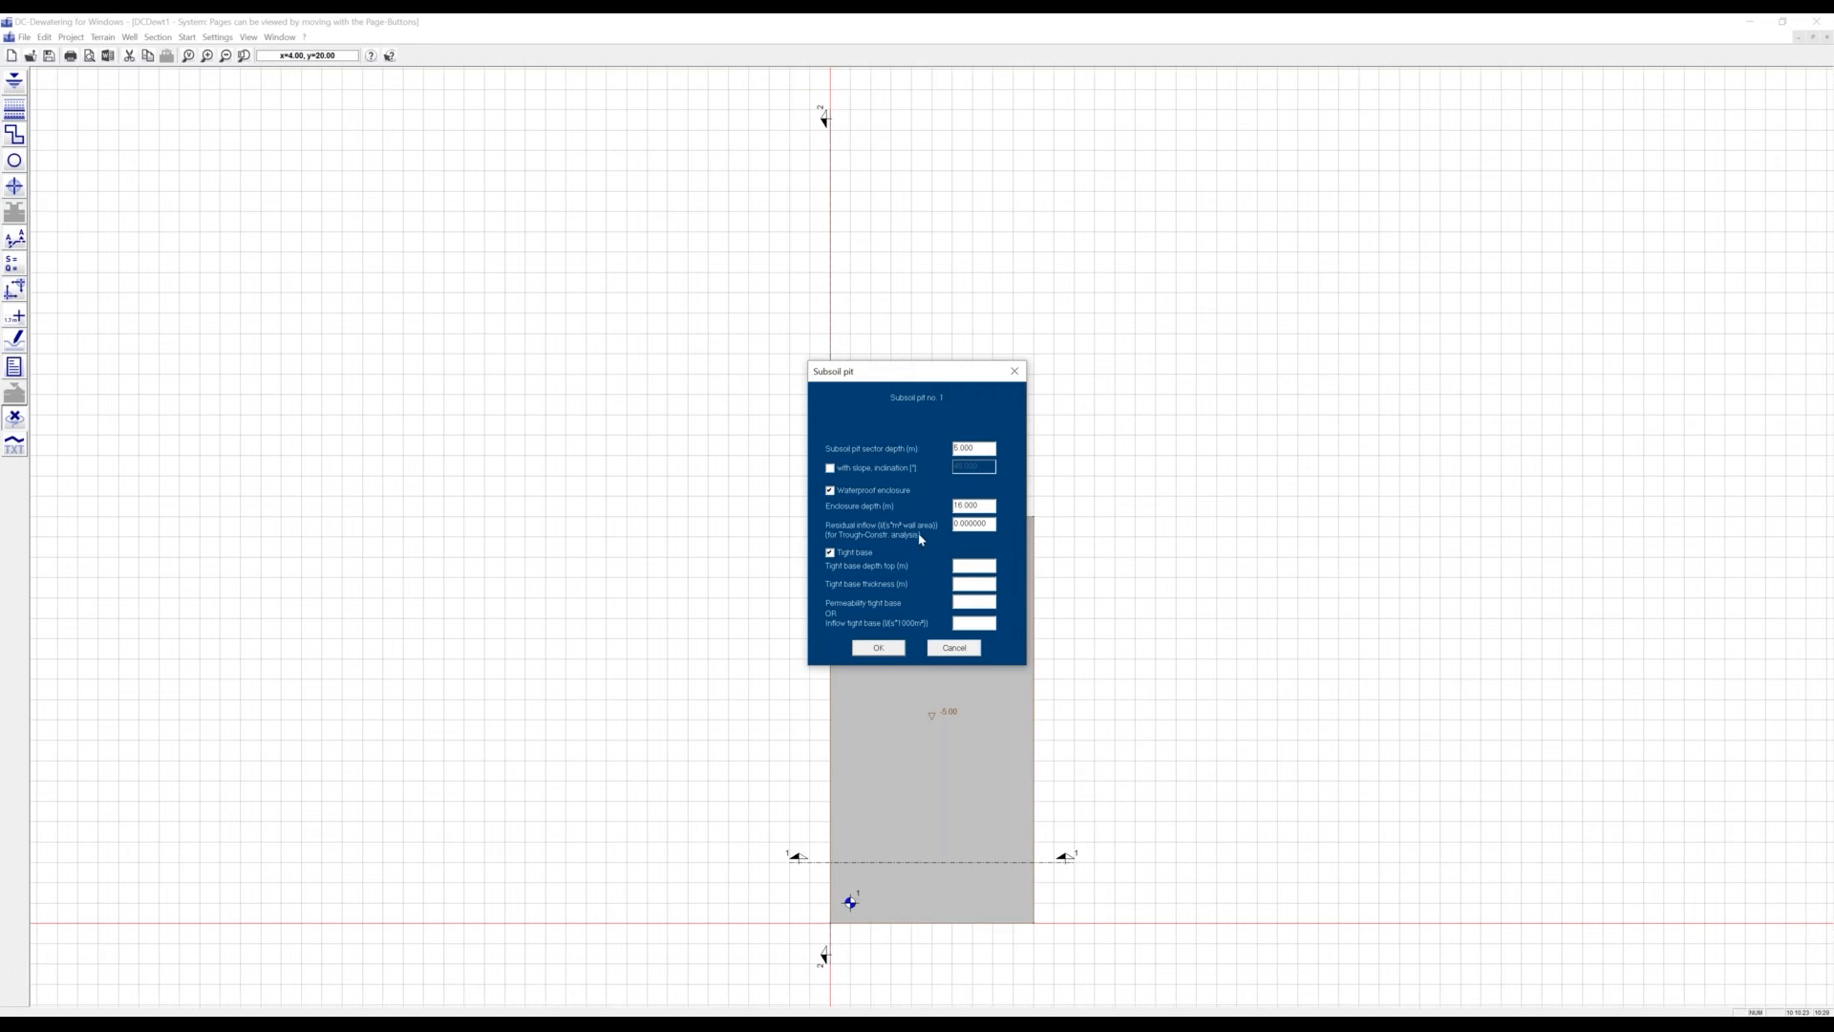
{"action": "left_click_drag", "start_coordinate": [993, 527], "coordinate": [935, 529]}
{"action": "type", "text": "0"}
{"action": "type", "text": "1"}
{"action": "left_click", "coordinate": [880, 648]}
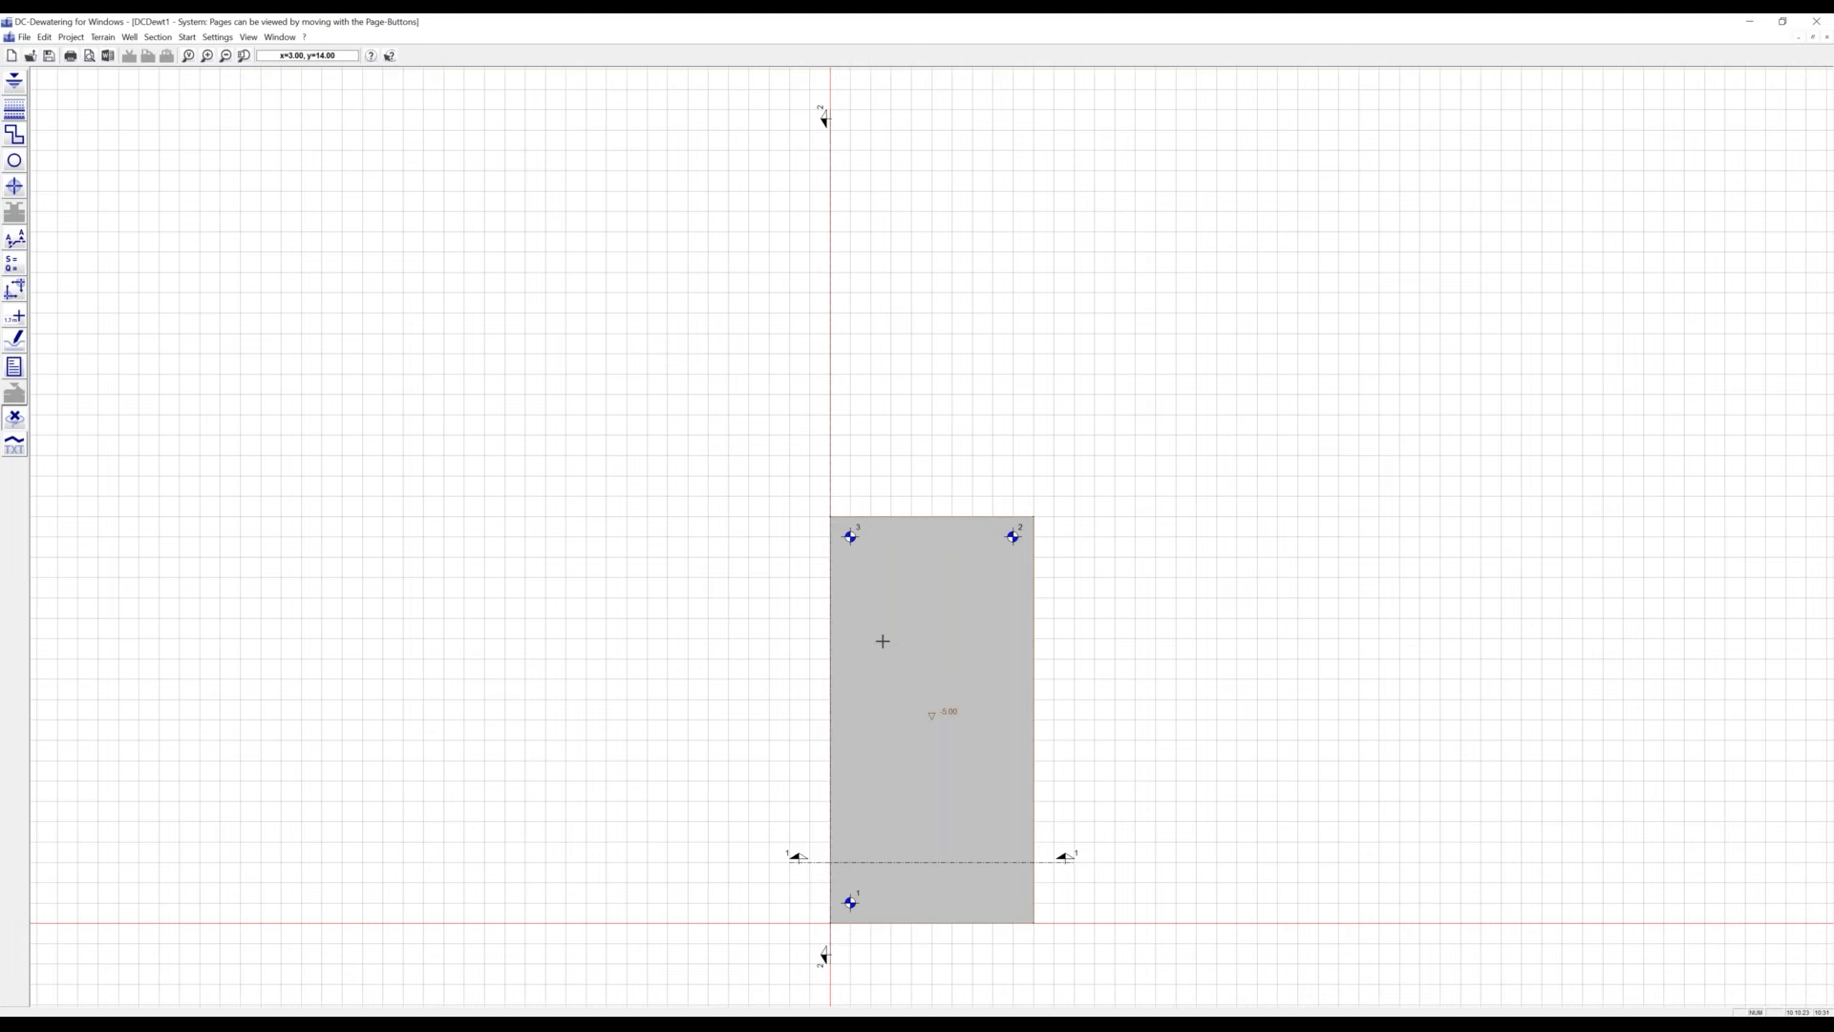
Review the input data, the trough construction results and both sections of the pit with the tight base
{"action": "key", "text": "Page_Down"}
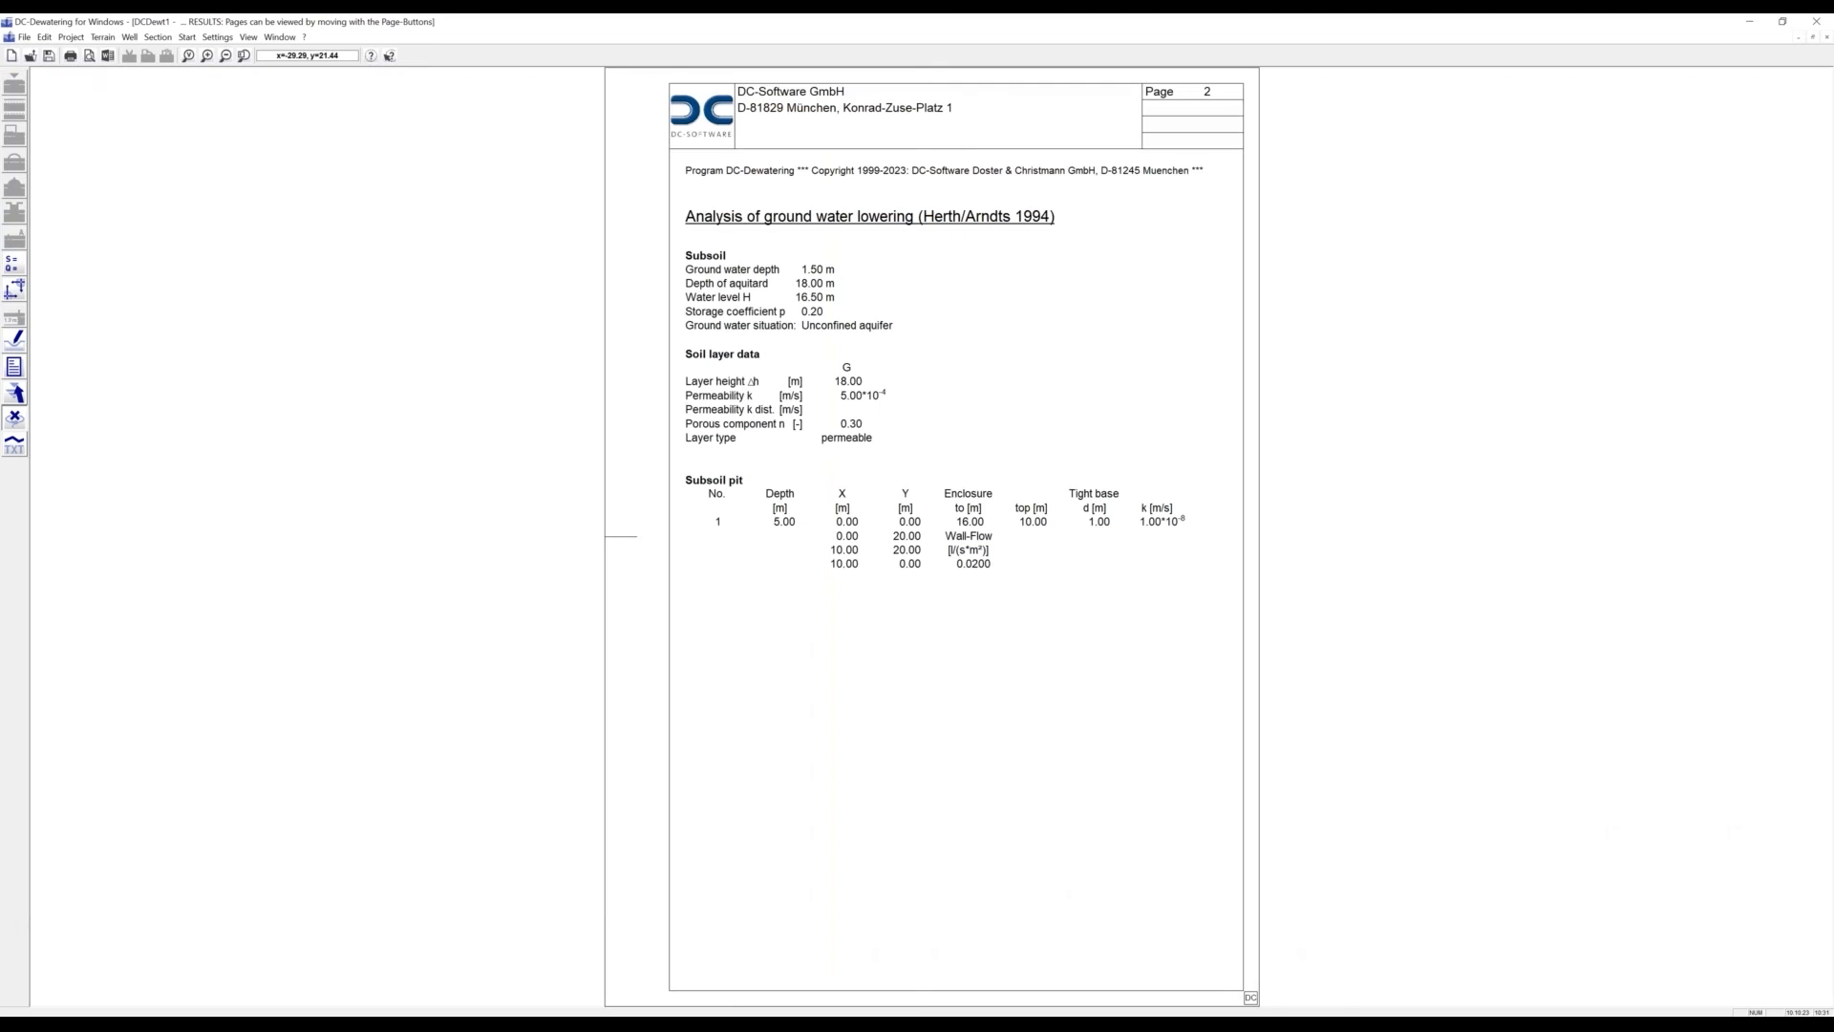
{"action": "key", "text": "Page_Down"}
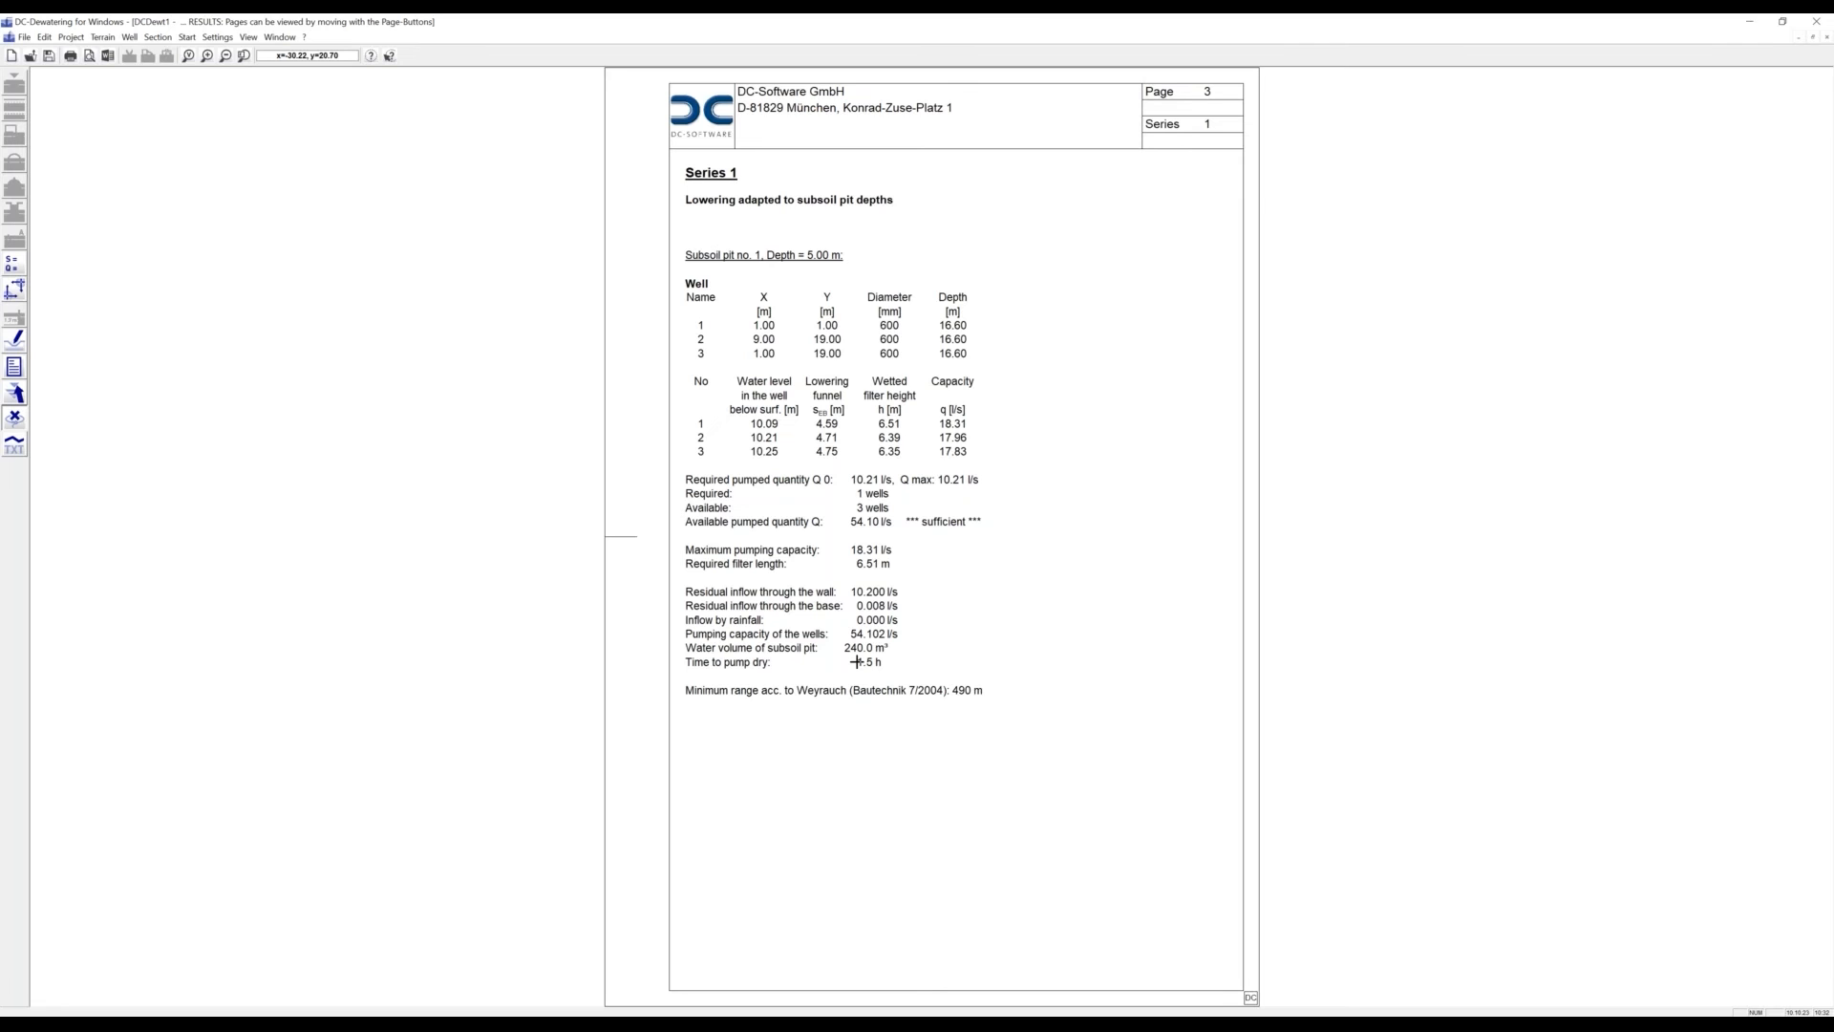
{"action": "key", "text": "Page_Down"}
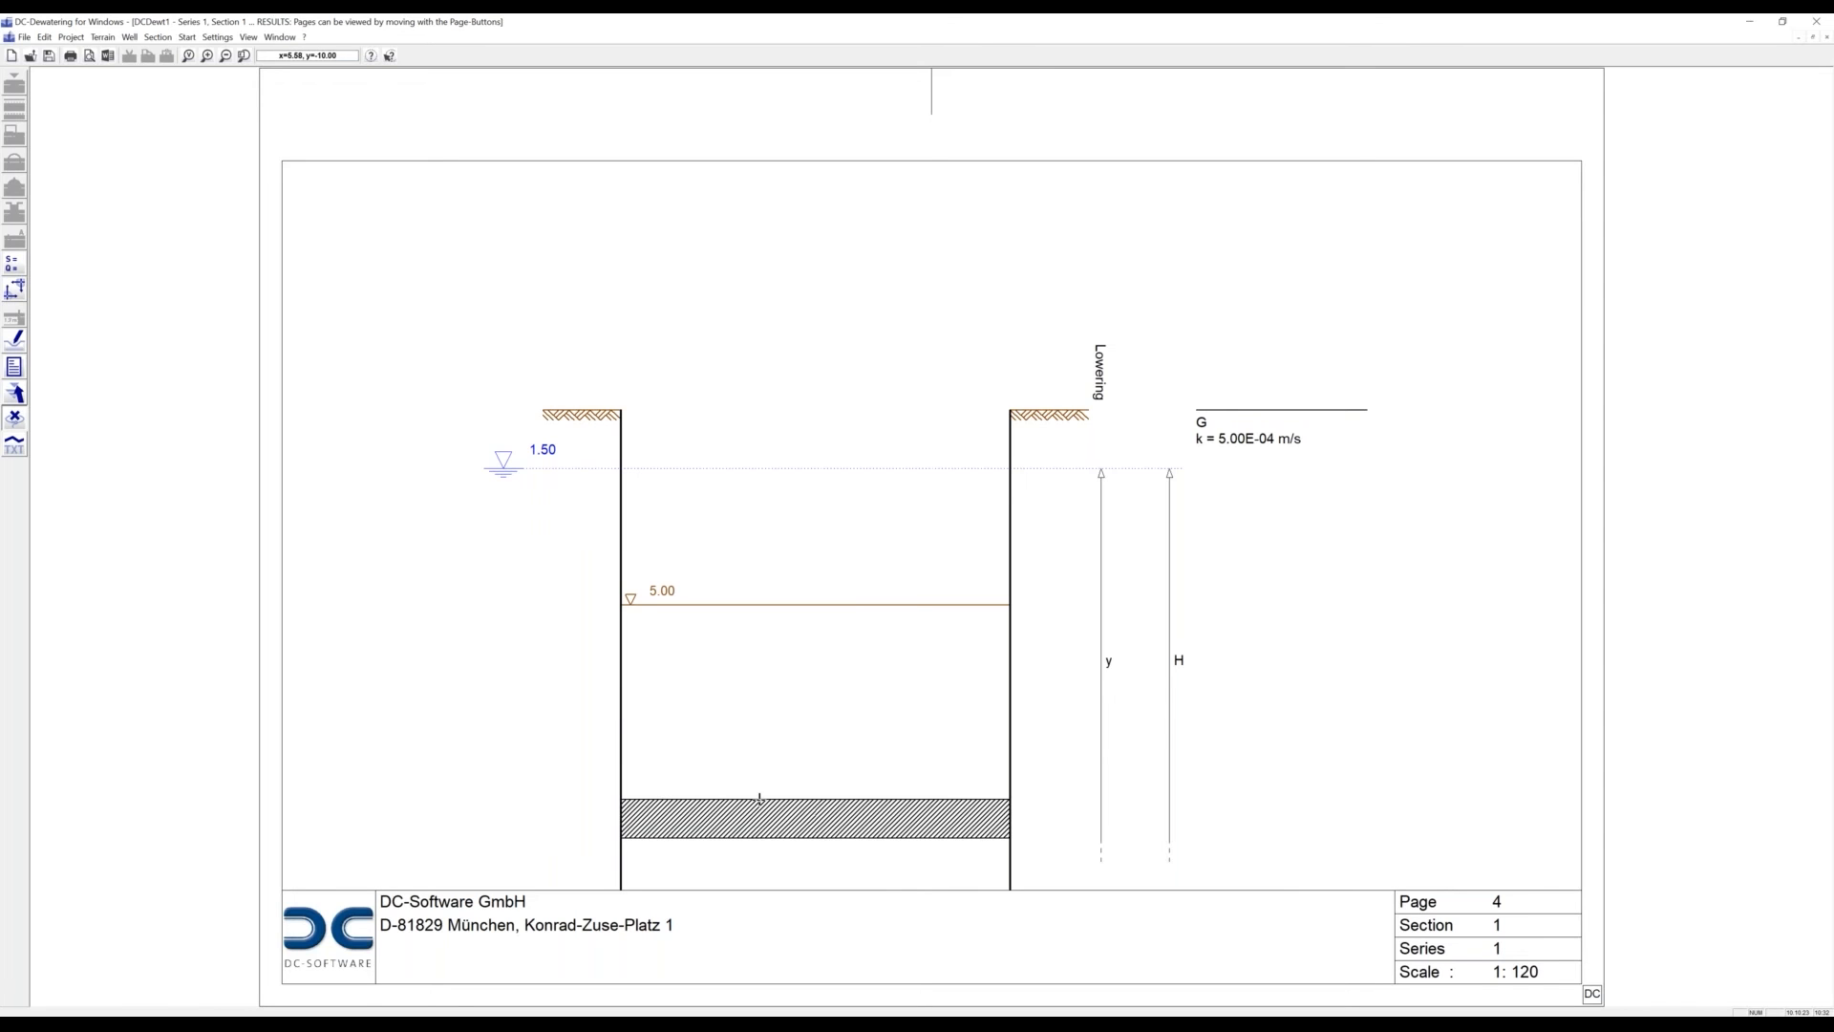
{"action": "key", "text": "Page_Down"}
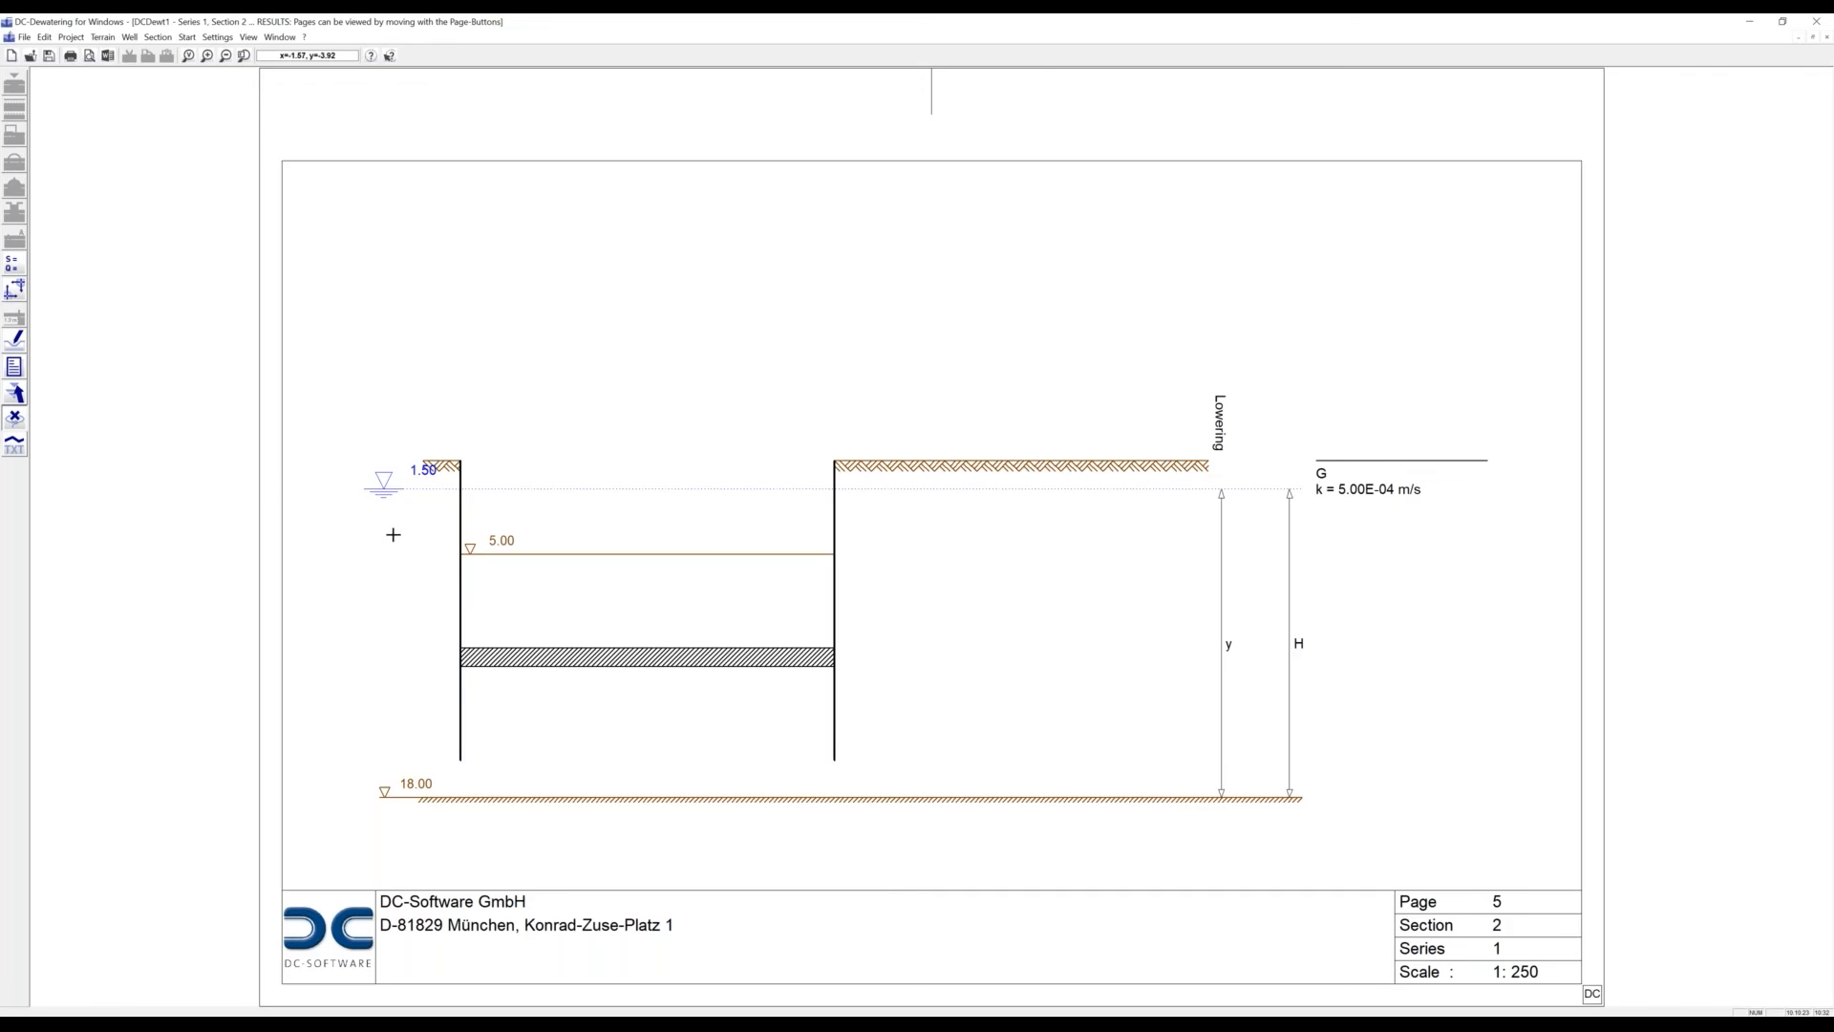
{"action": "left_click", "coordinate": [15, 394]}
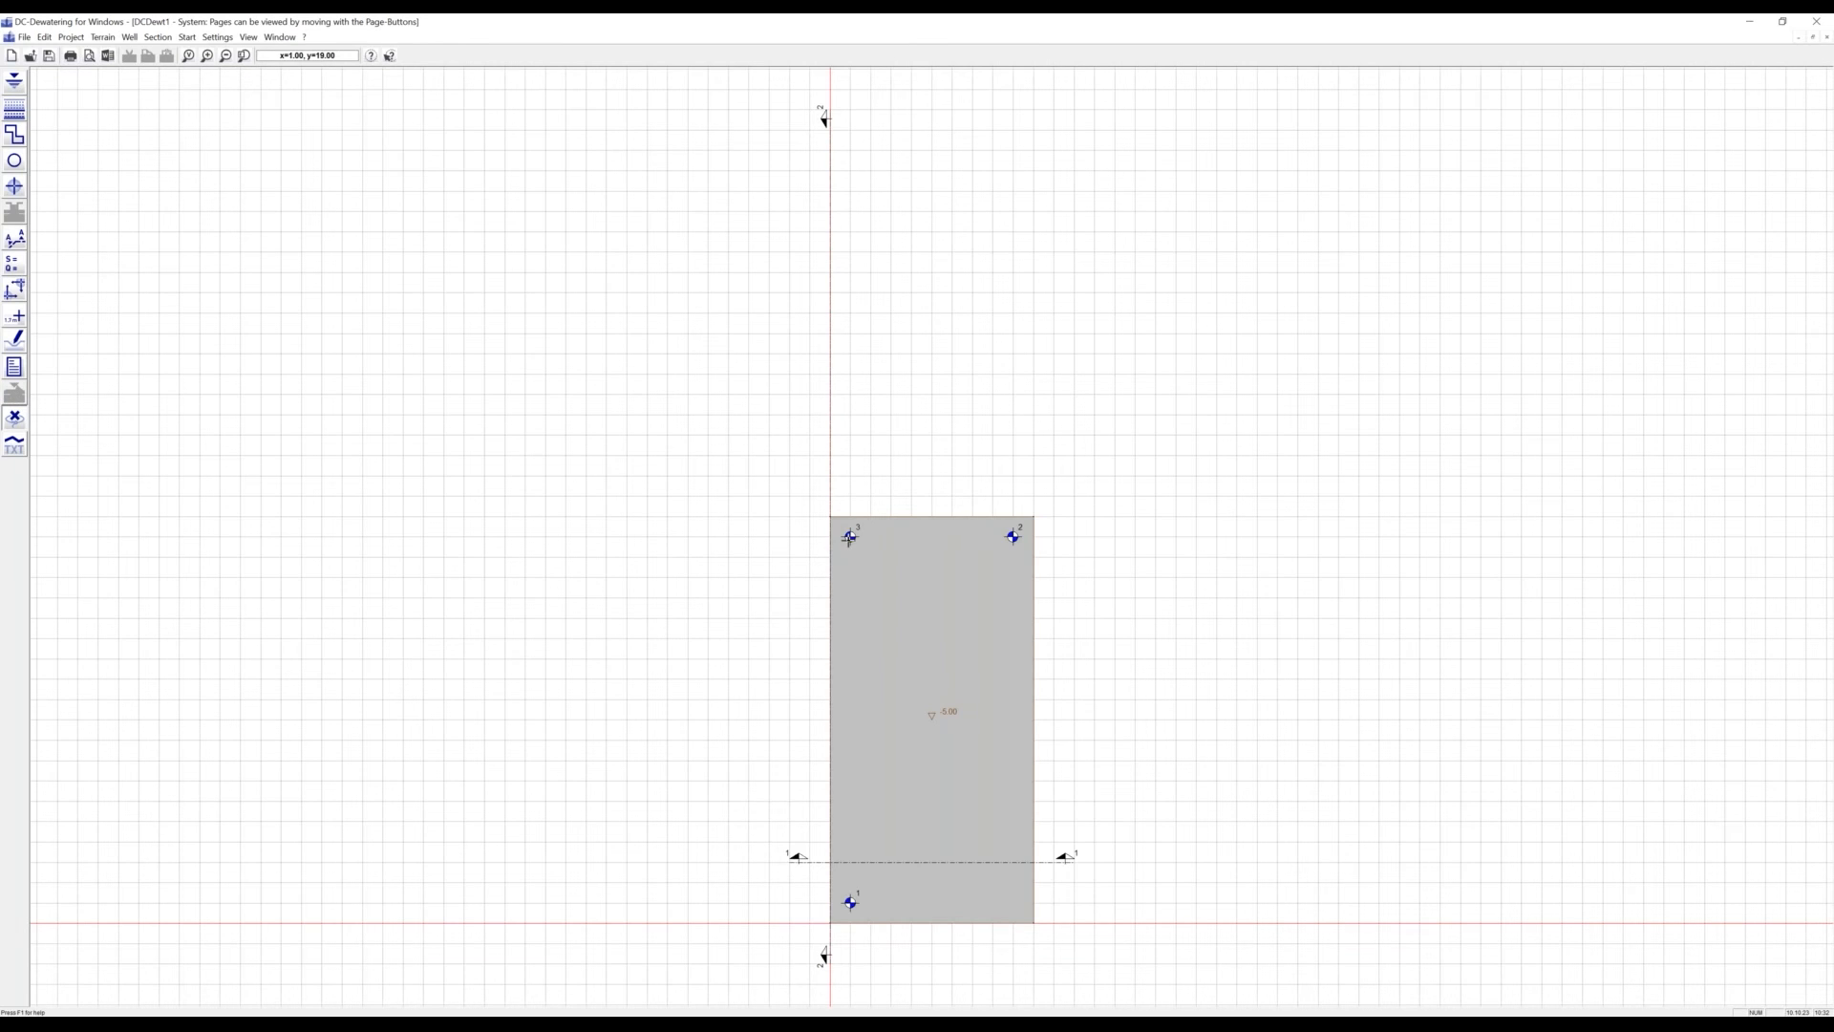
Delete all three wells inside the pit
{"action": "left_click", "coordinate": [850, 537]}
{"action": "left_click", "coordinate": [1010, 538]}
{"action": "left_click", "coordinate": [851, 902]}
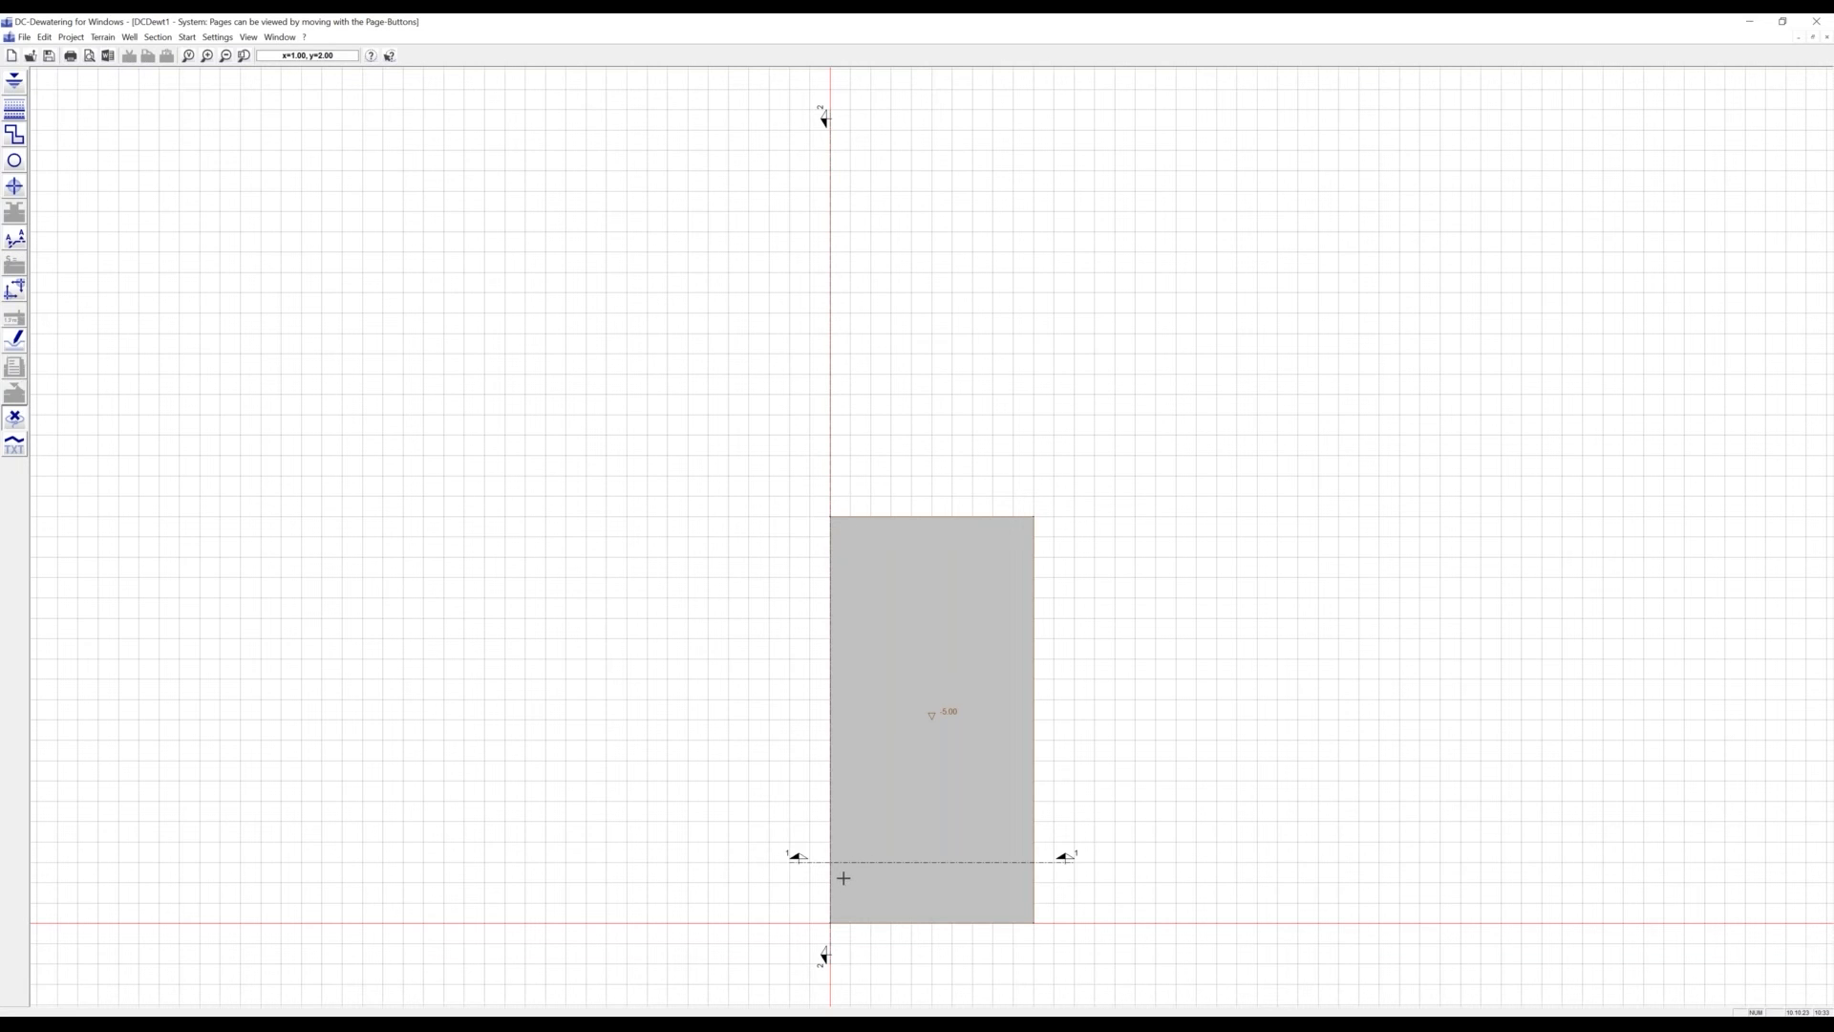
Remove the tight base and the waterproof enclosure from the remaining subsoil pit
{"action": "left_click", "coordinate": [891, 517]}
{"action": "double_click", "coordinate": [891, 517]}
{"action": "left_click", "coordinate": [832, 552]}
{"action": "left_click", "coordinate": [833, 491]}
{"action": "left_click", "coordinate": [876, 650]}
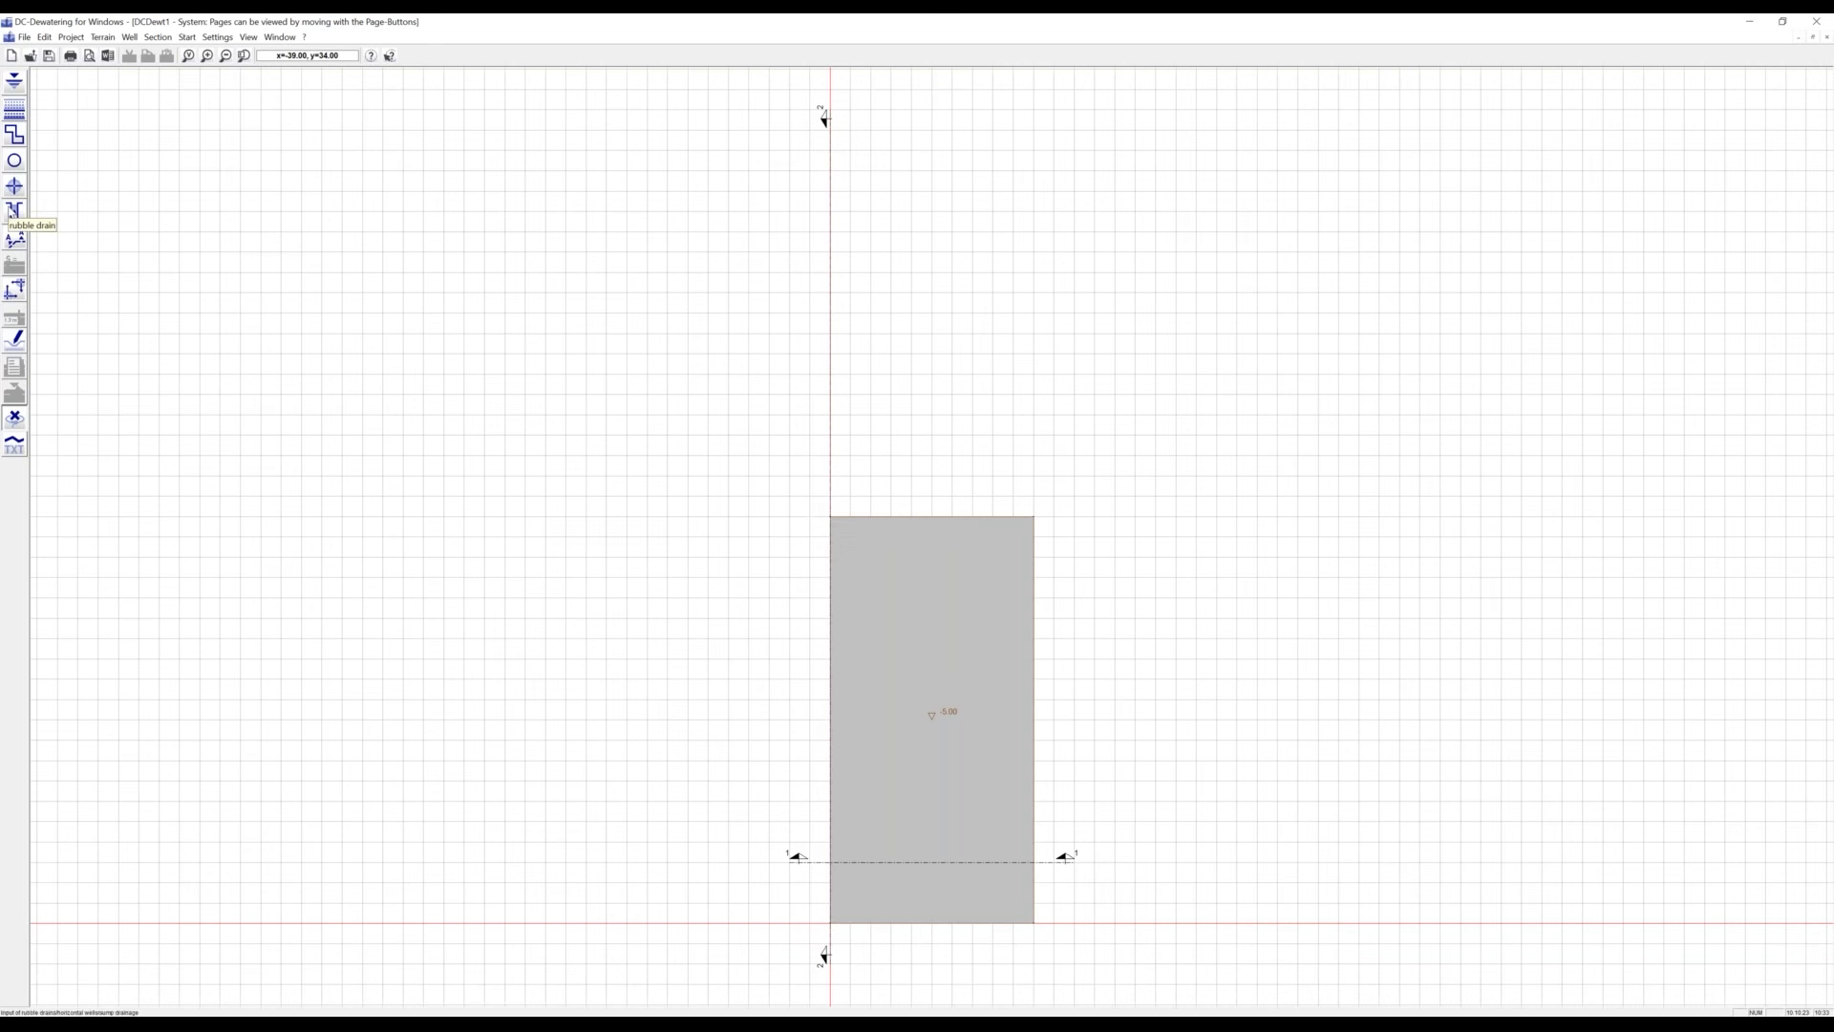
Add a single-line rubble drain 0.5 m wide alongside the pit, from x -1, y -1 to x -1, y 21
{"action": "left_click", "coordinate": [13, 212]}
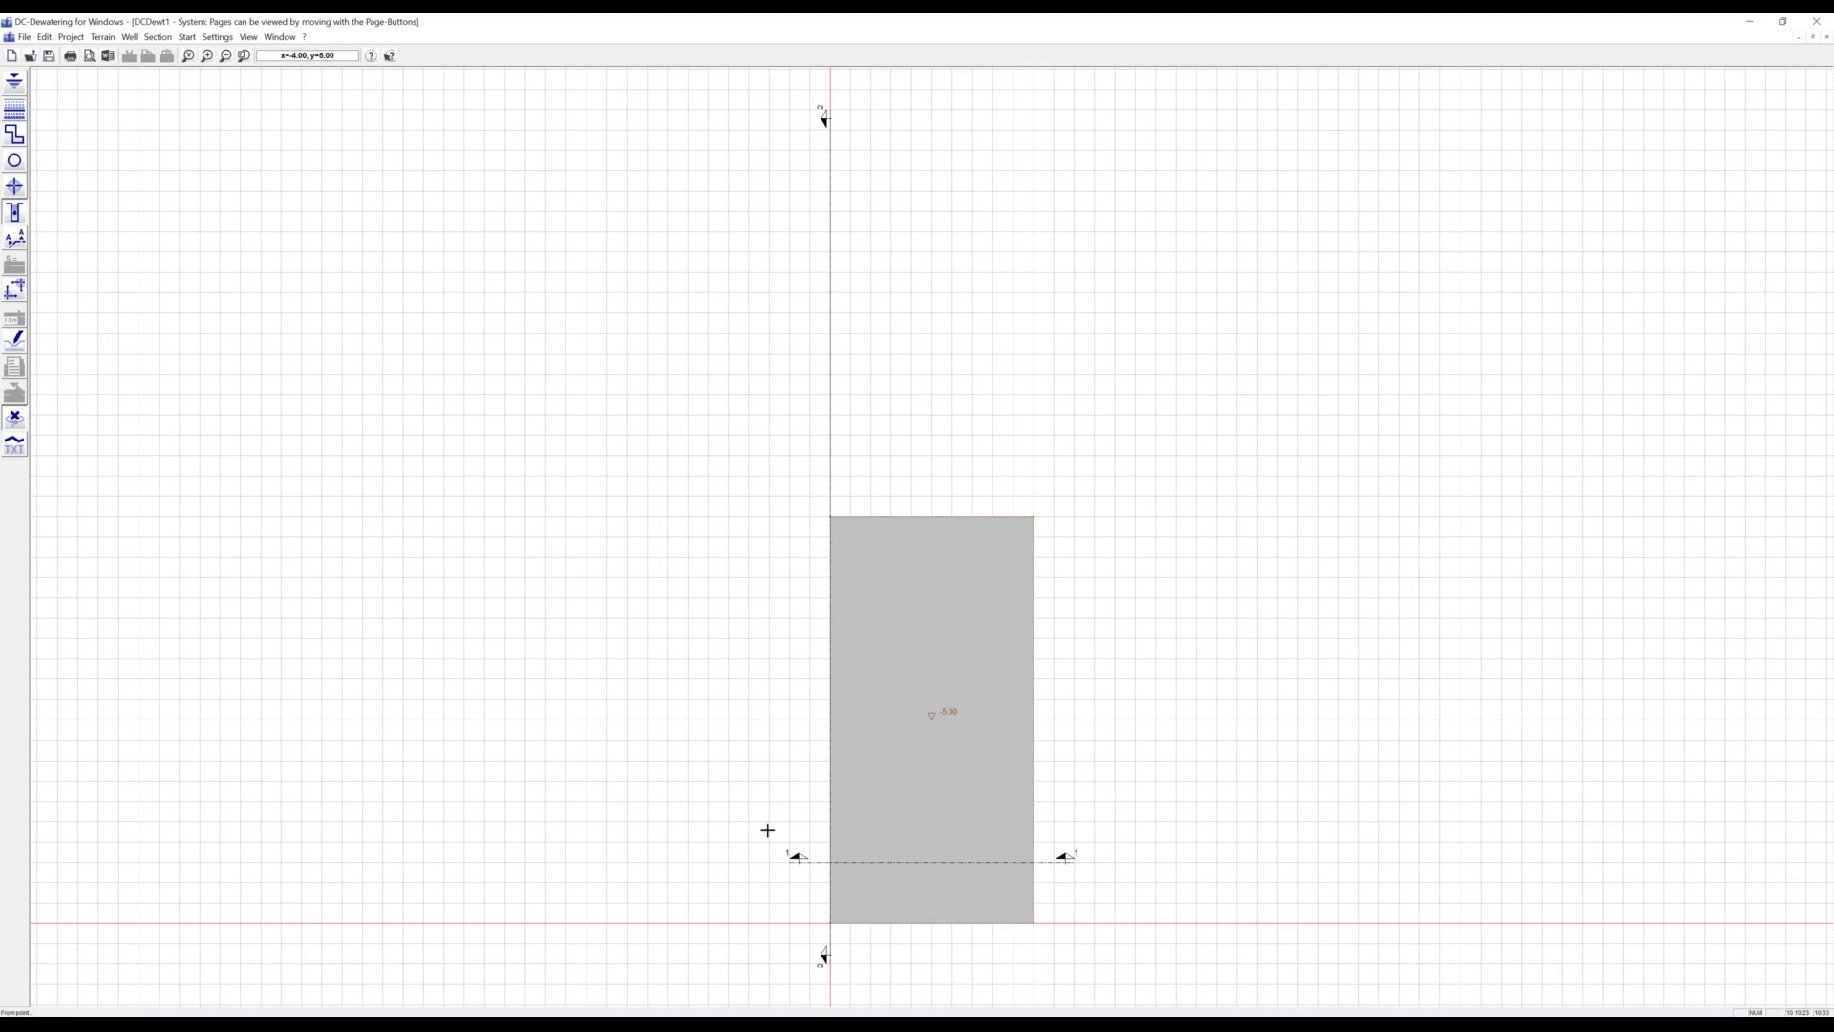
{"action": "left_click", "coordinate": [808, 944]}
{"action": "left_click", "coordinate": [808, 495]}
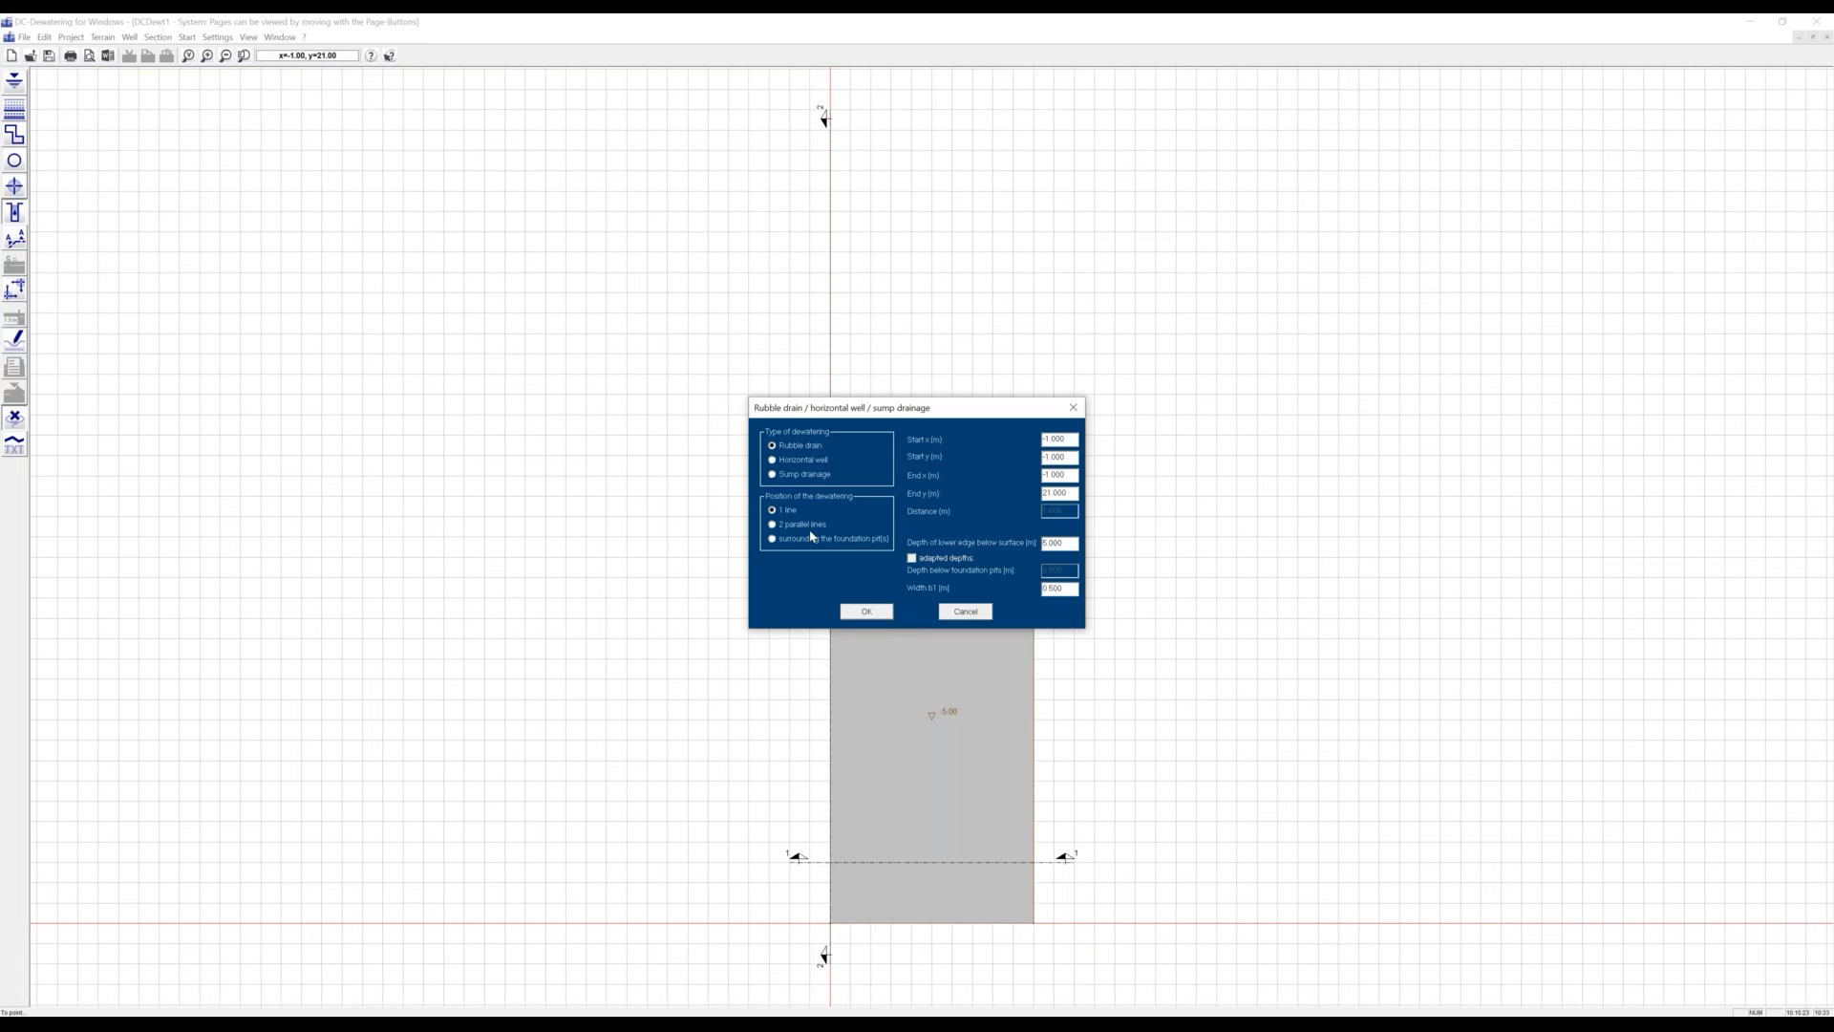
{"action": "left_click", "coordinate": [849, 613]}
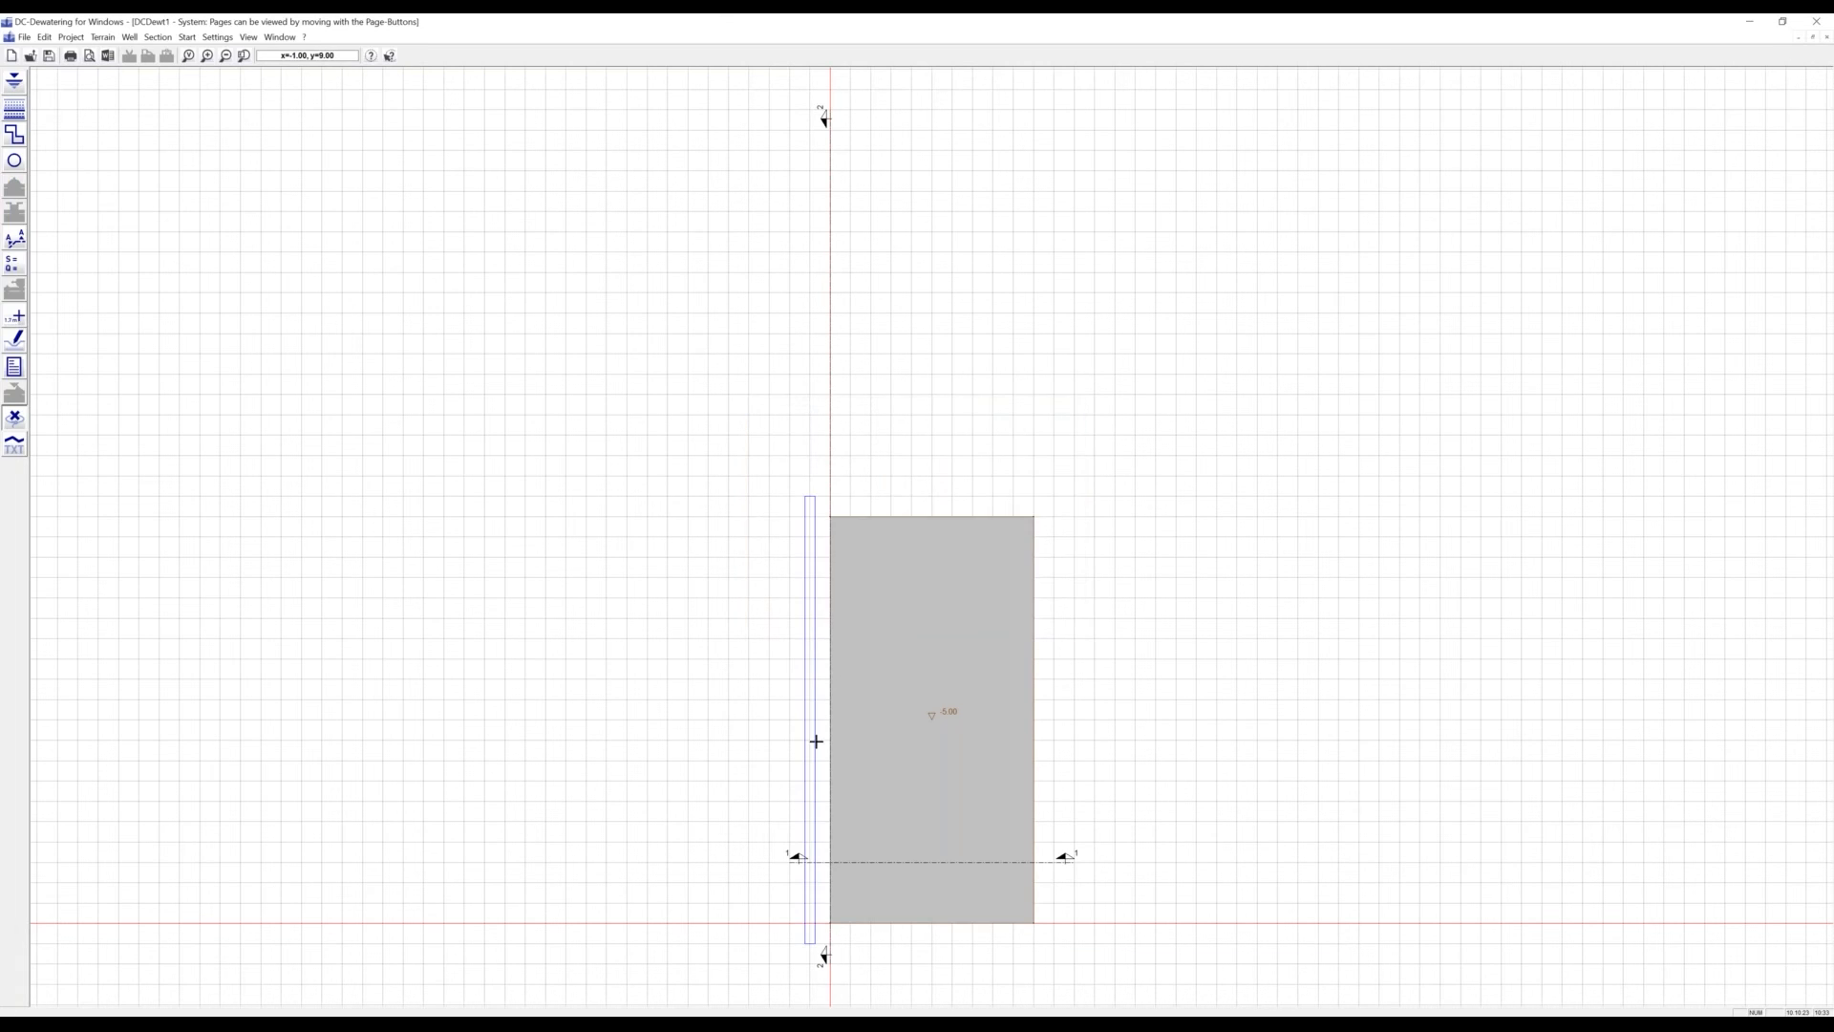
Change the rubble drain to two parallel lines 12 m apart, with the lower edge 6 m below the surface
{"action": "double_click", "coordinate": [812, 696]}
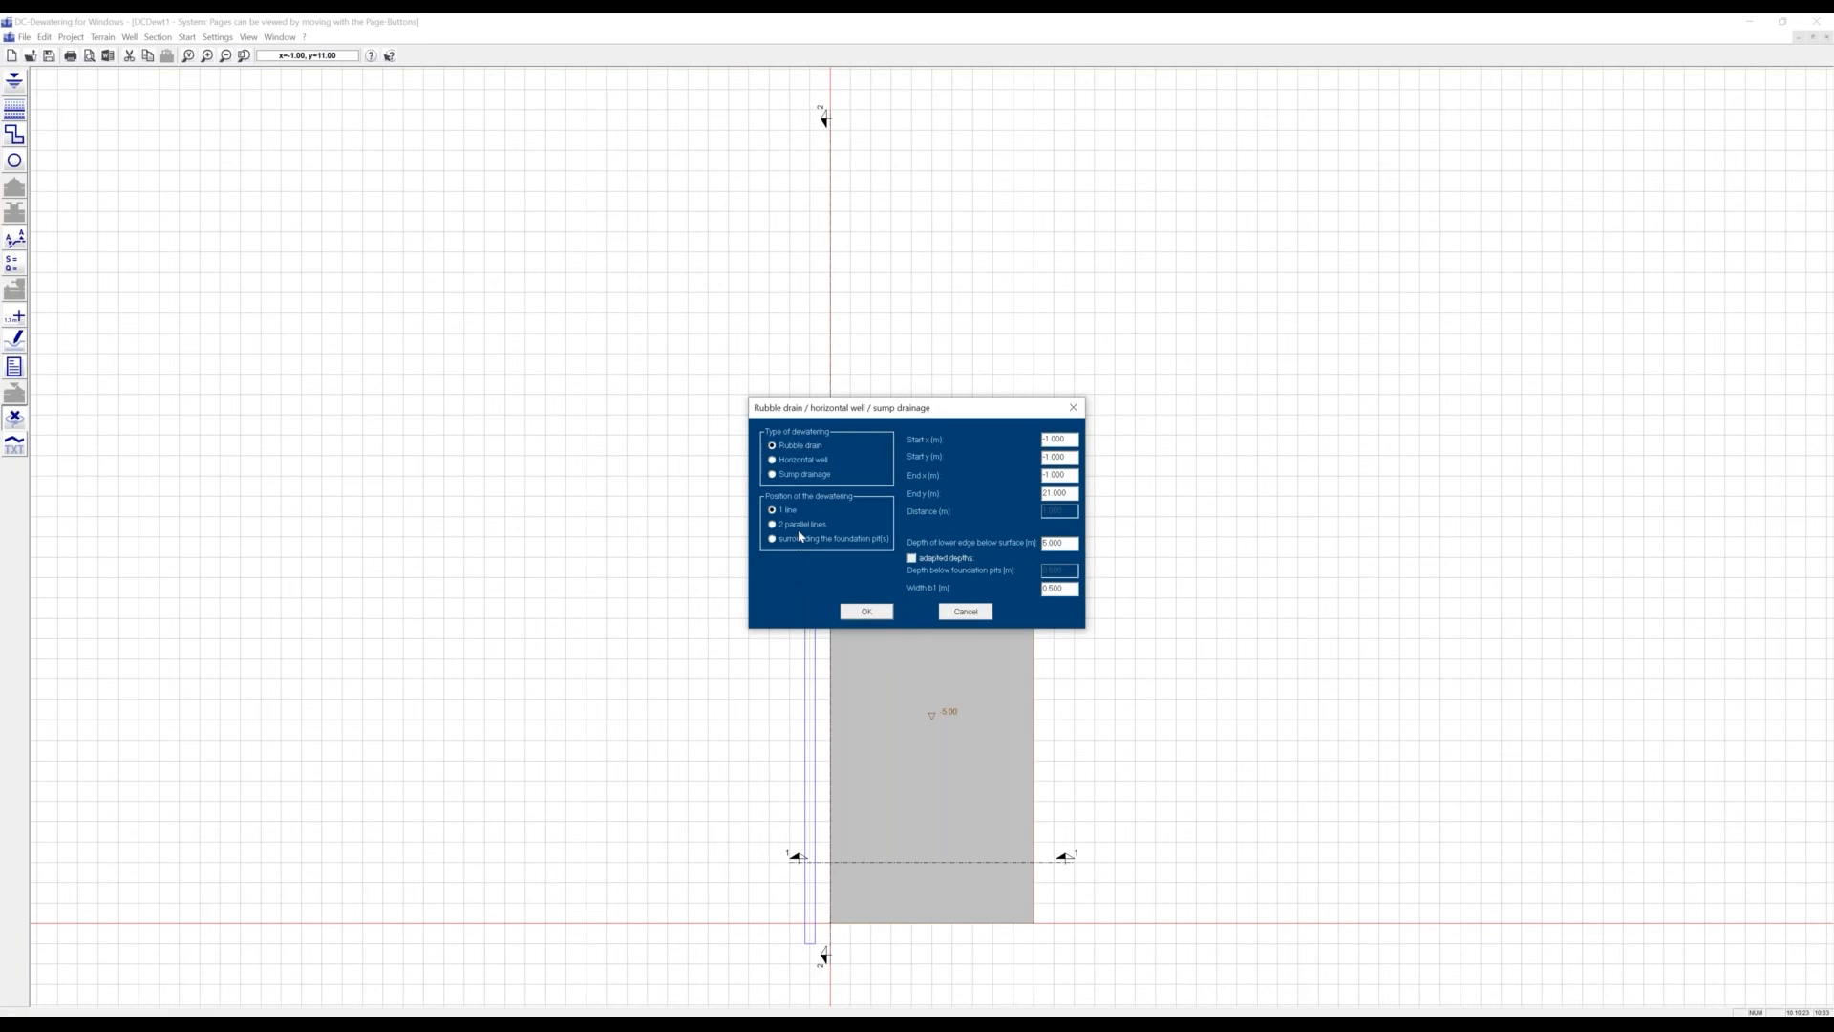
{"action": "left_click", "coordinate": [801, 528]}
{"action": "left_click_drag", "start_coordinate": [1057, 513], "coordinate": [1021, 521]}
{"action": "type", "text": "12"}
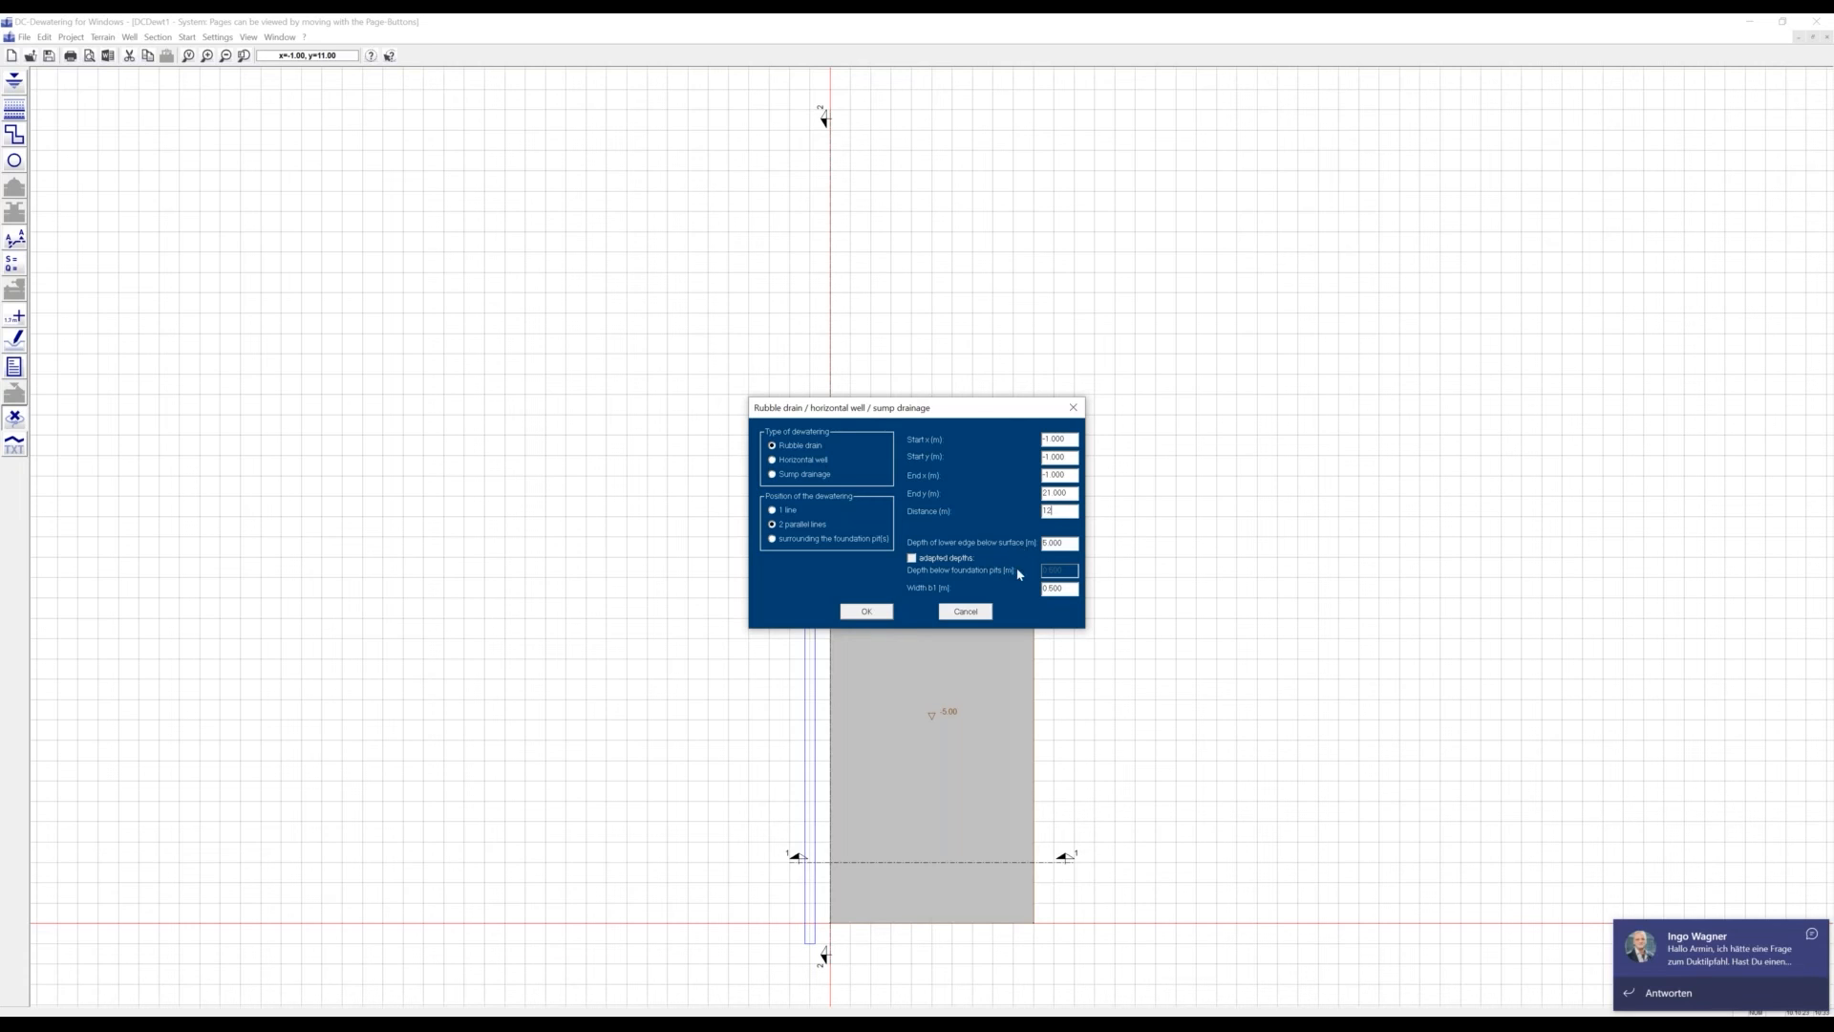
{"action": "left_click_drag", "start_coordinate": [1060, 545], "coordinate": [1035, 544]}
{"action": "type", "text": "6"}
{"action": "left_click", "coordinate": [867, 613]}
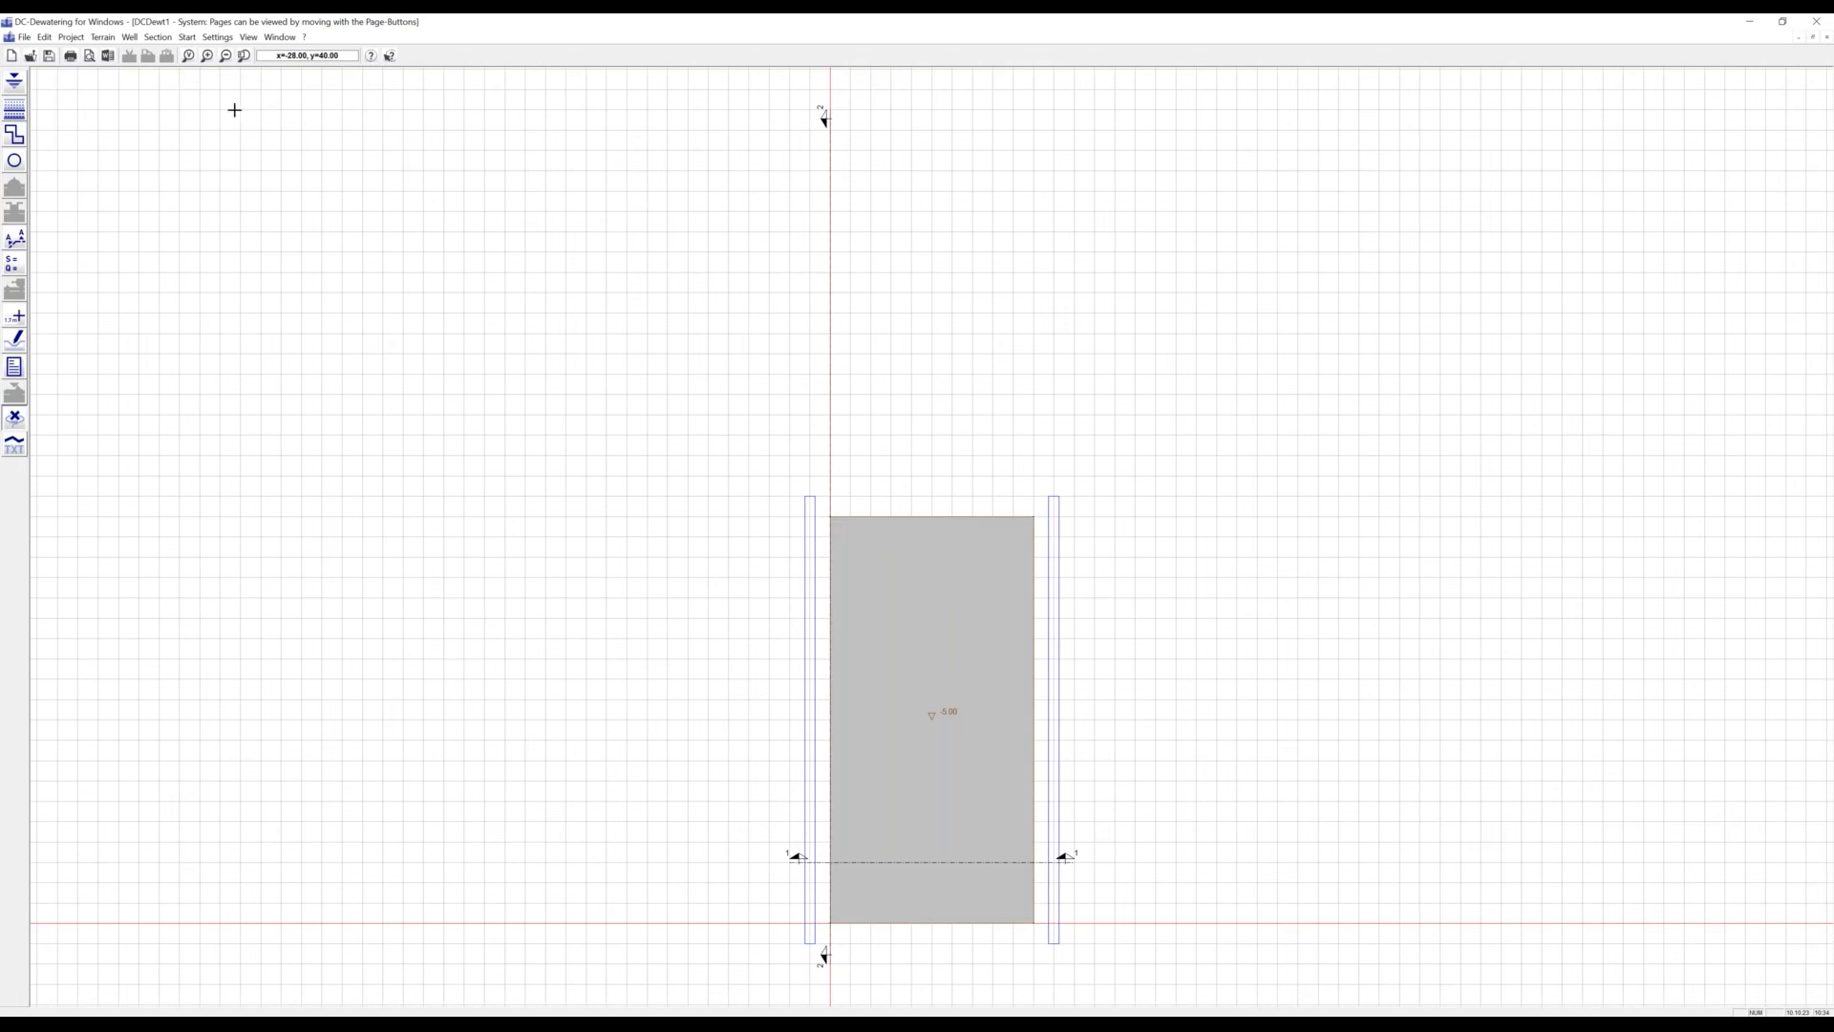
Split the pit's right edge and reposition its points to form an L-shape, with outer corners at x 18, y 20 and x 18, y 12
{"action": "left_click", "coordinate": [103, 38]}
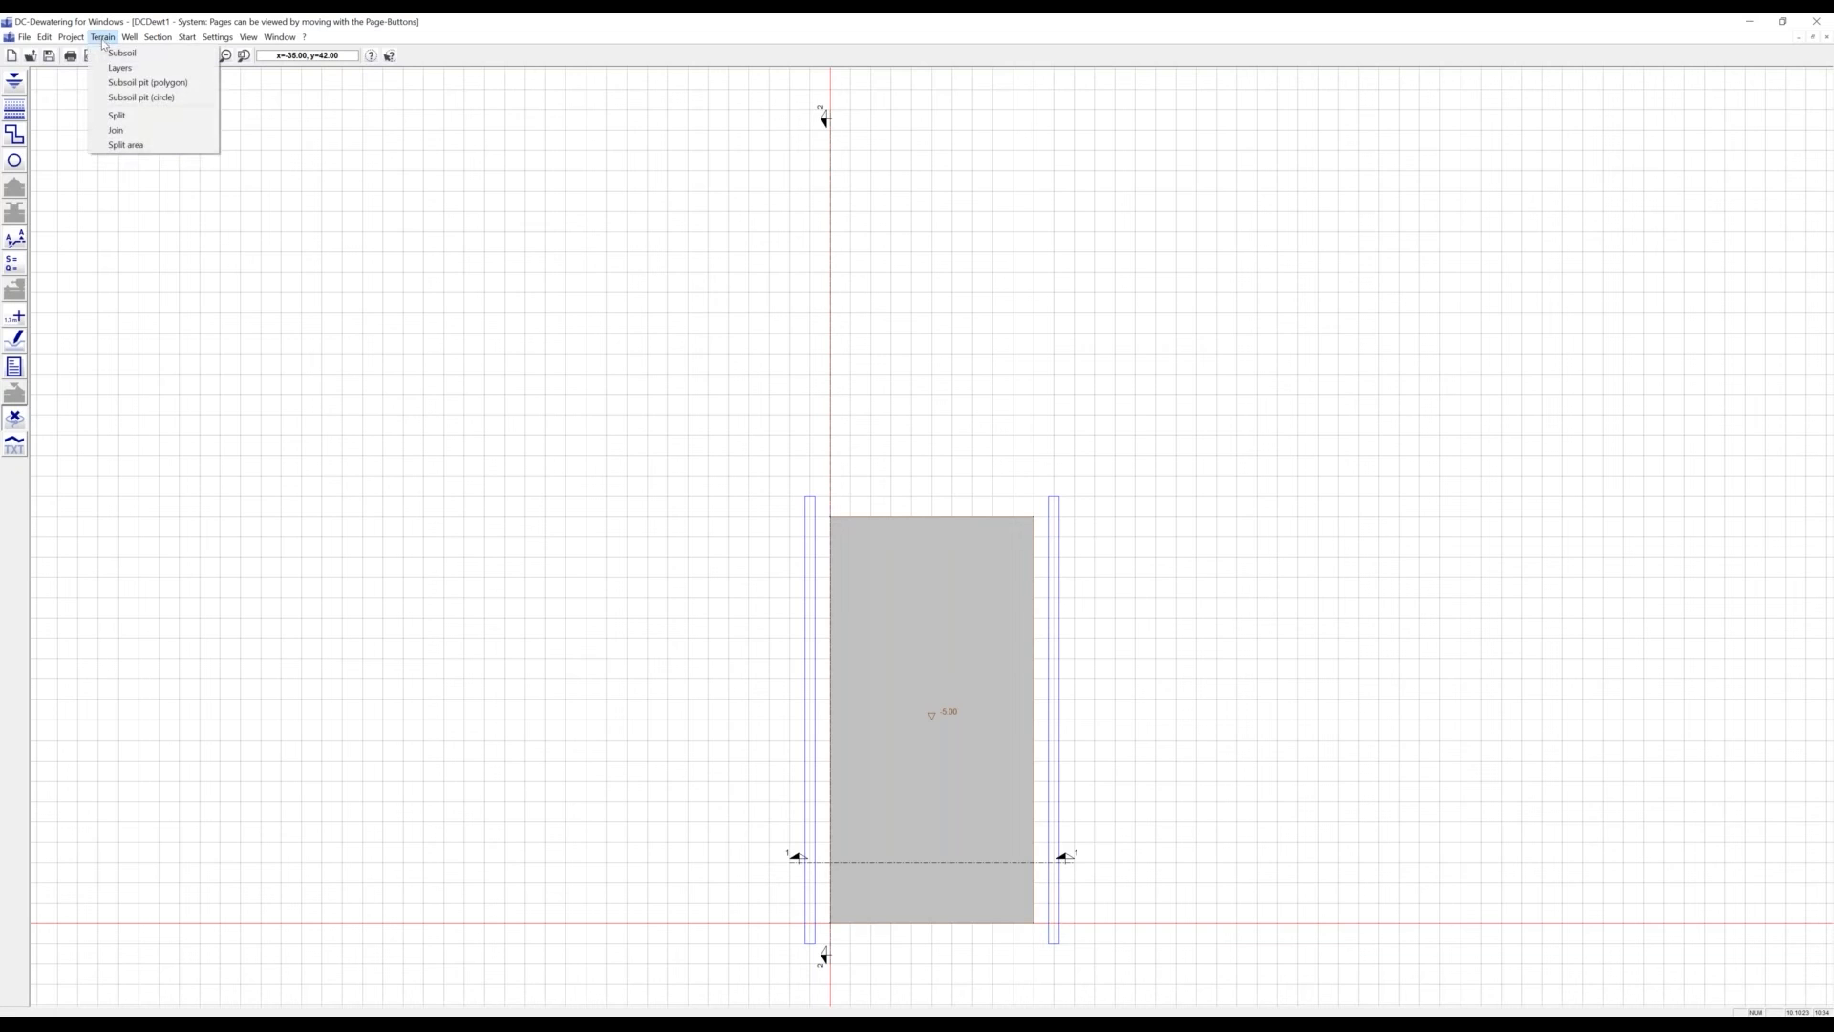
{"action": "left_click", "coordinate": [123, 120]}
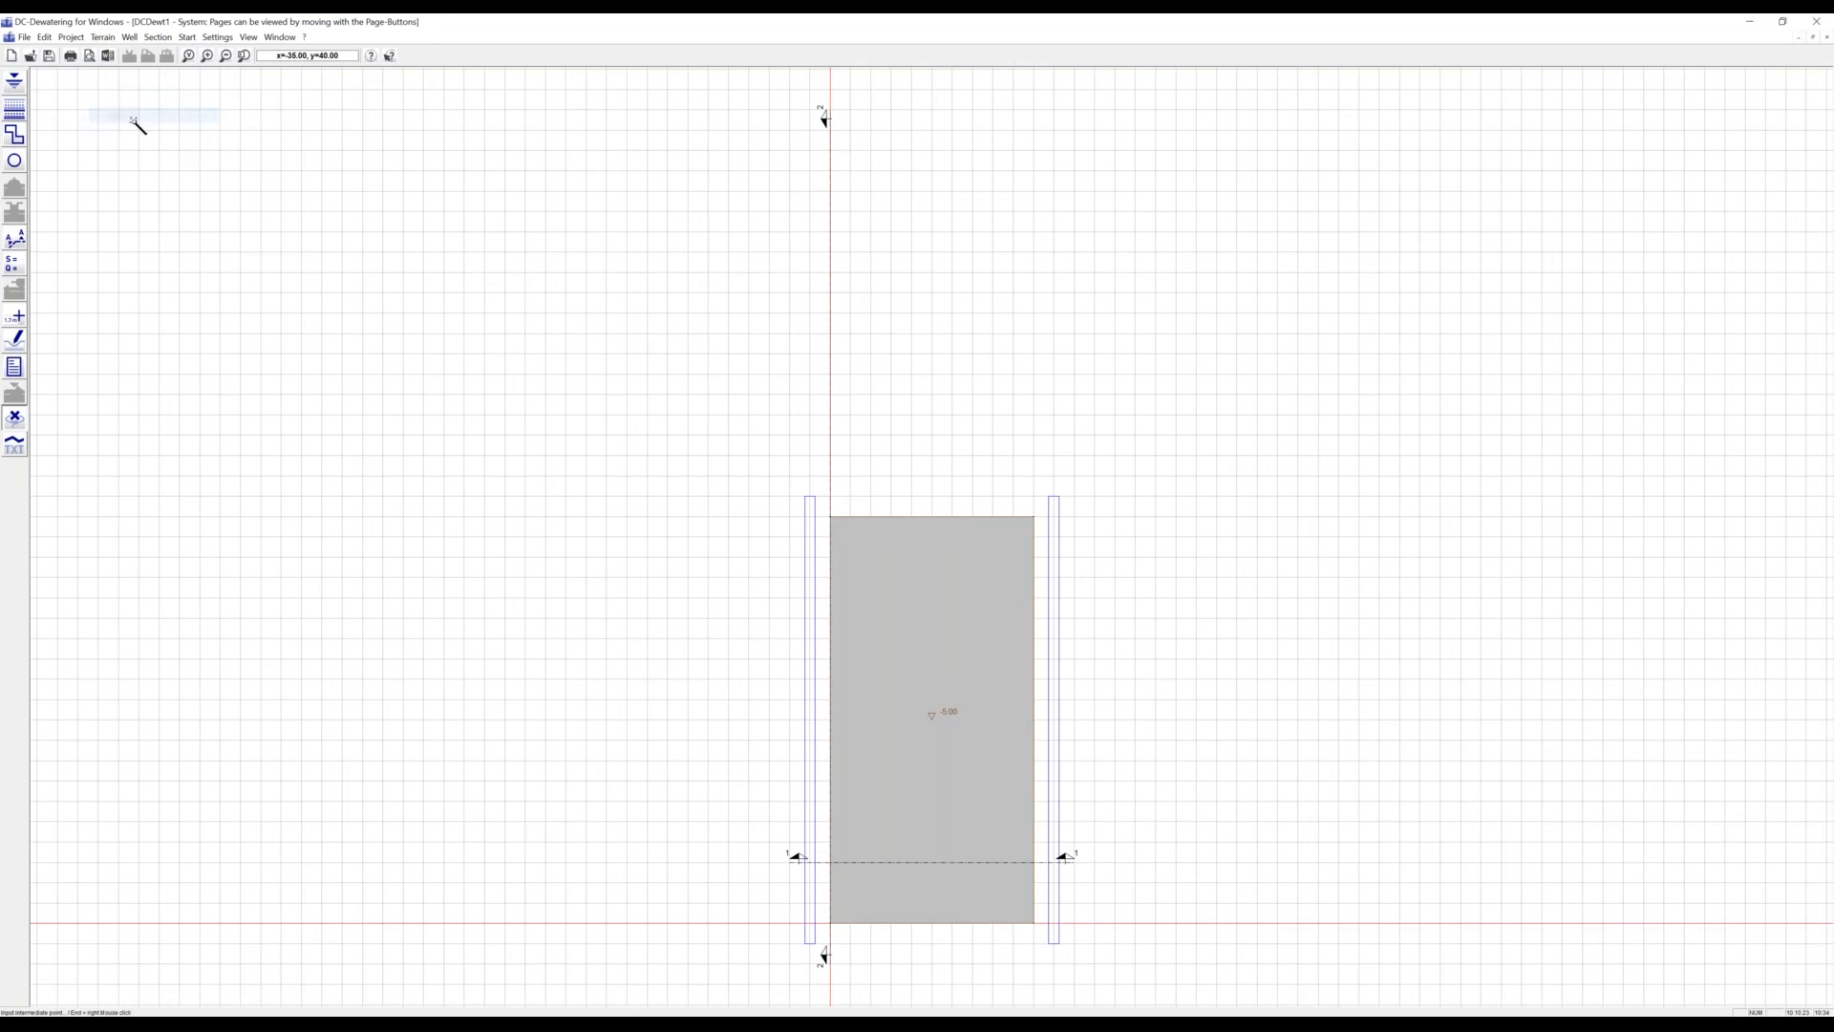
{"action": "left_click", "coordinate": [1031, 597]}
{"action": "right_click", "coordinate": [1054, 625]}
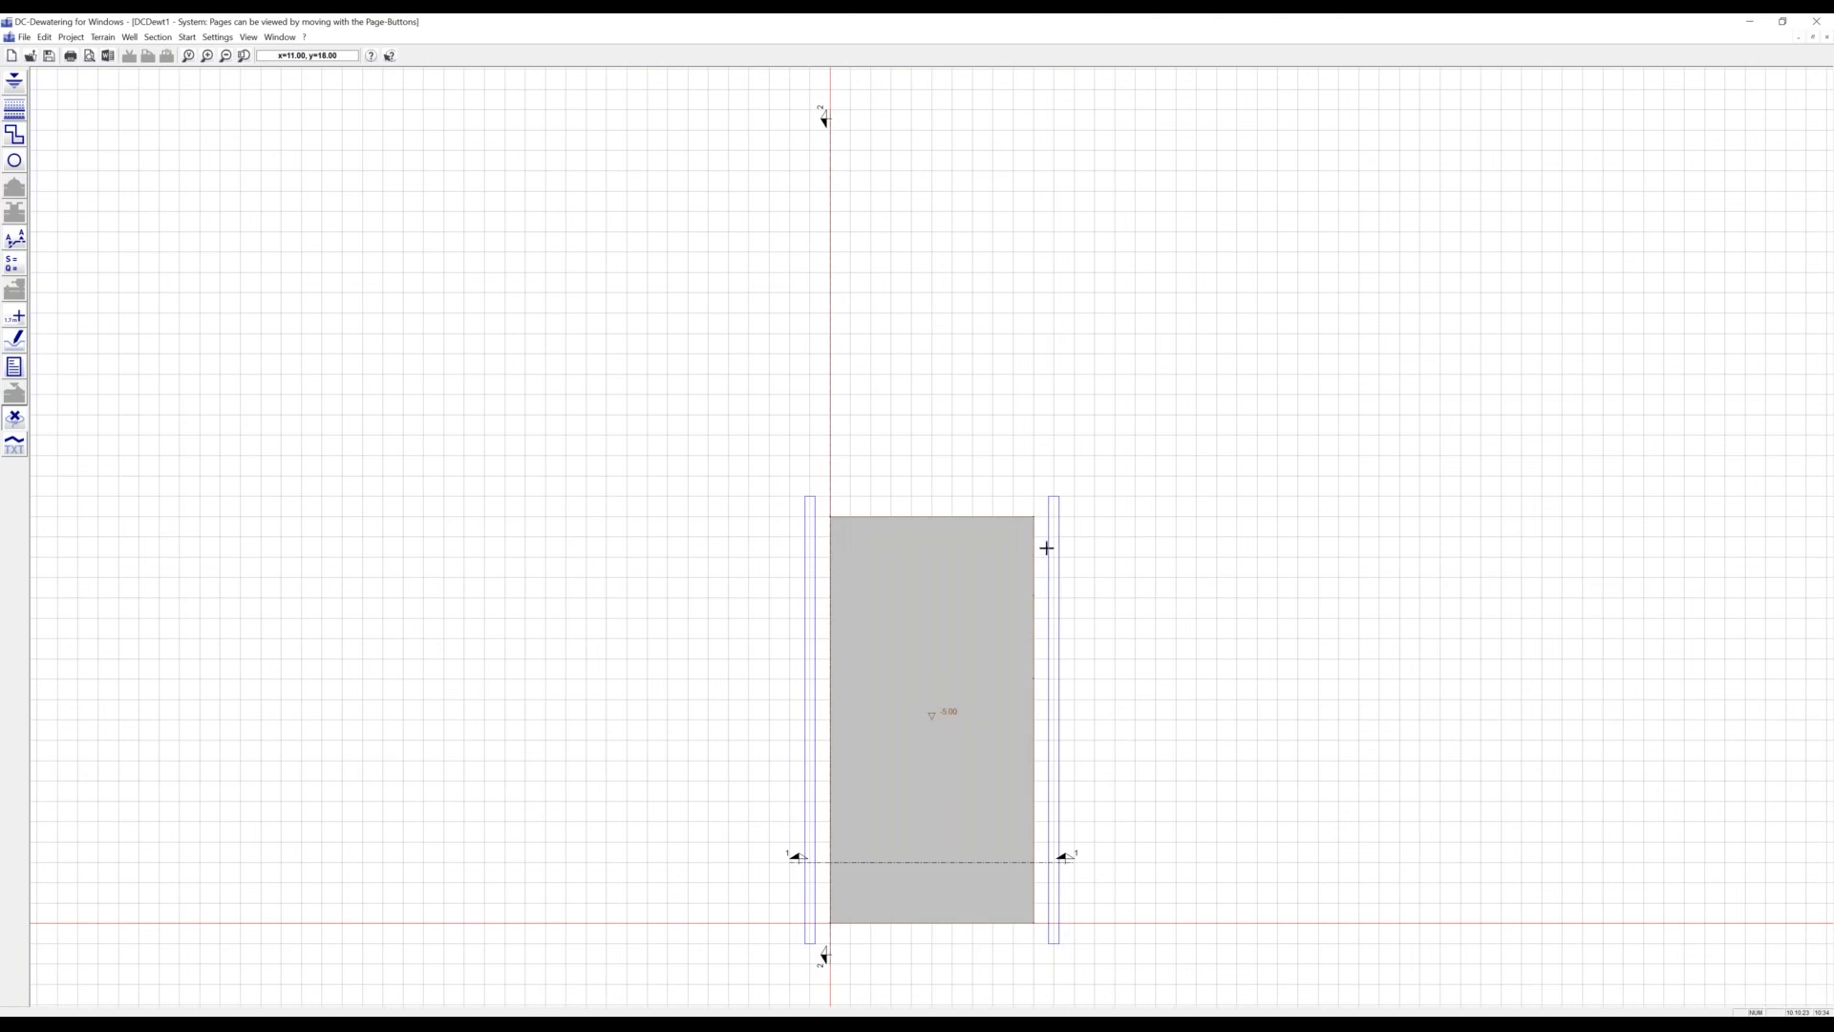
{"action": "left_click", "coordinate": [1032, 517]}
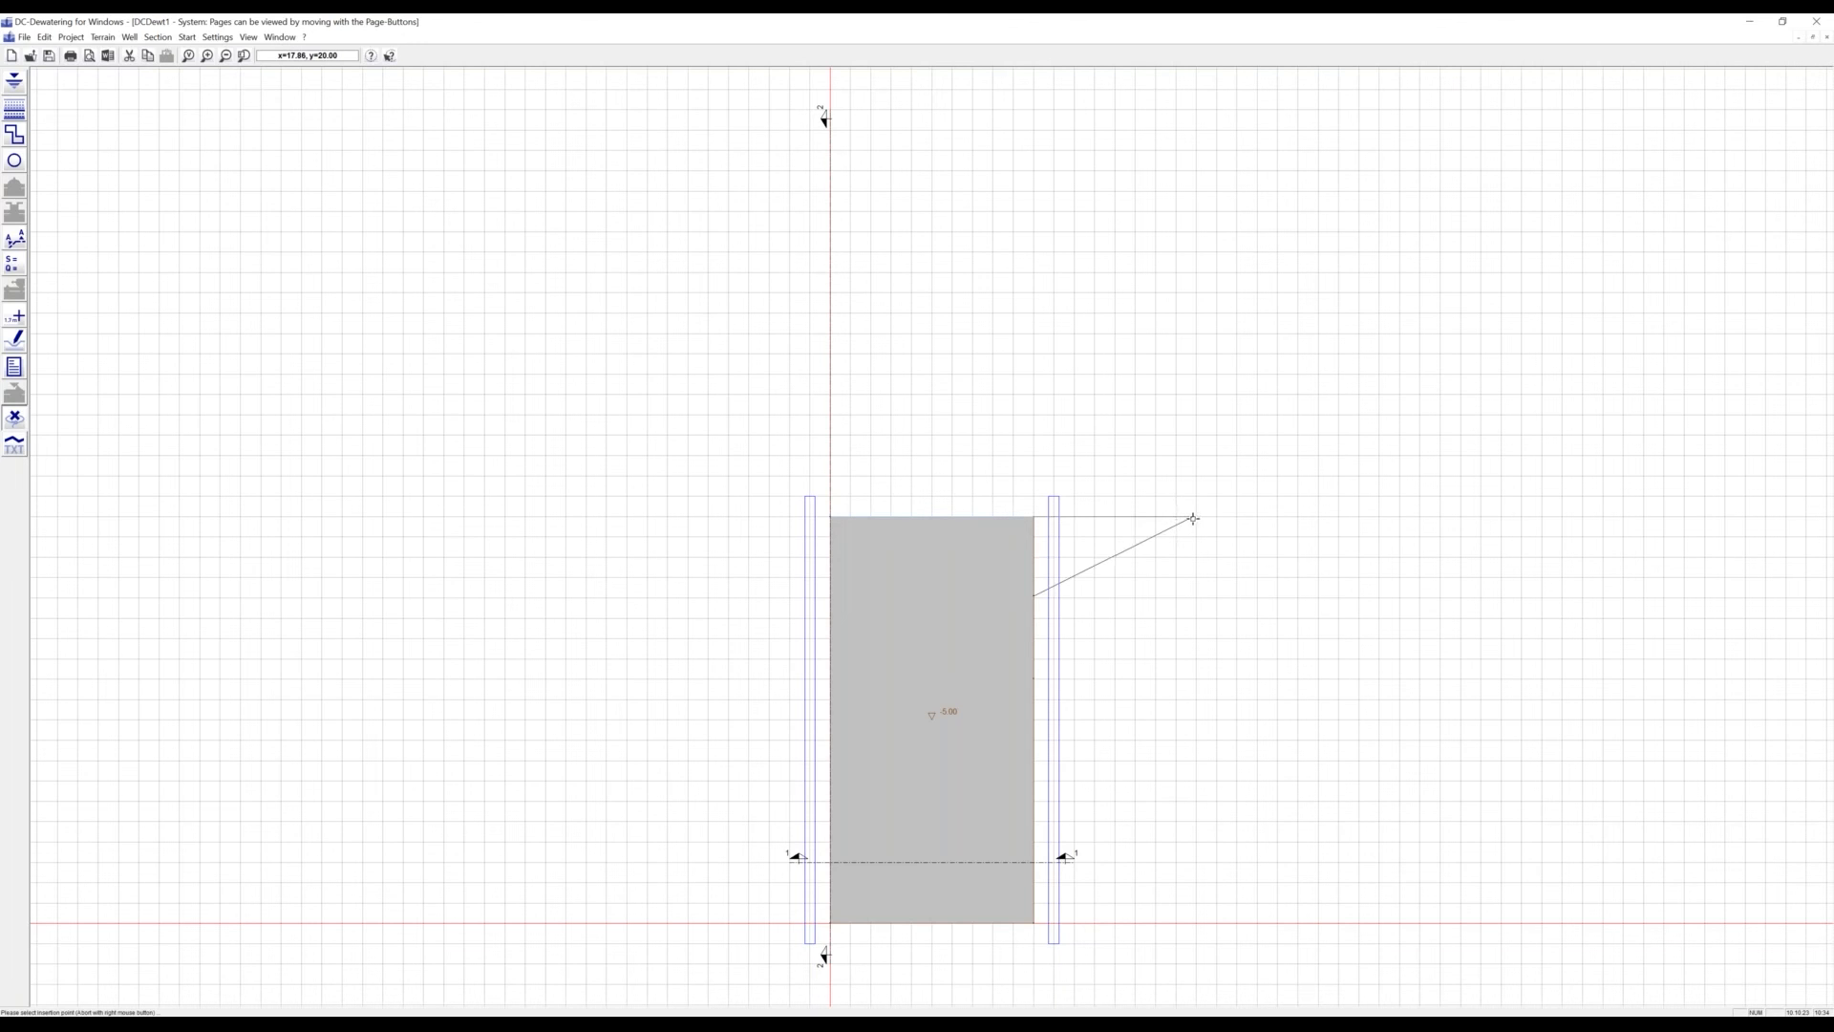
{"action": "left_click", "coordinate": [1192, 518]}
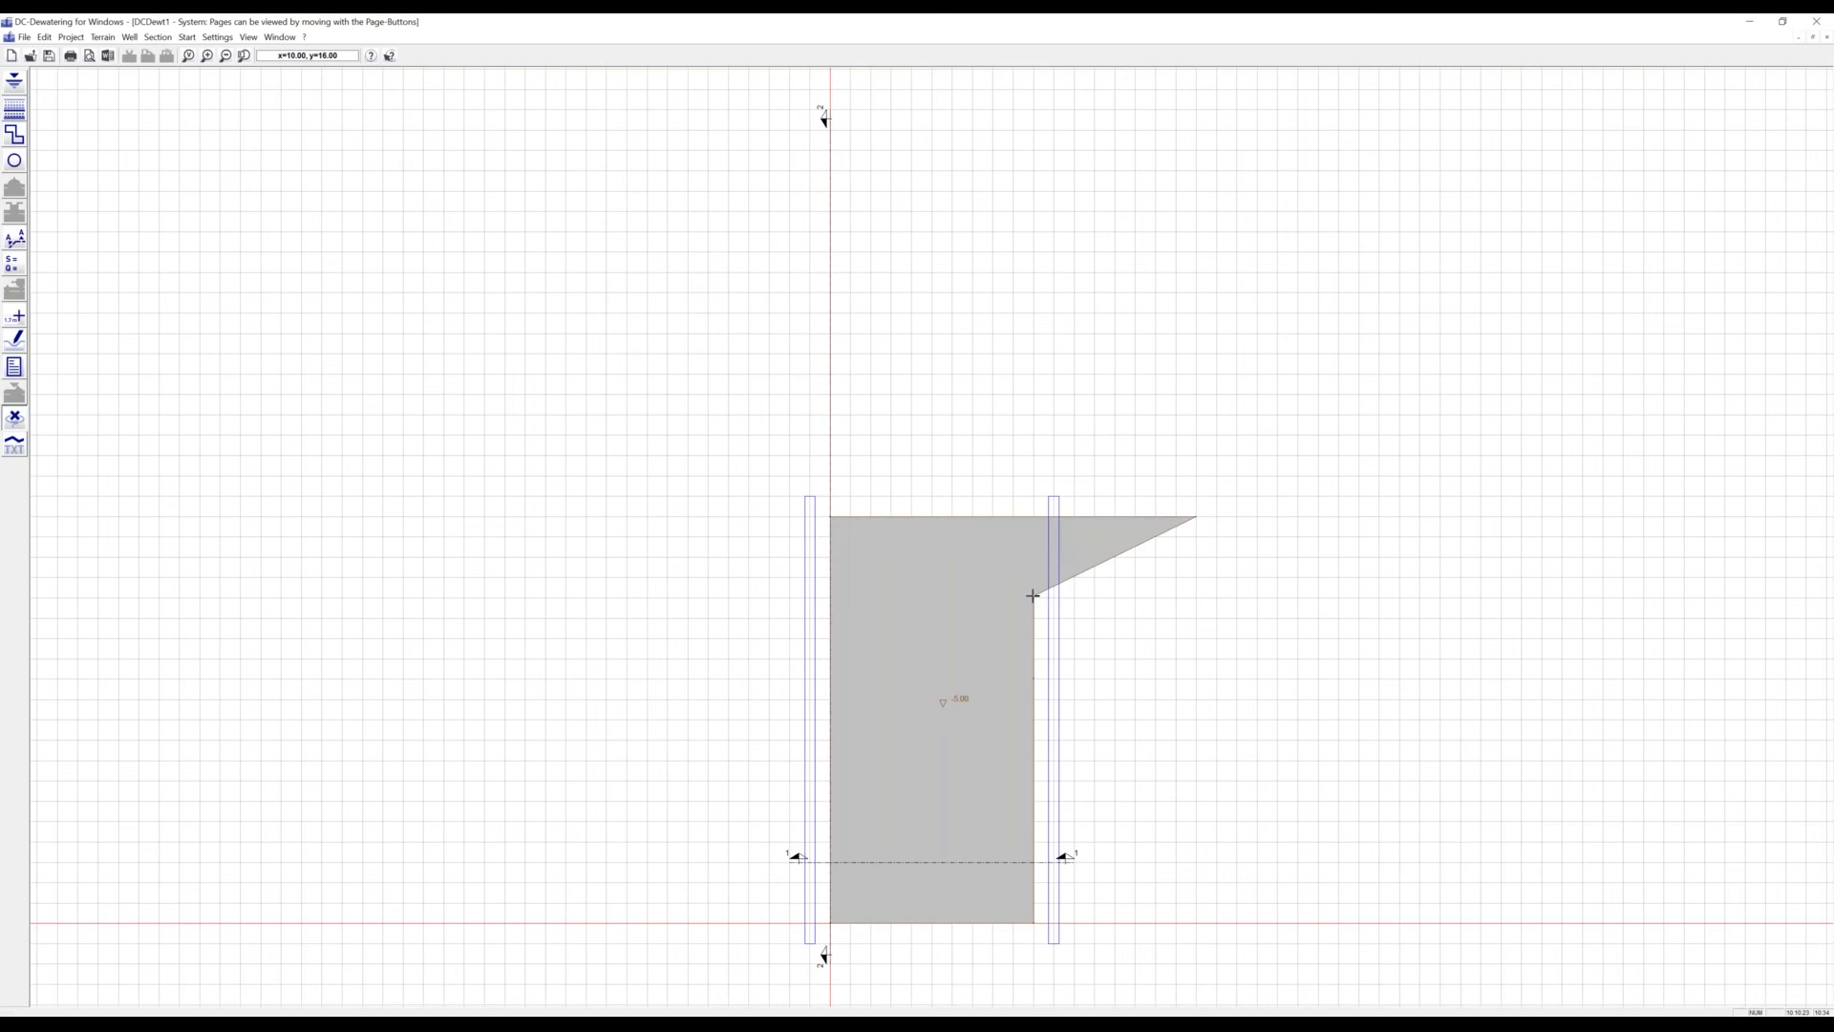
{"action": "left_click", "coordinate": [1033, 596]}
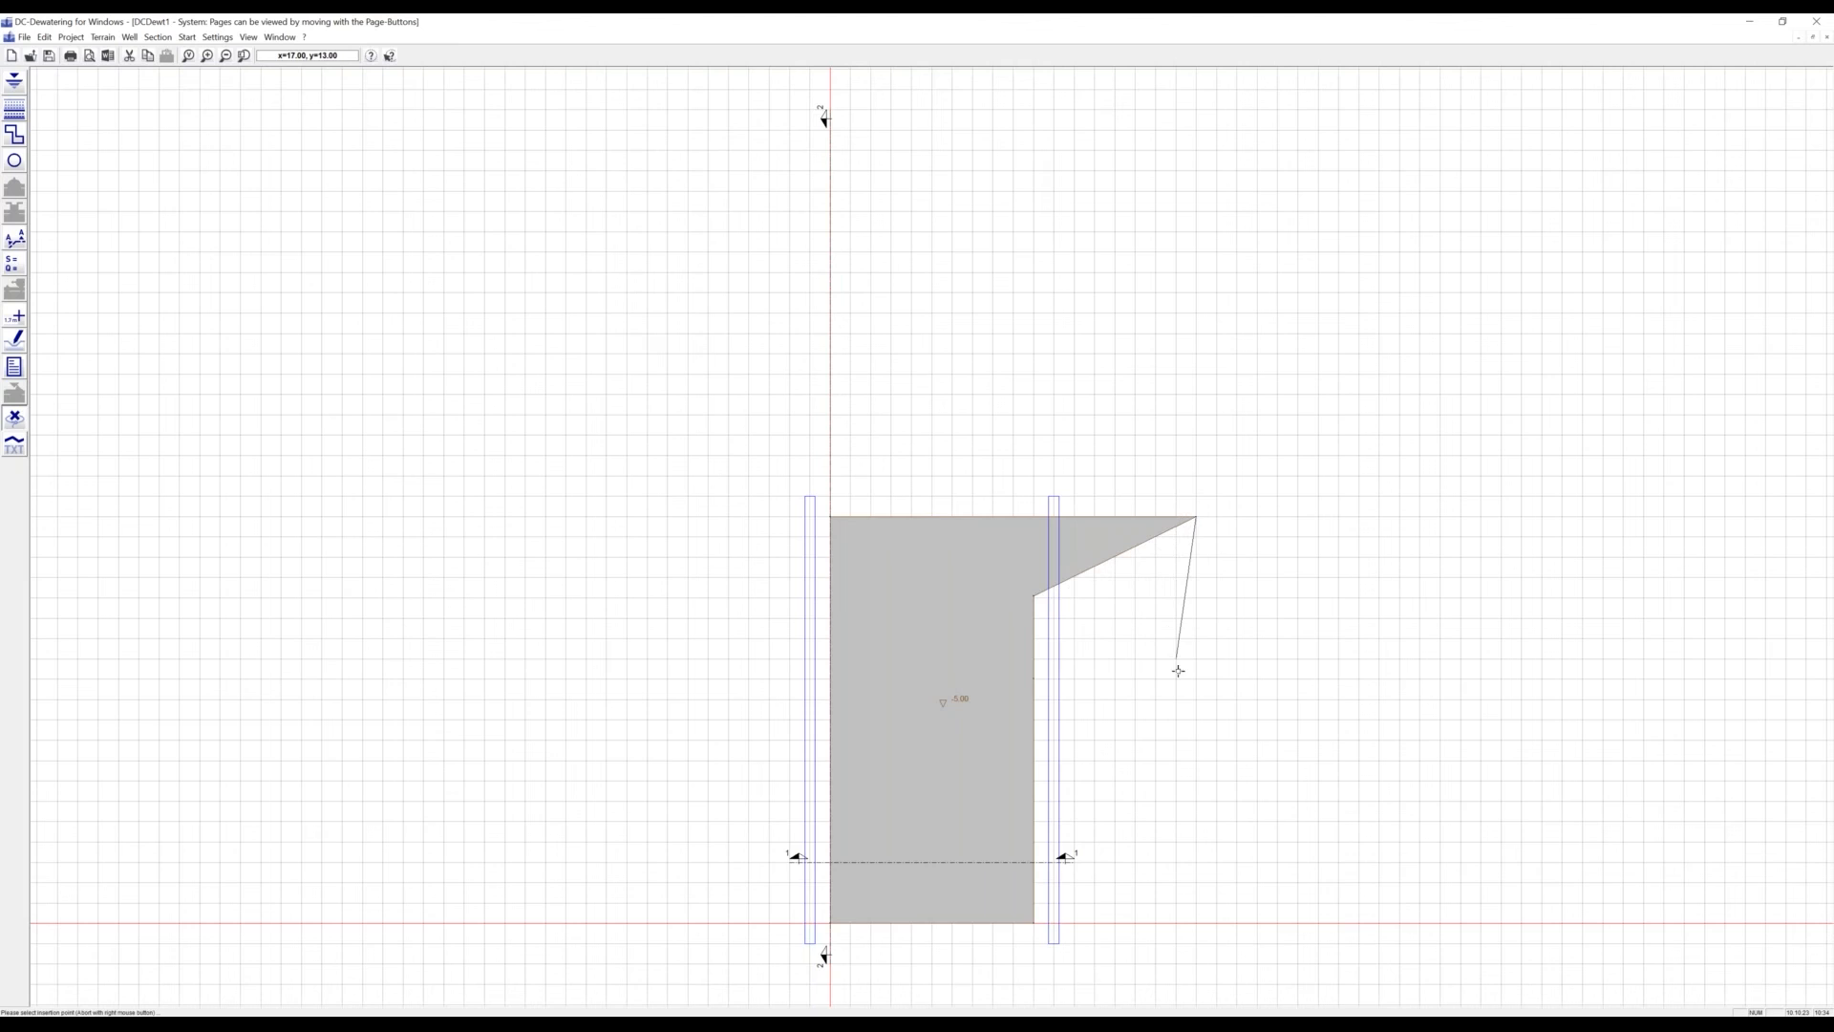
{"action": "left_click", "coordinate": [1197, 678]}
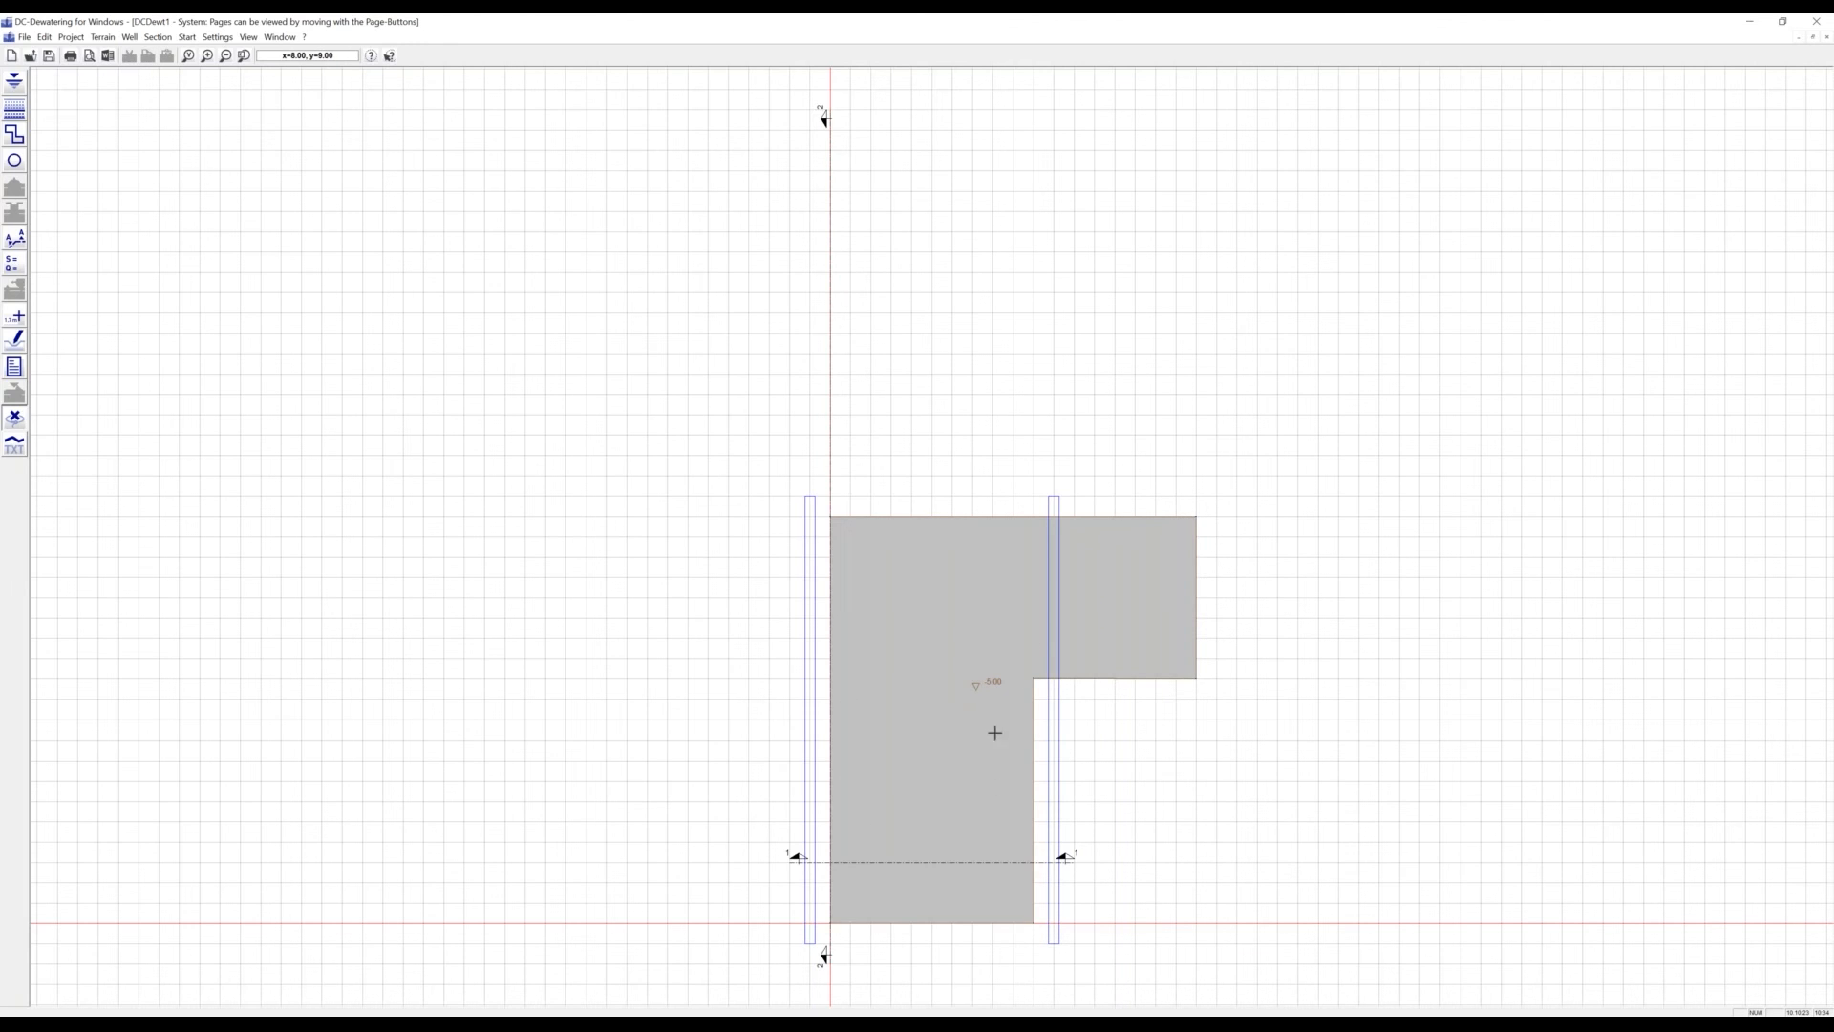
Make the rubble drain surround the foundation pit with an edge distance of 1 m
{"action": "double_click", "coordinate": [811, 663]}
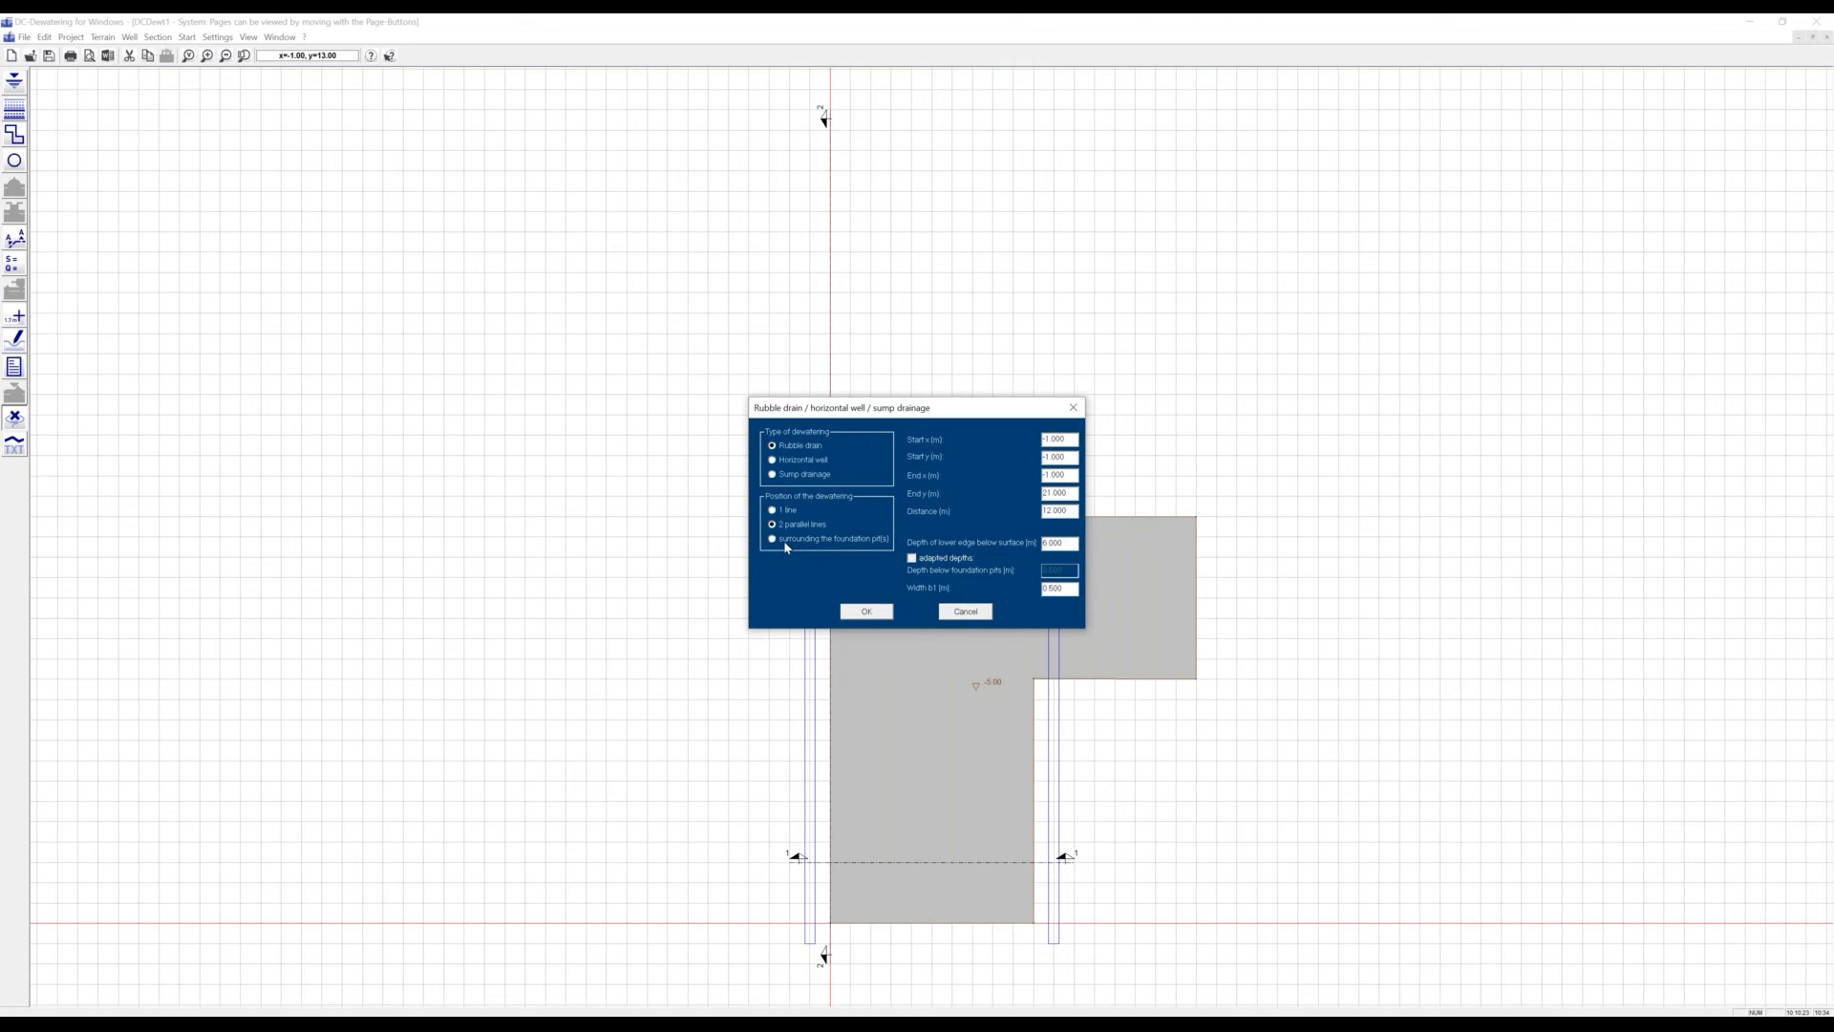
{"action": "left_click", "coordinate": [786, 545]}
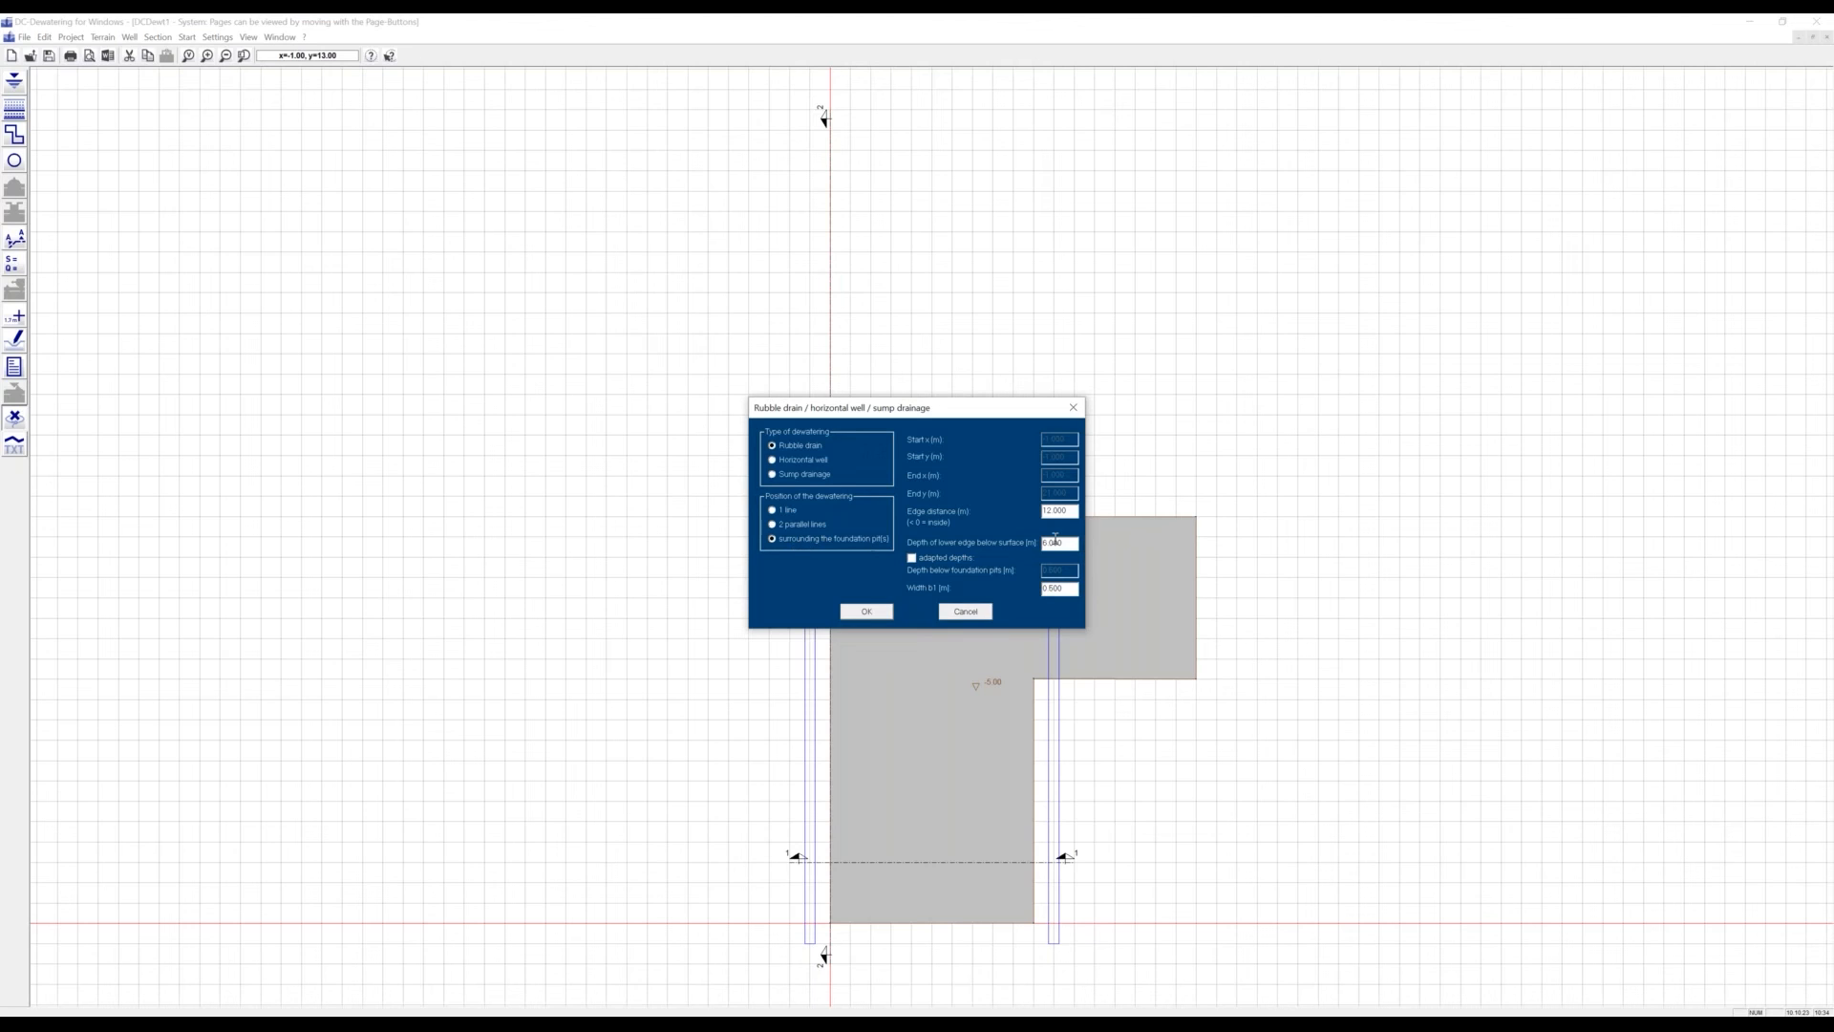
{"action": "left_click_drag", "start_coordinate": [1075, 511], "coordinate": [1021, 518]}
{"action": "type", "text": "1"}
{"action": "left_click", "coordinate": [866, 612]}
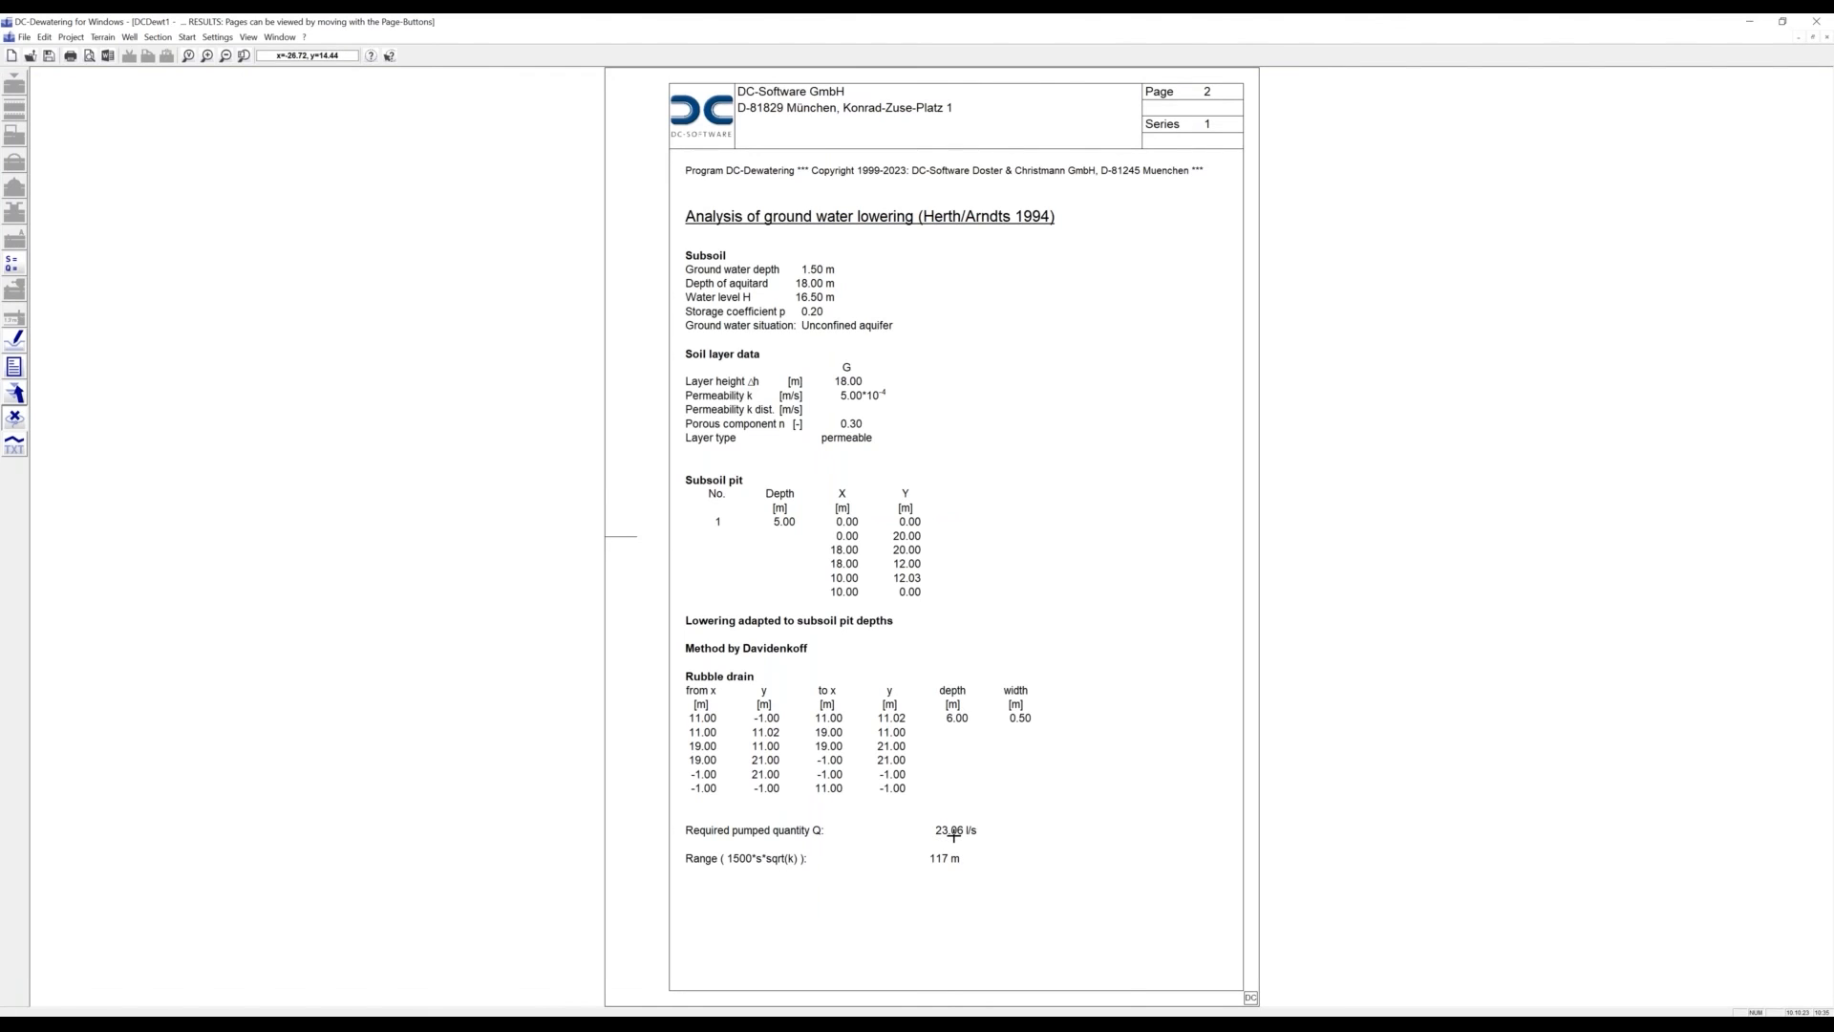
Page through the results to the isoline plot and extend its output range to 50 m around the pit
{"action": "key", "text": "Page_Down"}
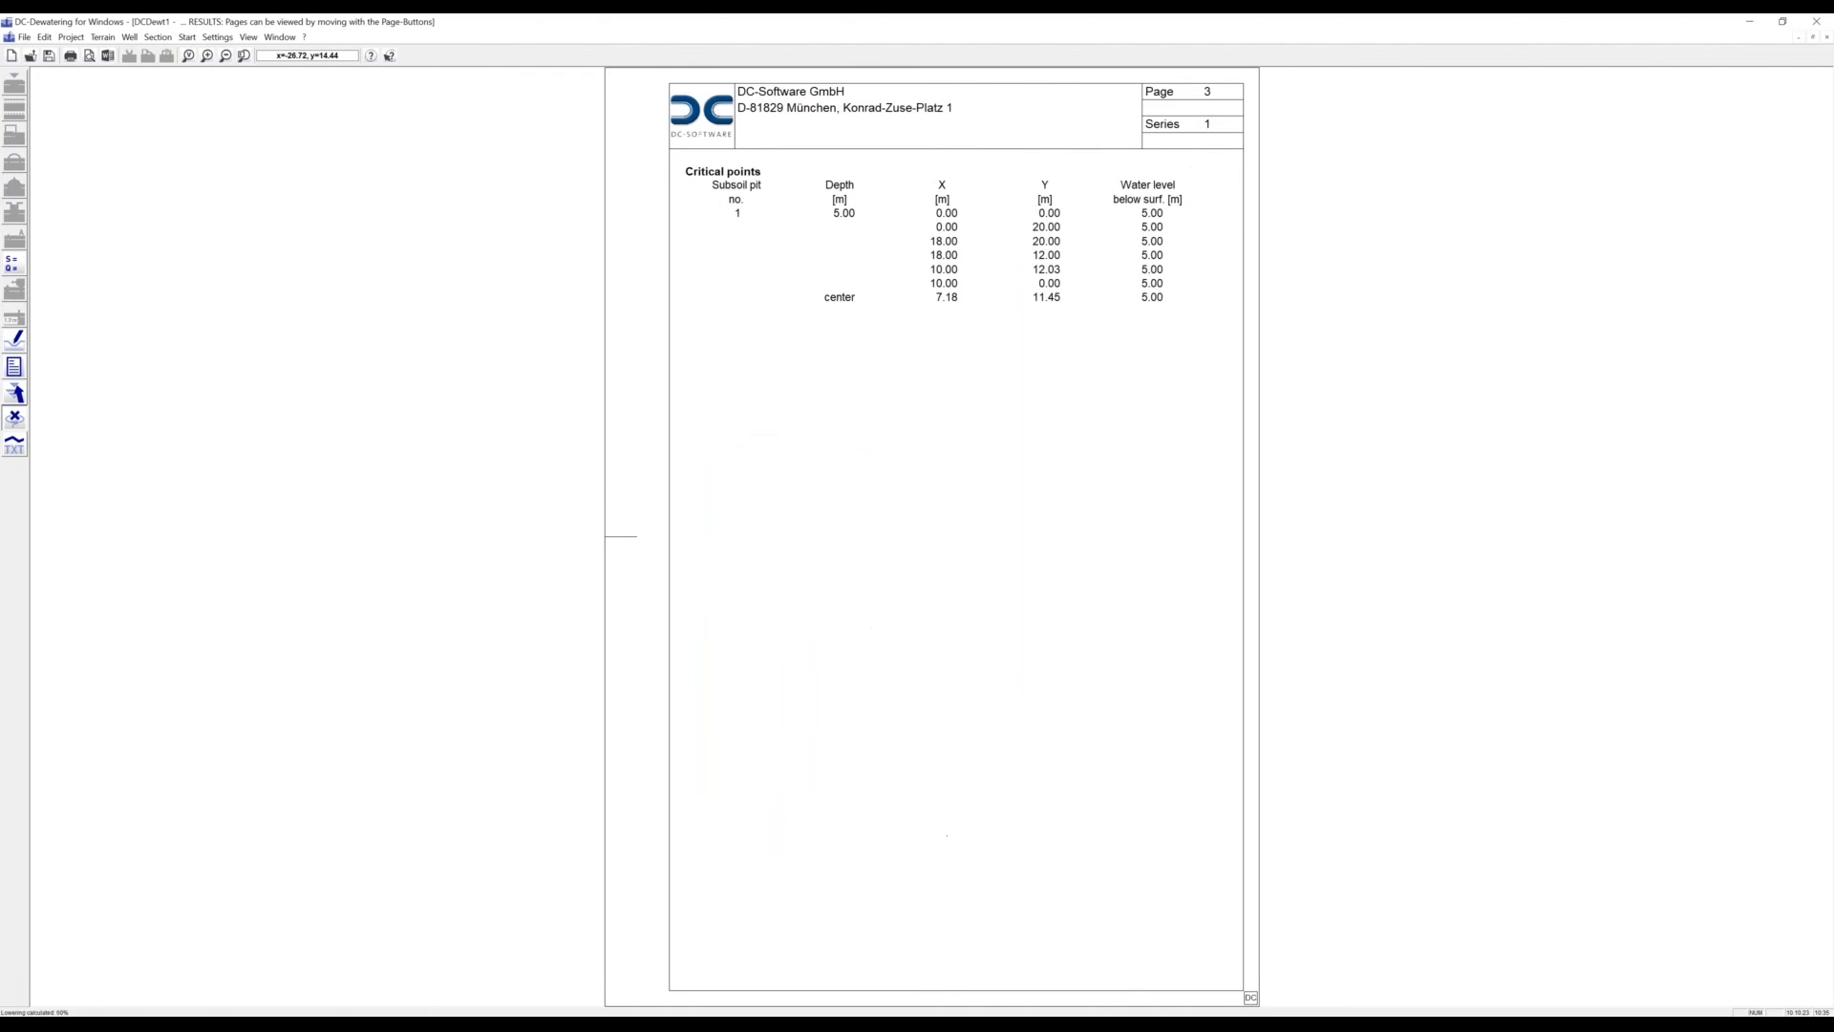
{"action": "key", "text": "Page_Down"}
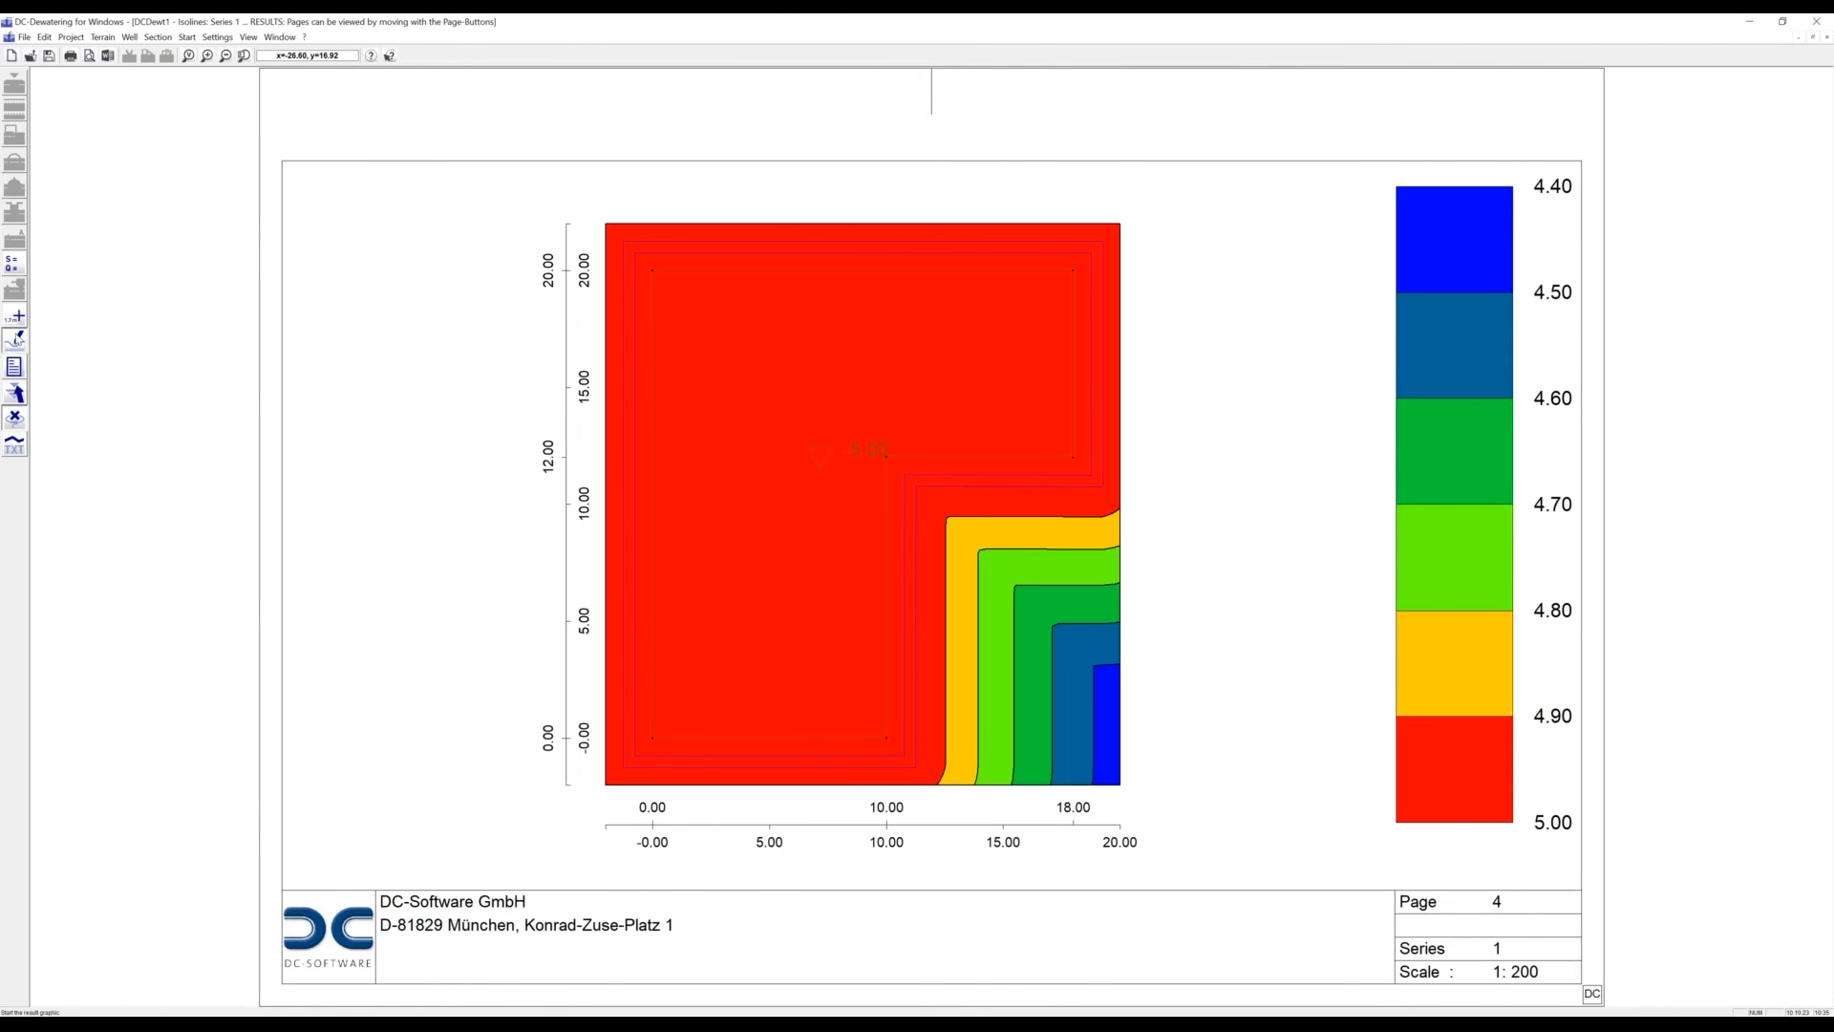
{"action": "left_click", "coordinate": [14, 341]}
{"action": "left_click", "coordinate": [853, 568]}
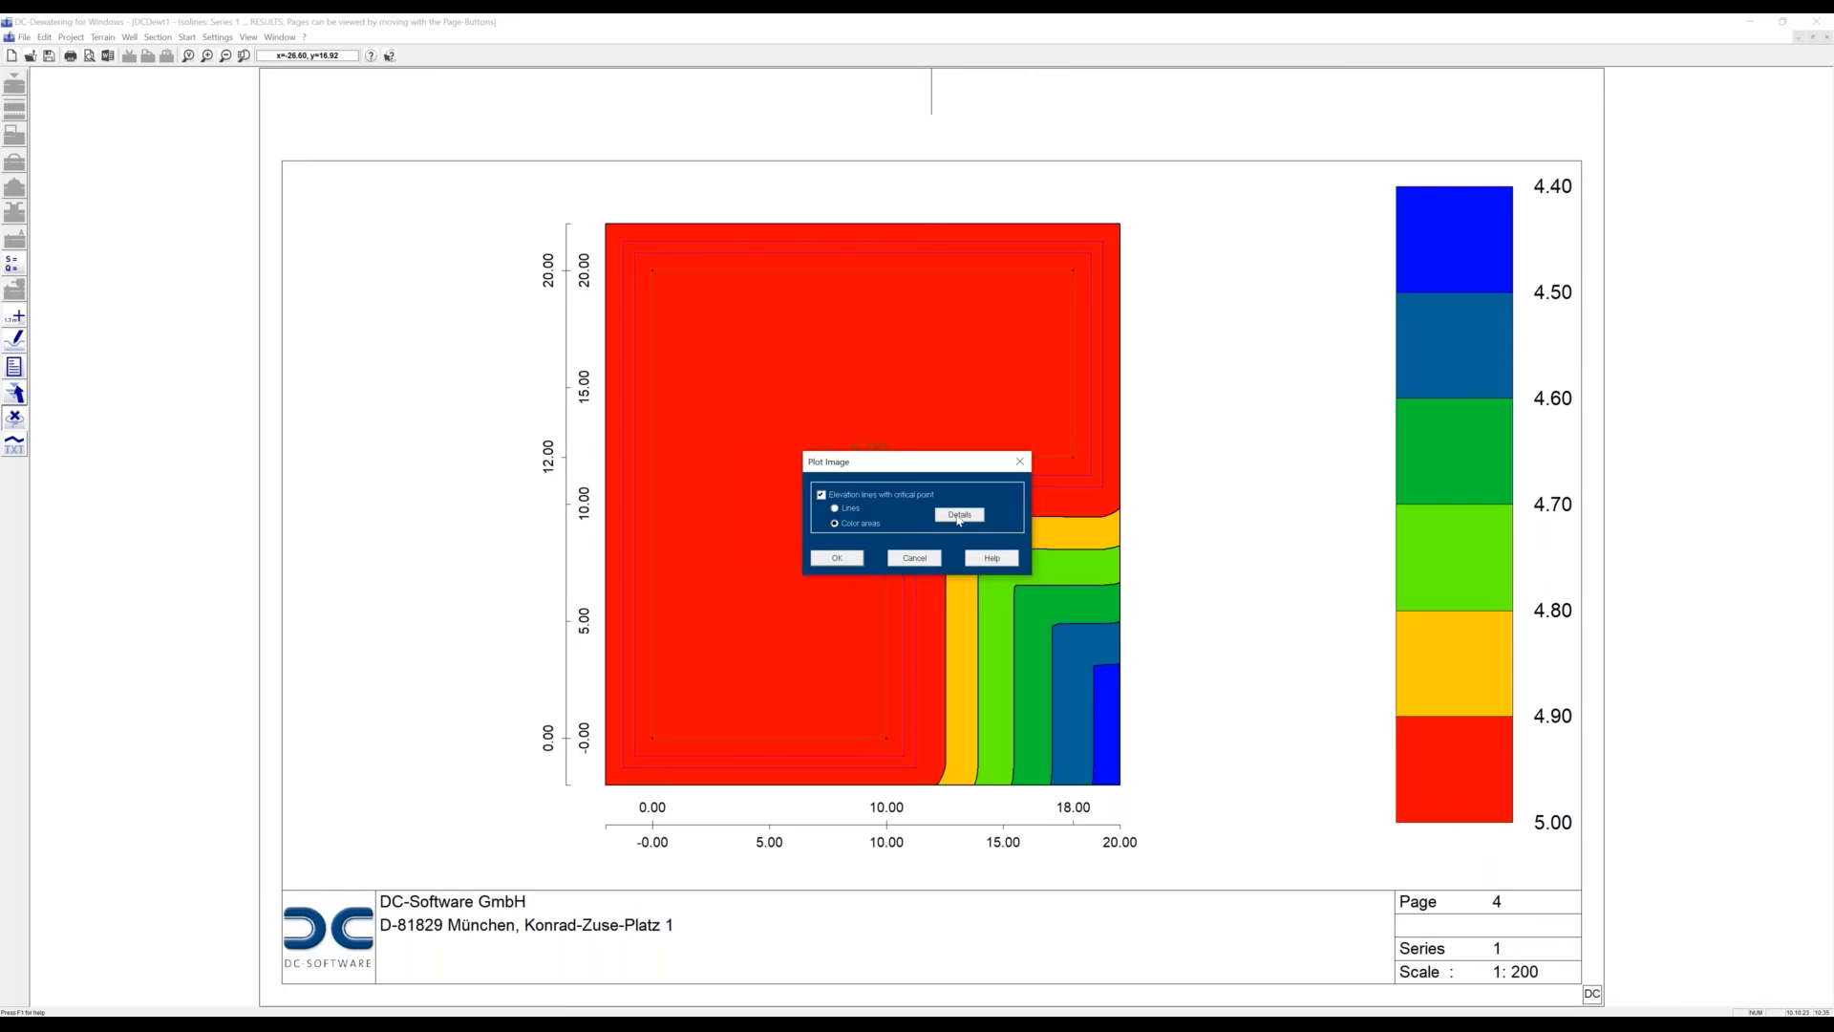
{"action": "left_click", "coordinate": [958, 516]}
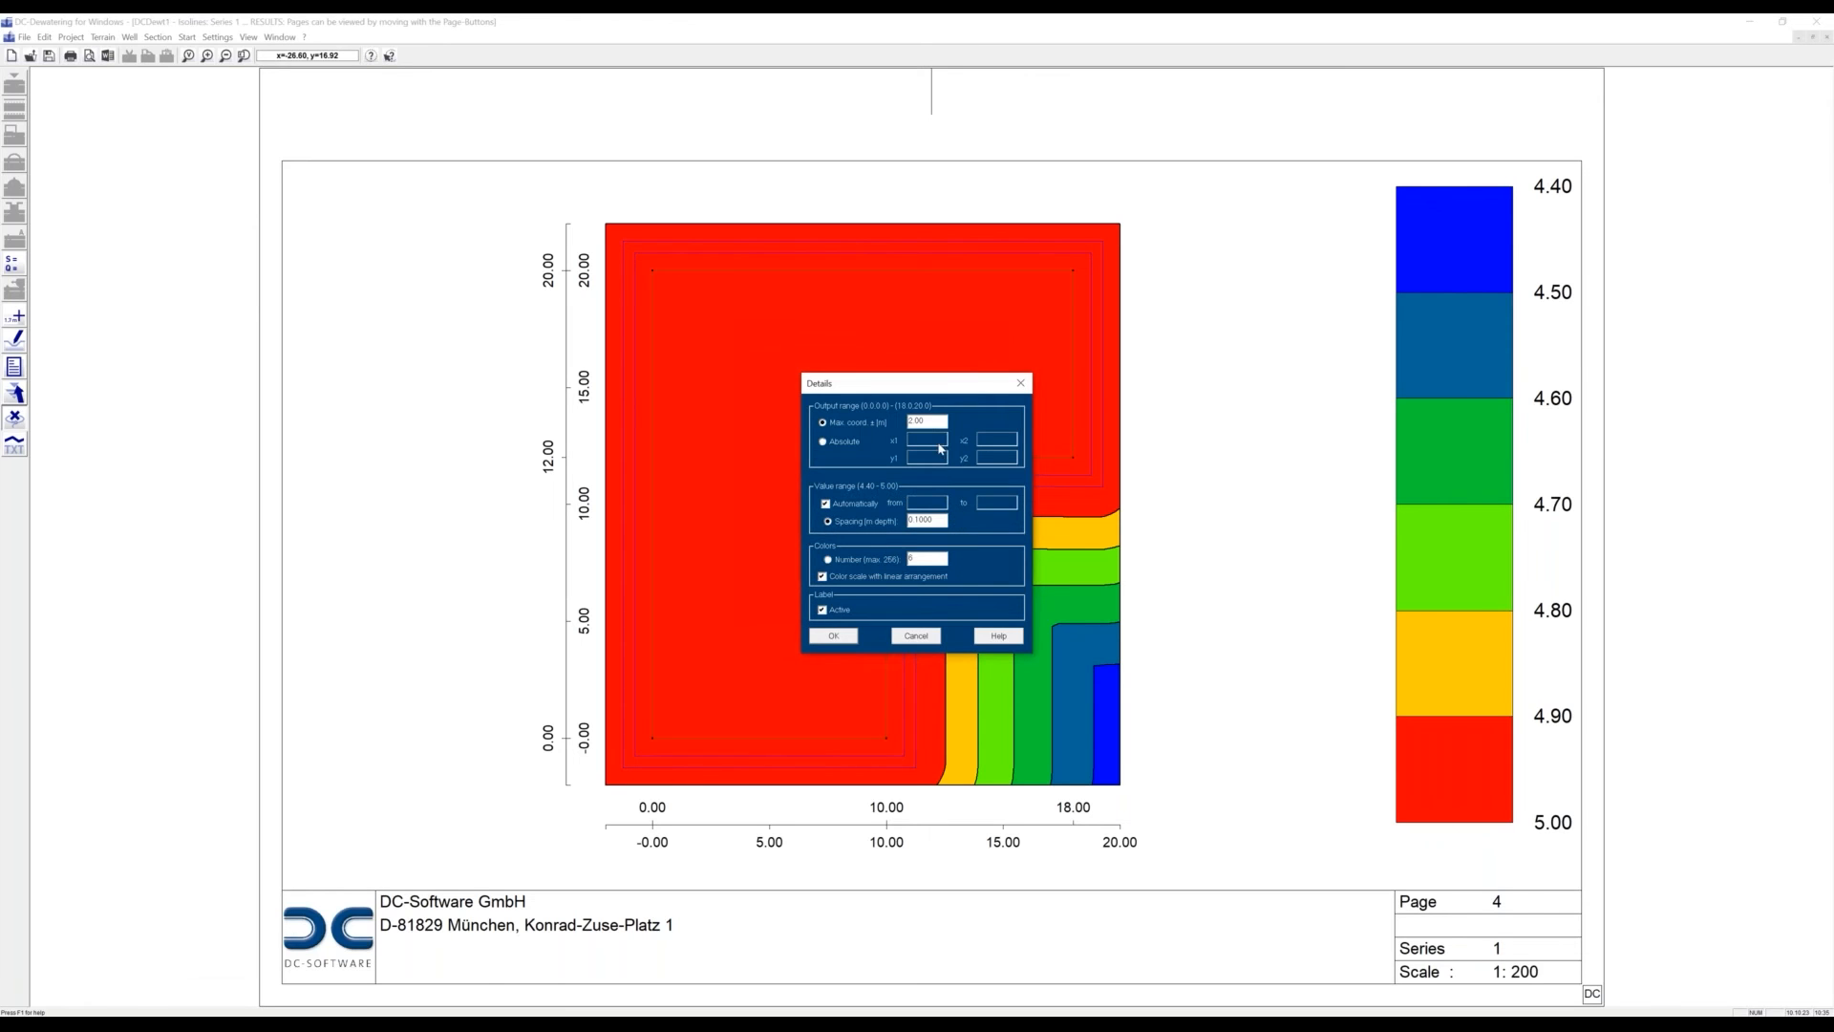
{"action": "left_click_drag", "start_coordinate": [934, 424], "coordinate": [871, 419]}
{"action": "left_click", "coordinate": [834, 636]}
{"action": "left_click", "coordinate": [851, 568]}
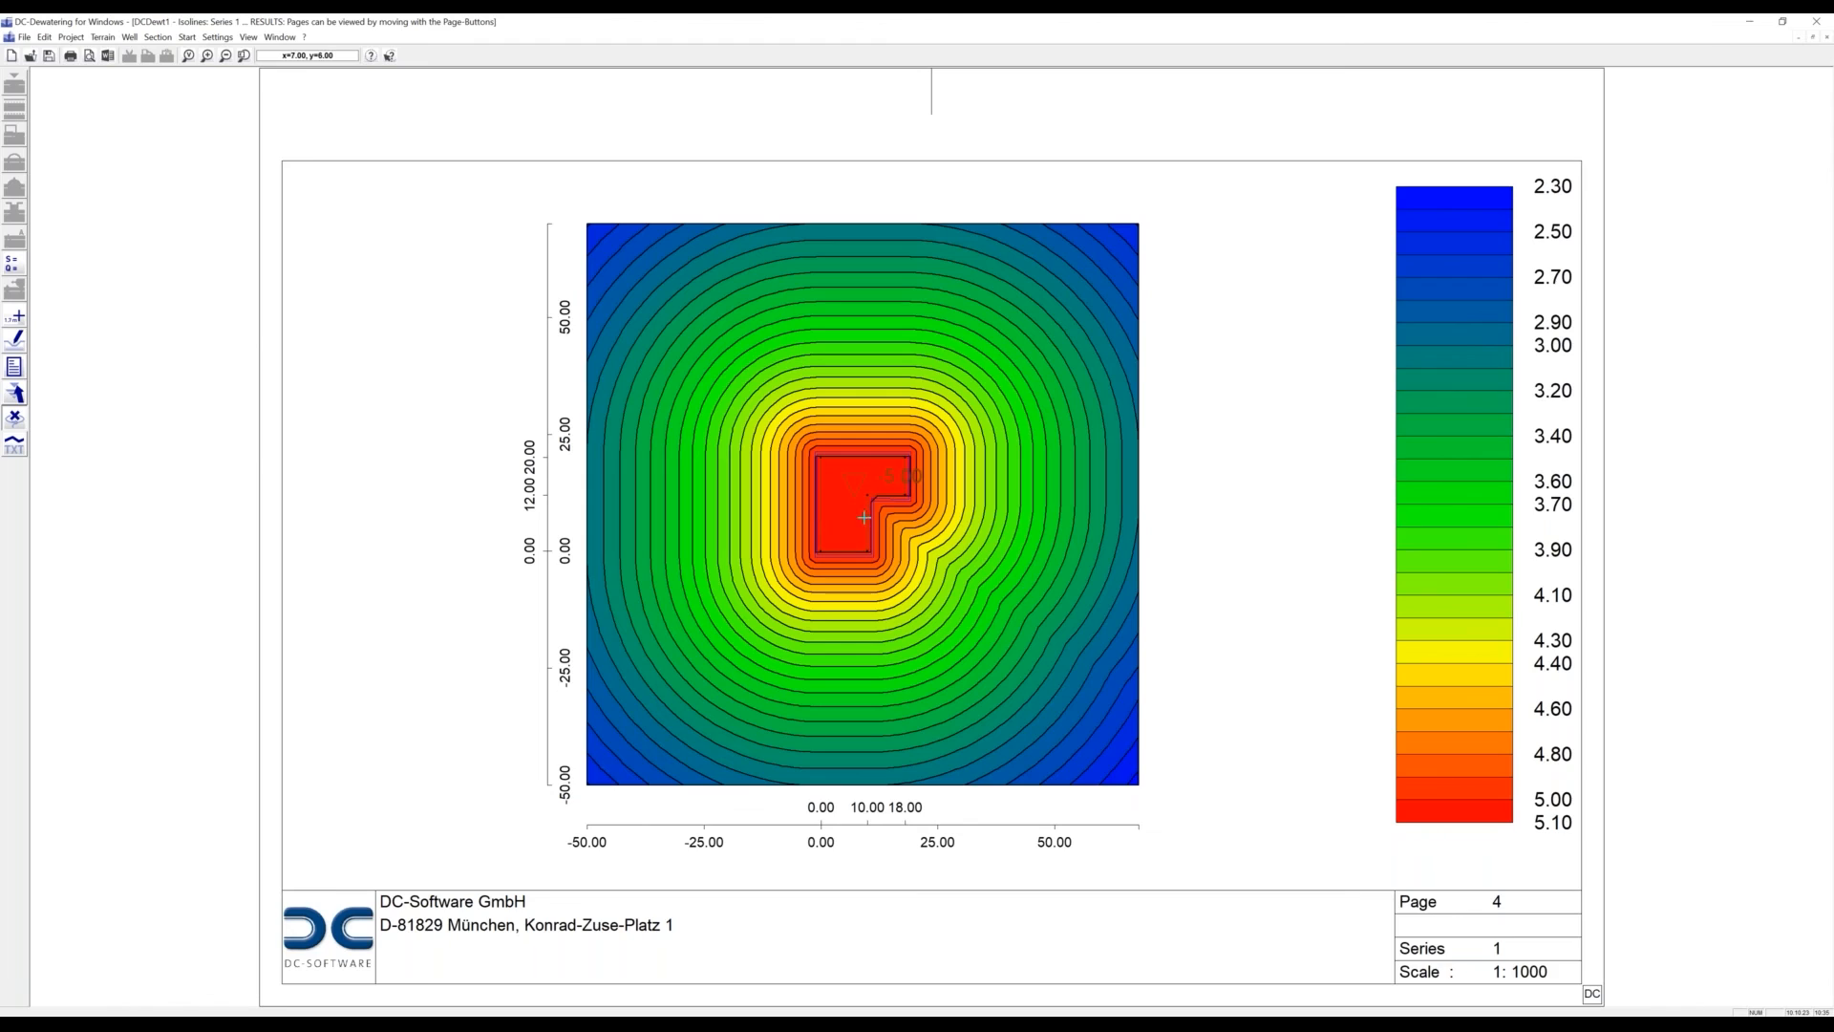
Query the lowering at points in the isoline plot
{"action": "left_click", "coordinate": [15, 317]}
{"action": "right_click", "coordinate": [1079, 680]}
Return from the results to the system plan and delete the rubble drain surrounding the pit
{"action": "left_click", "coordinate": [17, 392]}
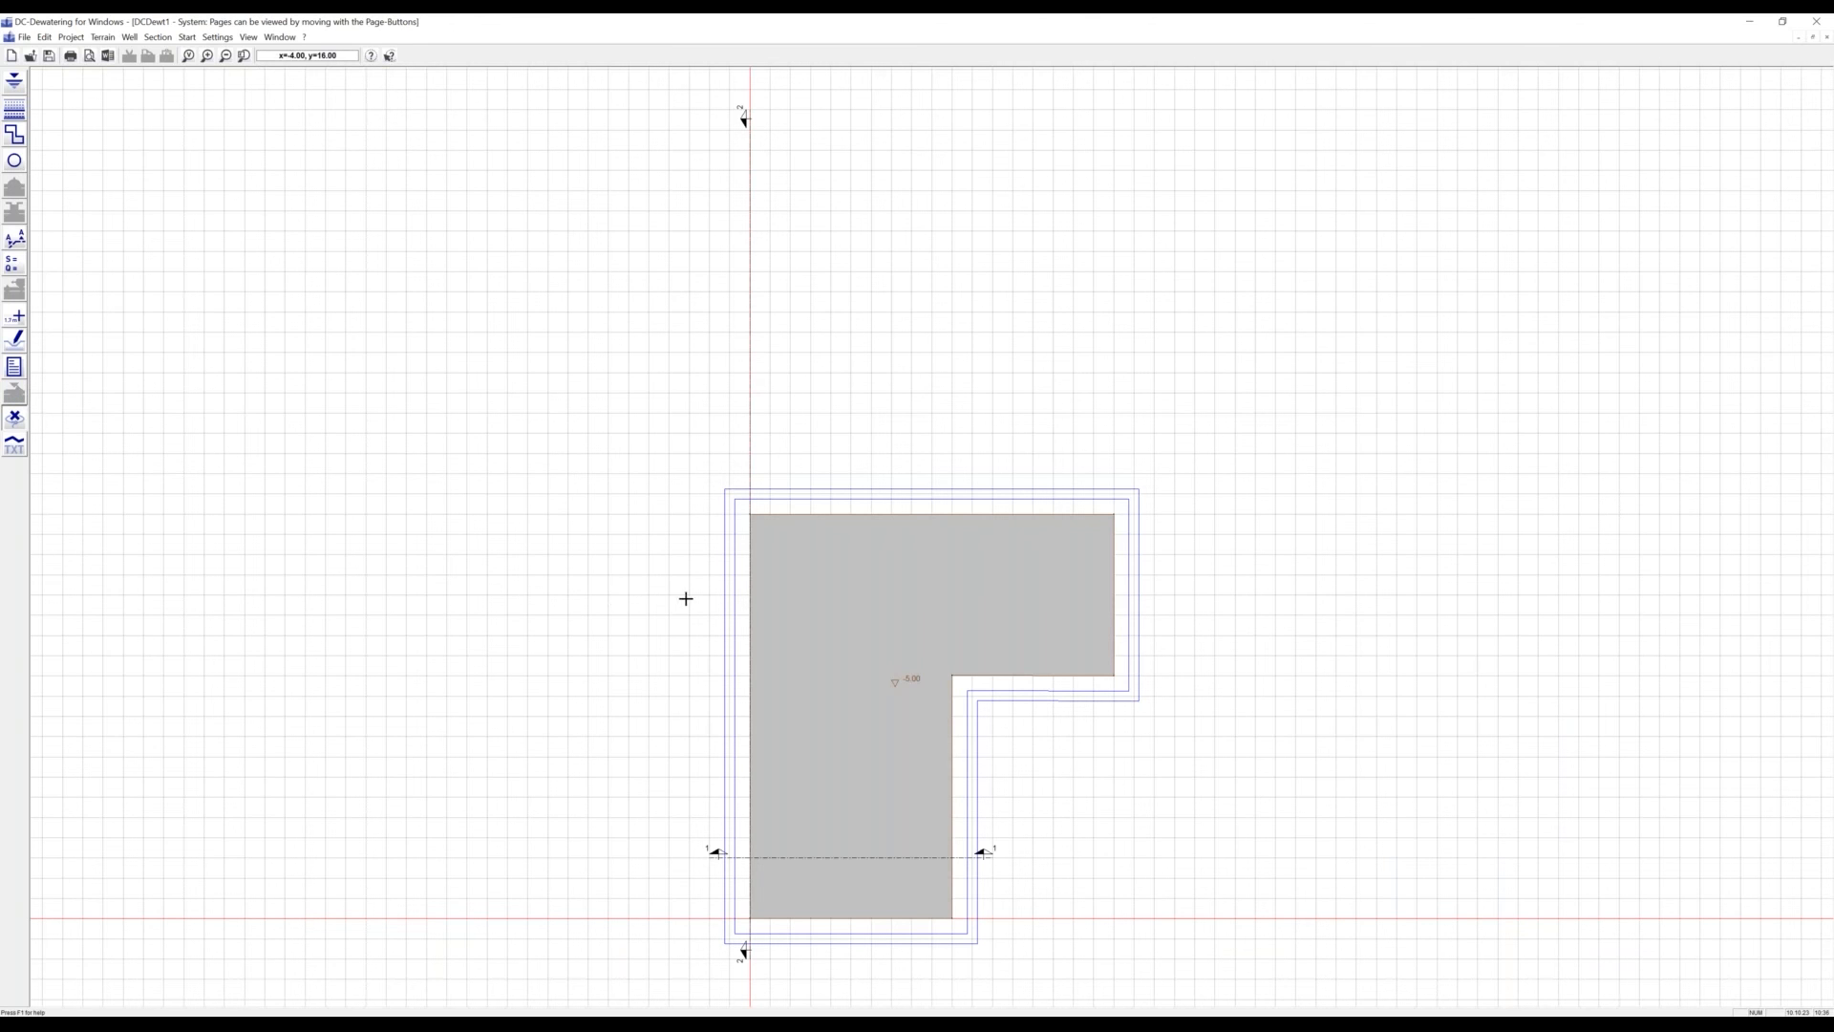
{"action": "left_click", "coordinate": [729, 596]}
{"action": "key", "text": "Delete"}
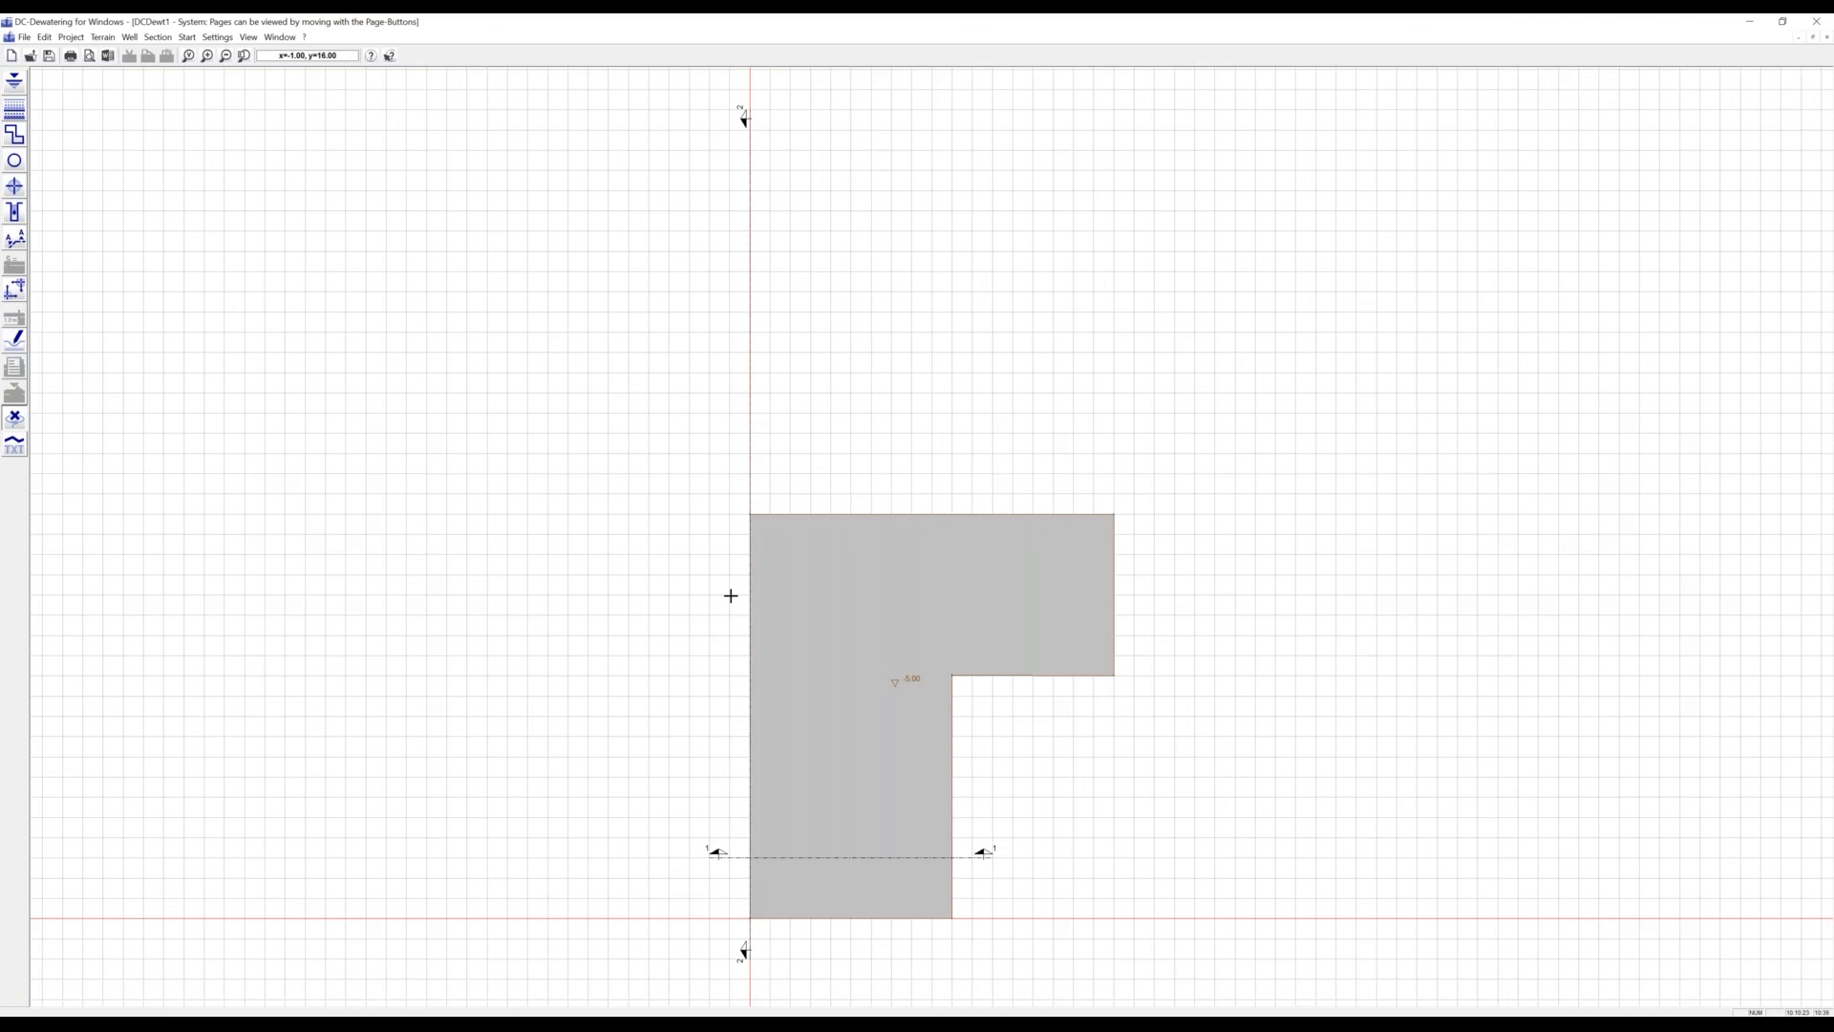
Add a row of wells from x -1, y 21 to x 19, y 21, spaced 2 m apart with 150 mm diameter
{"action": "left_click", "coordinate": [130, 38]}
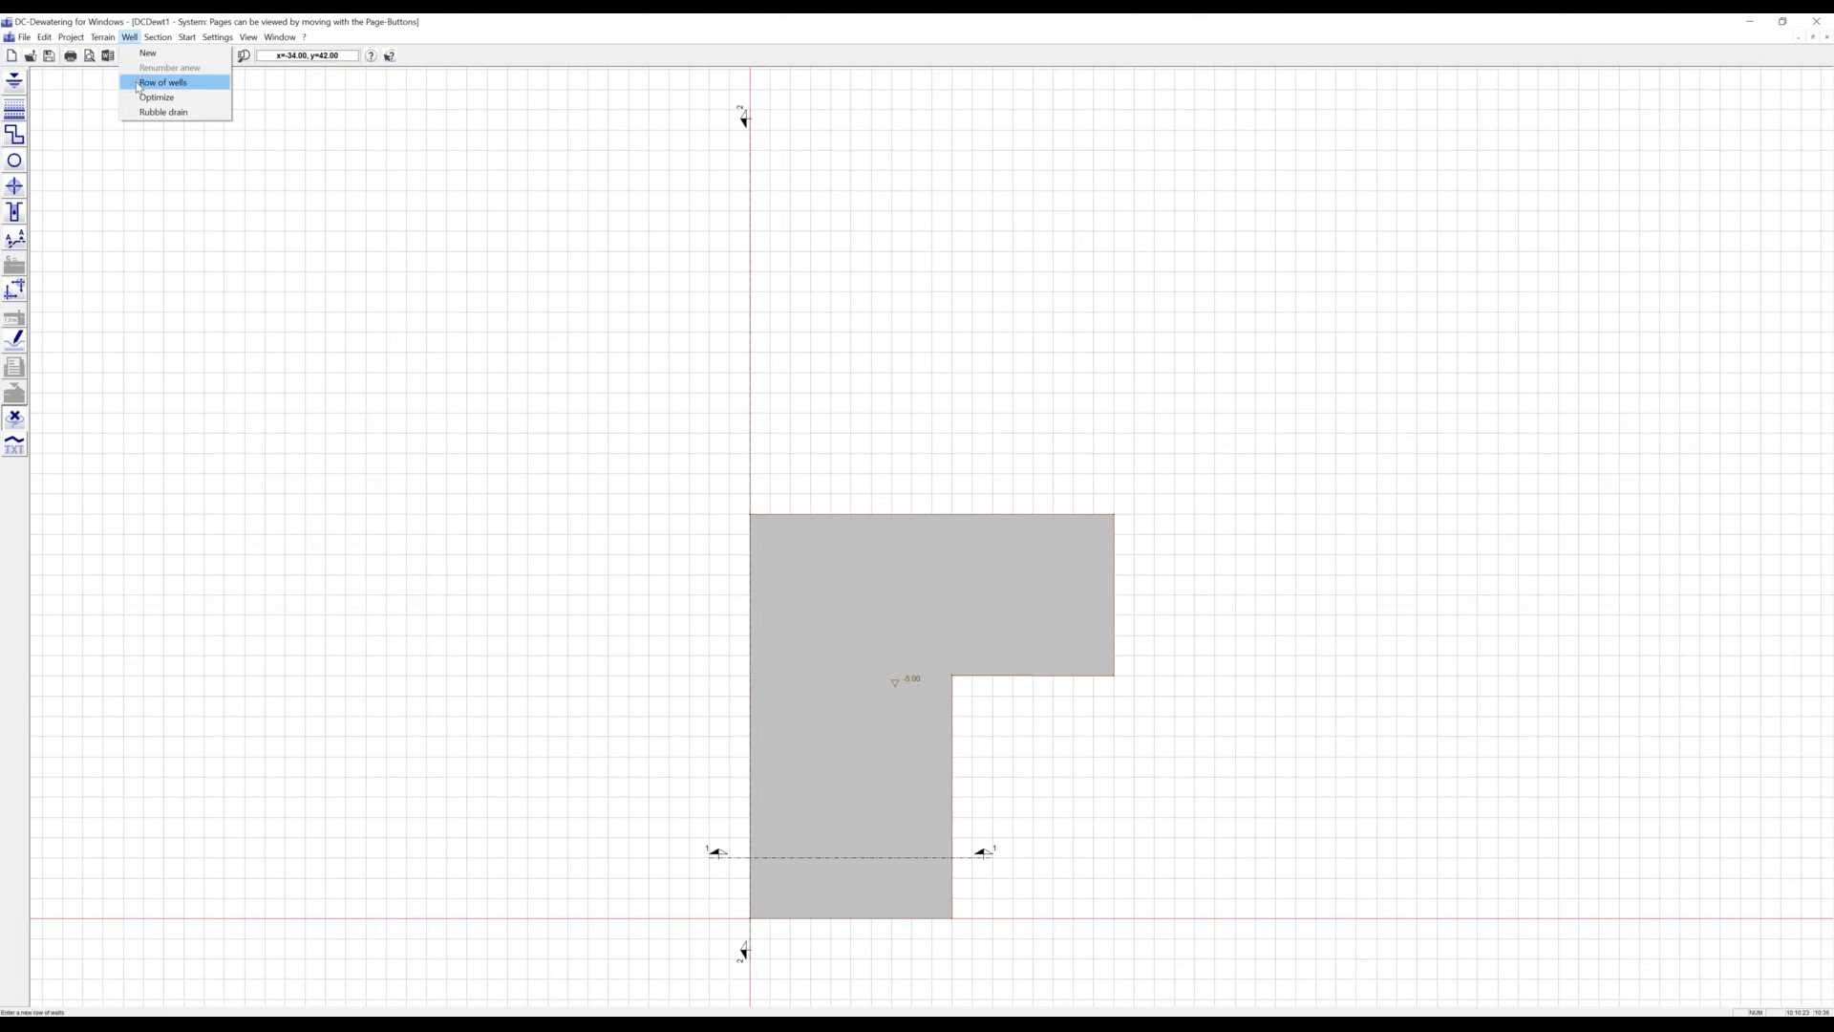
{"action": "left_click", "coordinate": [139, 84]}
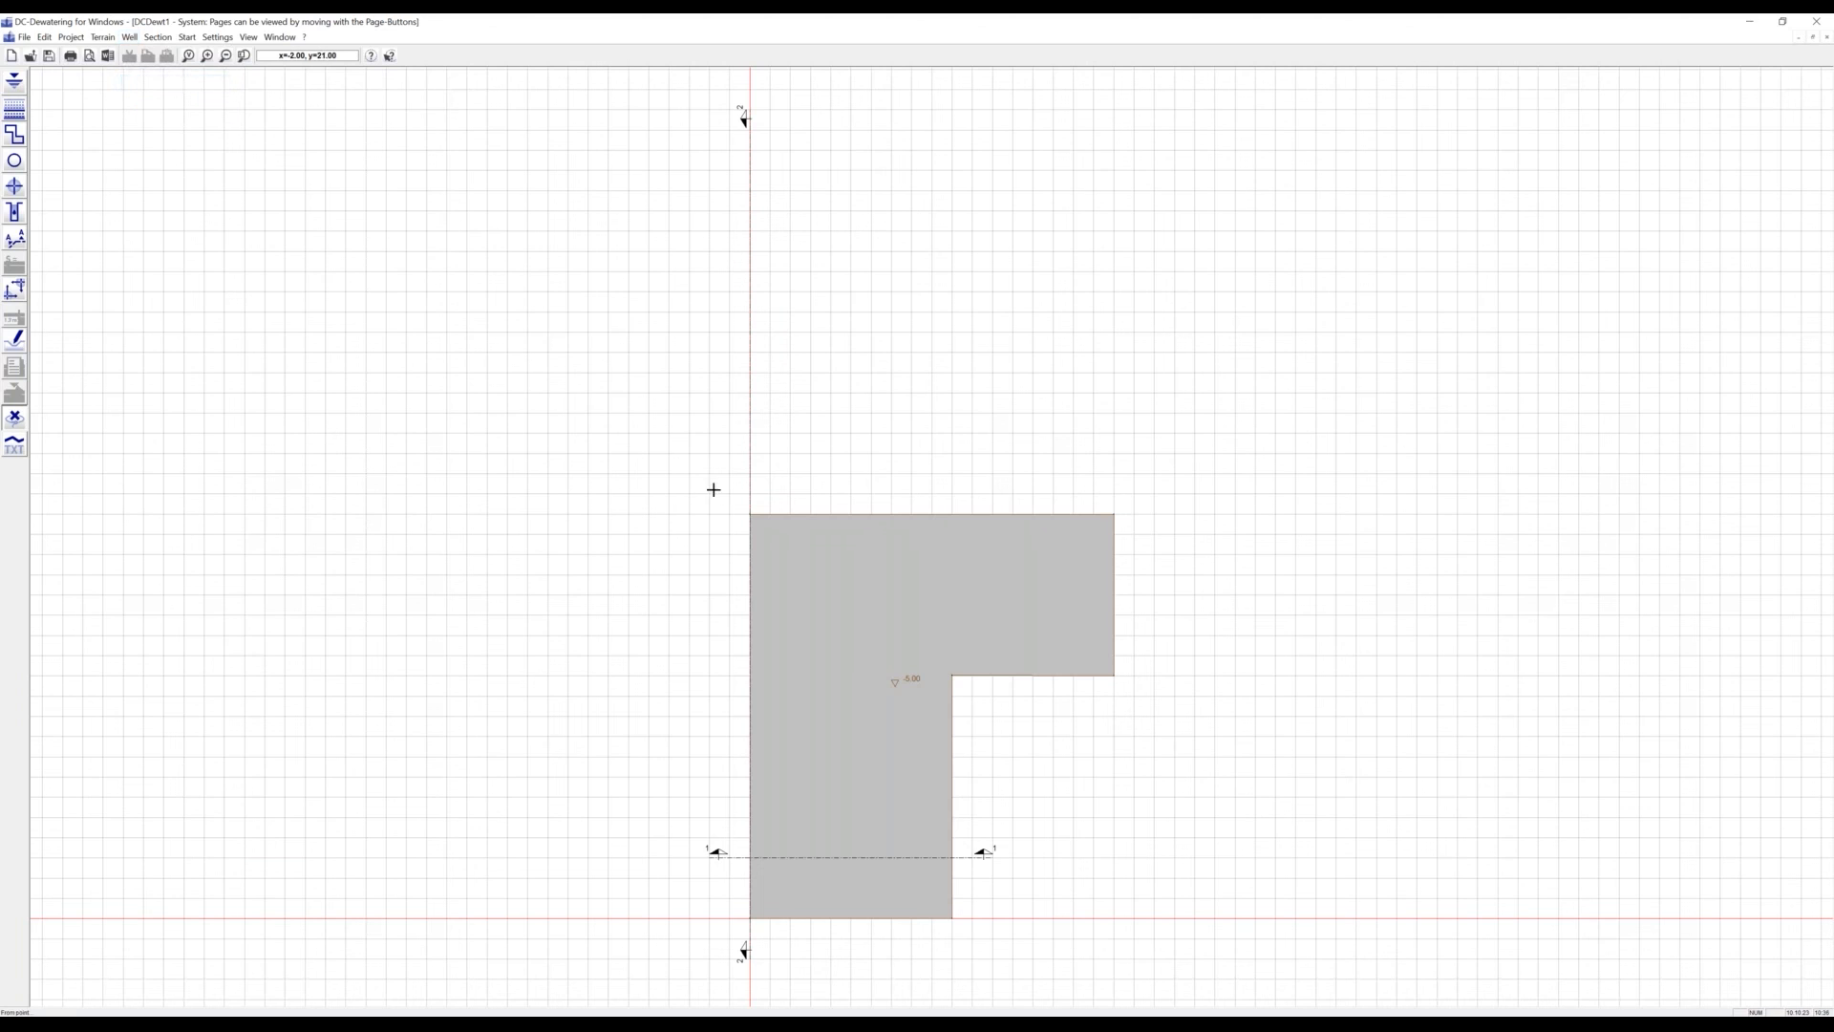
{"action": "left_click", "coordinate": [728, 492]}
{"action": "left_click", "coordinate": [1135, 494]}
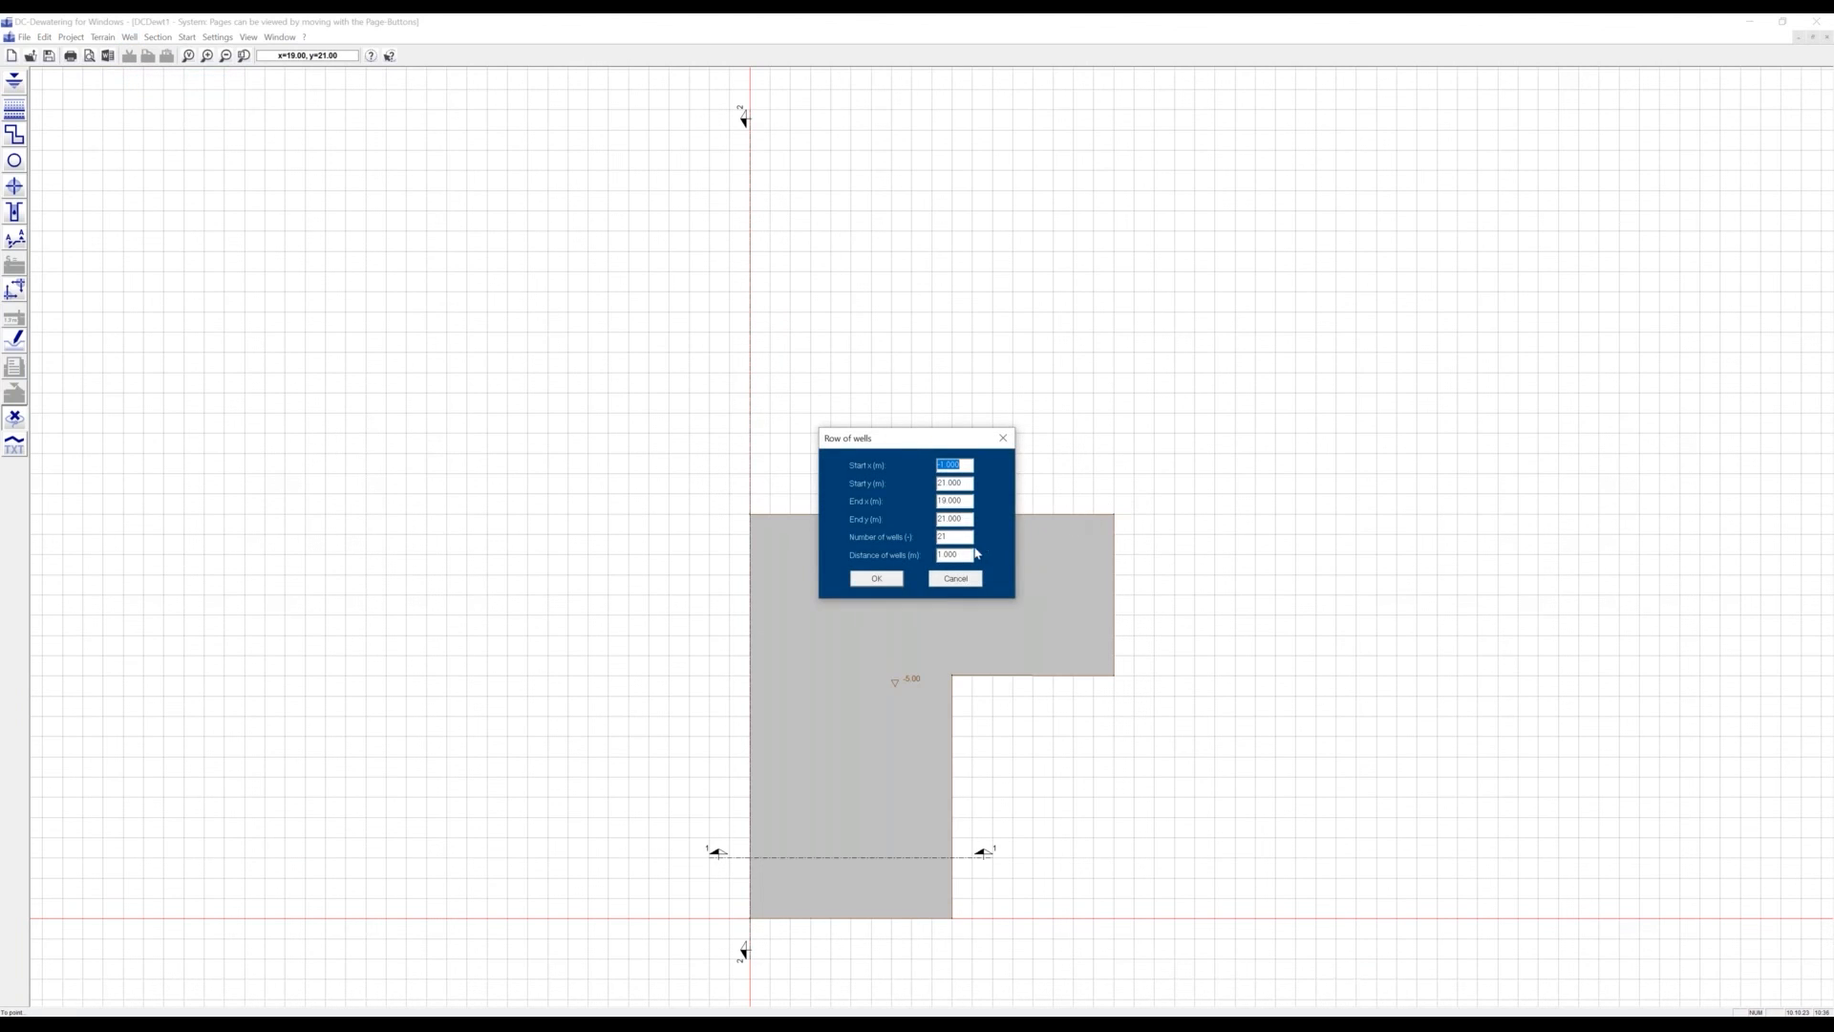
{"action": "double_click", "coordinate": [958, 554]}
{"action": "type", "text": "2"}
{"action": "left_click", "coordinate": [877, 581]}
{"action": "left_click", "coordinate": [888, 576]}
{"action": "left_click_drag", "start_coordinate": [959, 529], "coordinate": [883, 525]}
{"action": "type", "text": "15"}
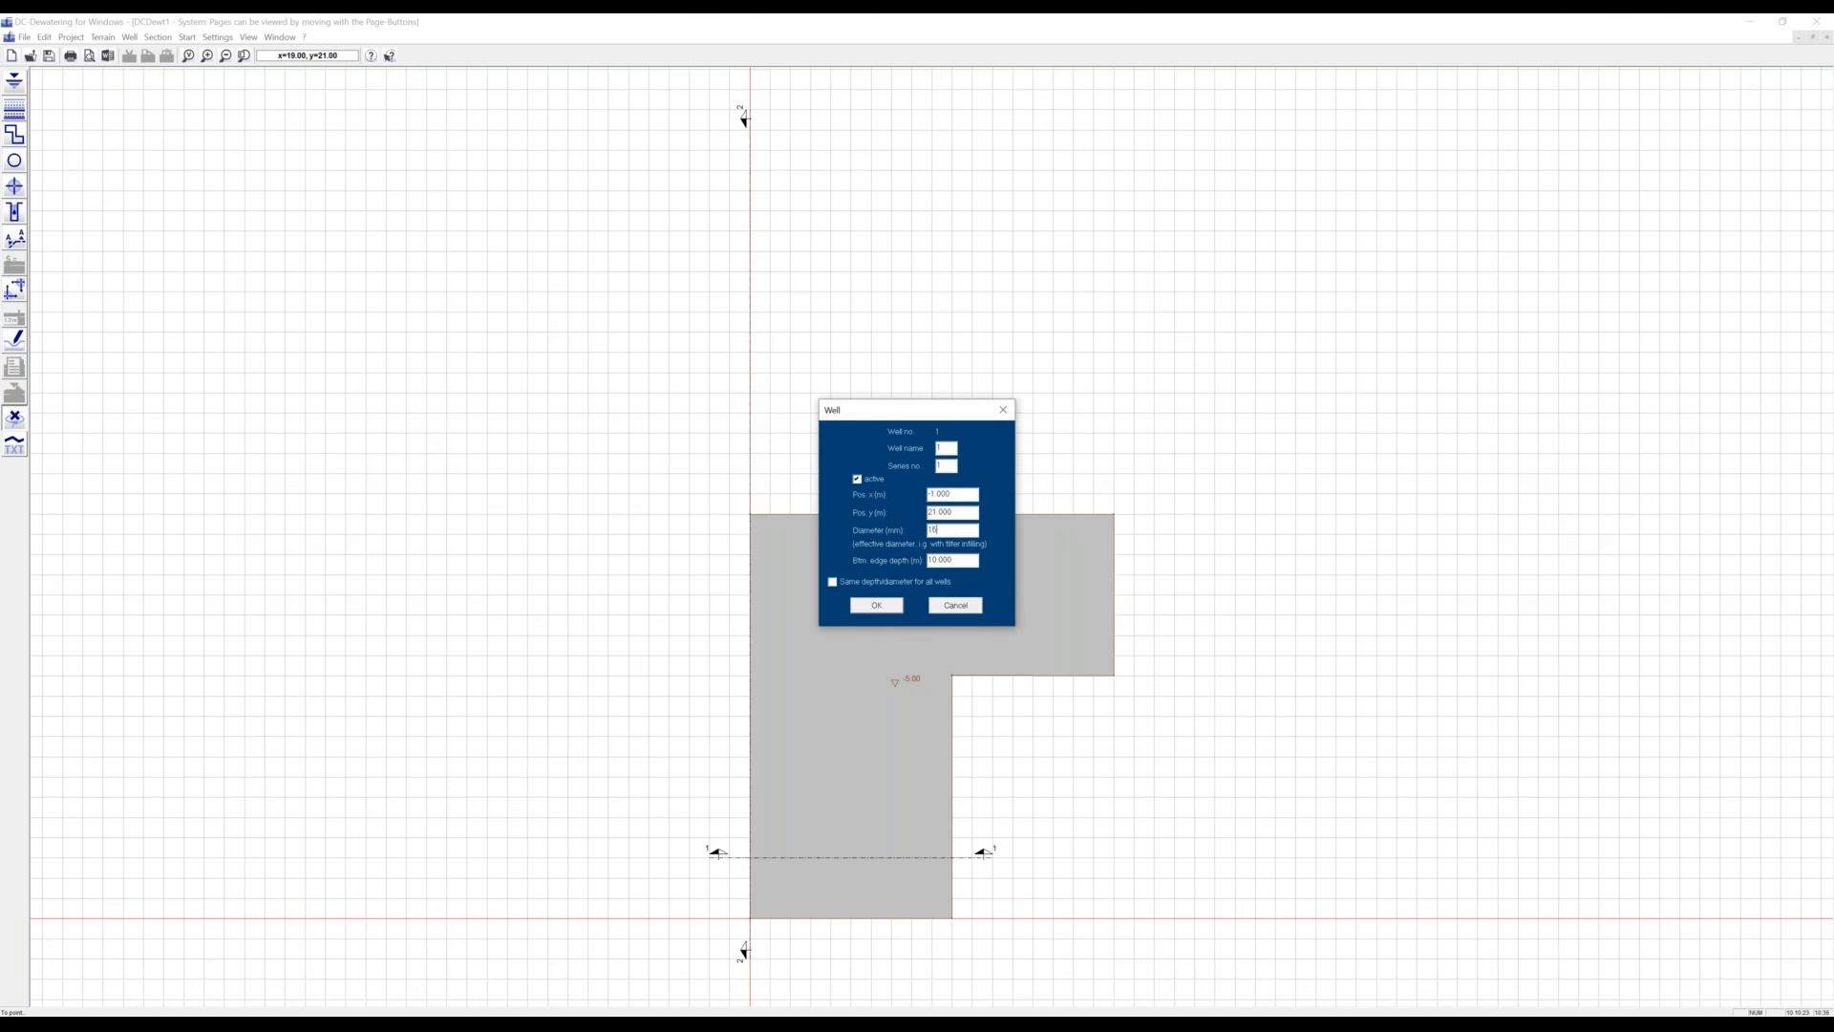
{"action": "type", "text": "0"}
{"action": "key", "text": "Return"}
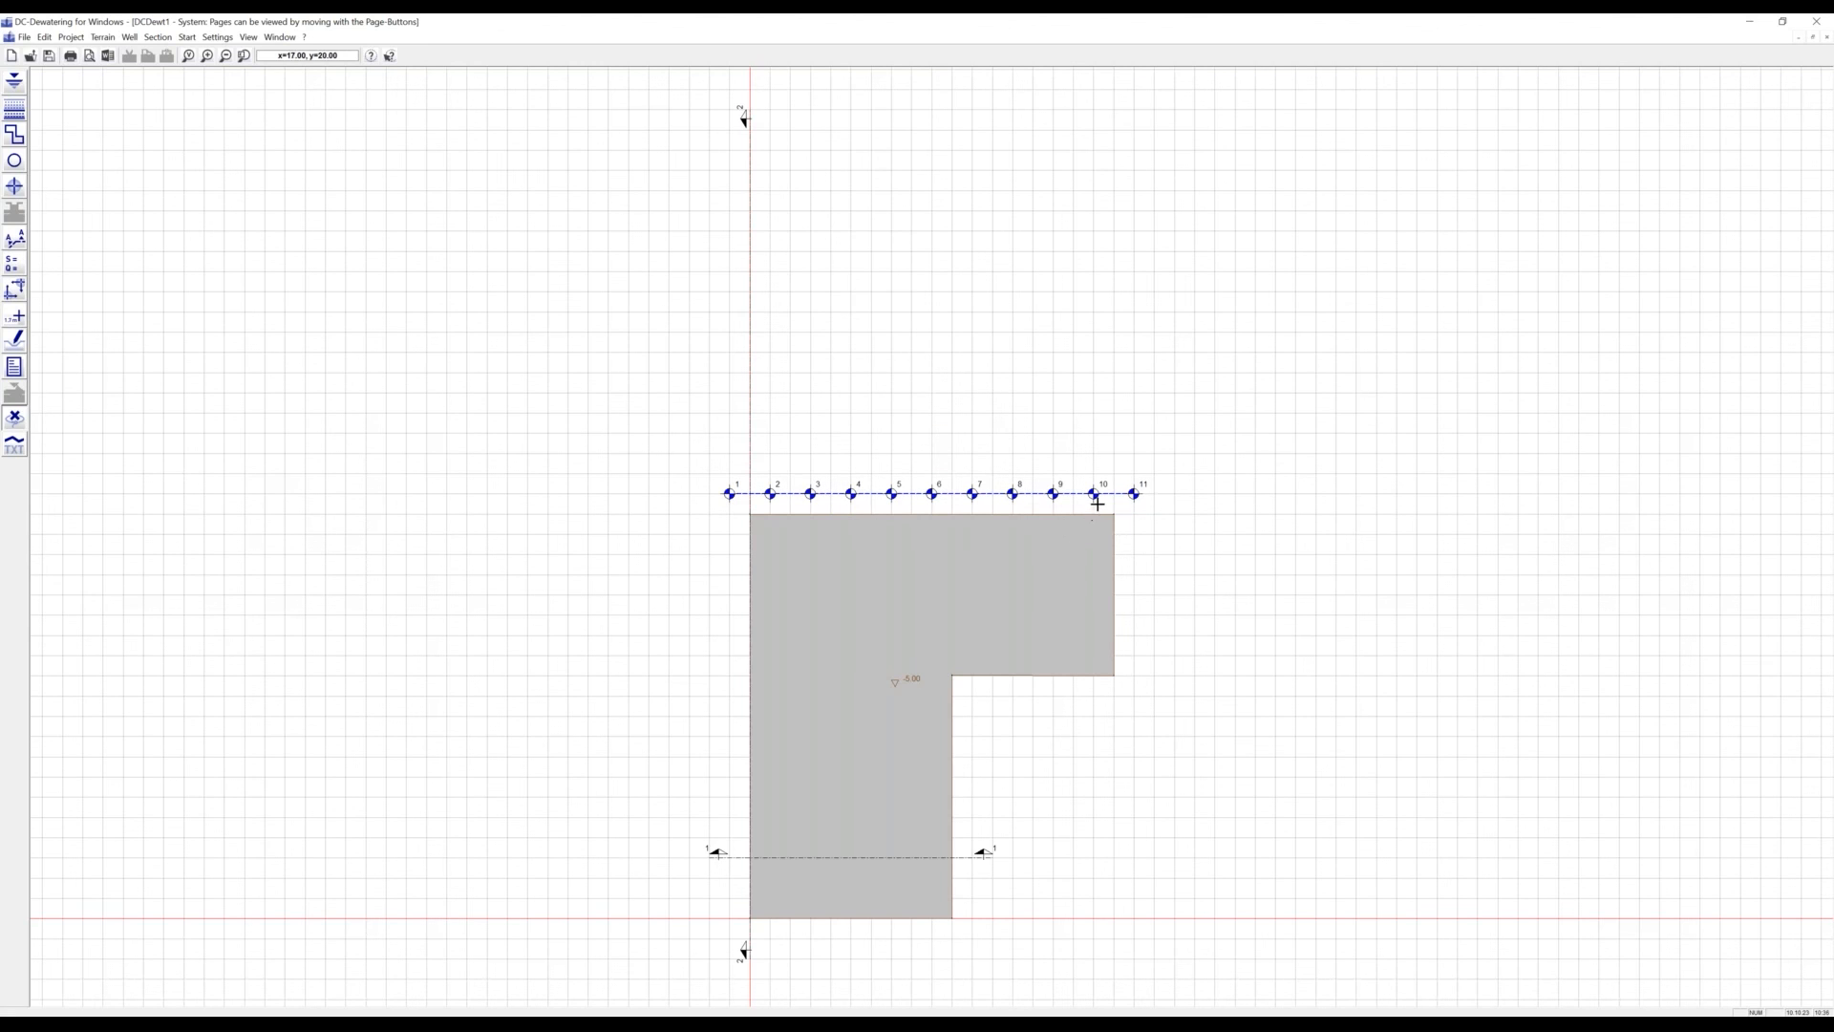
Move well 10 out of the row to x 19, y 19 and check its properties
{"action": "left_click_drag", "start_coordinate": [1094, 494], "coordinate": [1134, 534]}
{"action": "double_click", "coordinate": [1134, 534]}
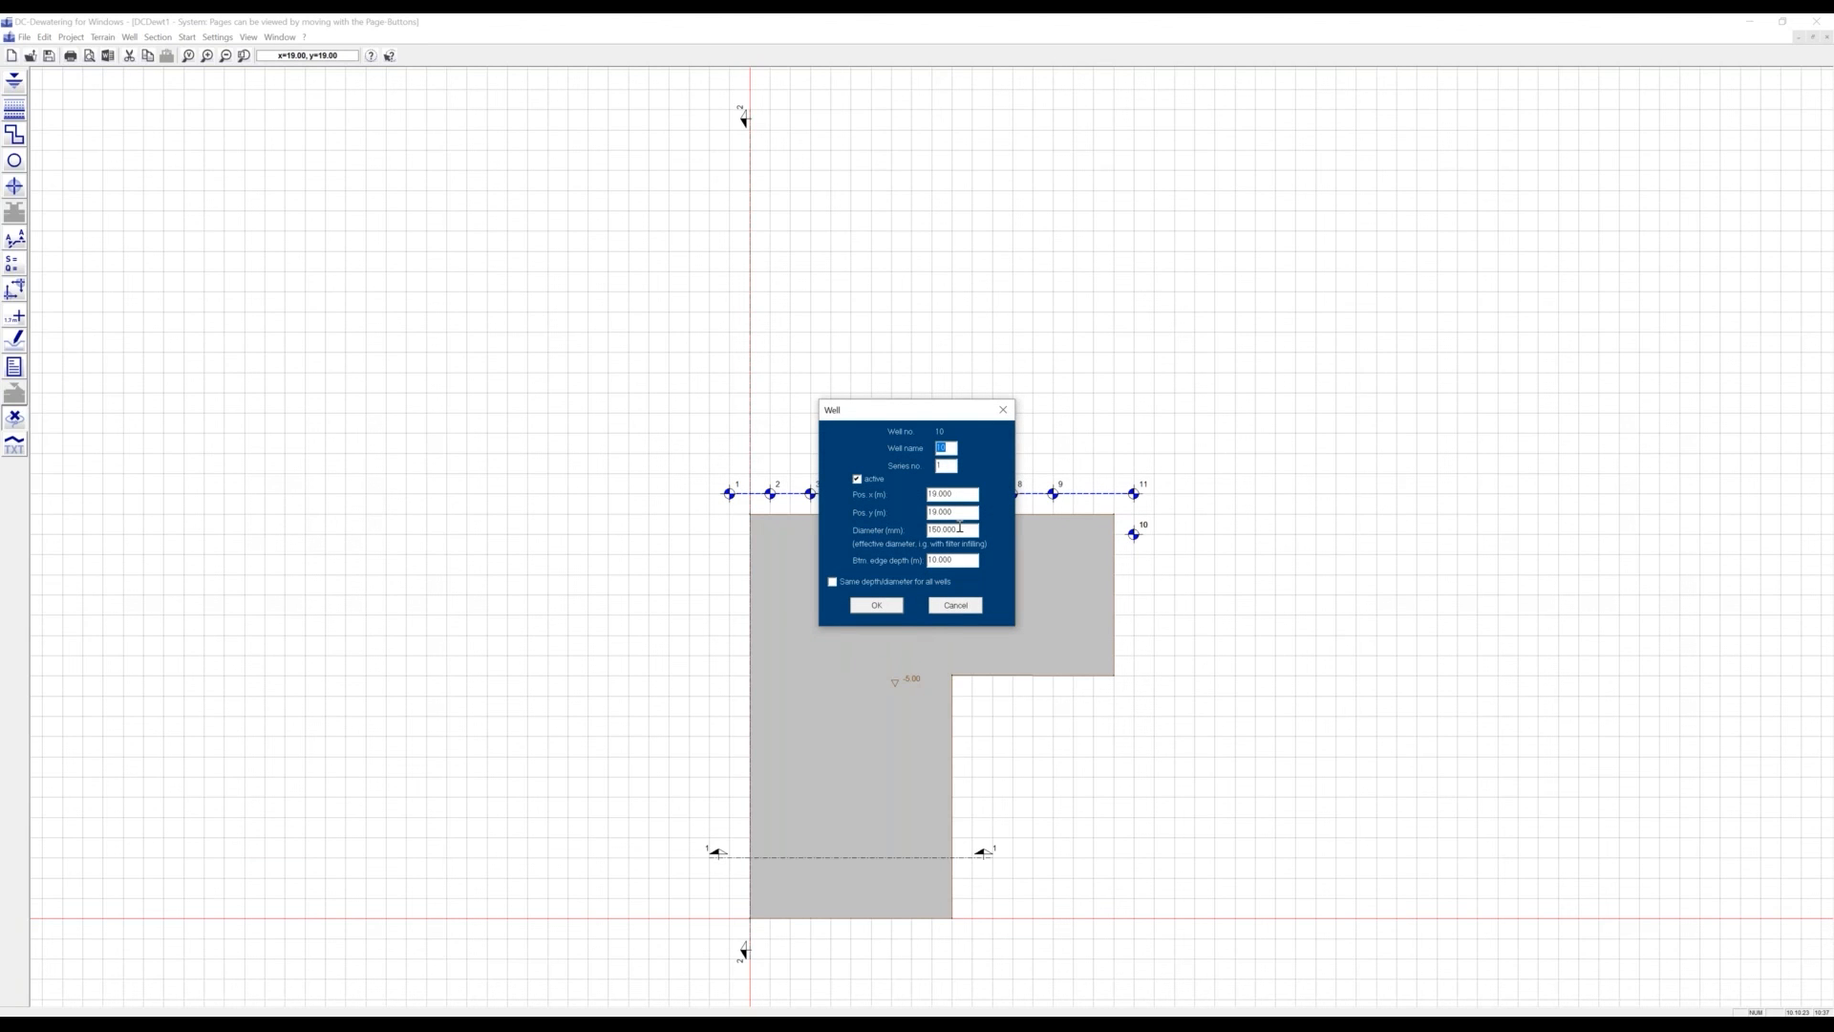
{"action": "left_click", "coordinate": [955, 605]}
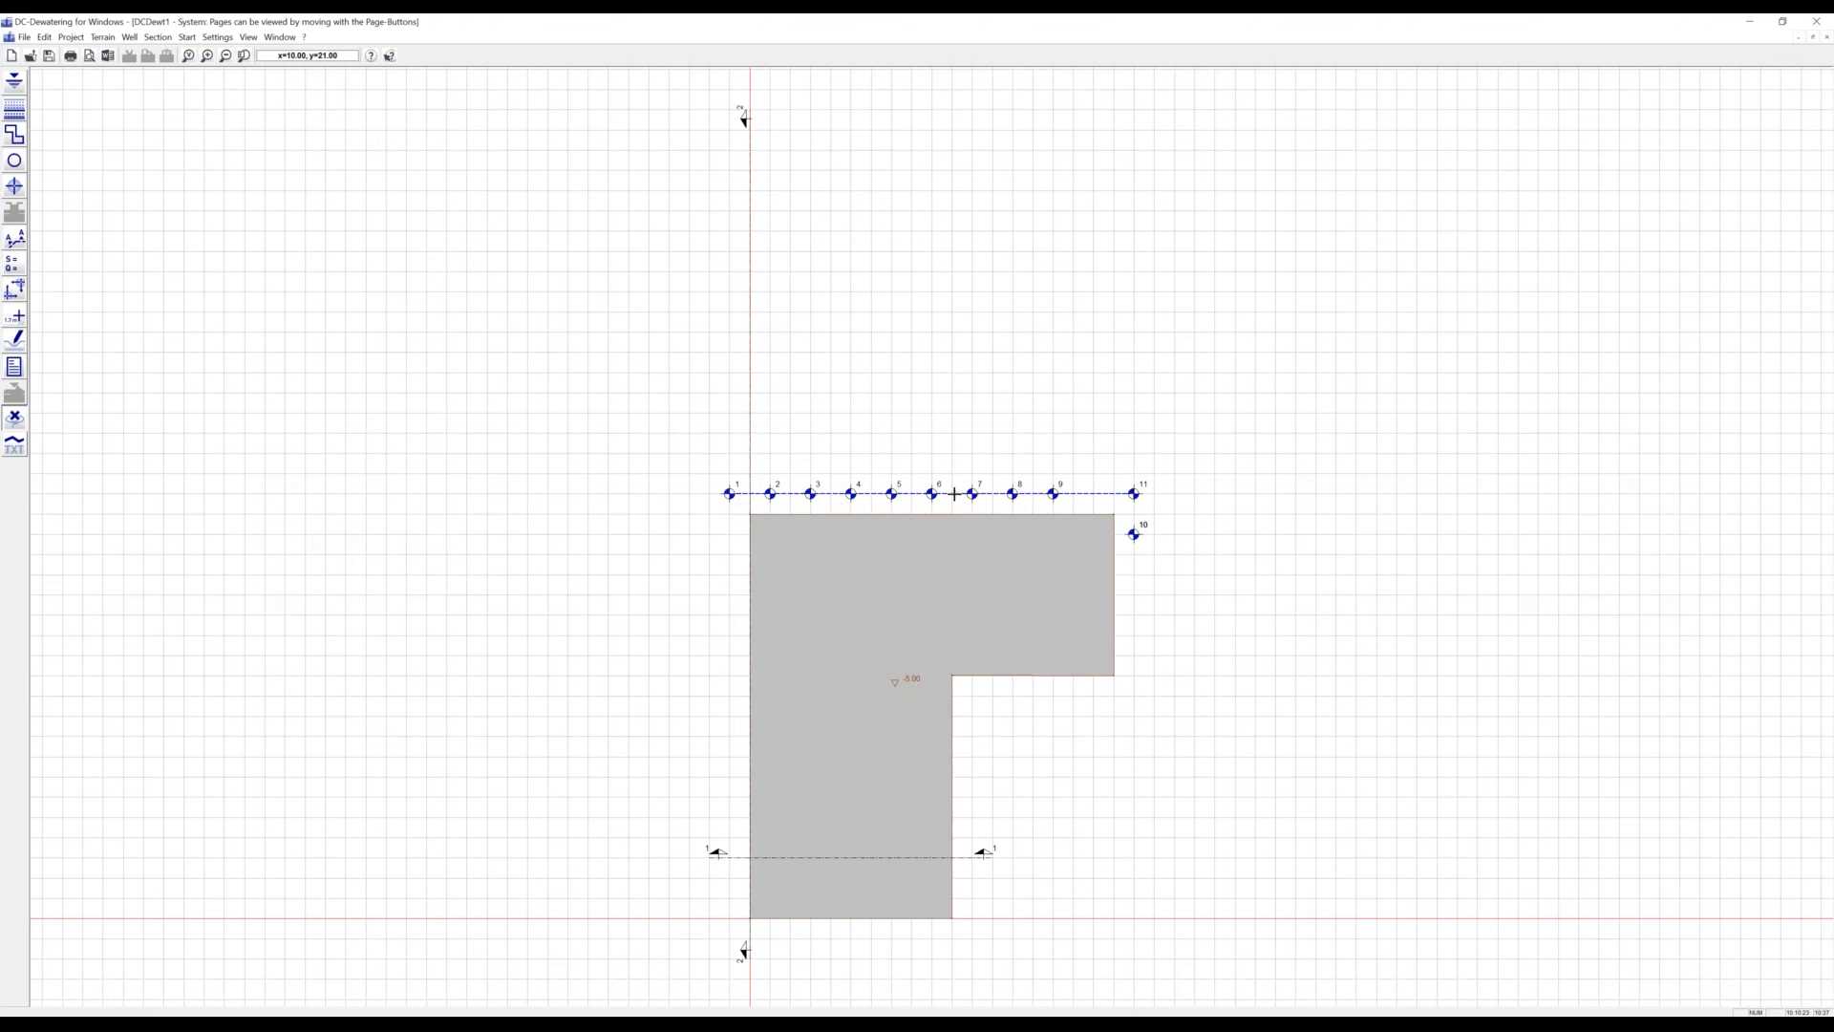
Set the distance between wells in the row above the pit to 1.5 m
{"action": "double_click", "coordinate": [955, 494]}
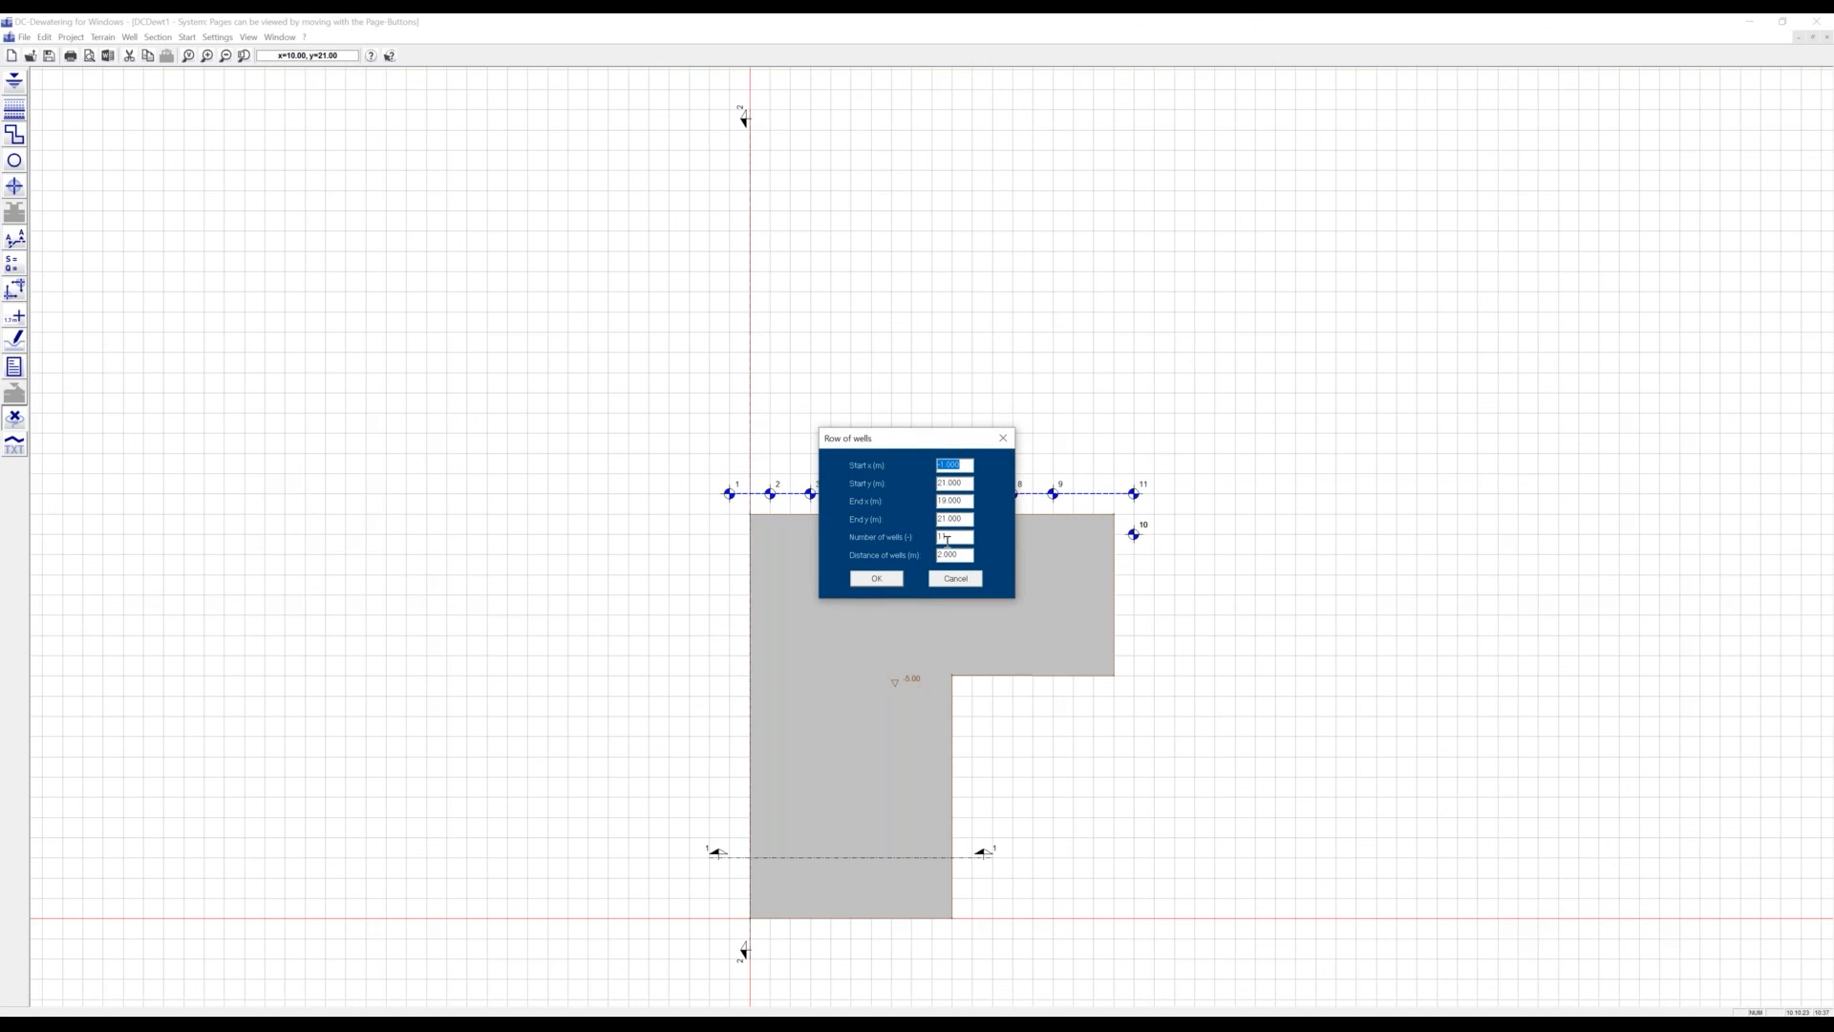
{"action": "double_click", "coordinate": [963, 555]}
{"action": "type", "text": "1.5"}
{"action": "left_click", "coordinate": [876, 578]}
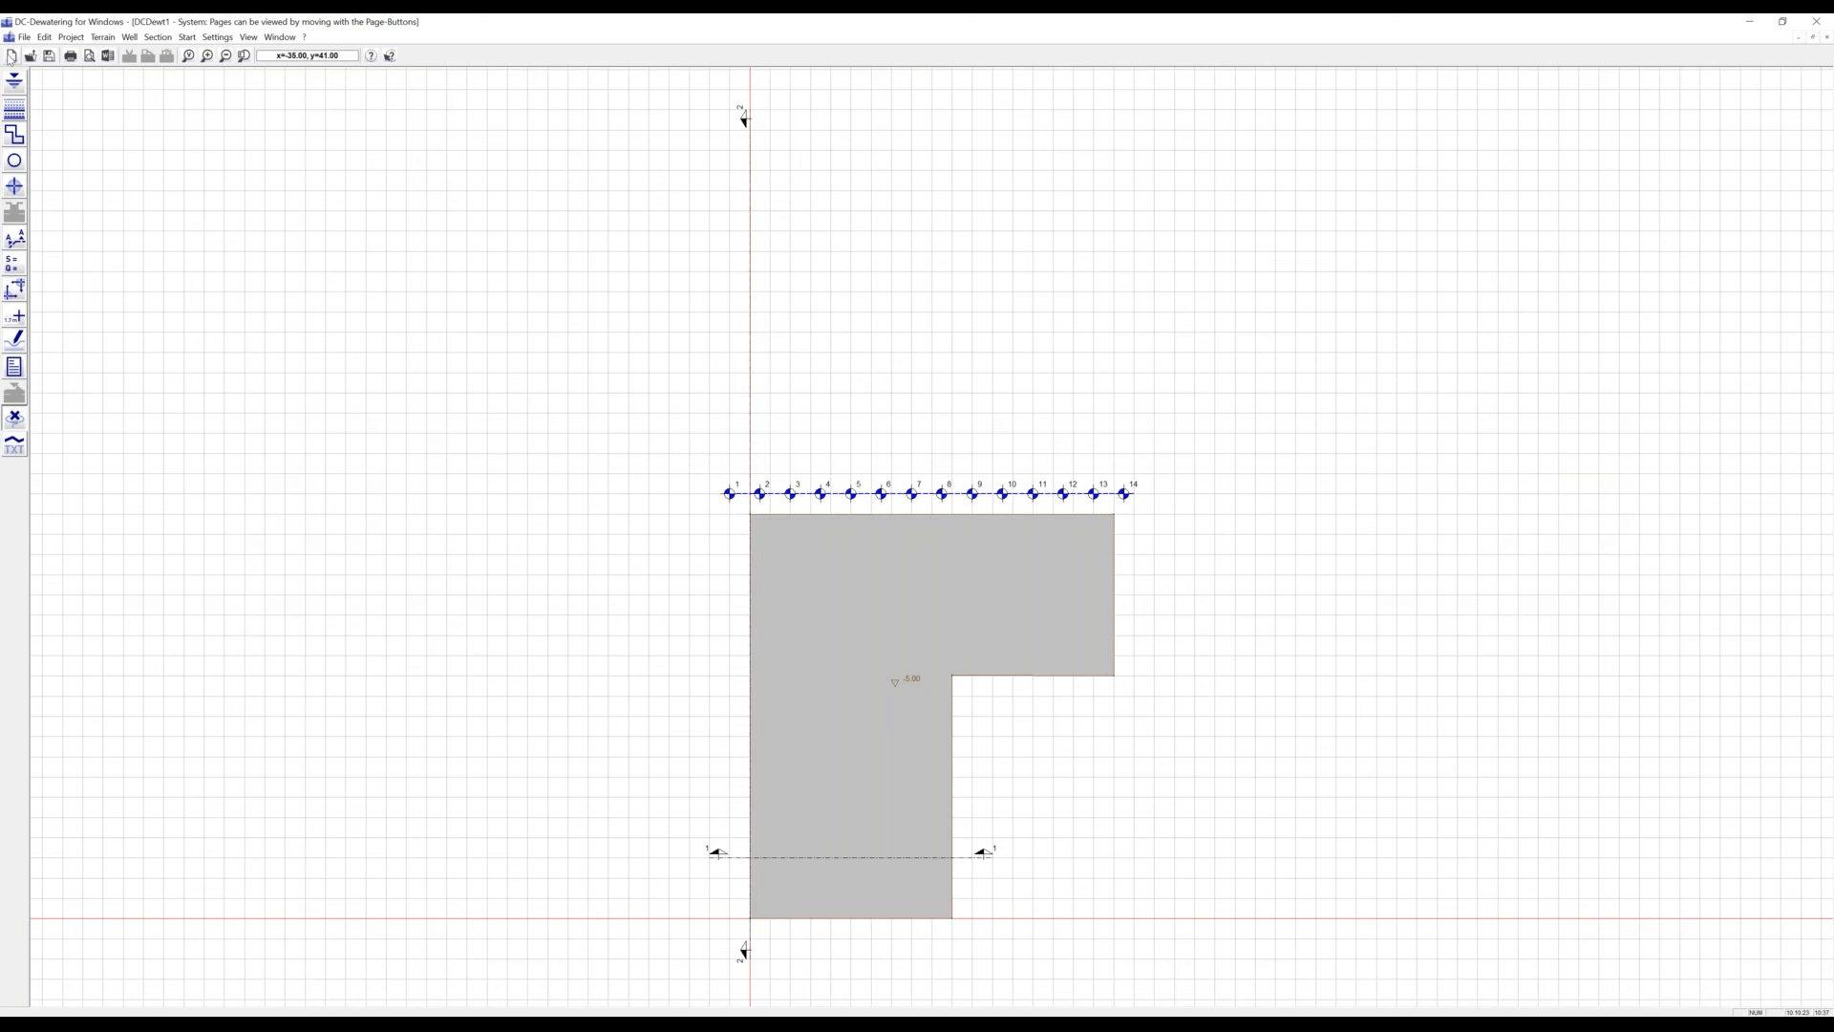
Start a new project and import the site plan image Lageplan.bmp
{"action": "left_click", "coordinate": [11, 57]}
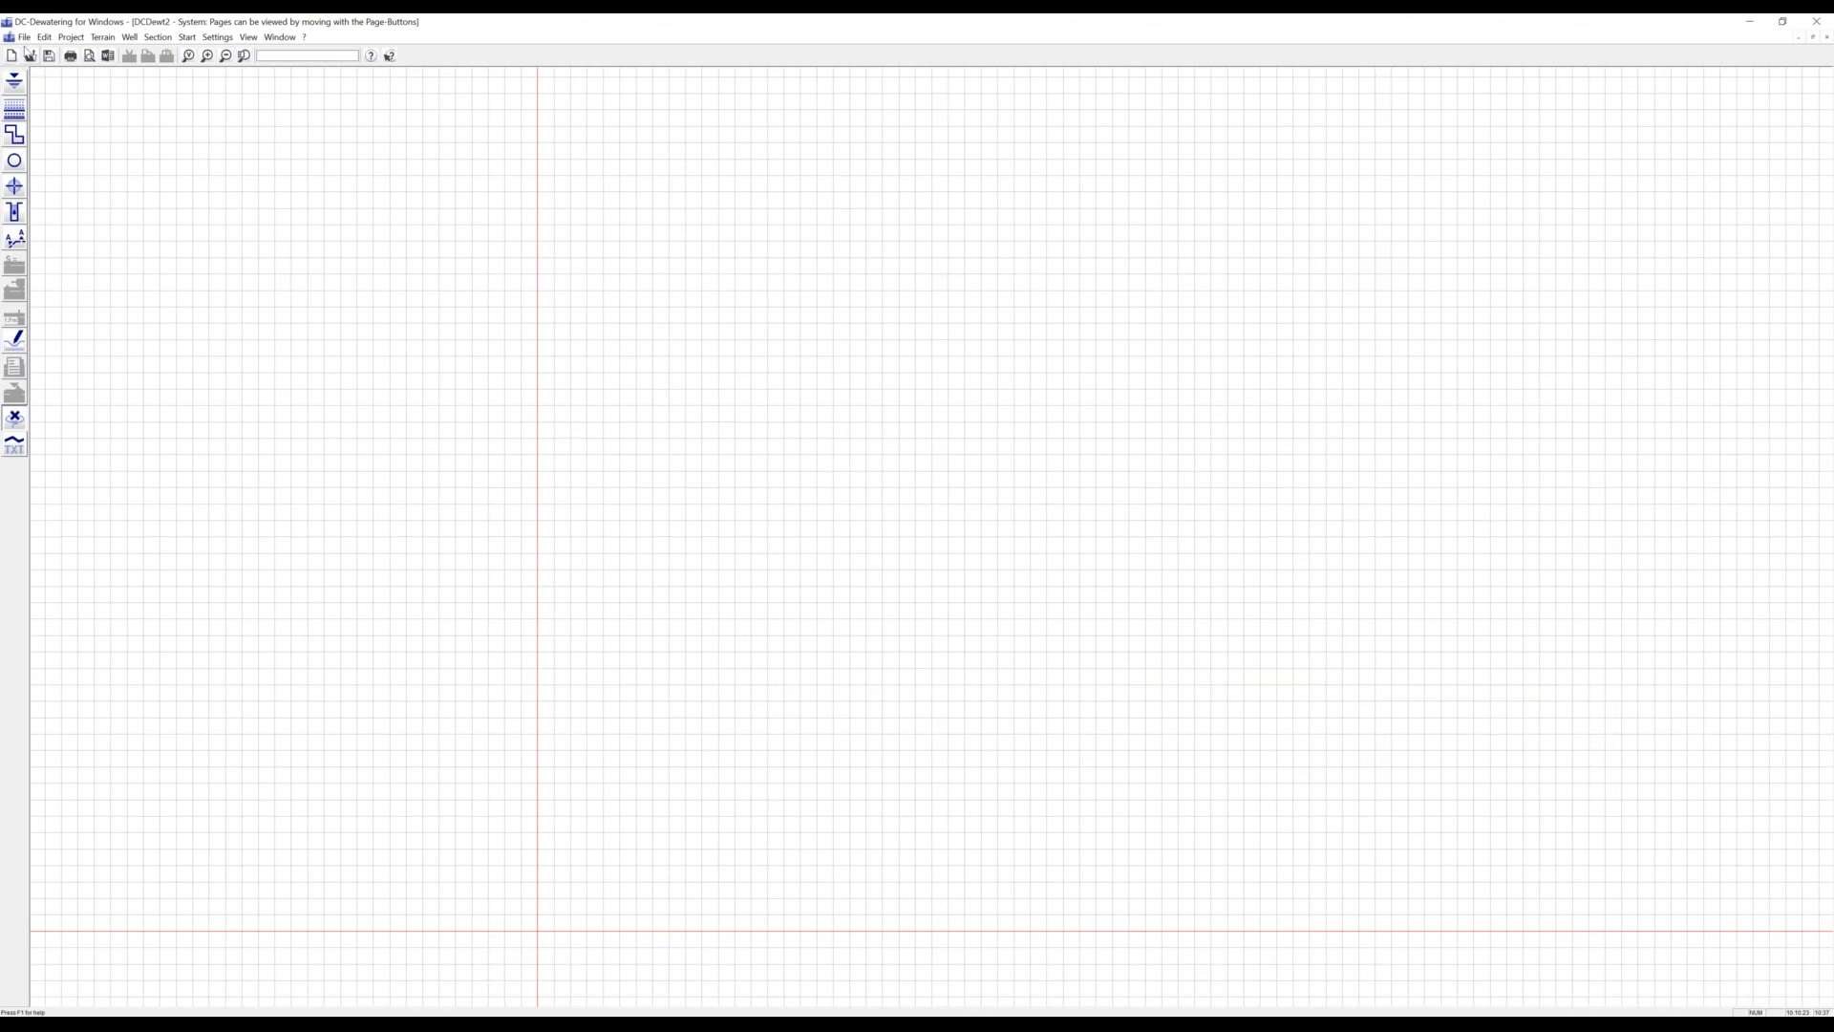
{"action": "left_click", "coordinate": [24, 36]}
{"action": "mouse_move", "coordinate": [65, 208]}
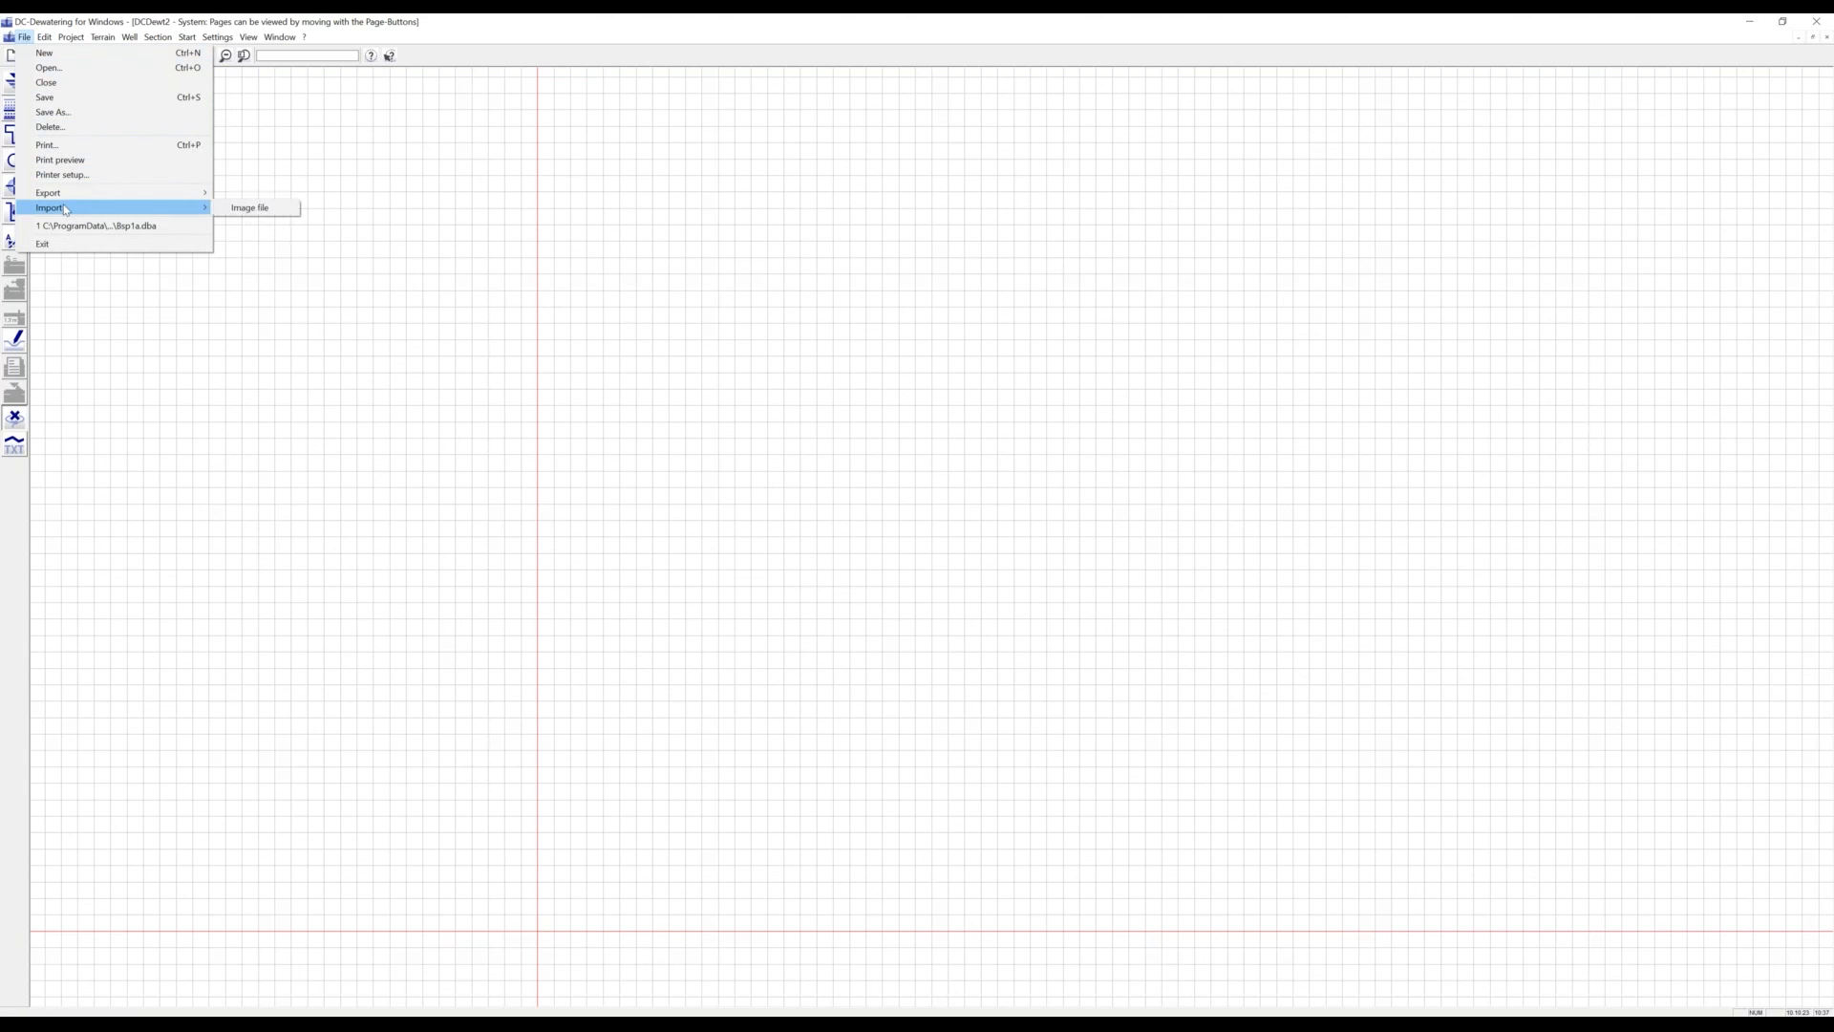
{"action": "left_click", "coordinate": [250, 207]}
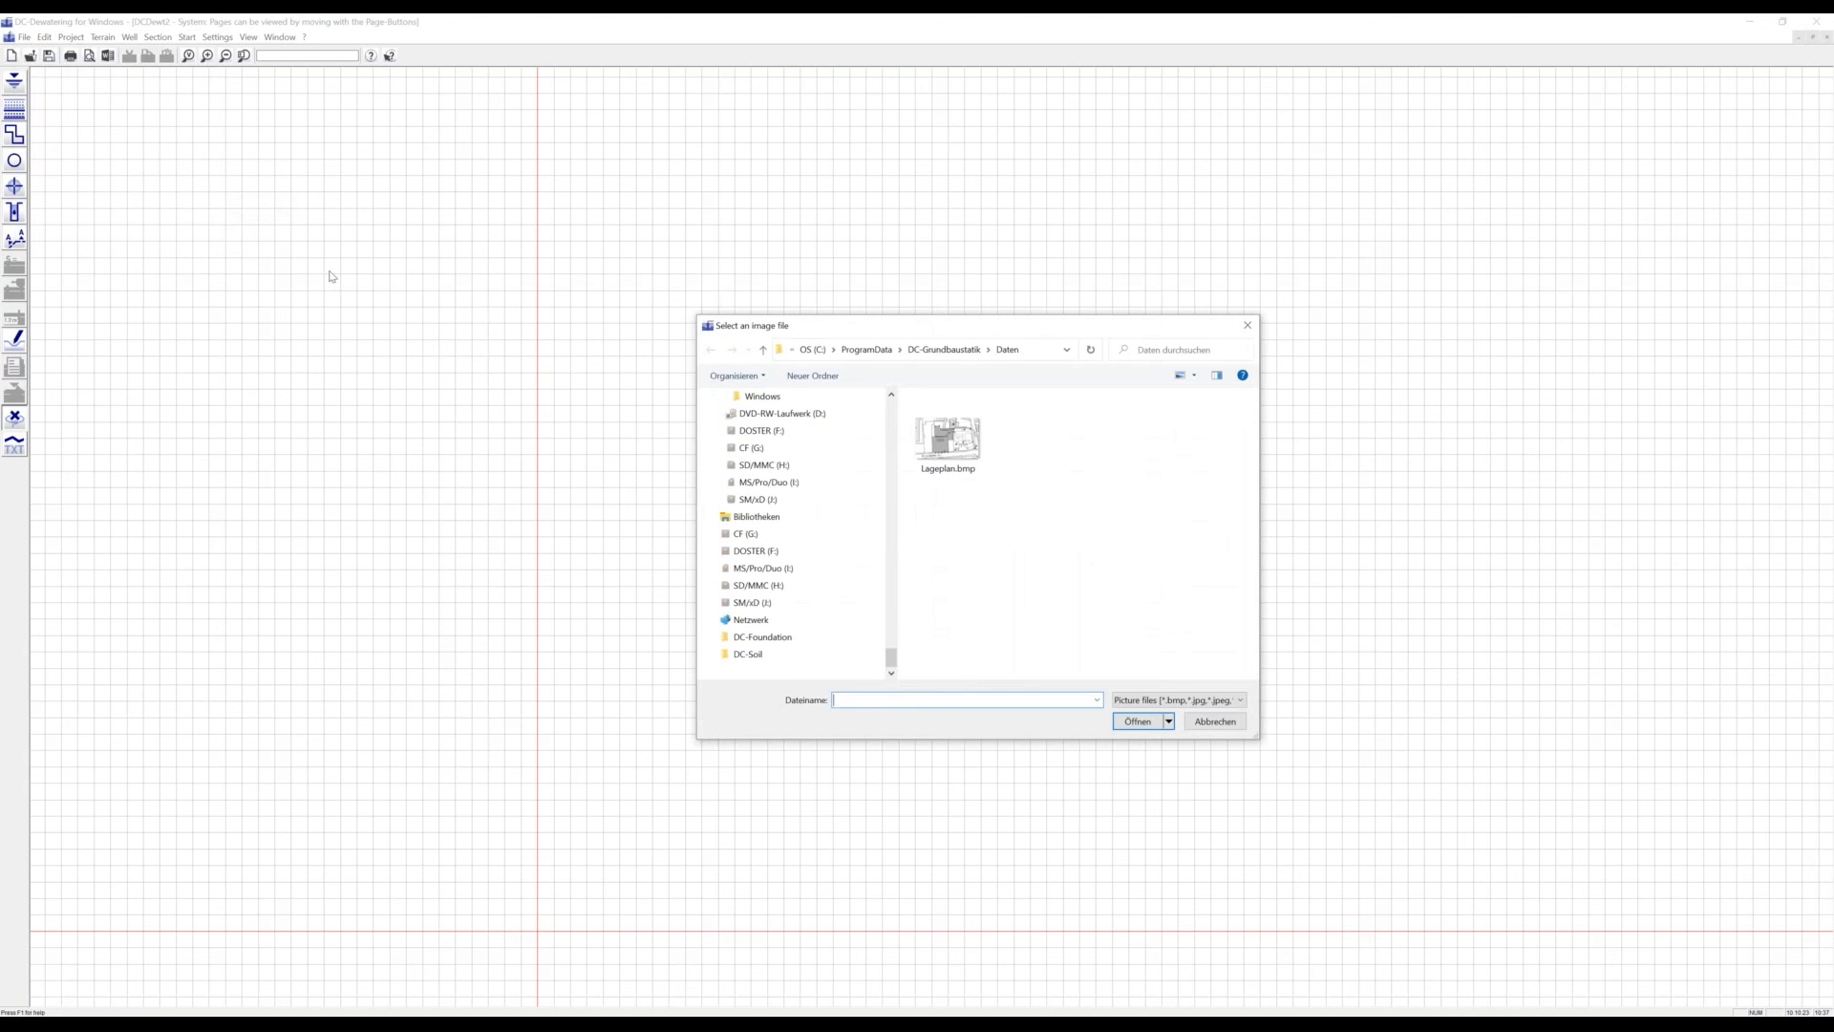
{"action": "double_click", "coordinate": [938, 435]}
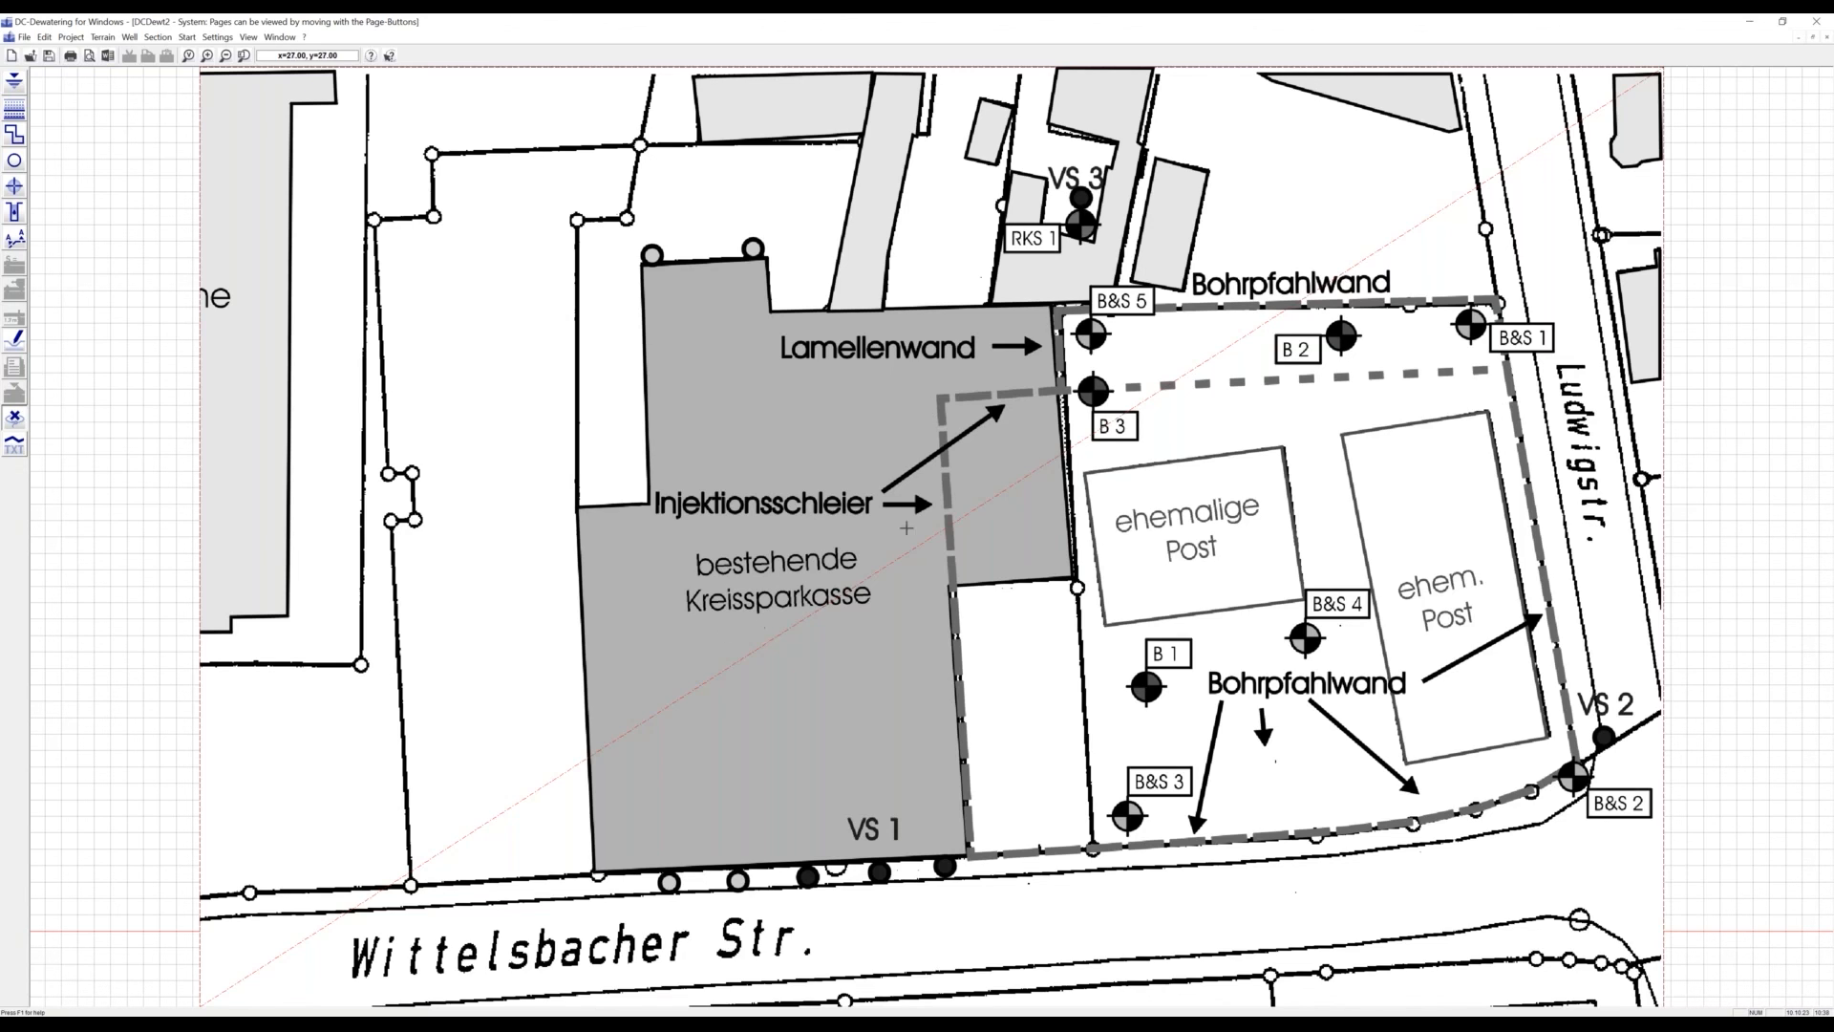
Switch off the grid and move the start of the image's diagonal reference line to the lower-left corner of the existing Kreissparkasse building
{"action": "left_click", "coordinate": [202, 1004]}
{"action": "left_click", "coordinate": [578, 874]}
{"action": "left_click", "coordinate": [217, 37]}
{"action": "left_click", "coordinate": [211, 56]}
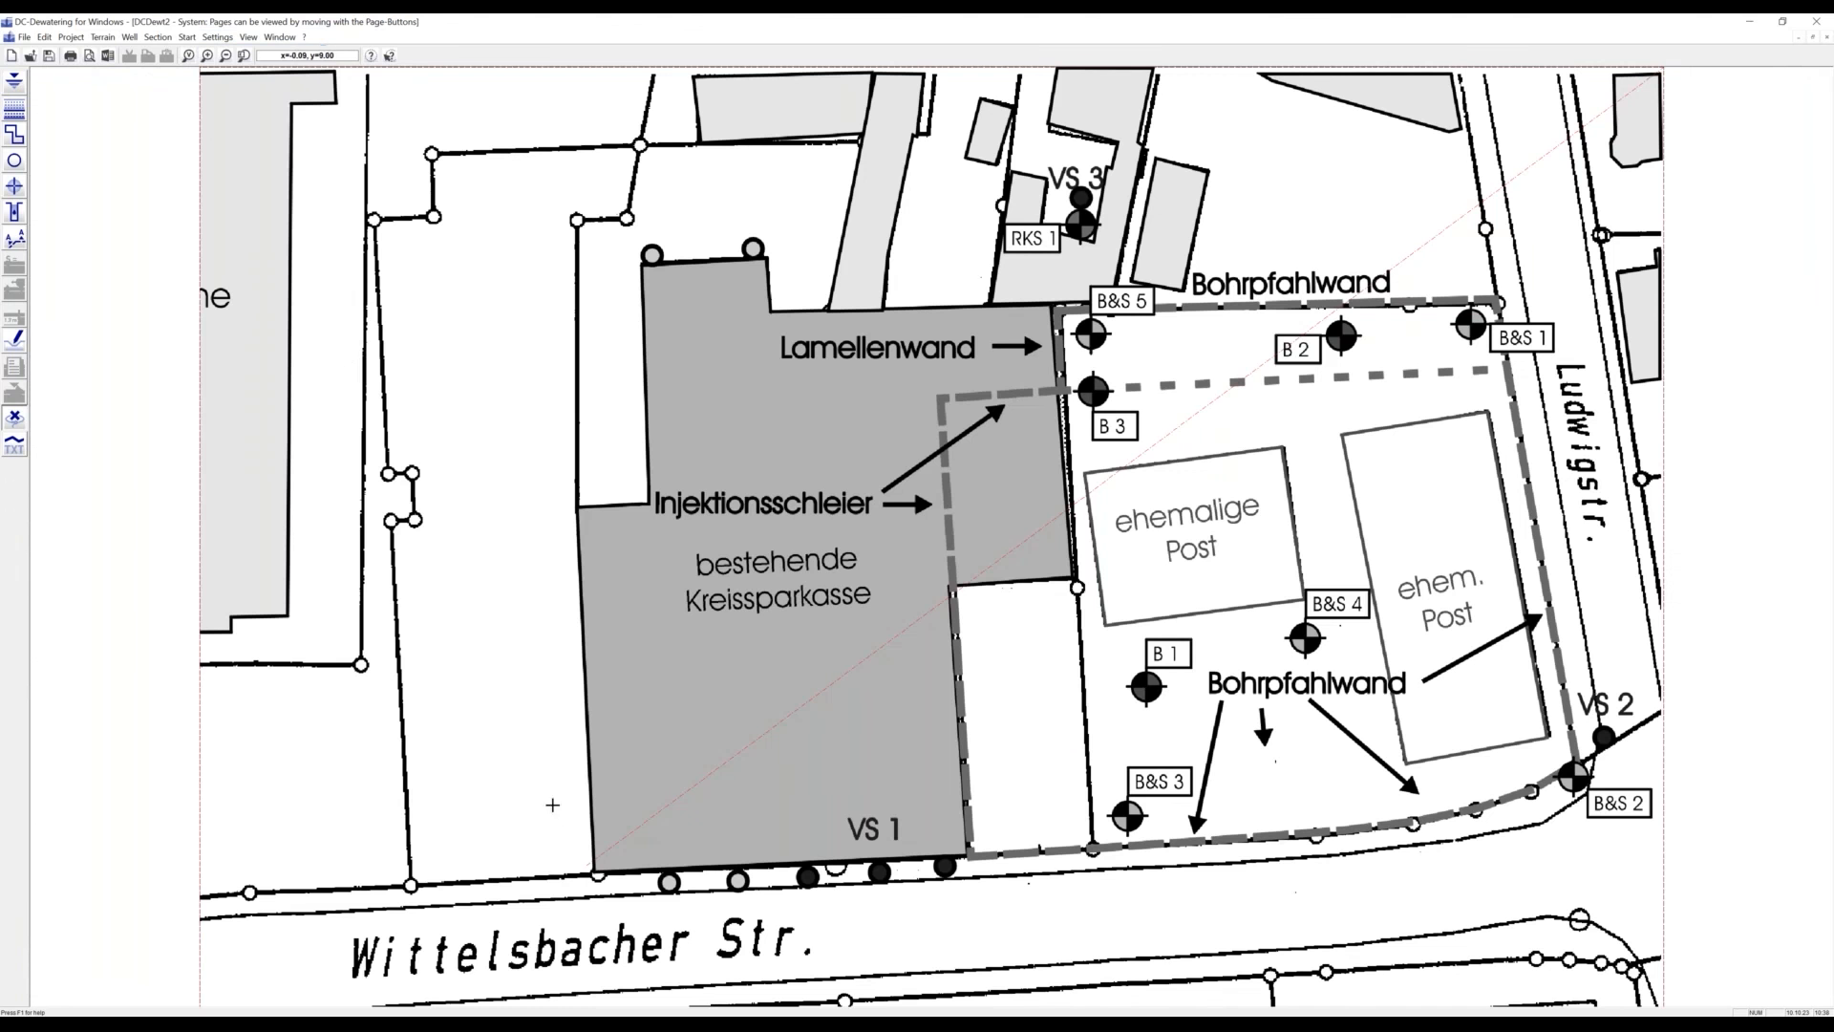
{"action": "left_click", "coordinate": [584, 863]}
{"action": "left_click", "coordinate": [594, 868]}
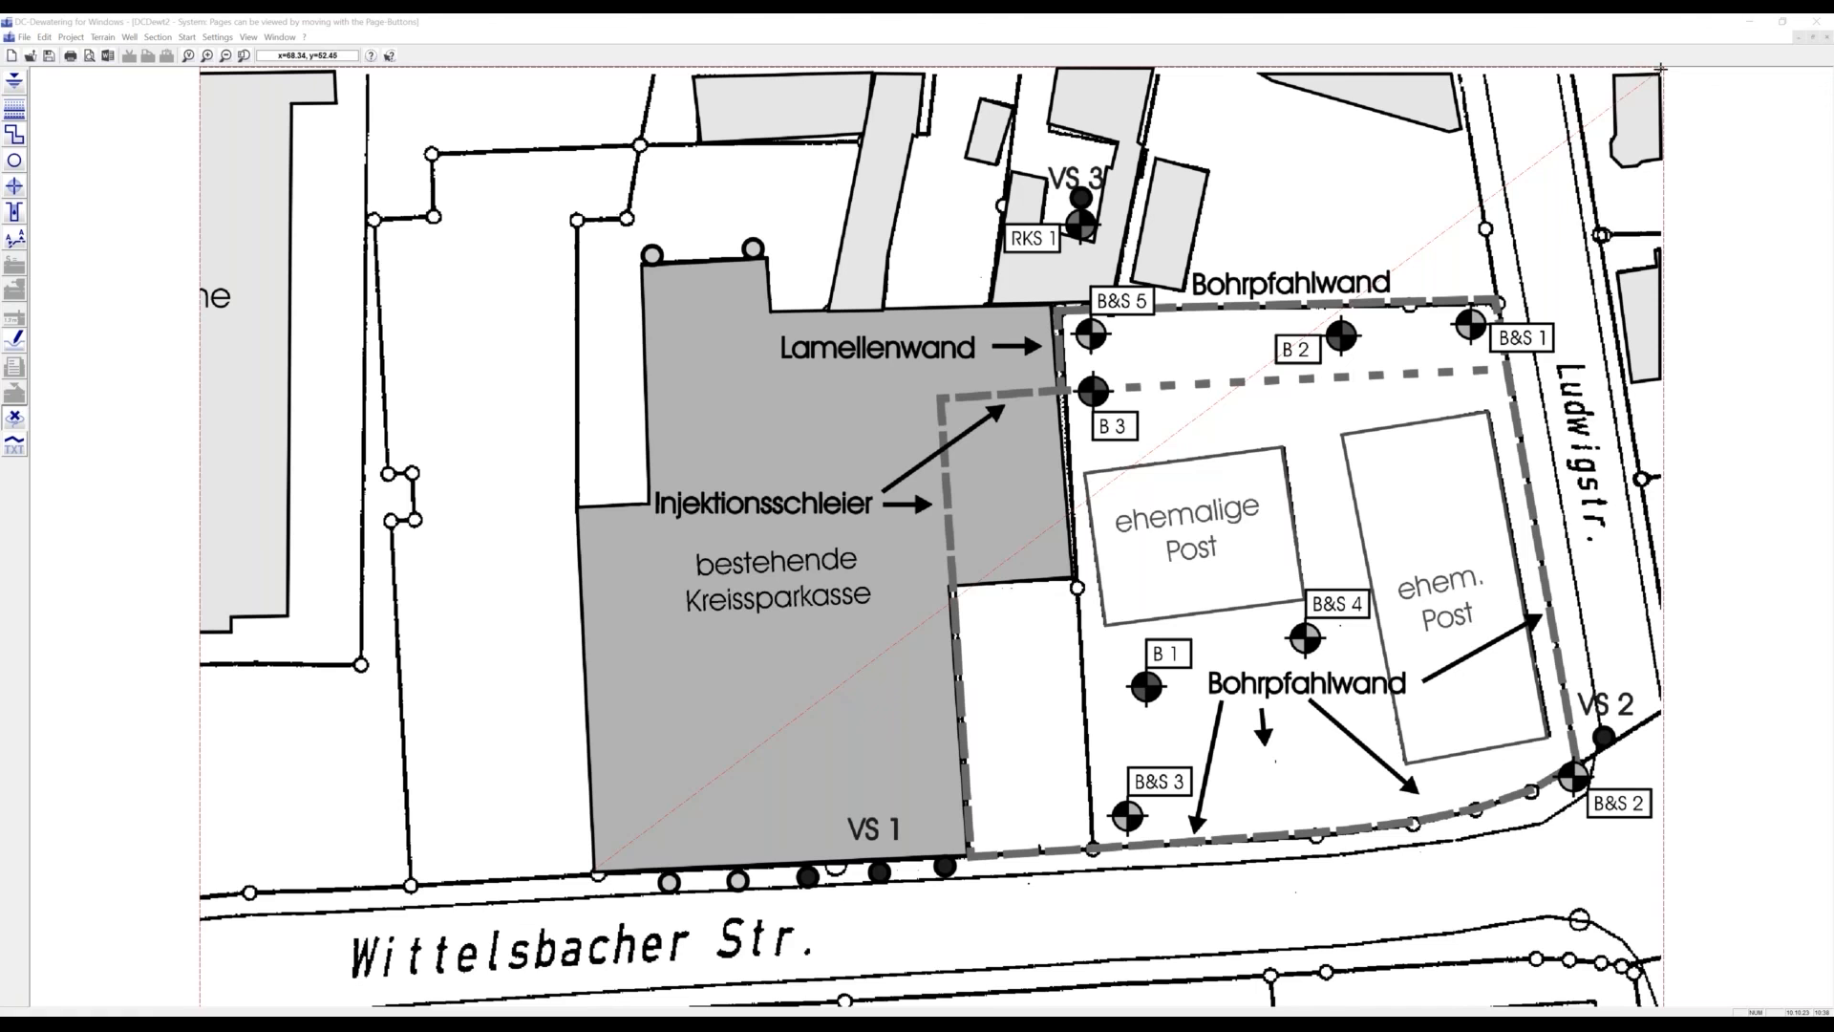
Move the reference line's end to the lower-right corner of the Kreissparkasse building and scale the image, with the line's start at 0, 0
{"action": "key", "text": "Return"}
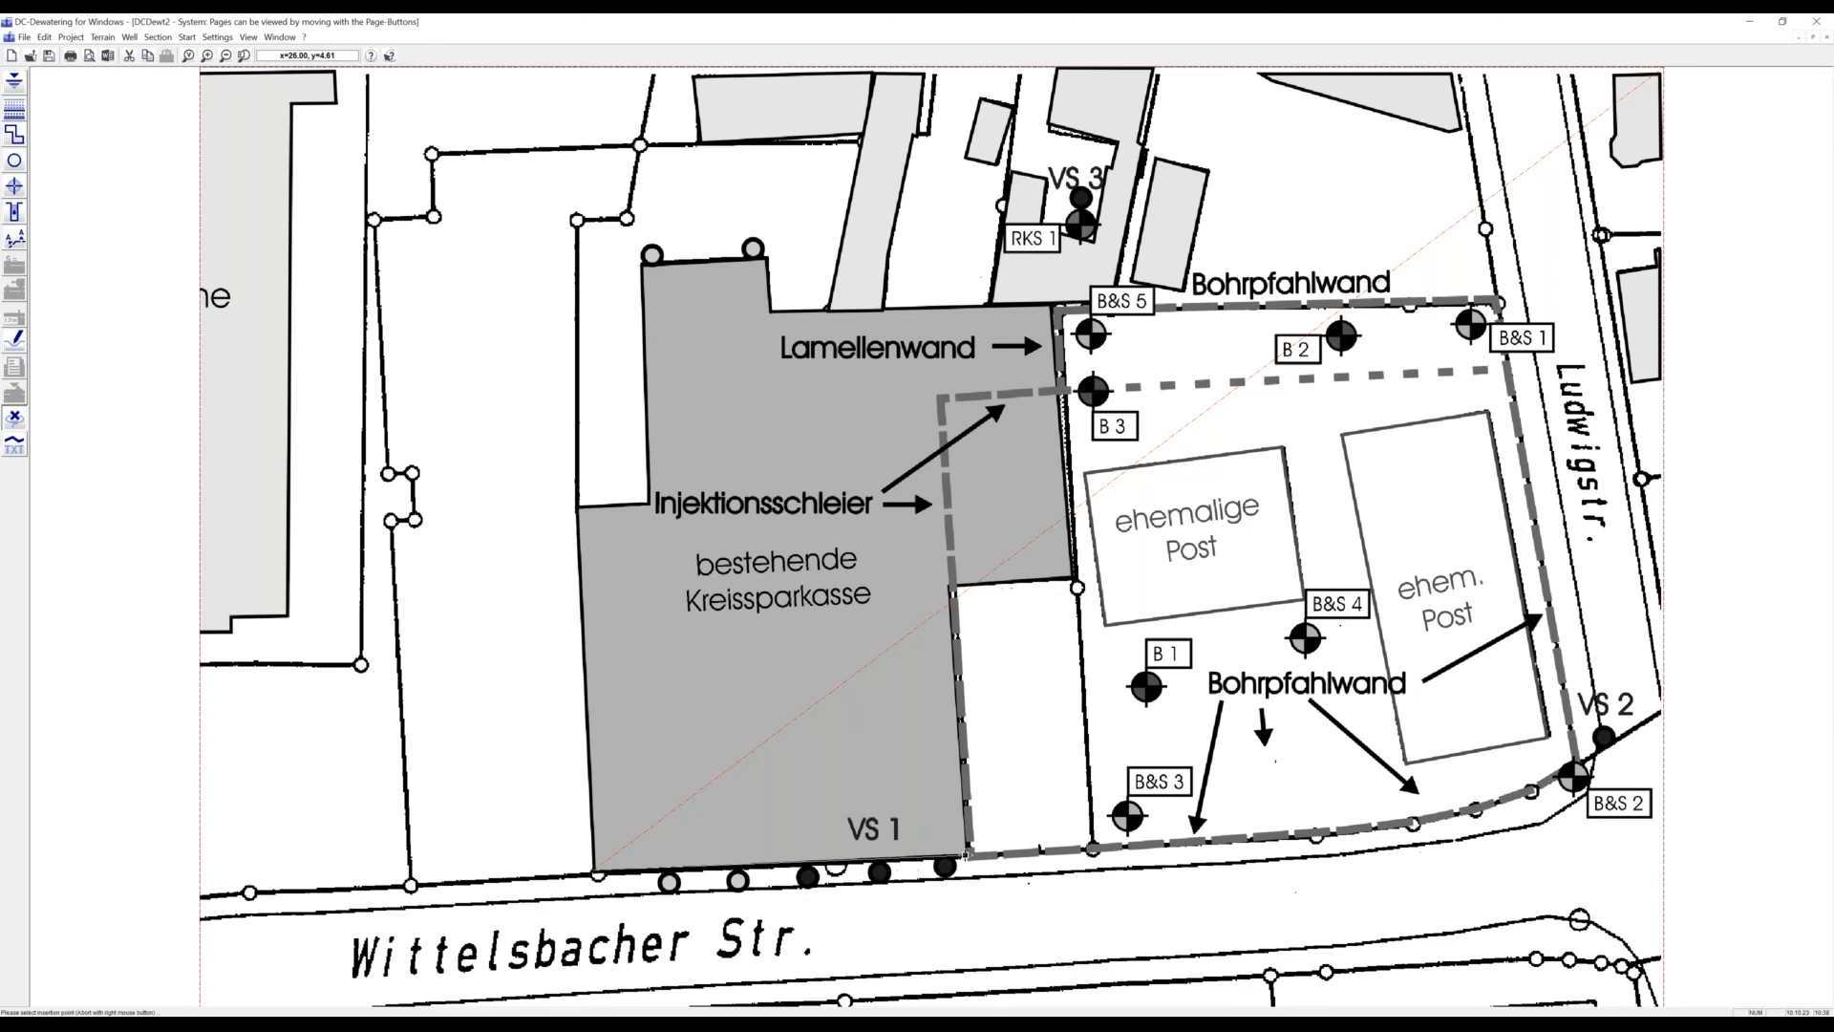
{"action": "left_click", "coordinate": [965, 855]}
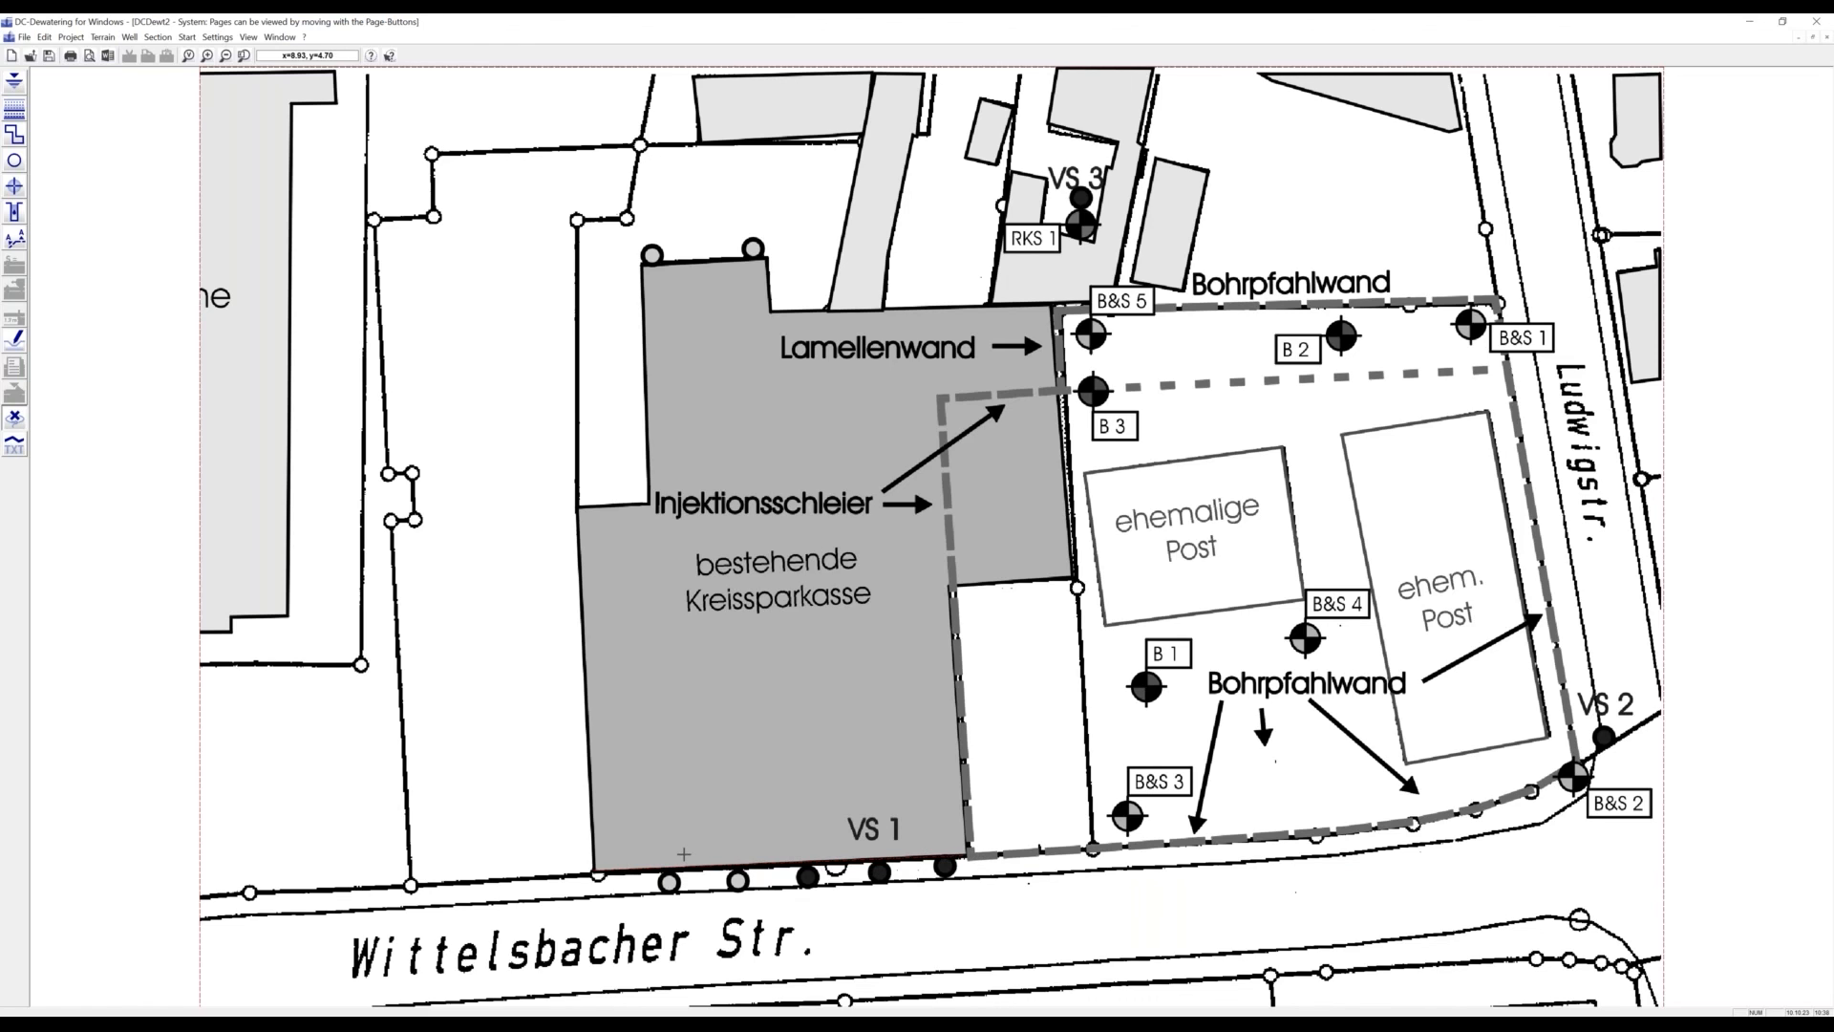
{"action": "left_click", "coordinate": [202, 546]}
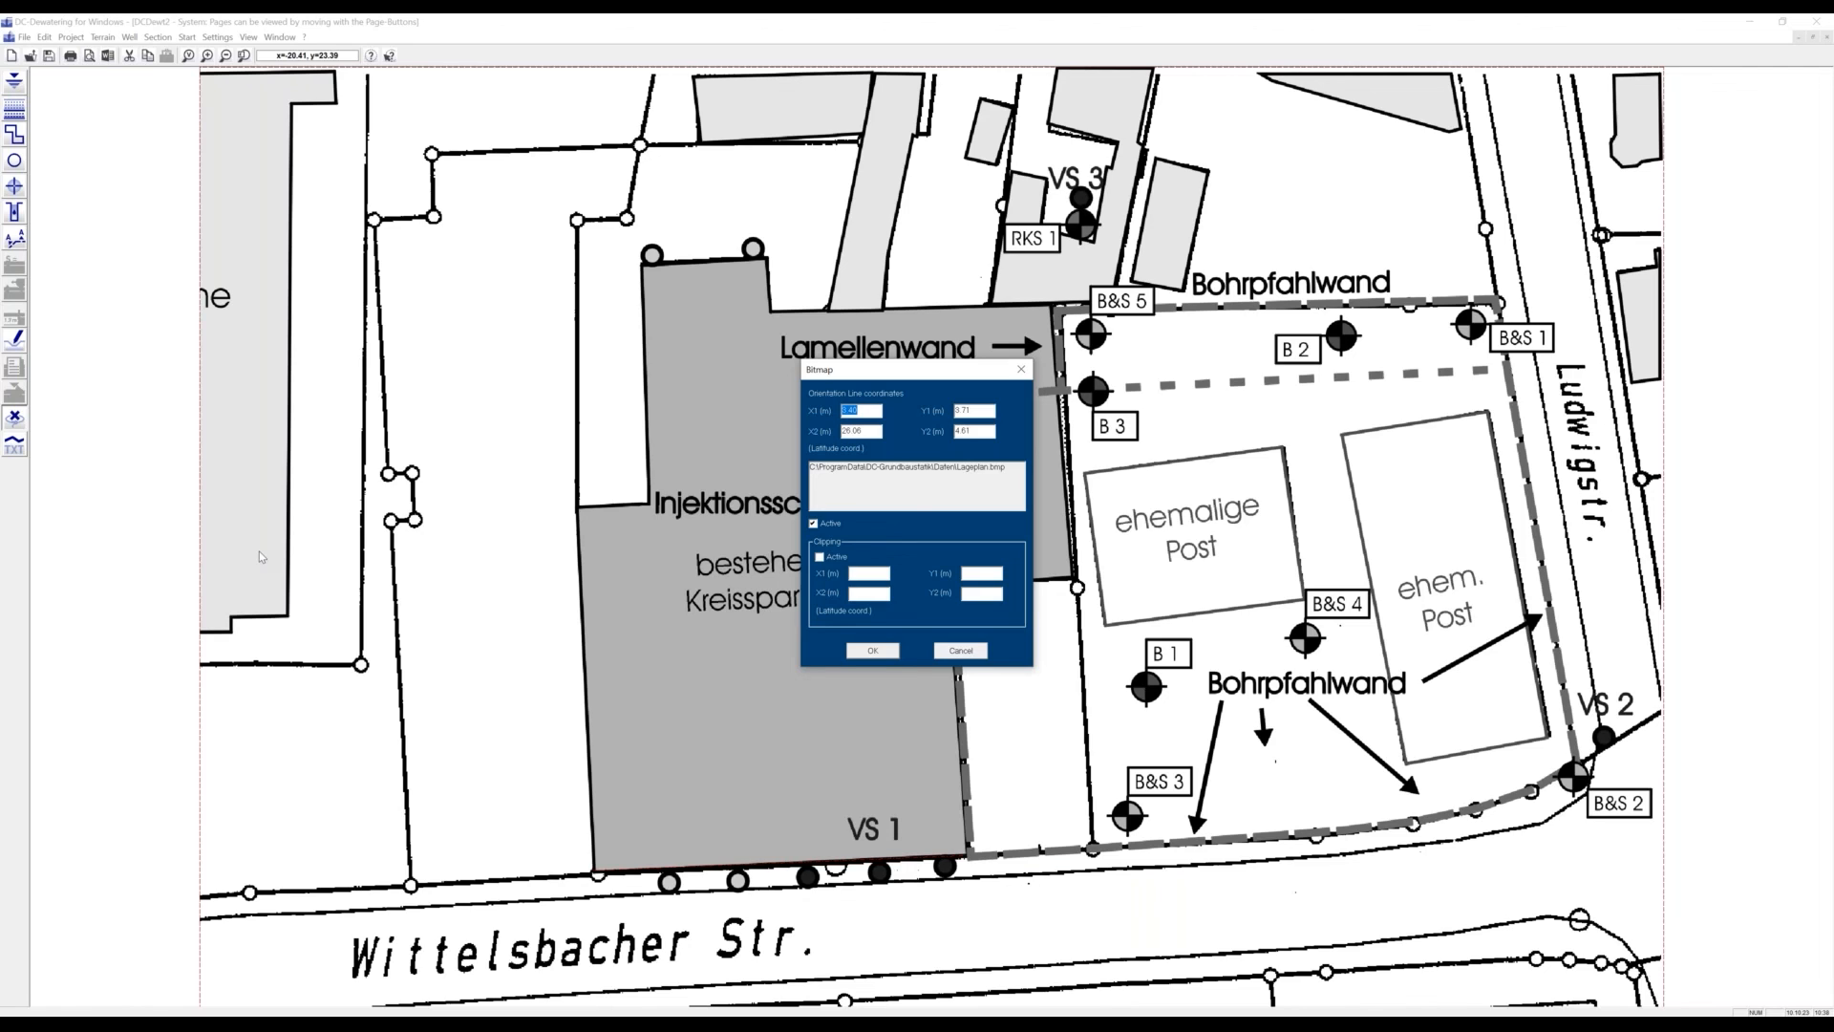
{"action": "type", "text": "0"}
{"action": "key", "text": "Tab"}
{"action": "type", "text": "0"}
{"action": "key", "text": "Tab"}
{"action": "type", "text": "5"}
{"action": "left_click", "coordinate": [864, 654]}
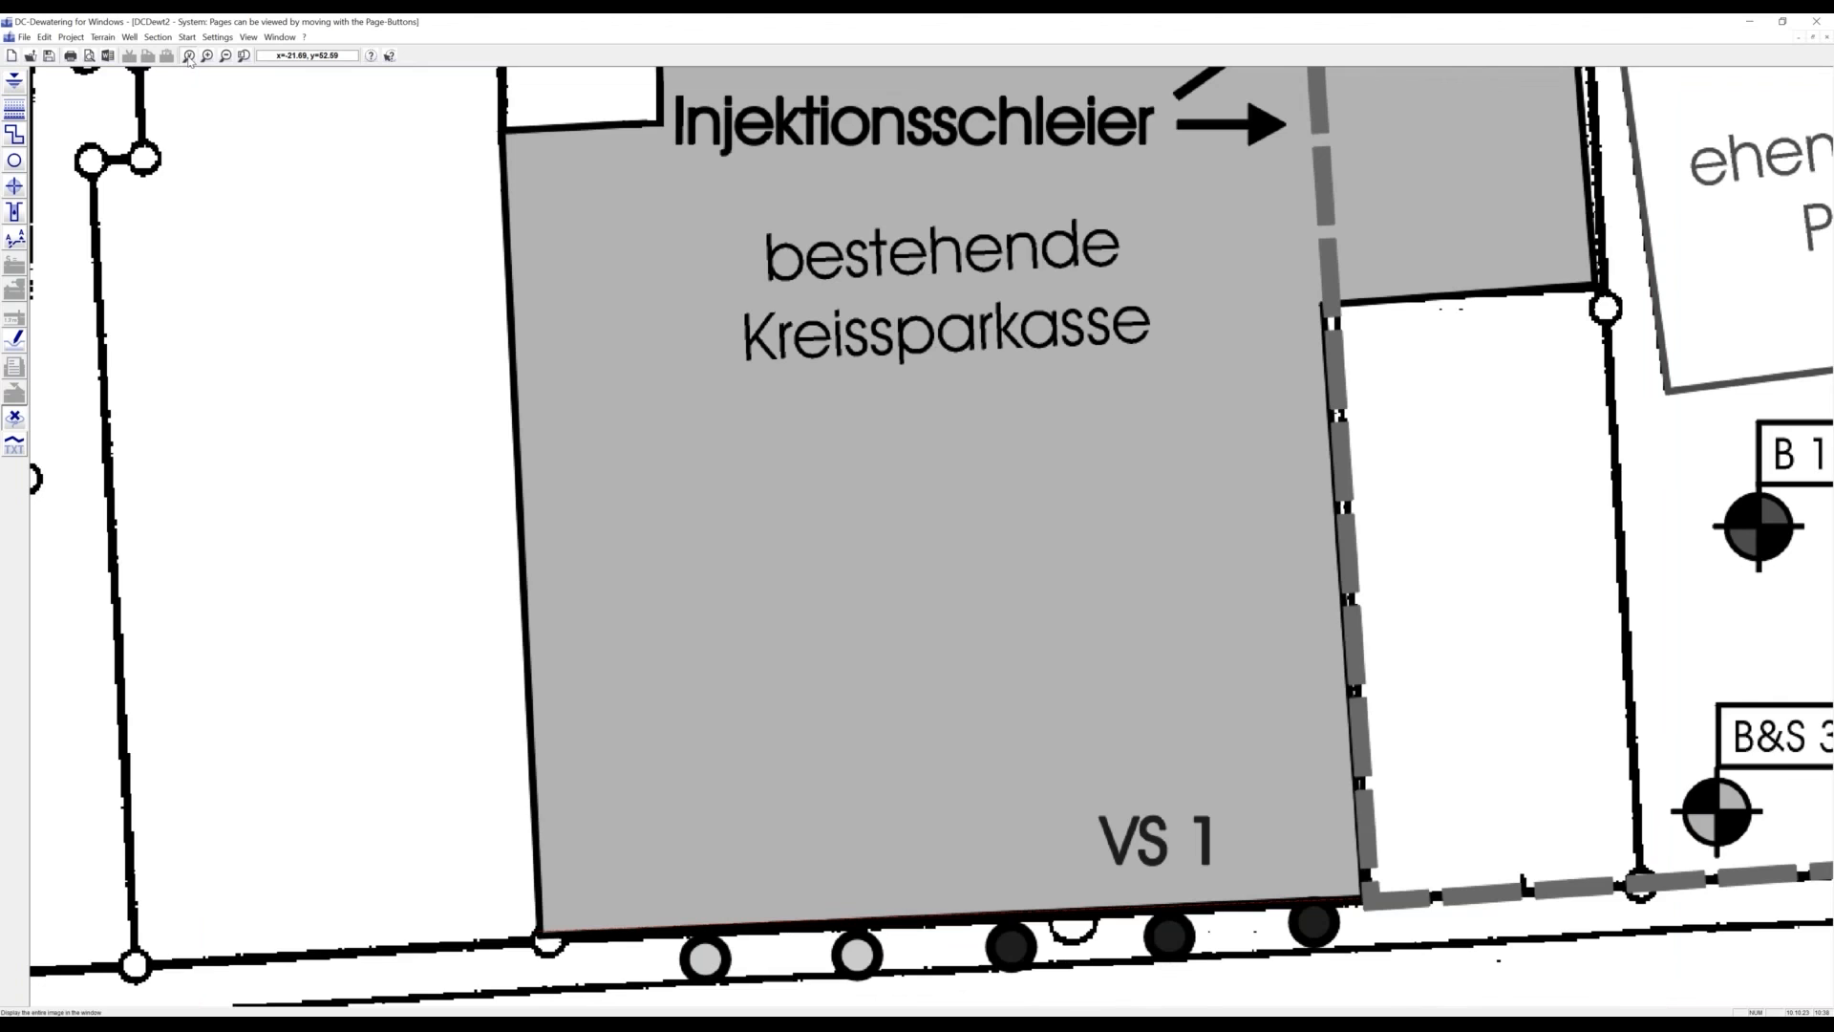
Trace the Kreissparkasse building's outline as a polygonal subsoil pit with a sector depth of 6 m
{"action": "left_click", "coordinate": [189, 56]}
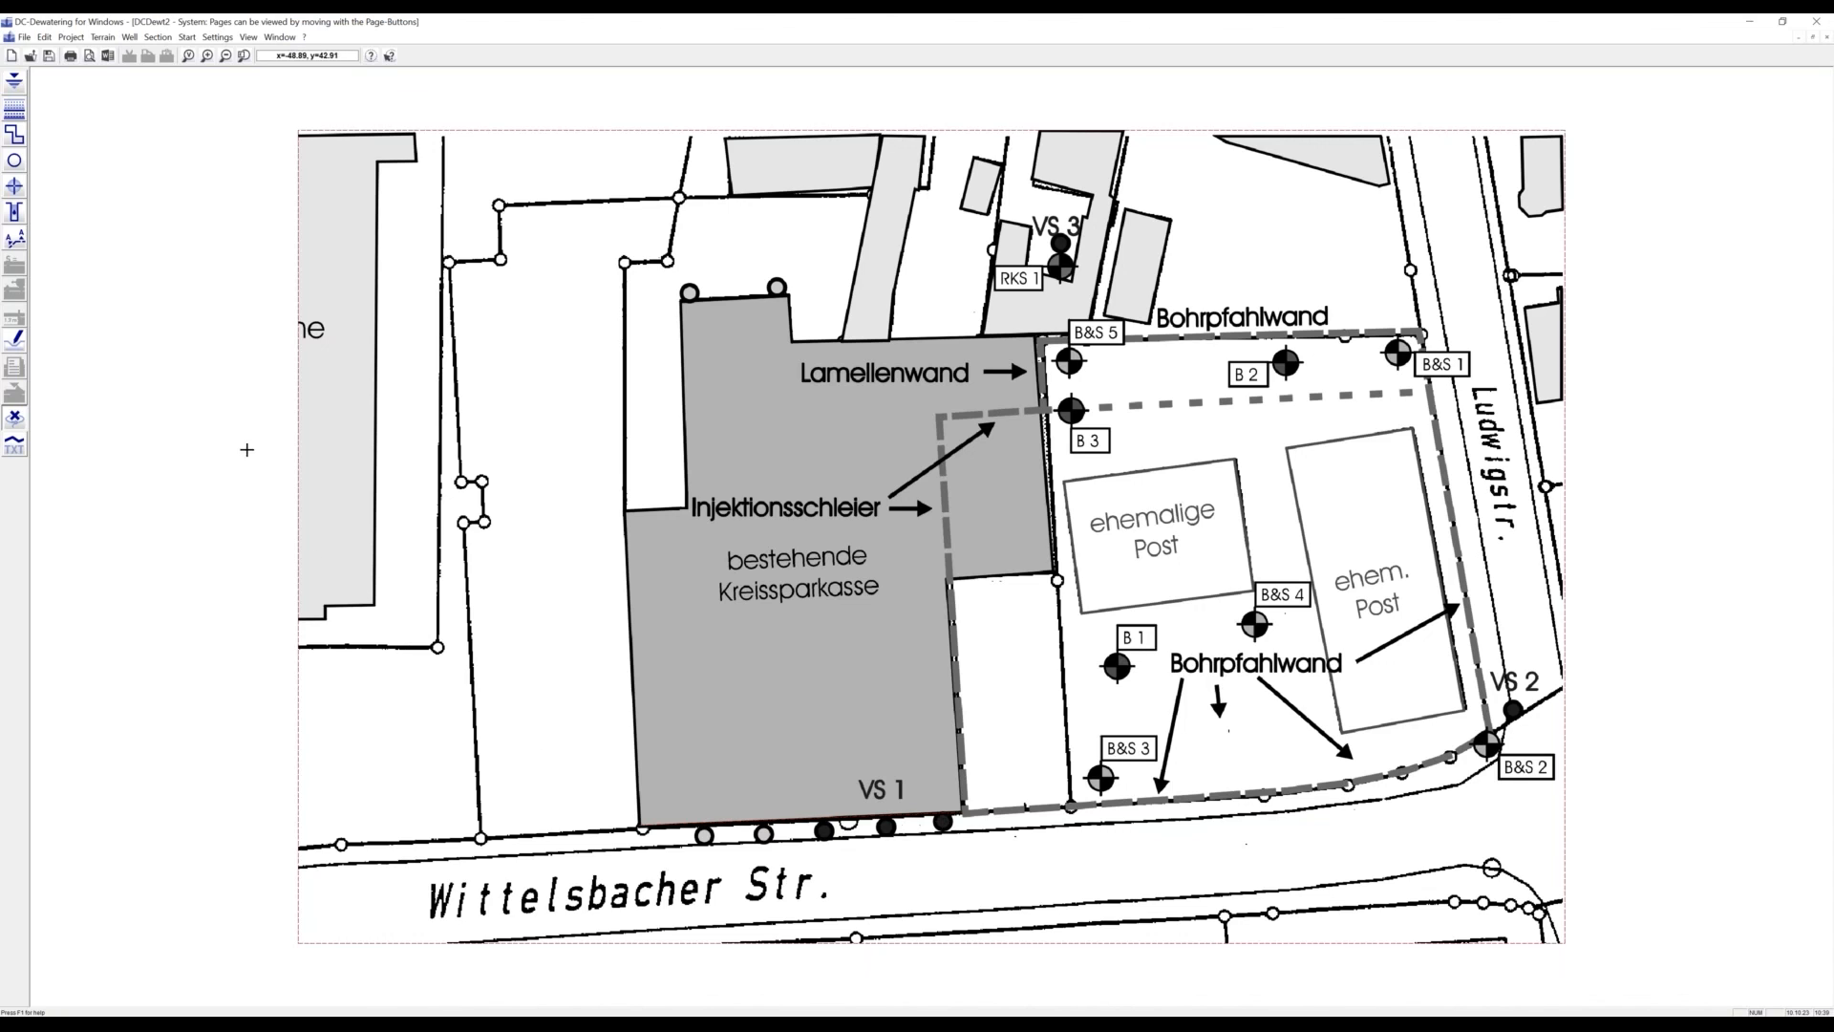
{"action": "left_click", "coordinate": [14, 134]}
{"action": "left_click", "coordinate": [639, 803]}
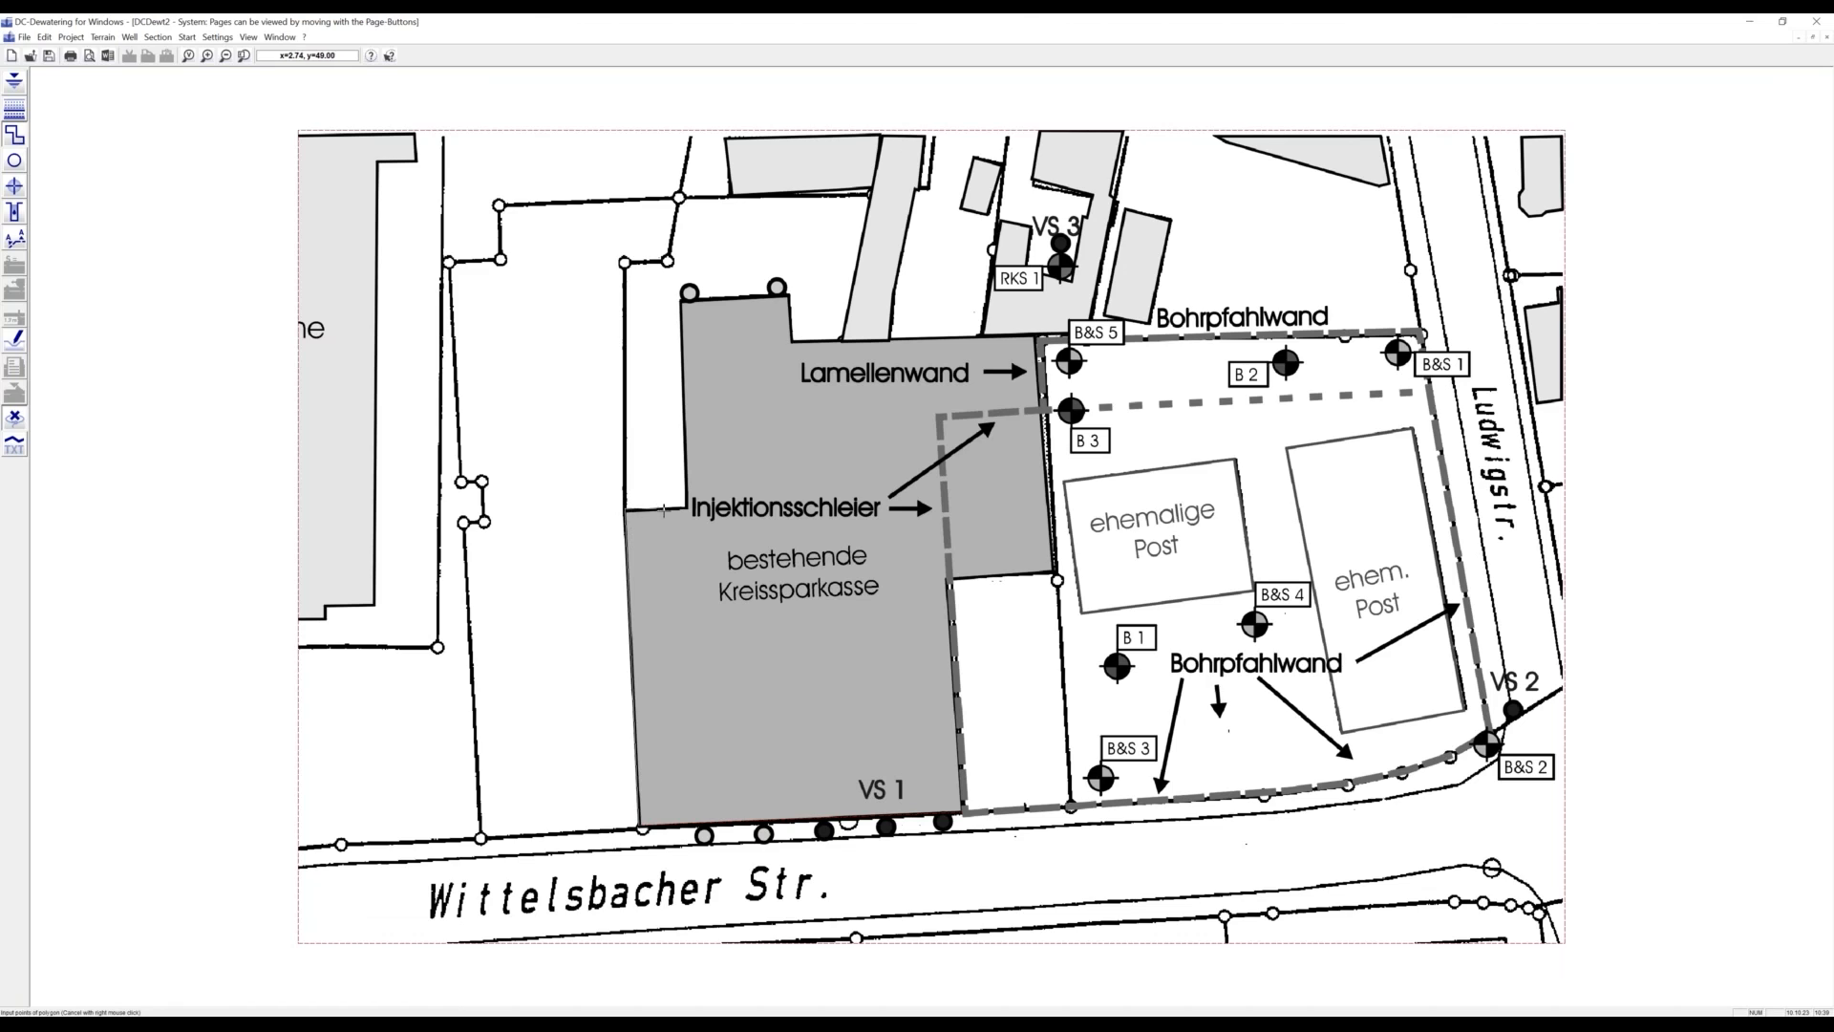
{"action": "left_click", "coordinate": [686, 508]}
{"action": "left_click", "coordinate": [682, 301]}
{"action": "left_click", "coordinate": [790, 297]}
{"action": "left_click", "coordinate": [791, 341]}
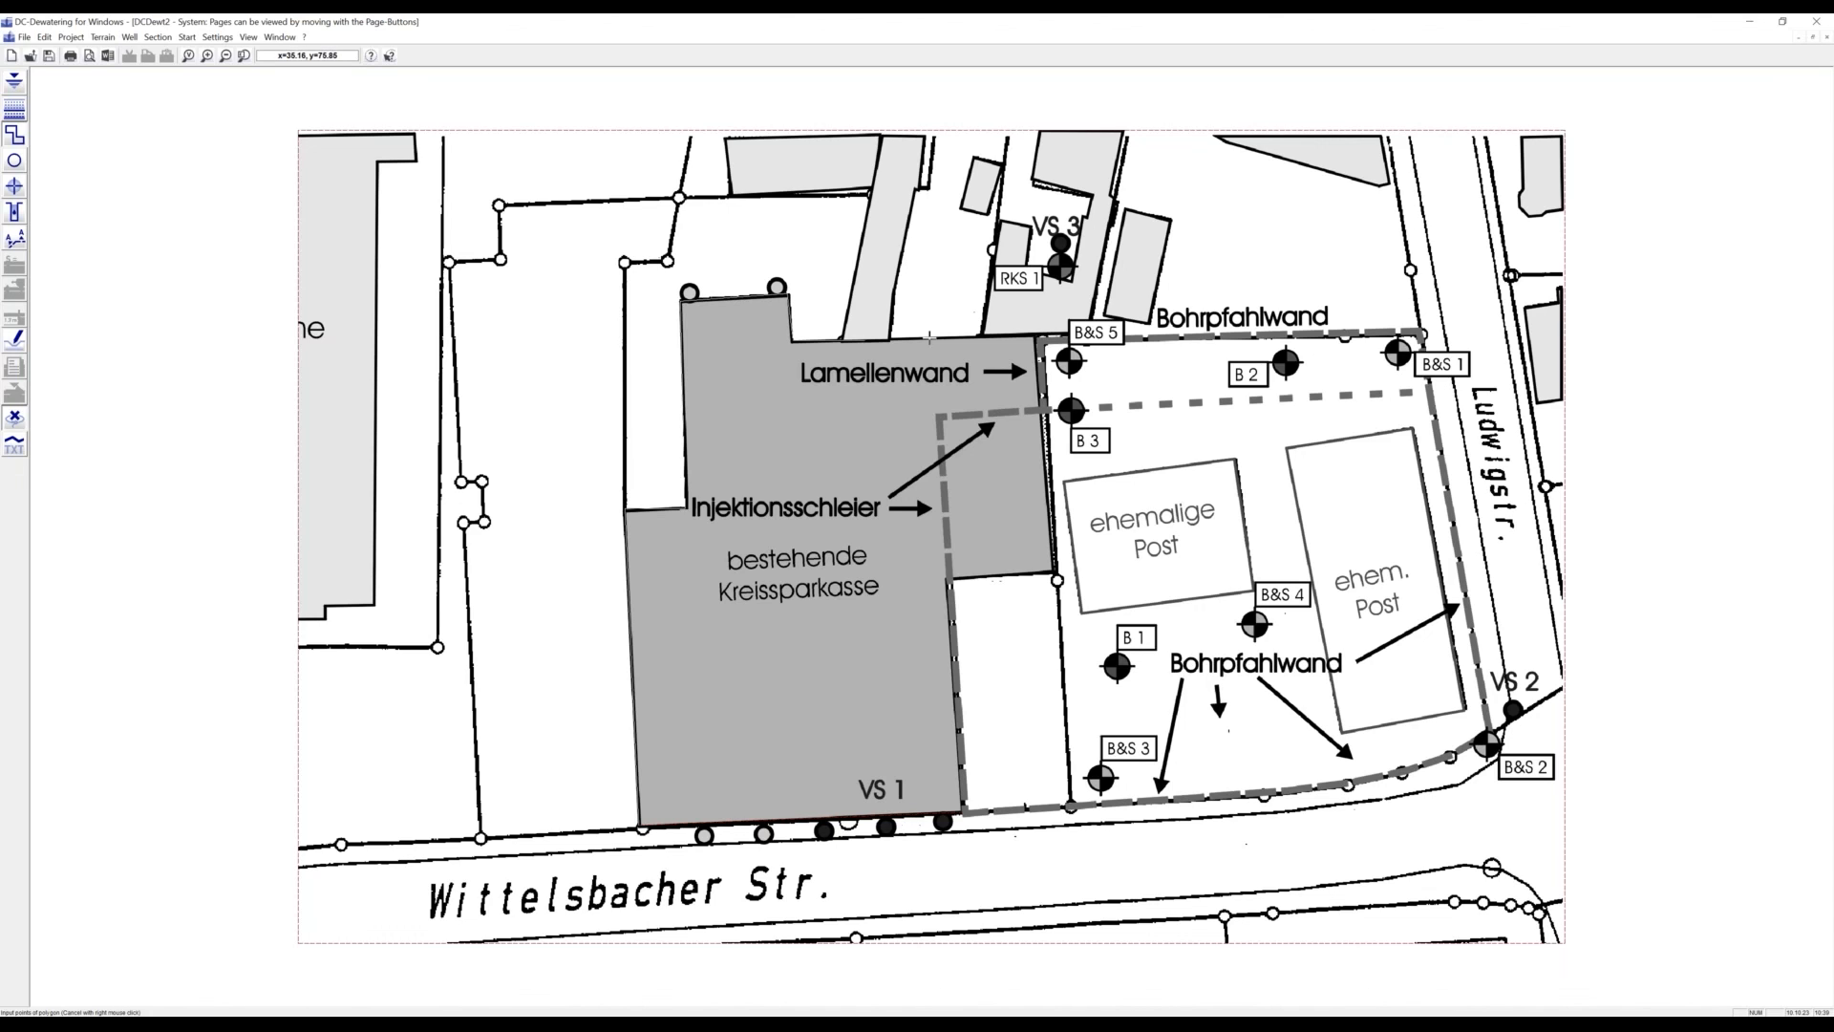
{"action": "left_click", "coordinate": [1036, 337]}
{"action": "left_click", "coordinate": [1053, 574]}
{"action": "left_click", "coordinate": [946, 581]}
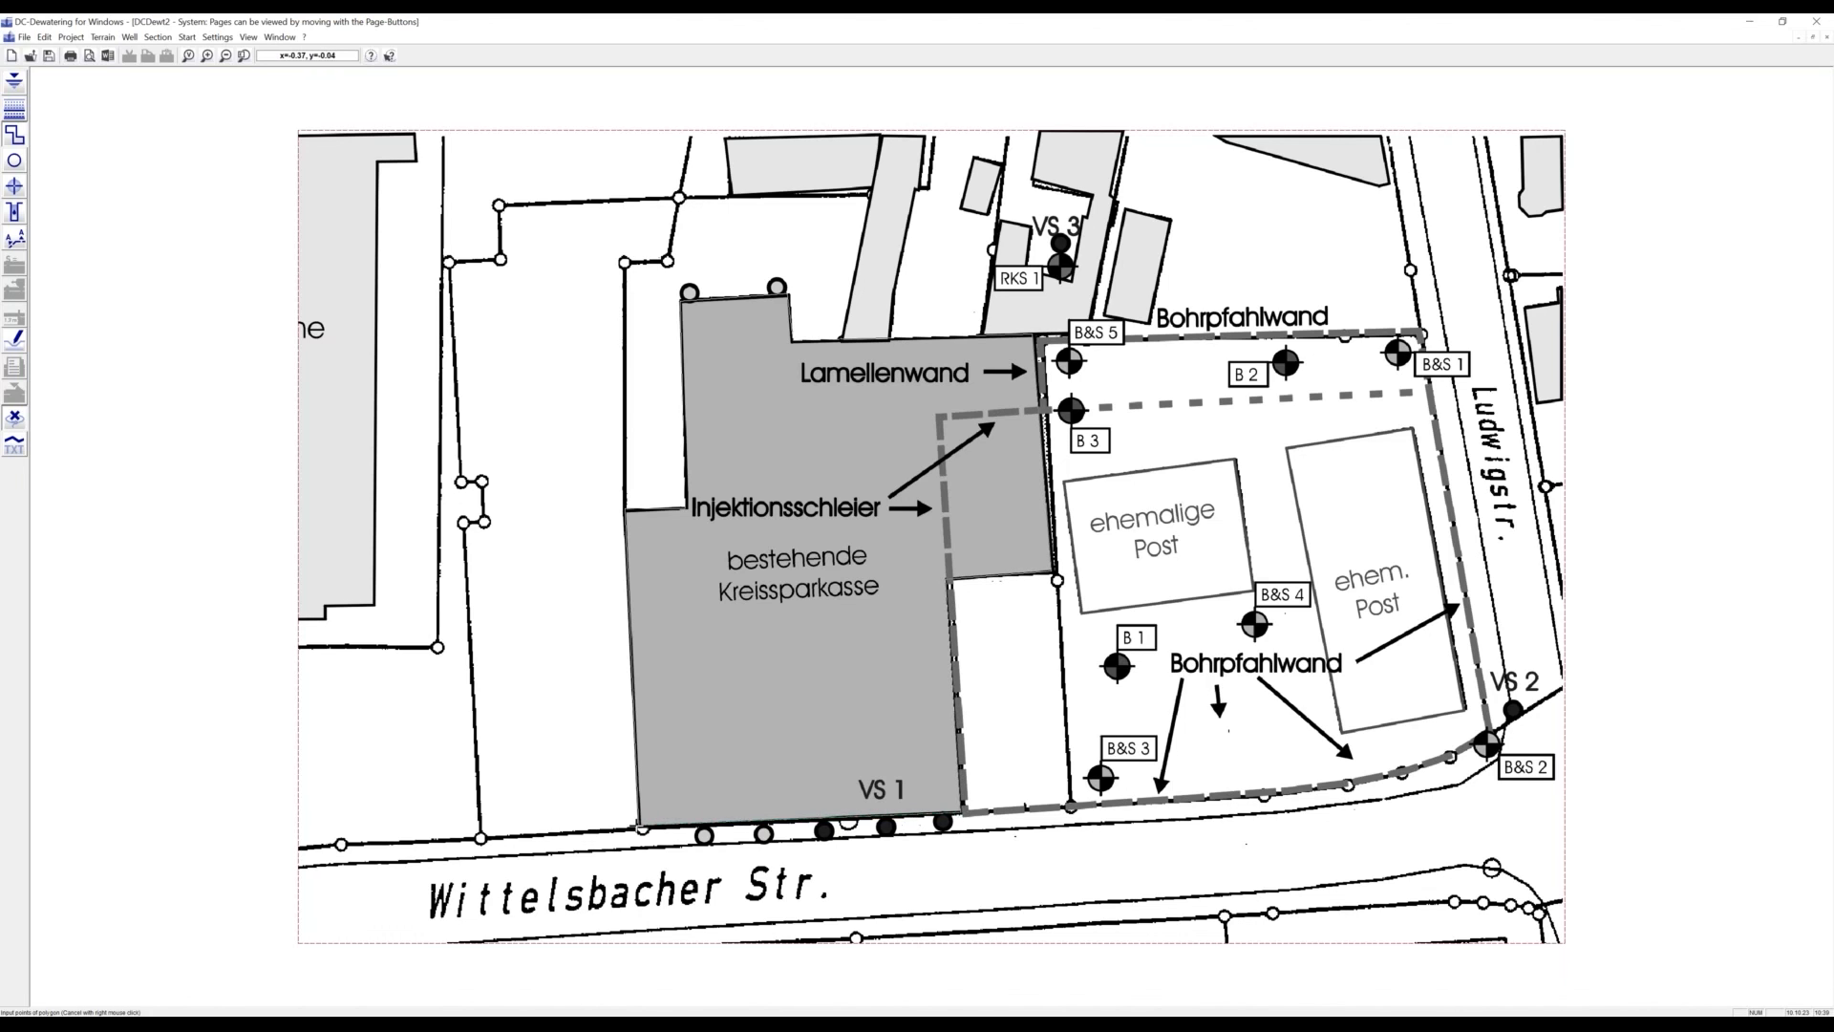
{"action": "left_click", "coordinate": [639, 826]}
{"action": "type", "text": "6"}
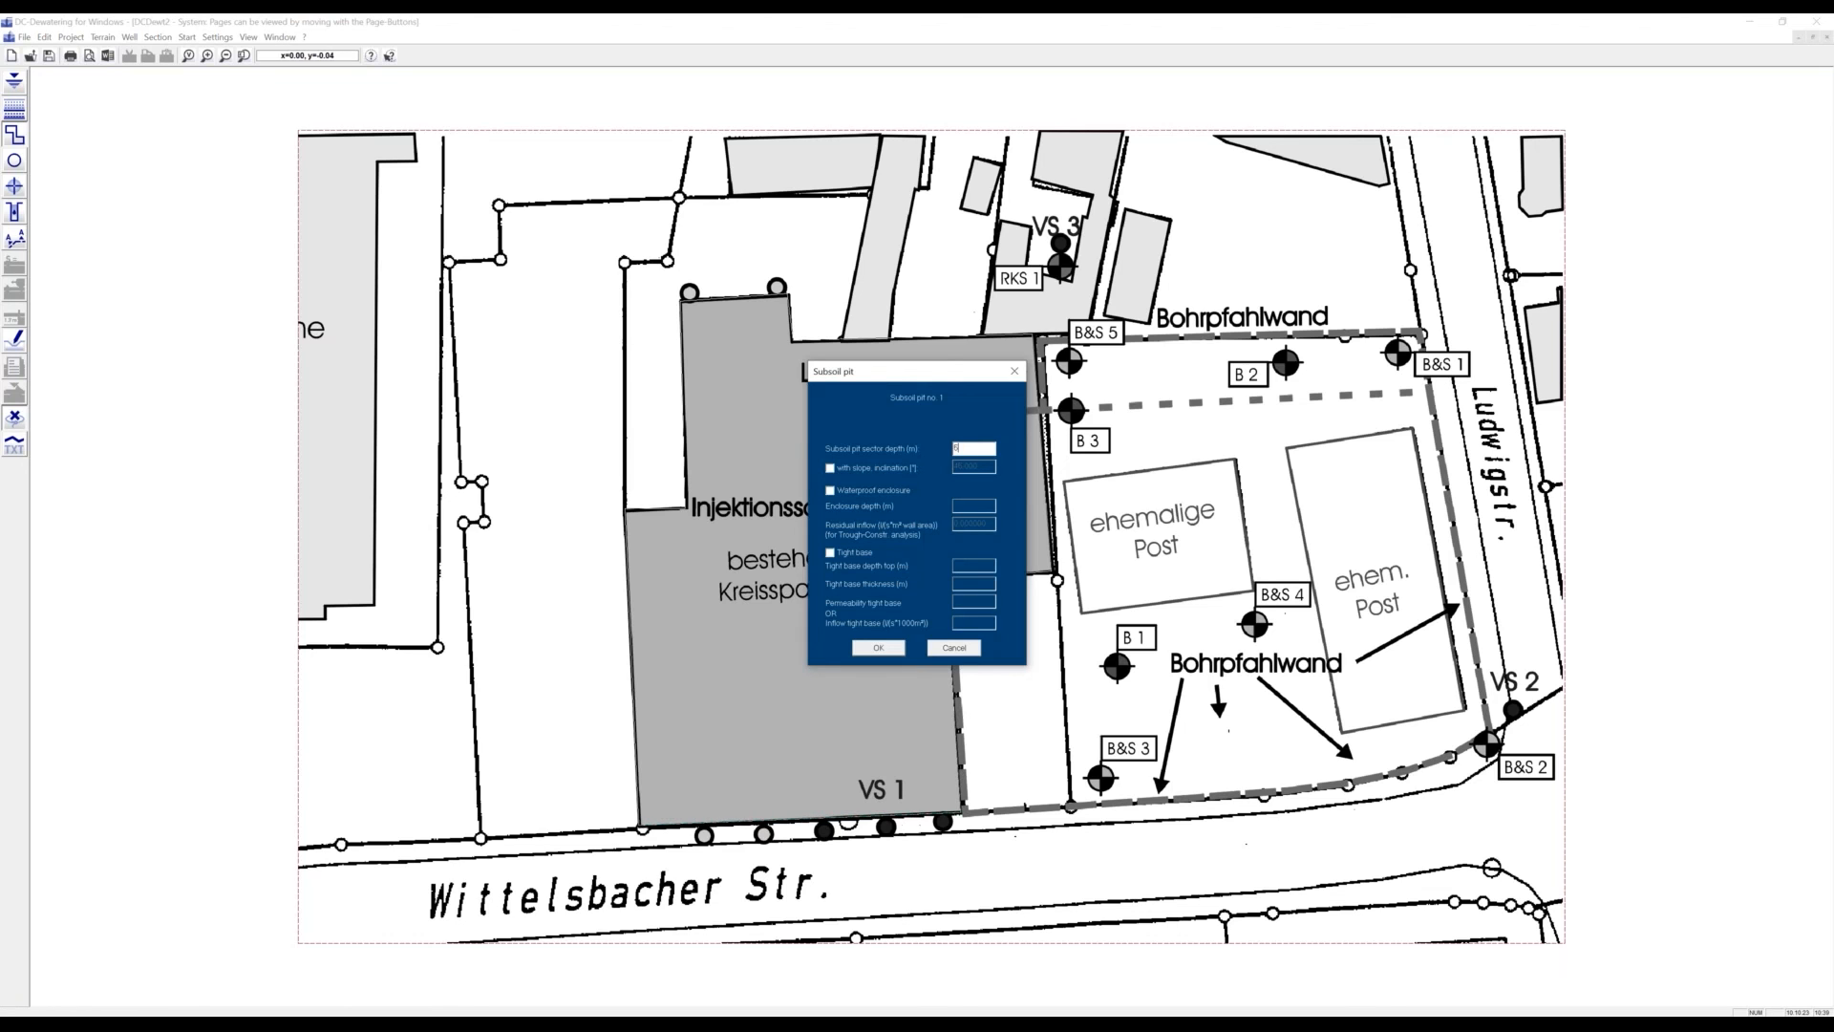
{"action": "key", "text": "Return"}
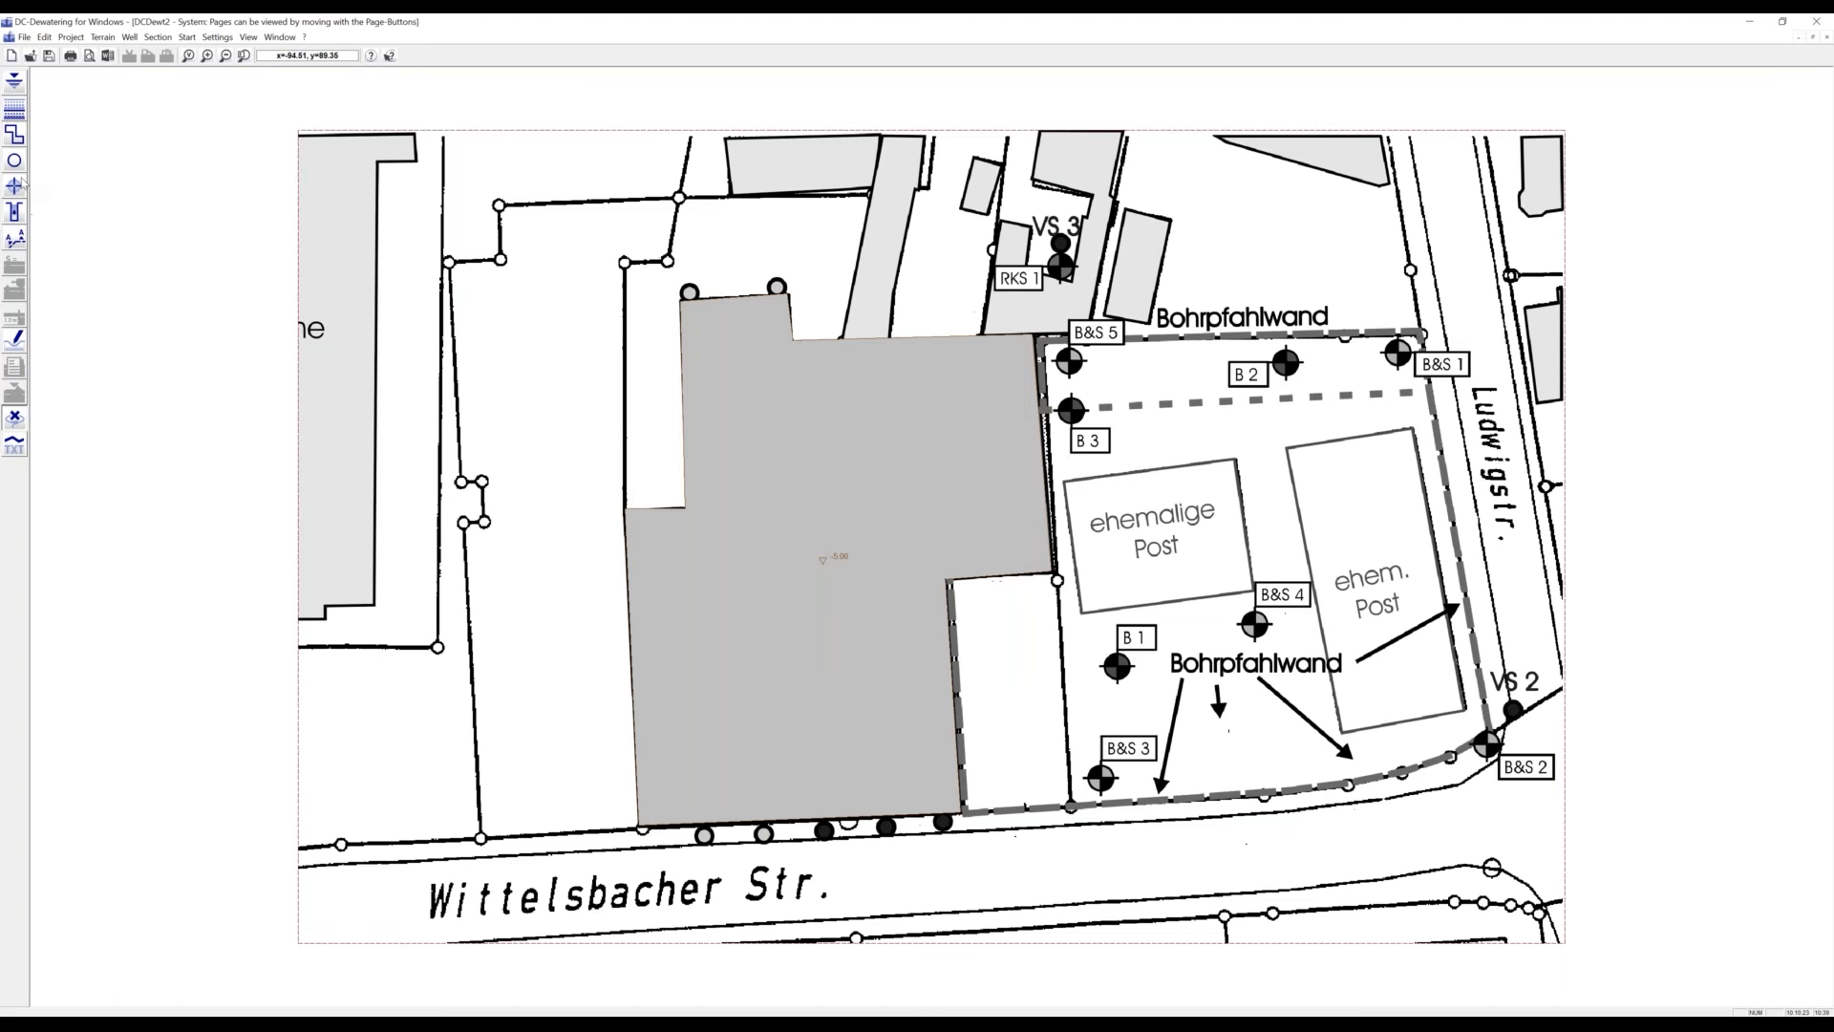
Set the subsoil's groundwater depth to 1.5 m and the depth of aquifuge to 18 m
{"action": "left_click", "coordinate": [15, 81]}
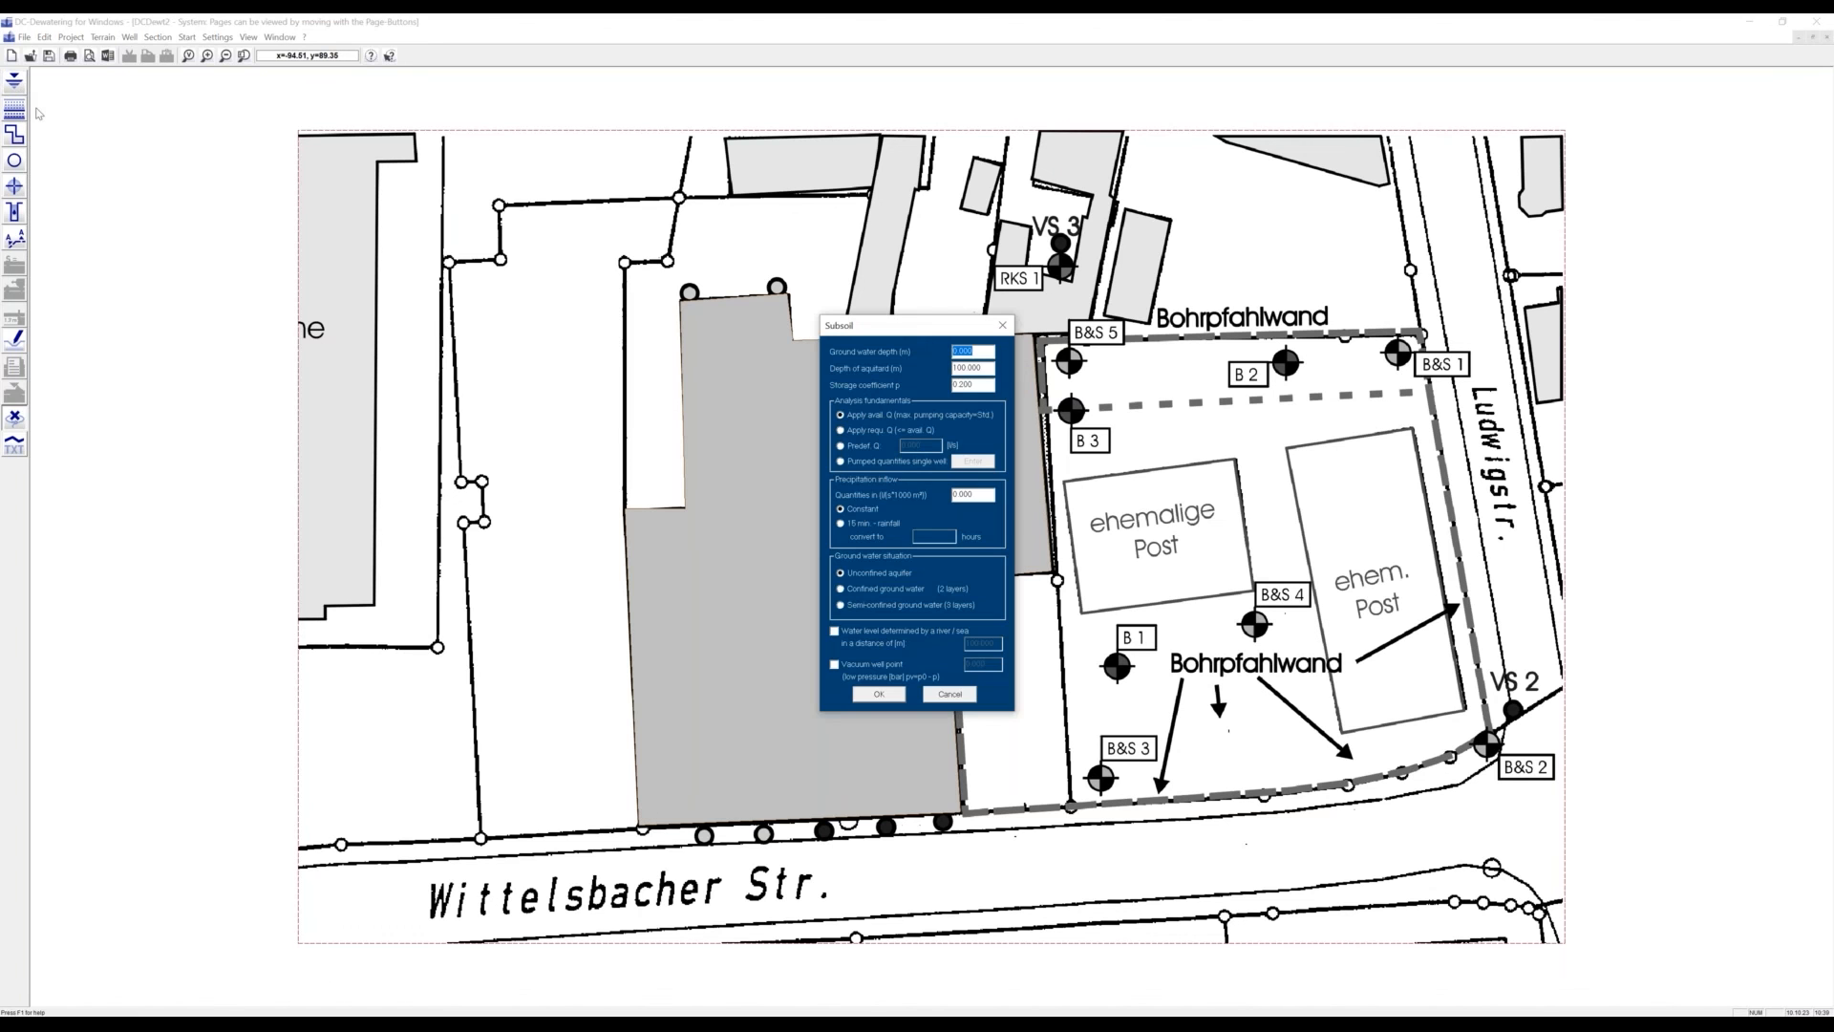
{"action": "type", "text": "1.5"}
{"action": "key", "text": "Tab"}
{"action": "type", "text": "18"}
{"action": "key", "text": "Return"}
Define soil layer G with a bottom edge depth of 18 m and a permeability coefficient of 6 reduced by five steps
{"action": "left_click", "coordinate": [16, 110]}
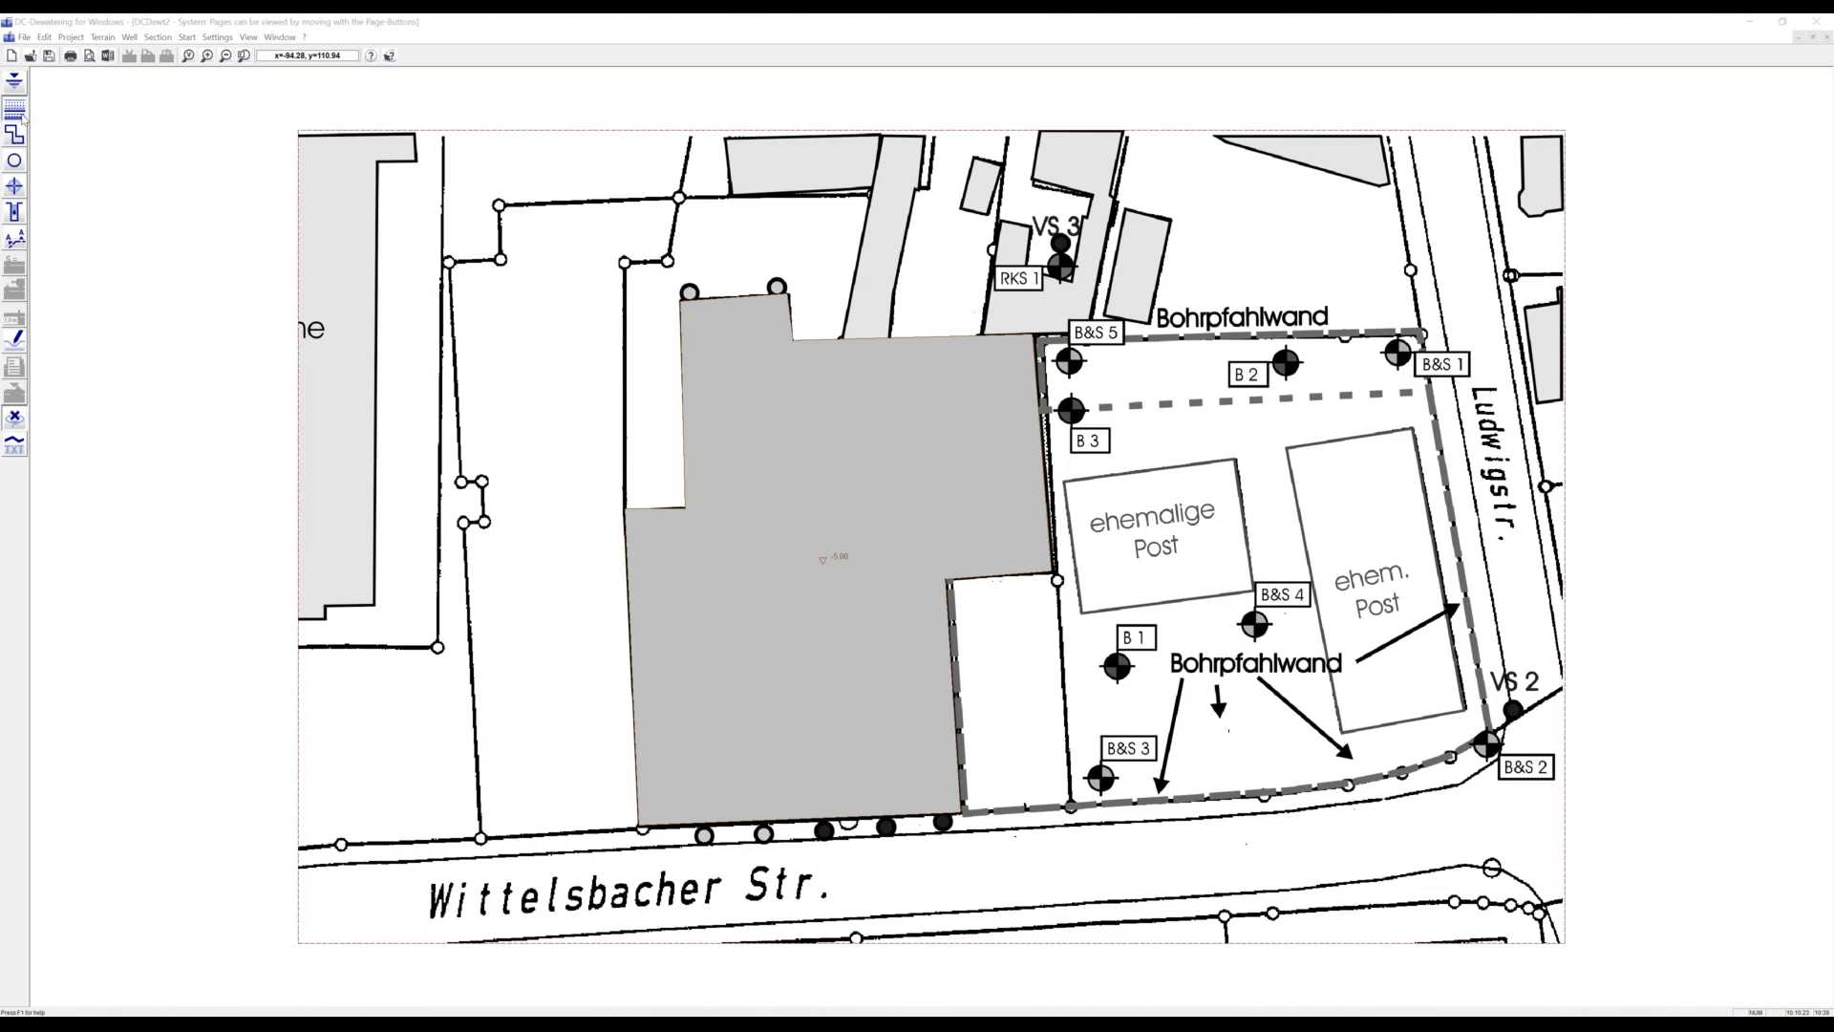
{"action": "type", "text": "G"}
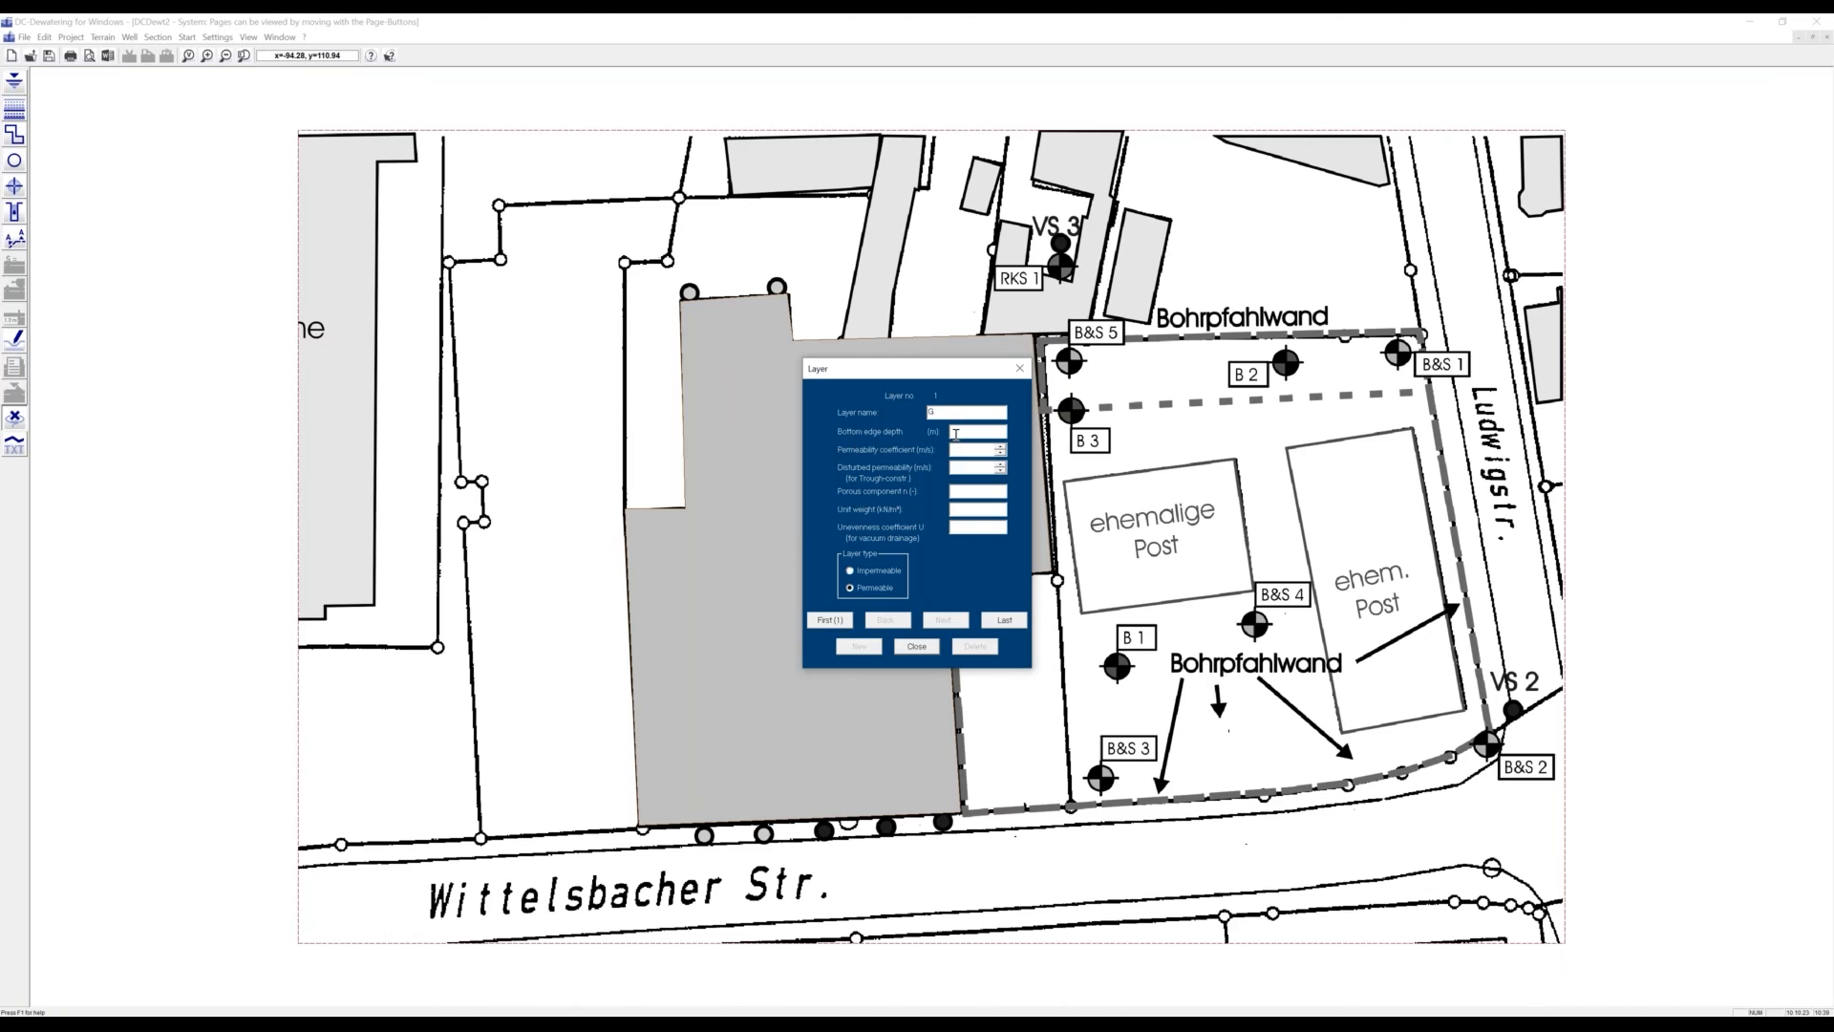
{"action": "left_click", "coordinate": [952, 431]}
{"action": "type", "text": "18"}
{"action": "key", "text": "Tab"}
{"action": "type", "text": "6"}
{"action": "left_click", "coordinate": [999, 453]}
{"action": "left_click", "coordinate": [999, 453]}
{"action": "left_click", "coordinate": [999, 453]}
{"action": "left_click", "coordinate": [1000, 453]}
{"action": "left_click", "coordinate": [1000, 453]}
{"action": "left_click", "coordinate": [917, 646]}
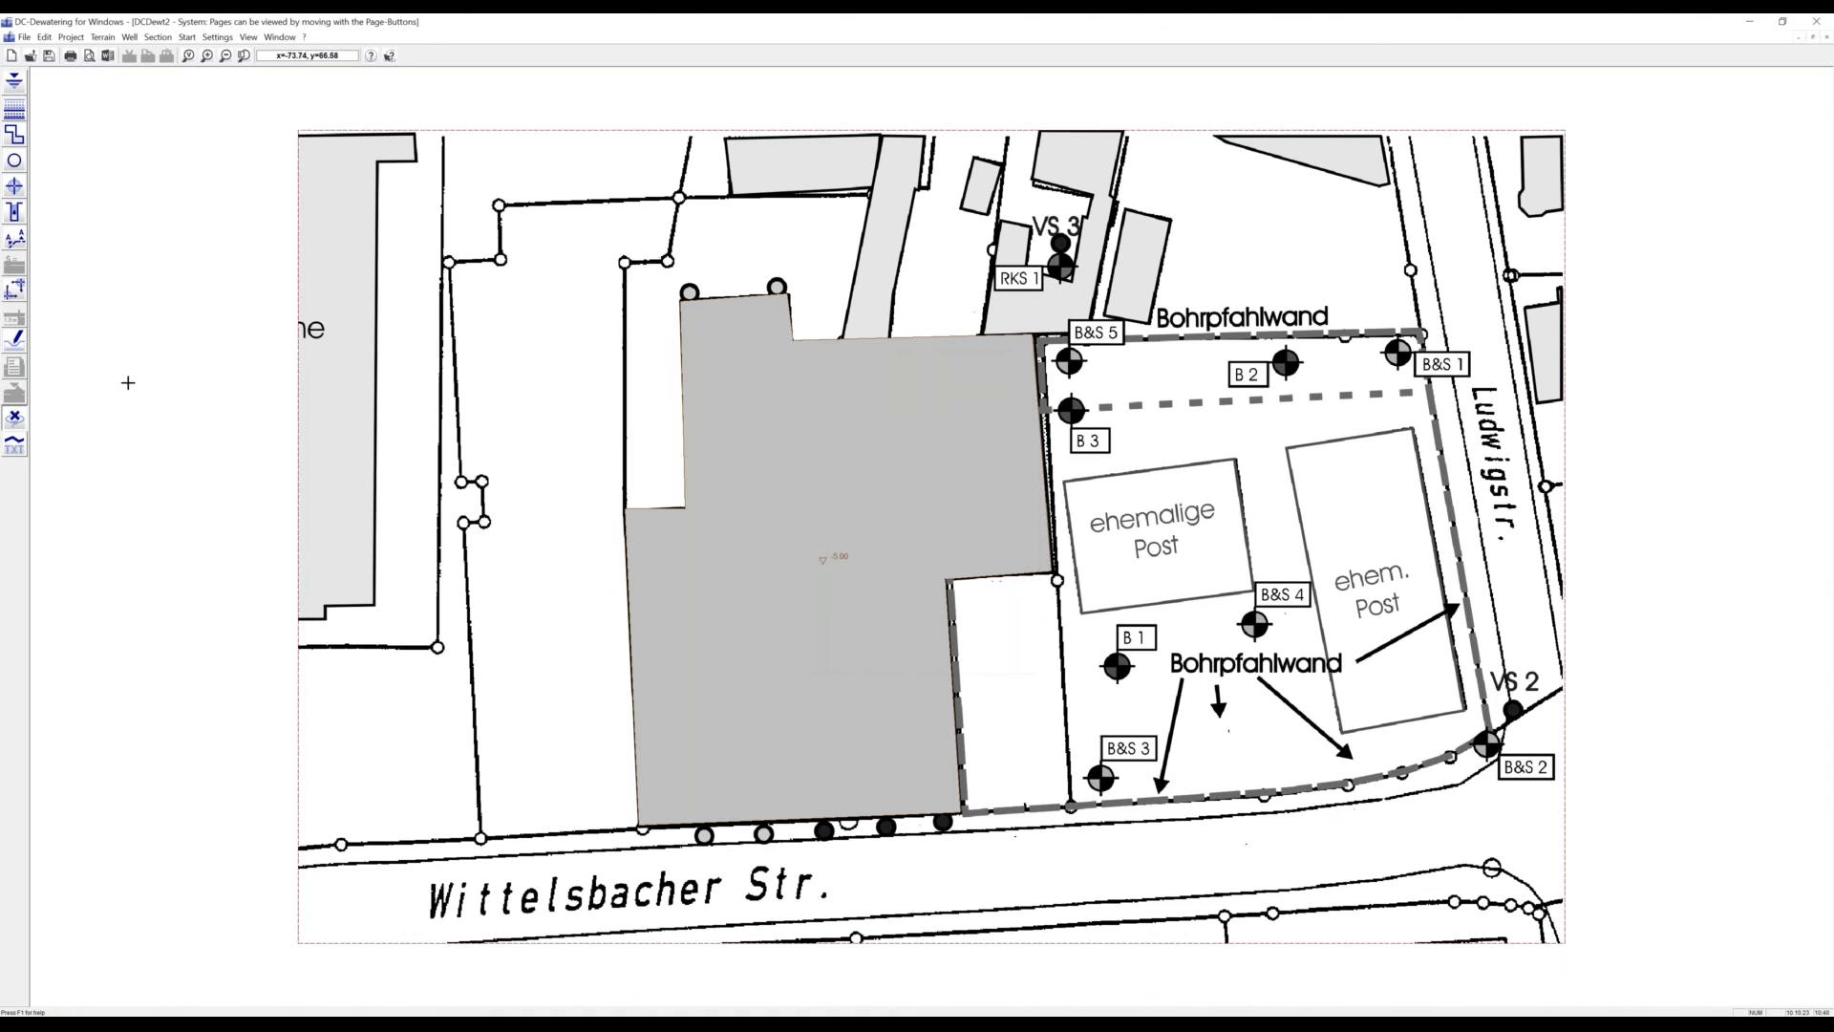
Optimize the wells' number, position and depth with a bottom edge depth of 18 m, and check the analysis of the resulting wells
{"action": "left_click", "coordinate": [15, 290]}
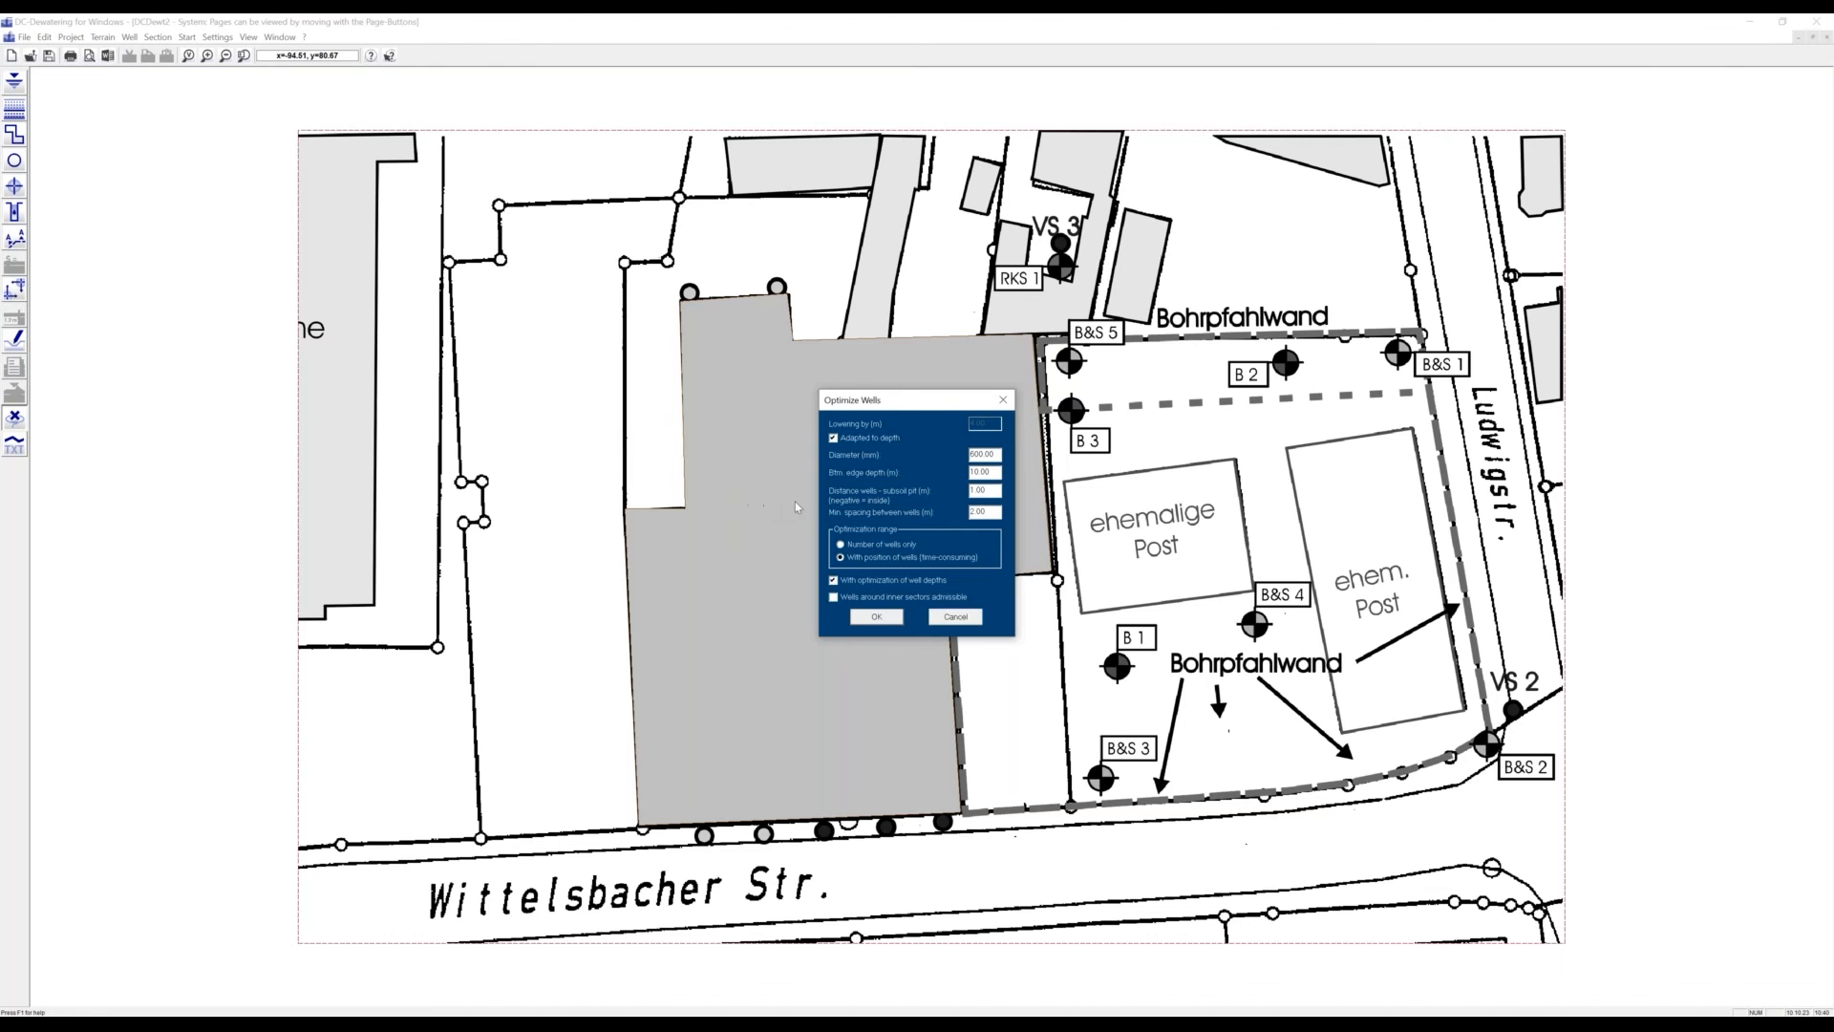
{"action": "double_click", "coordinate": [989, 472]}
{"action": "type", "text": "18"}
{"action": "left_click", "coordinate": [879, 616]}
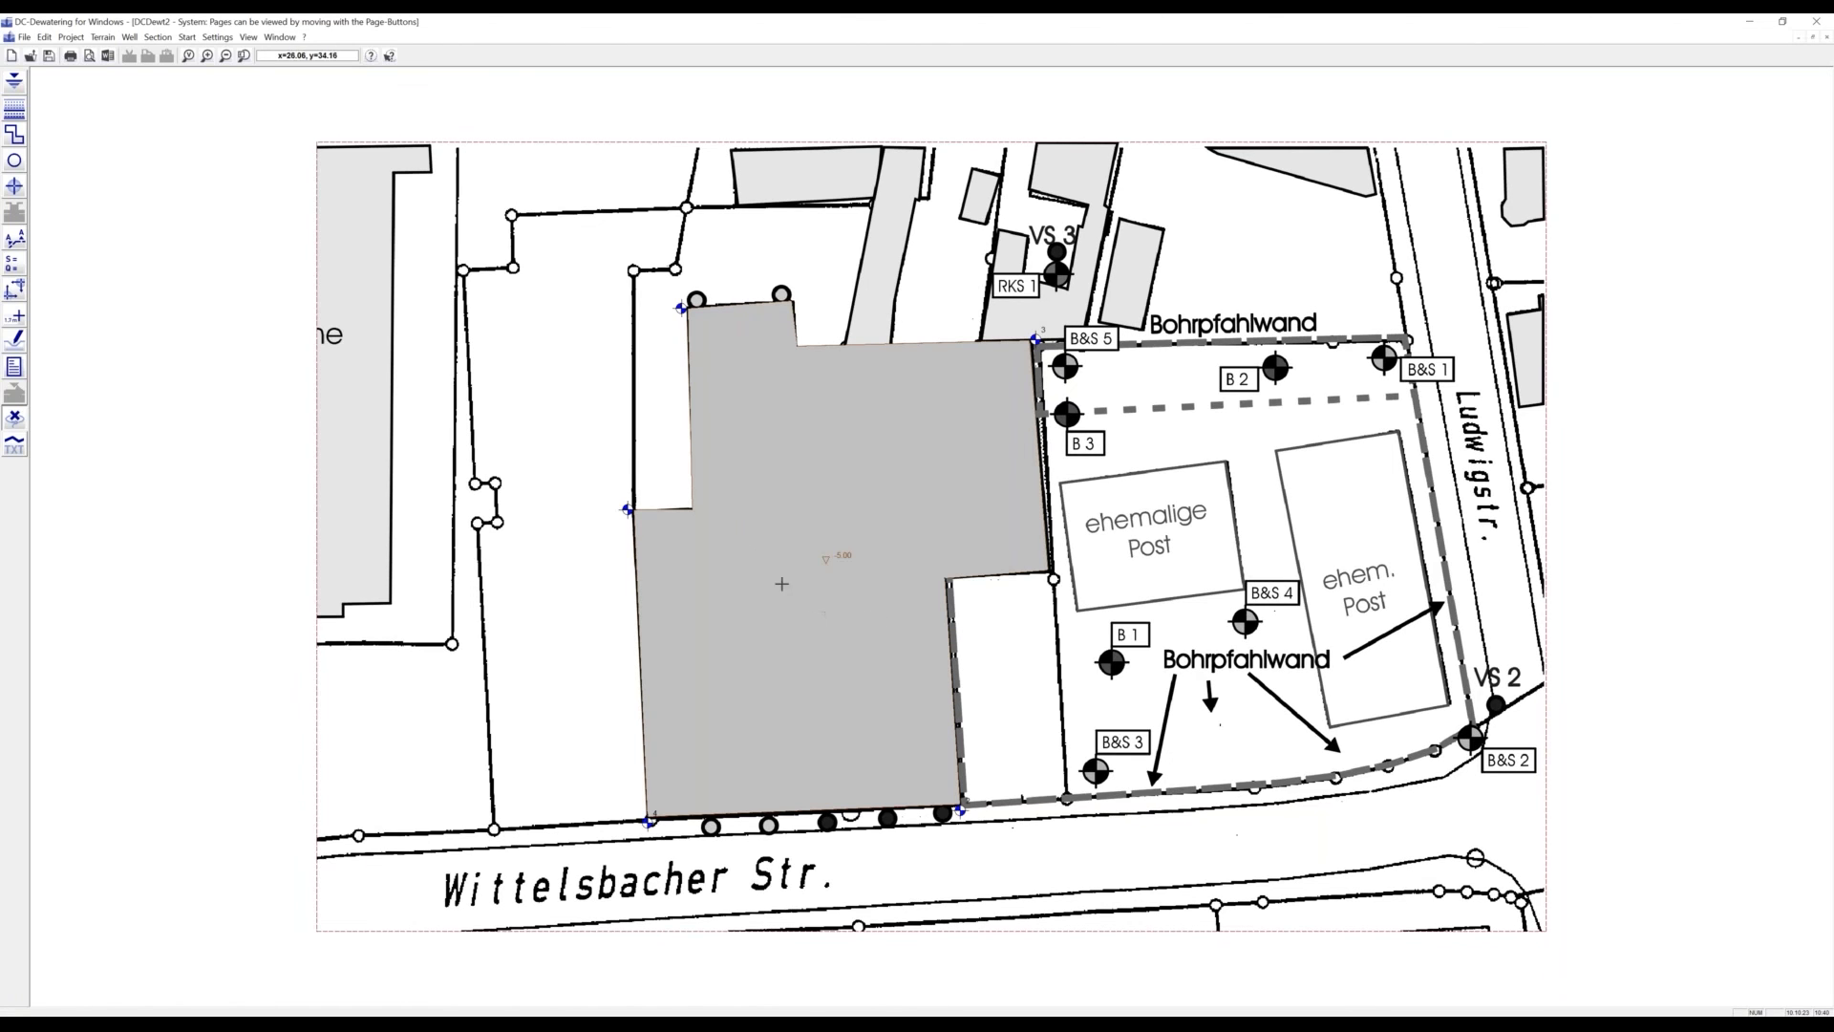
{"action": "left_click", "coordinate": [13, 262]}
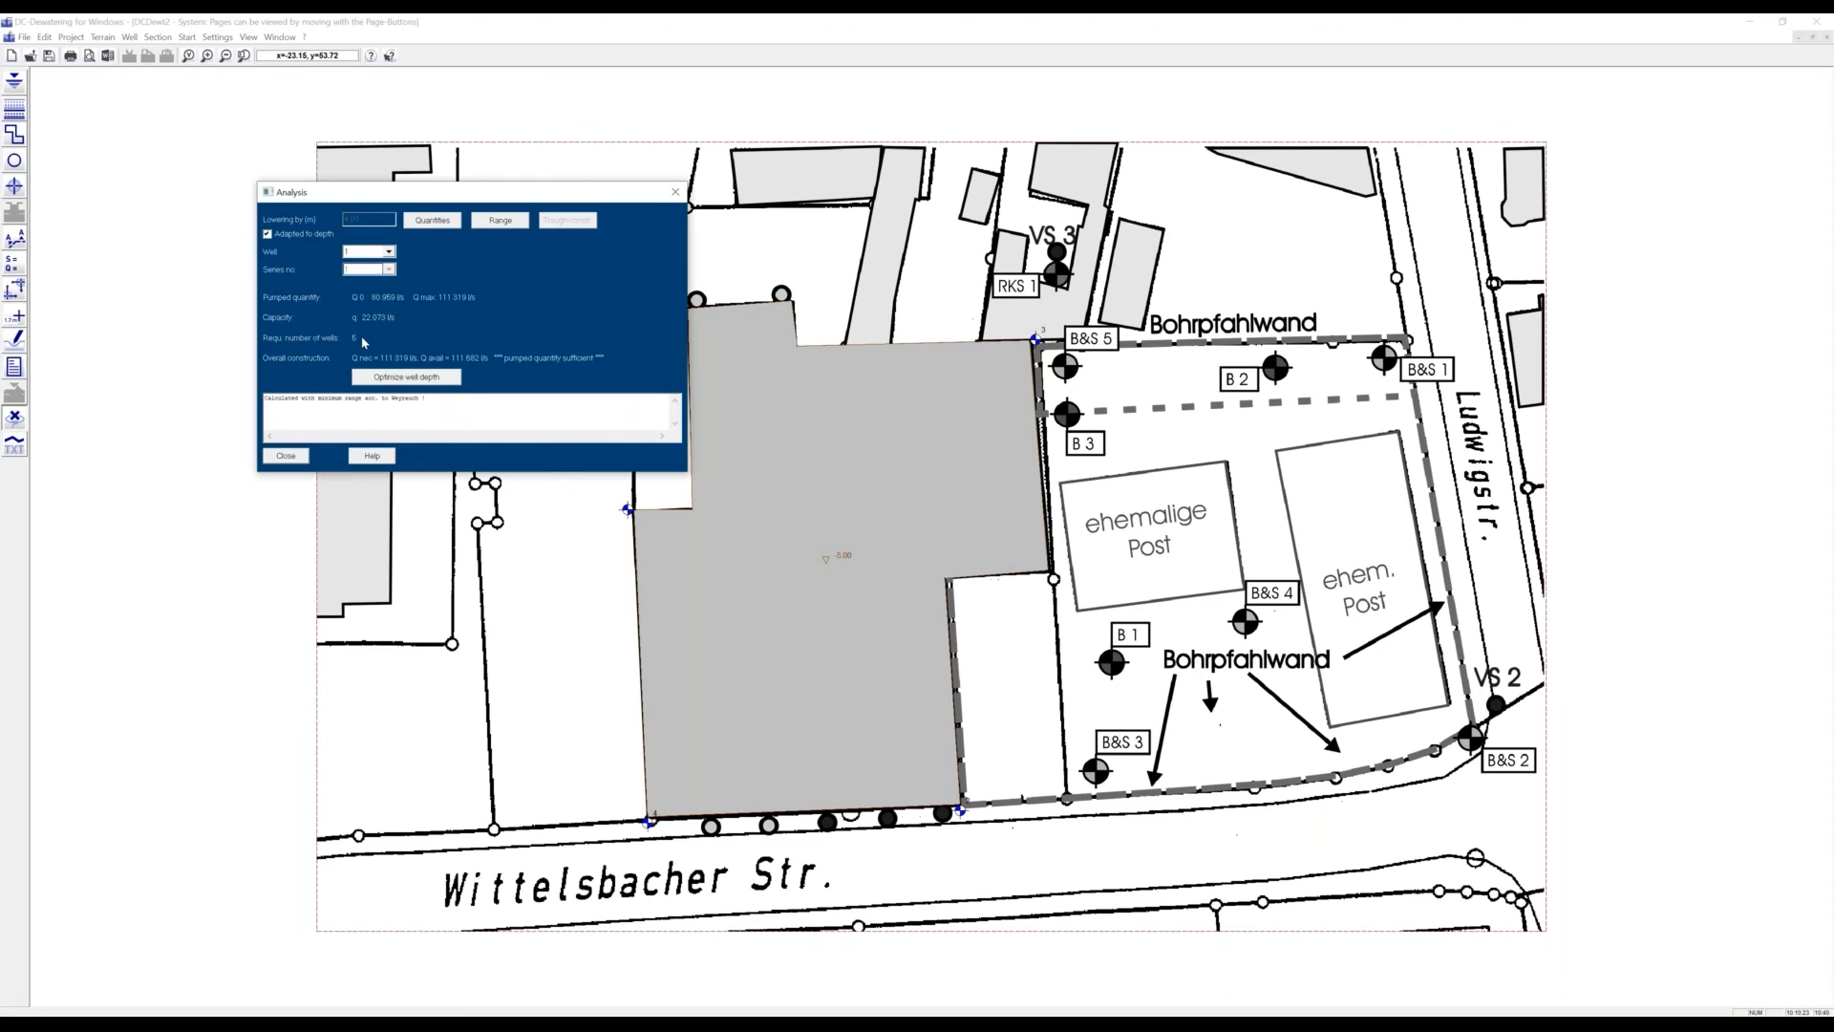
{"action": "left_click", "coordinate": [286, 456]}
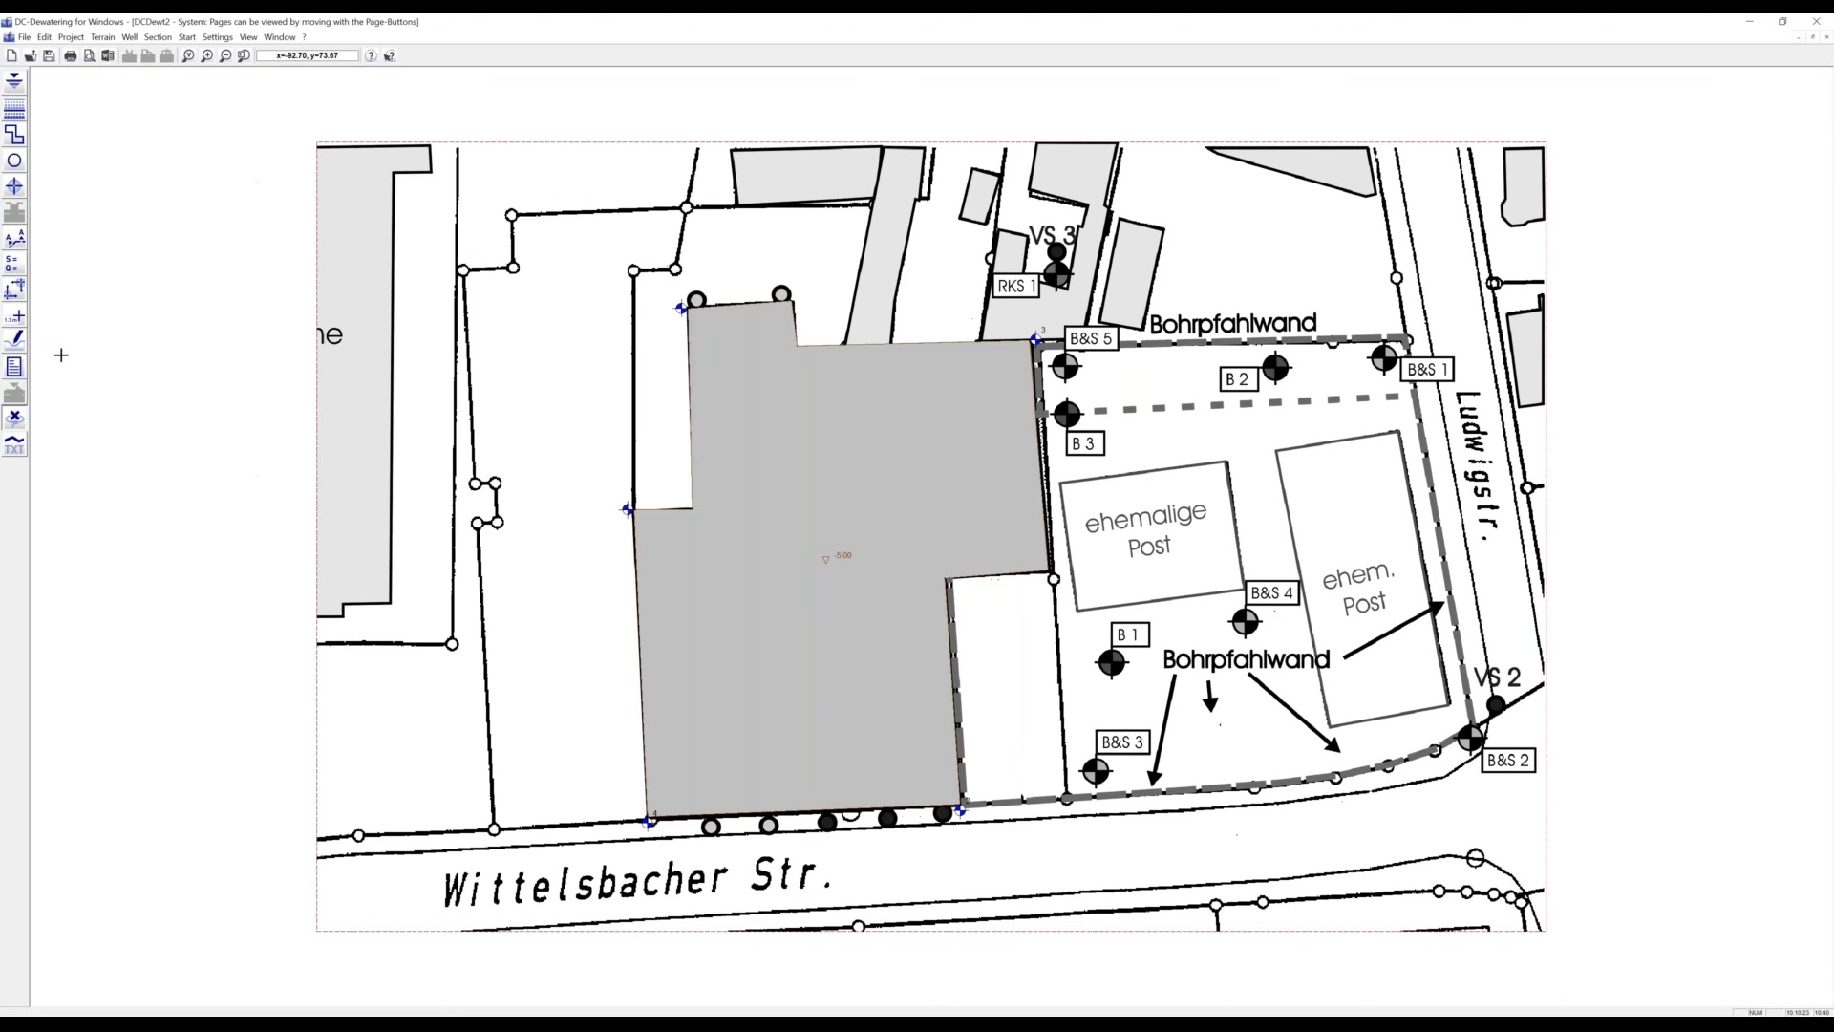
Plot the elevation lines with critical point as color areas, using a depth spacing of 0.1 m
{"action": "left_click", "coordinate": [15, 341]}
{"action": "left_click", "coordinate": [853, 567]}
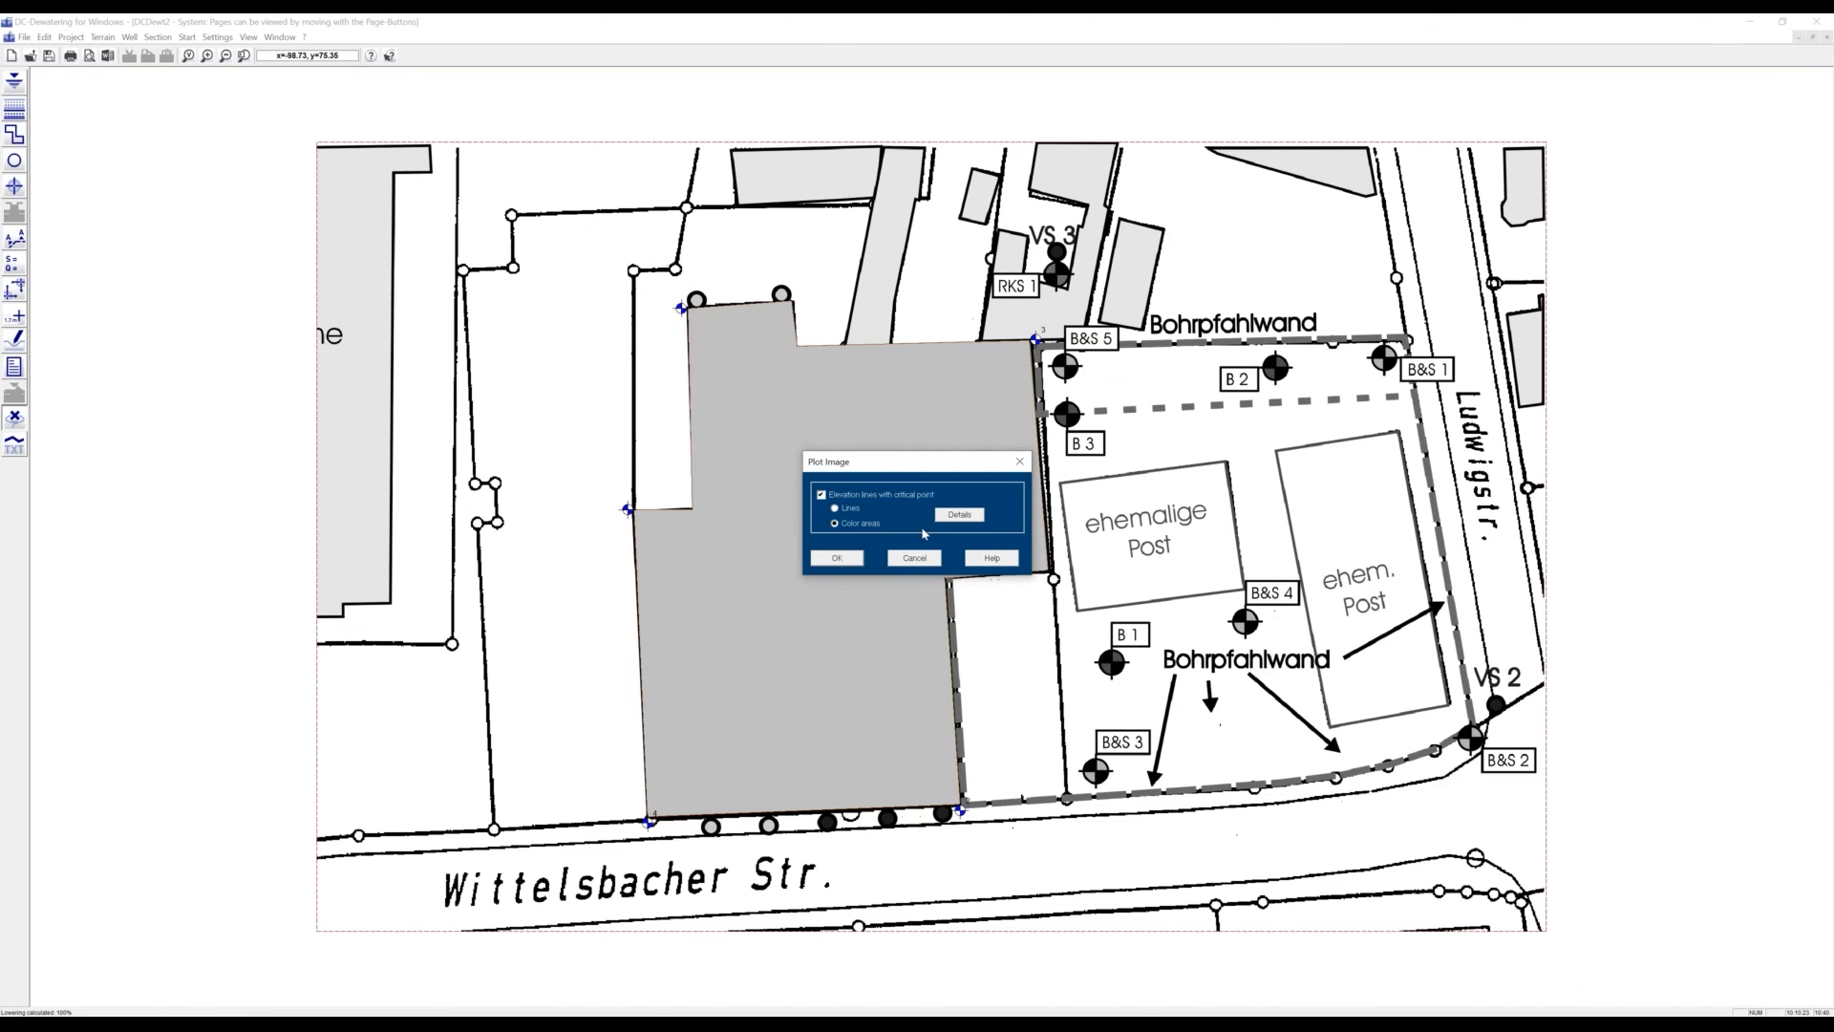
{"action": "left_click", "coordinate": [958, 516]}
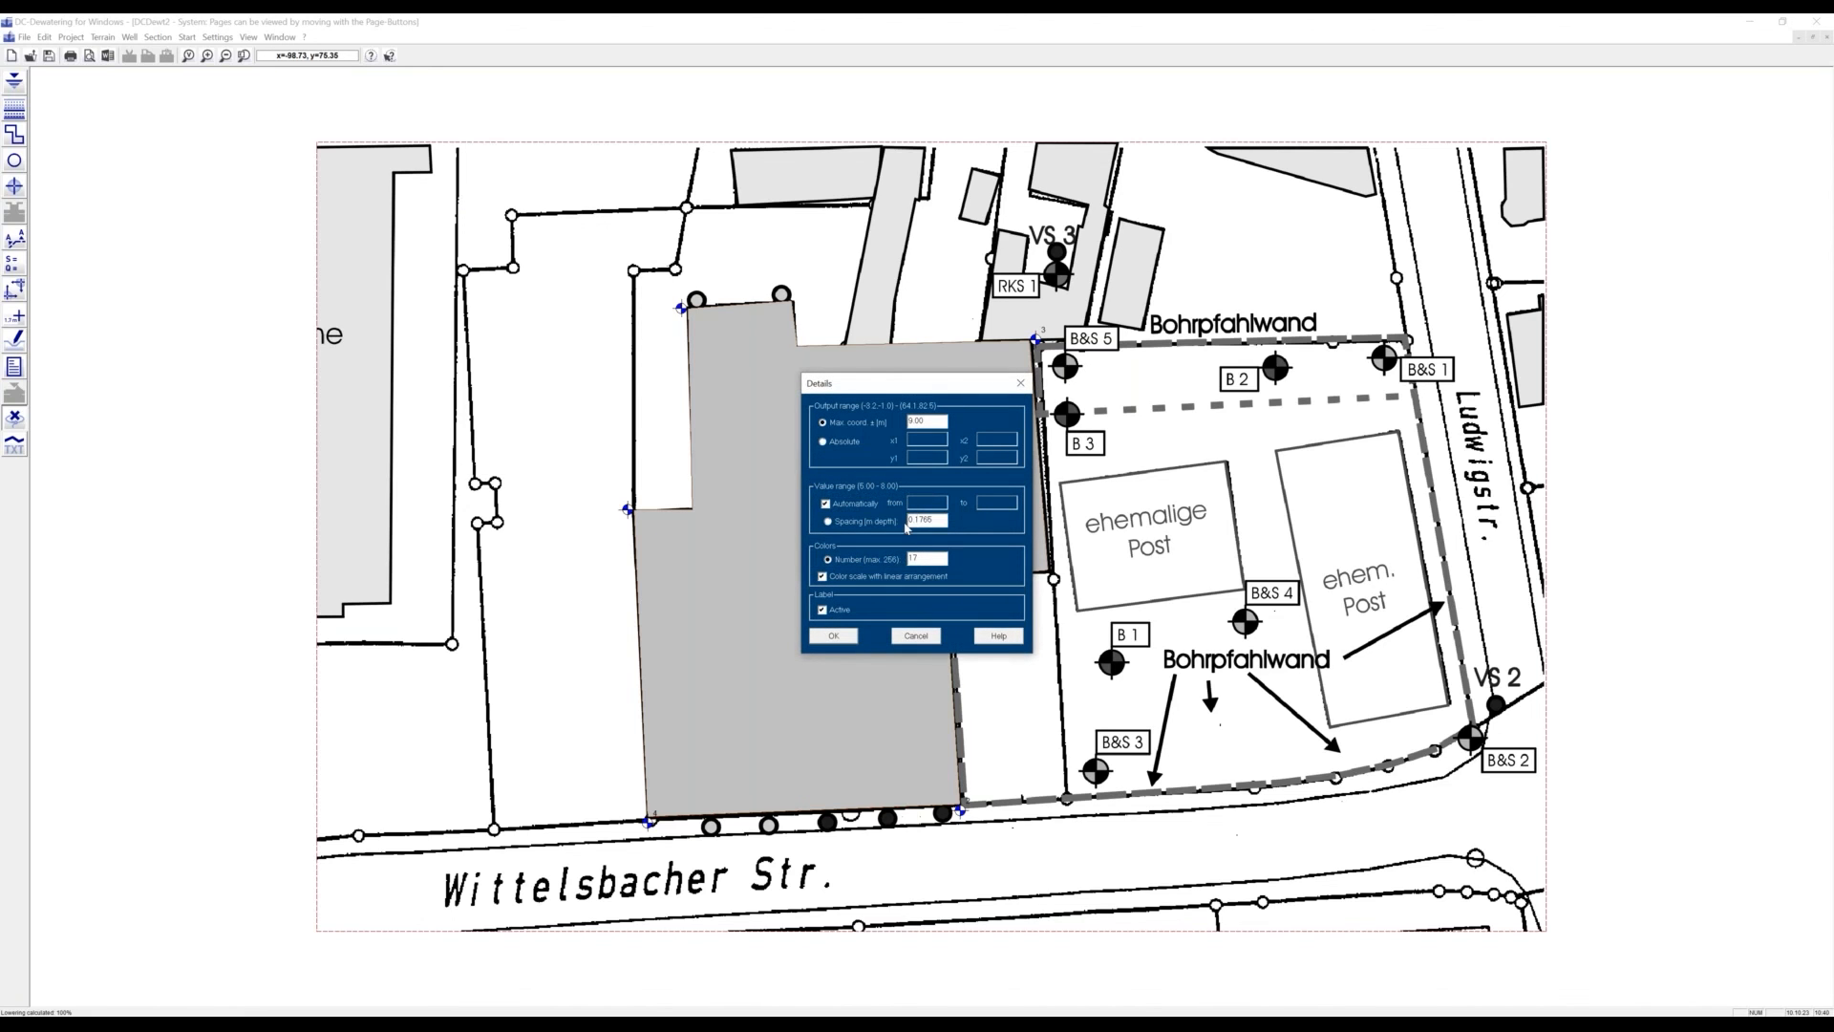
{"action": "double_click", "coordinate": [926, 522]}
{"action": "type", "text": "0.1"}
{"action": "left_click", "coordinate": [845, 638]}
{"action": "left_click", "coordinate": [837, 559]}
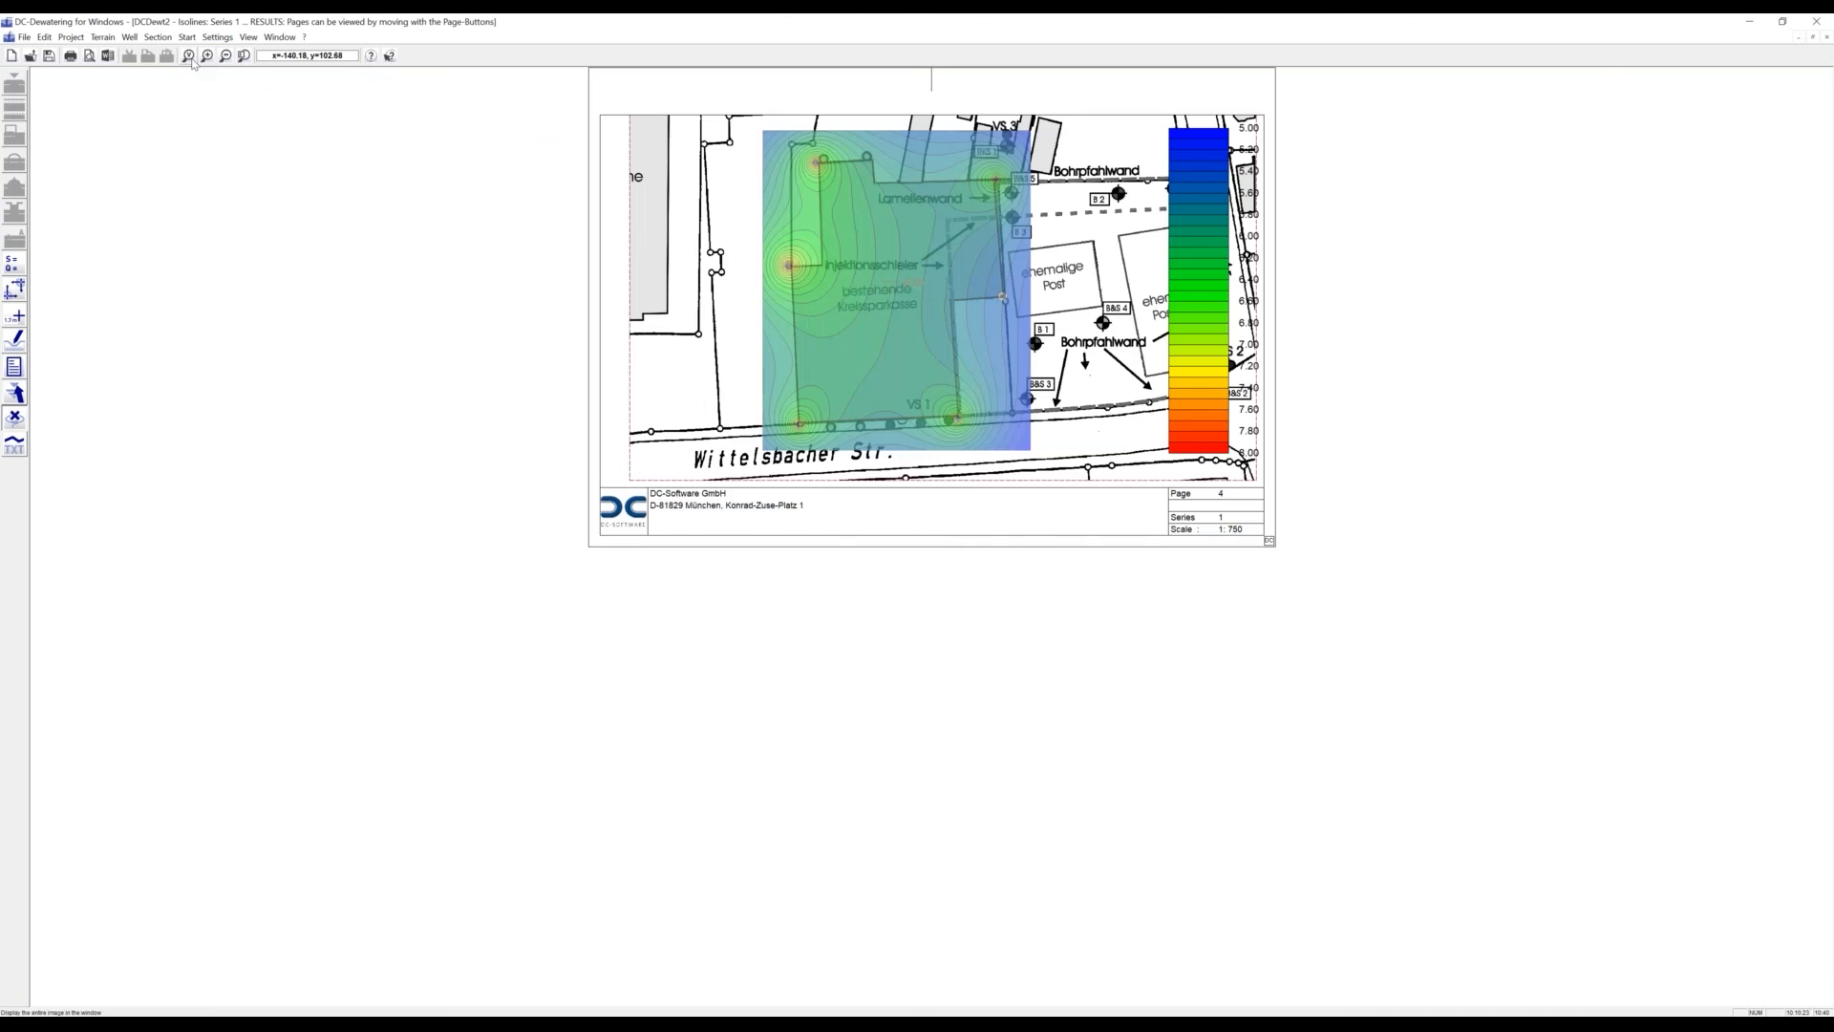
{"action": "left_click", "coordinate": [189, 55]}
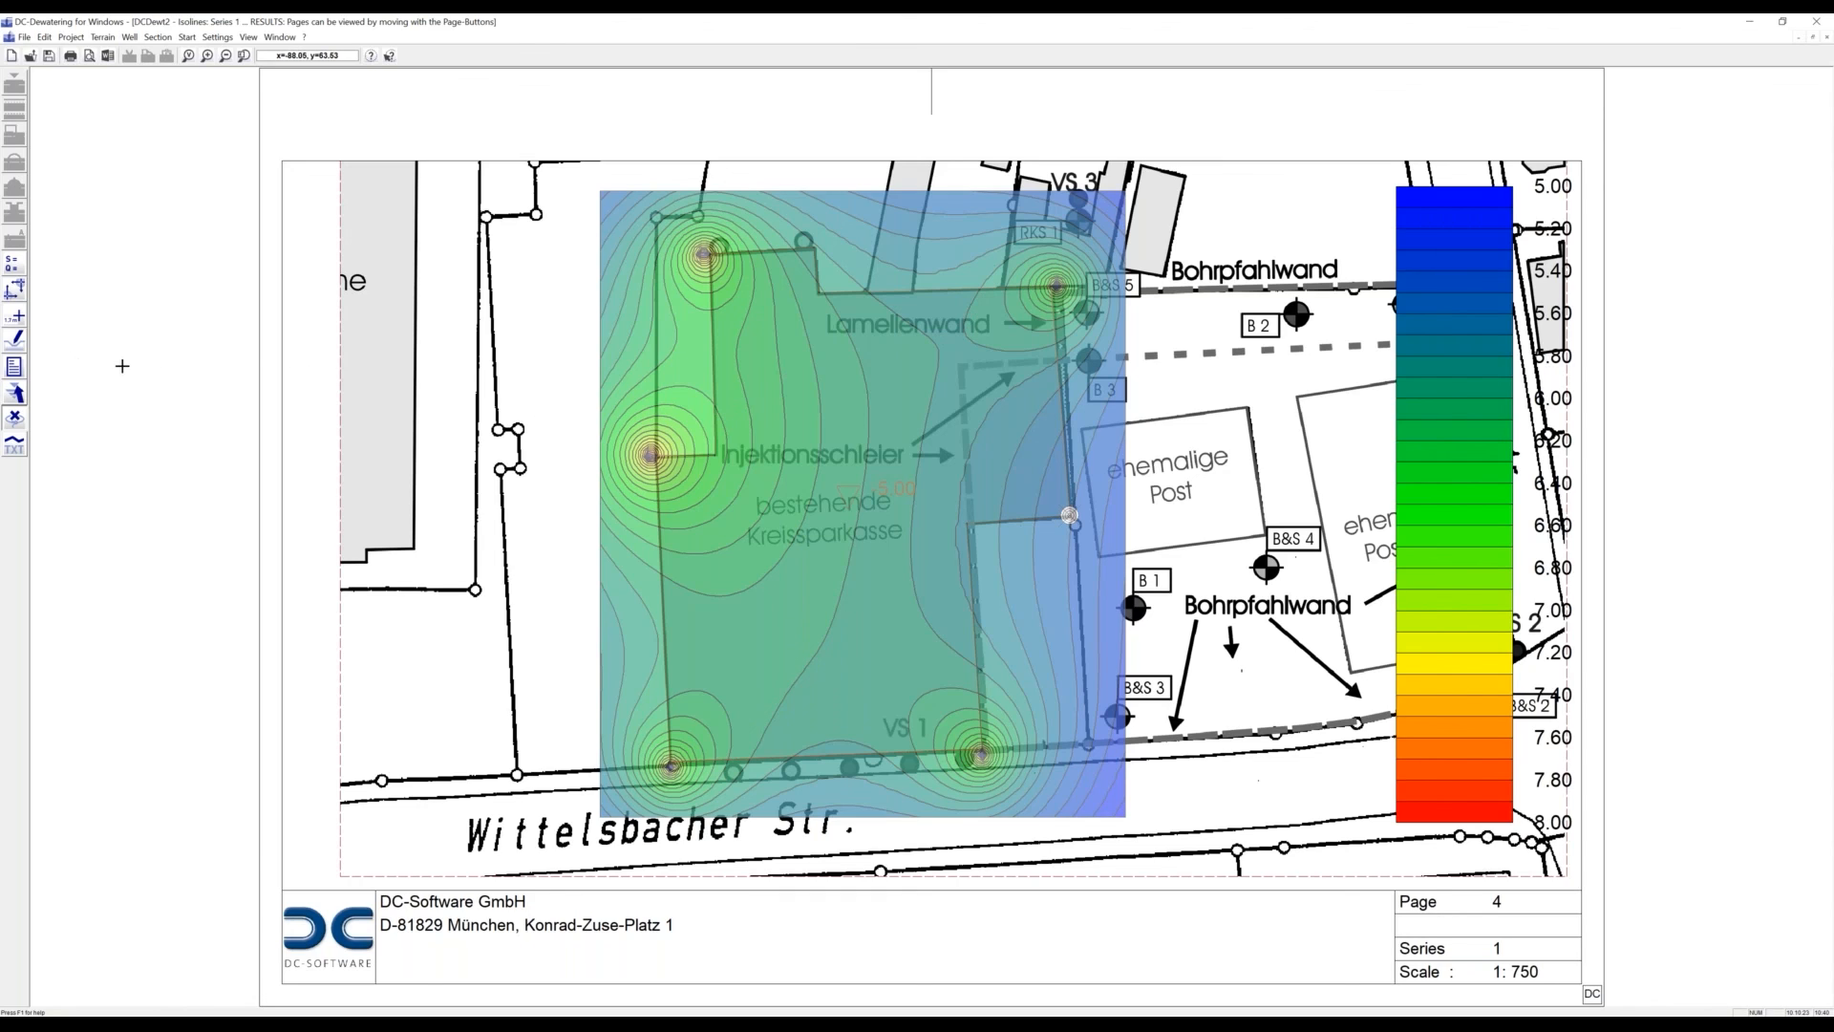
Plot the elevation lines again as plain lines, extending the output range to 20 m beyond the maximum coordinates
{"action": "left_click", "coordinate": [17, 341]}
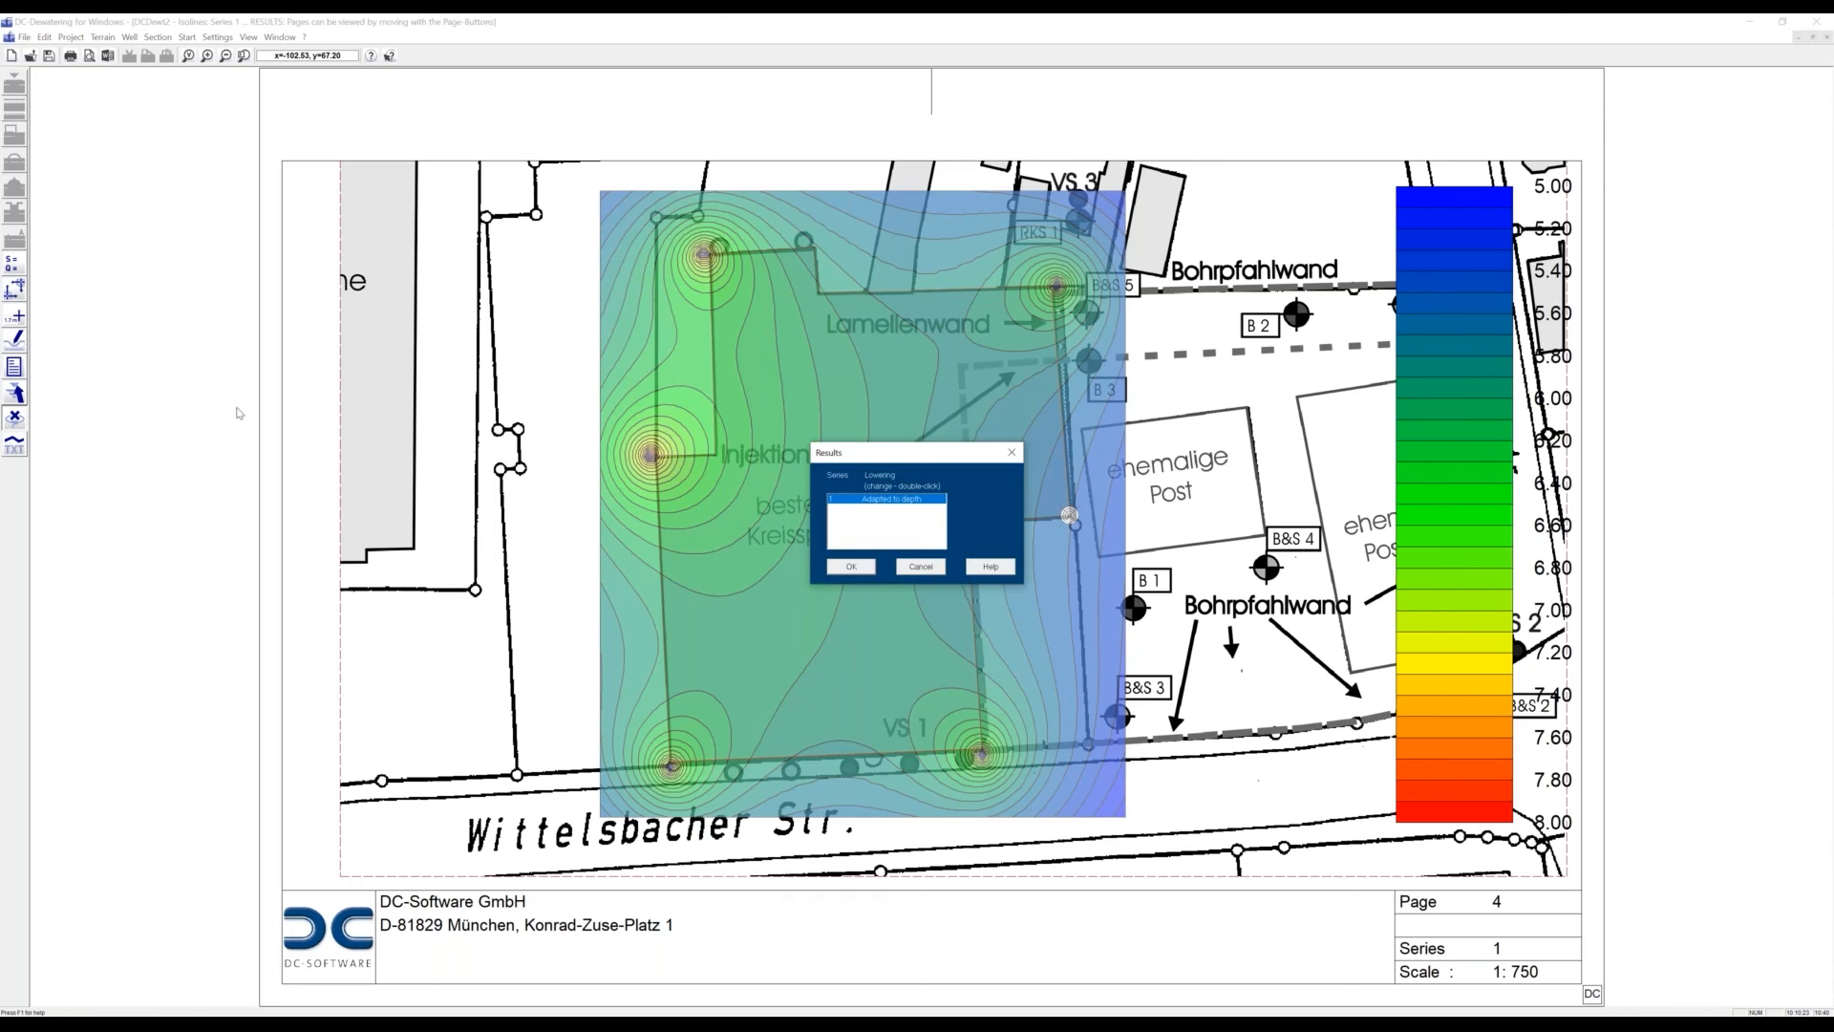
{"action": "left_click", "coordinate": [846, 568]}
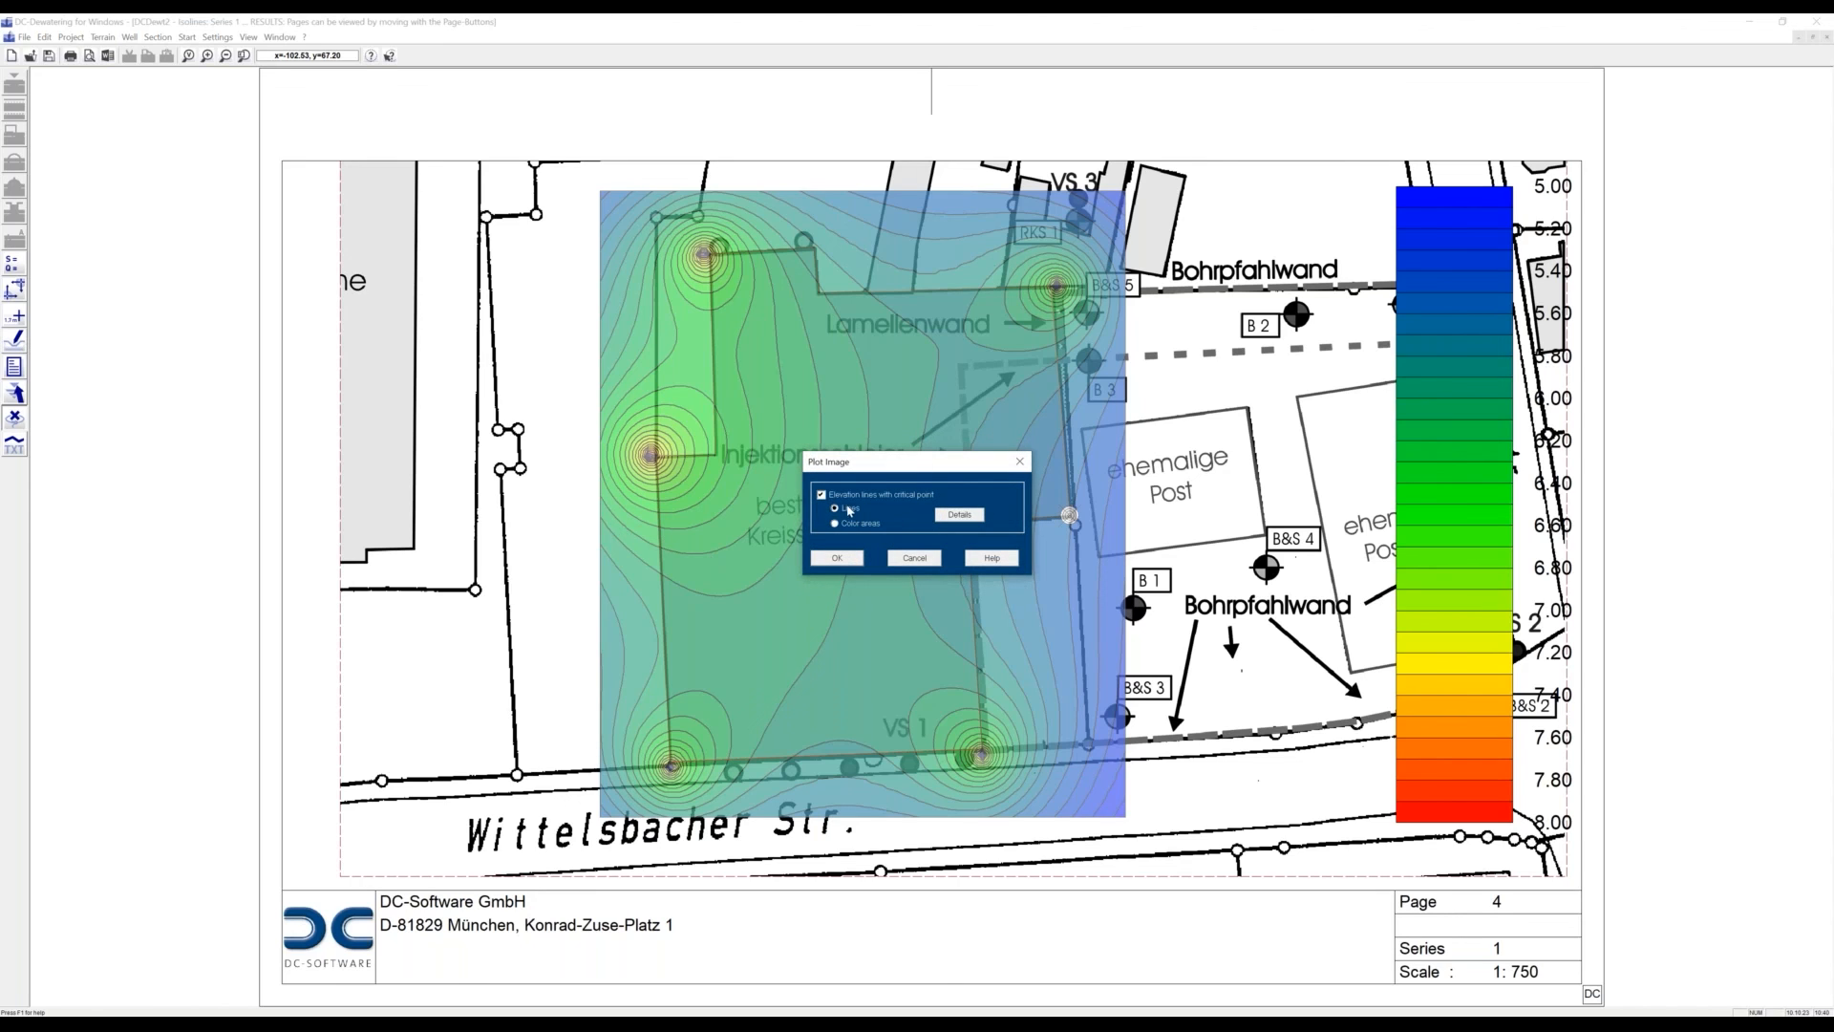
{"action": "left_click", "coordinate": [951, 516]}
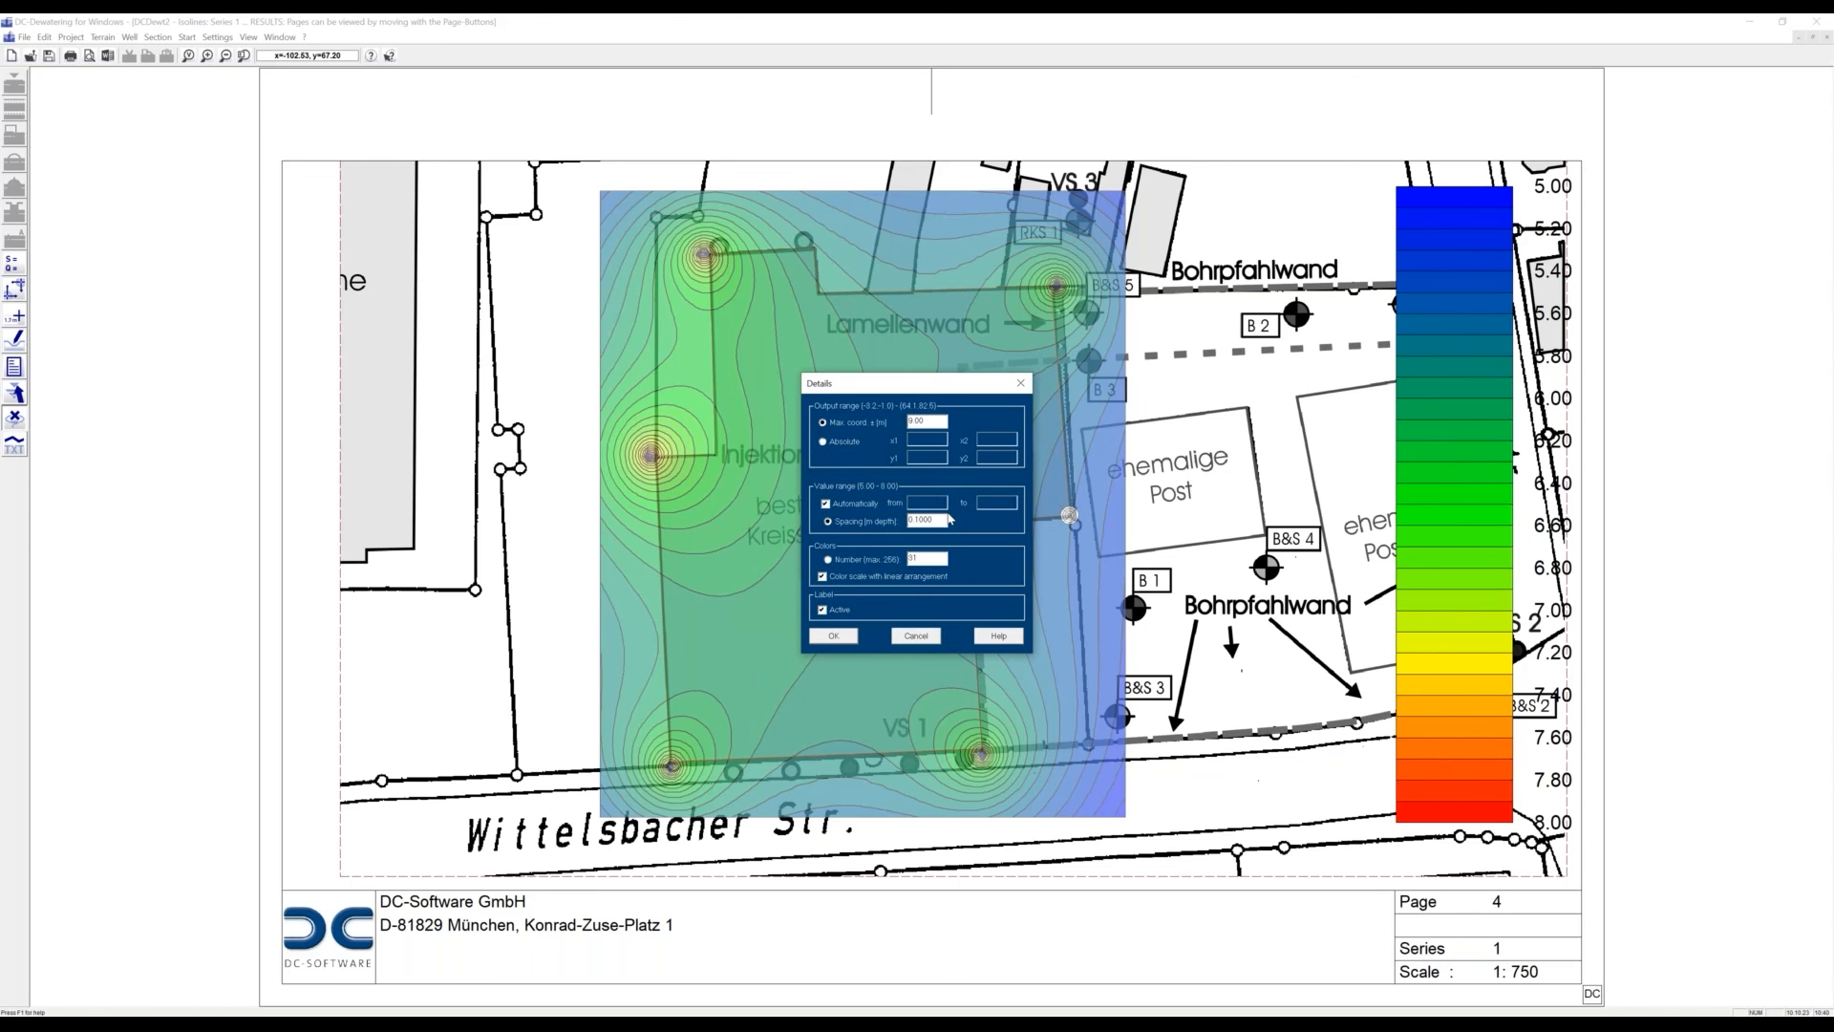
{"action": "double_click", "coordinate": [931, 420]}
{"action": "type", "text": "20"}
{"action": "left_click", "coordinate": [853, 636]}
{"action": "left_click", "coordinate": [837, 559]}
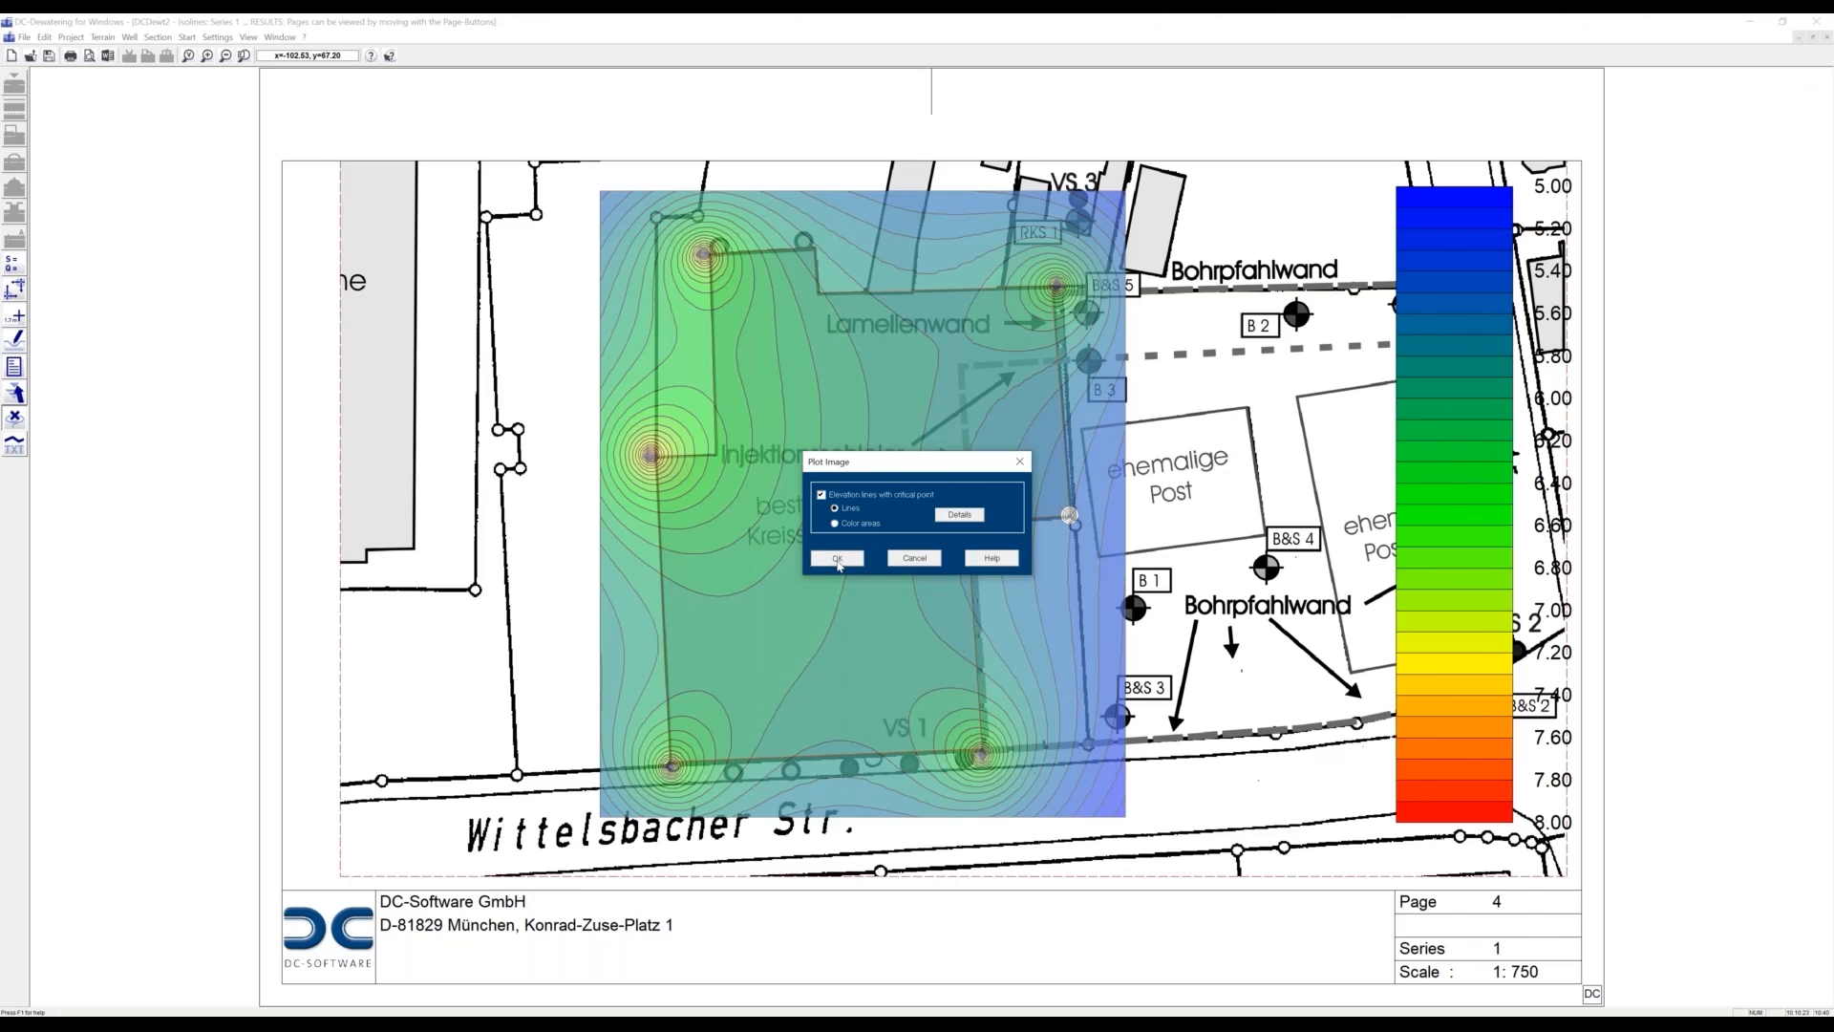